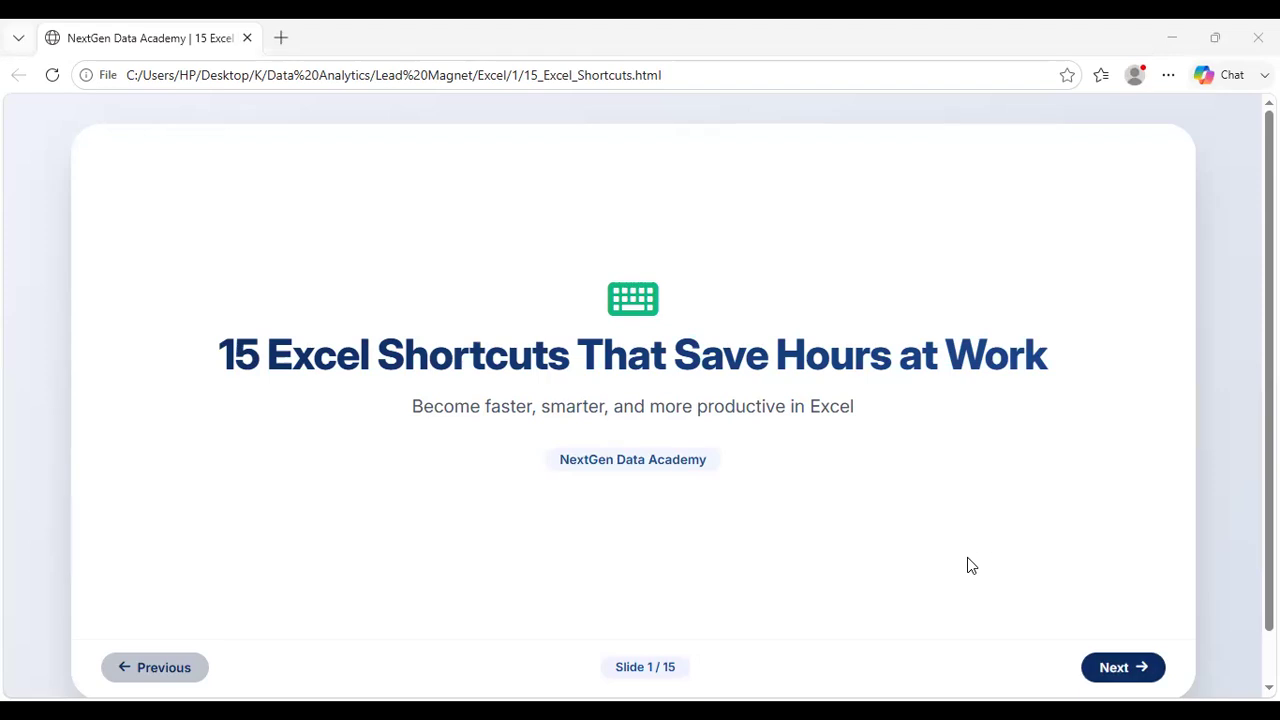
Page through the shortcut presentation from the title slide to slide 4, "Navigation Shortcuts (Part 1)", revisiting slide 3, "Why Excel Shortcuts Matter"
left_click(1145, 669)
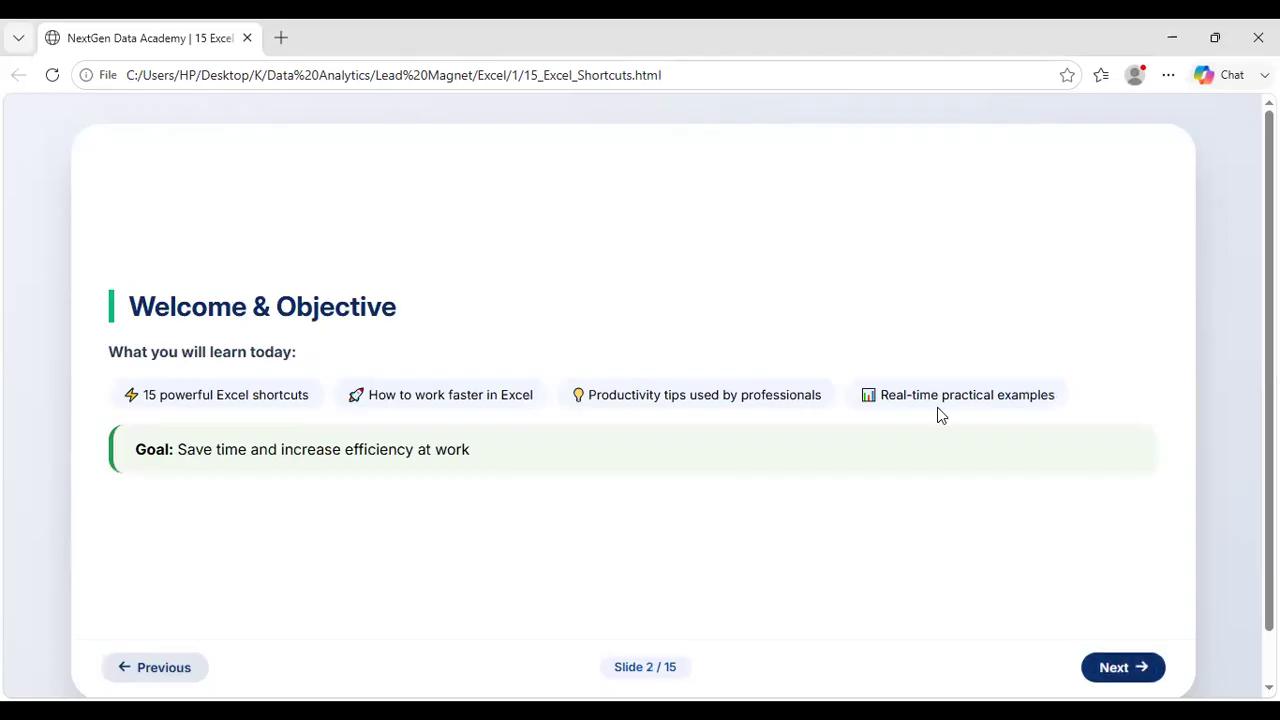
left_click(1124, 670)
left_click(1126, 668)
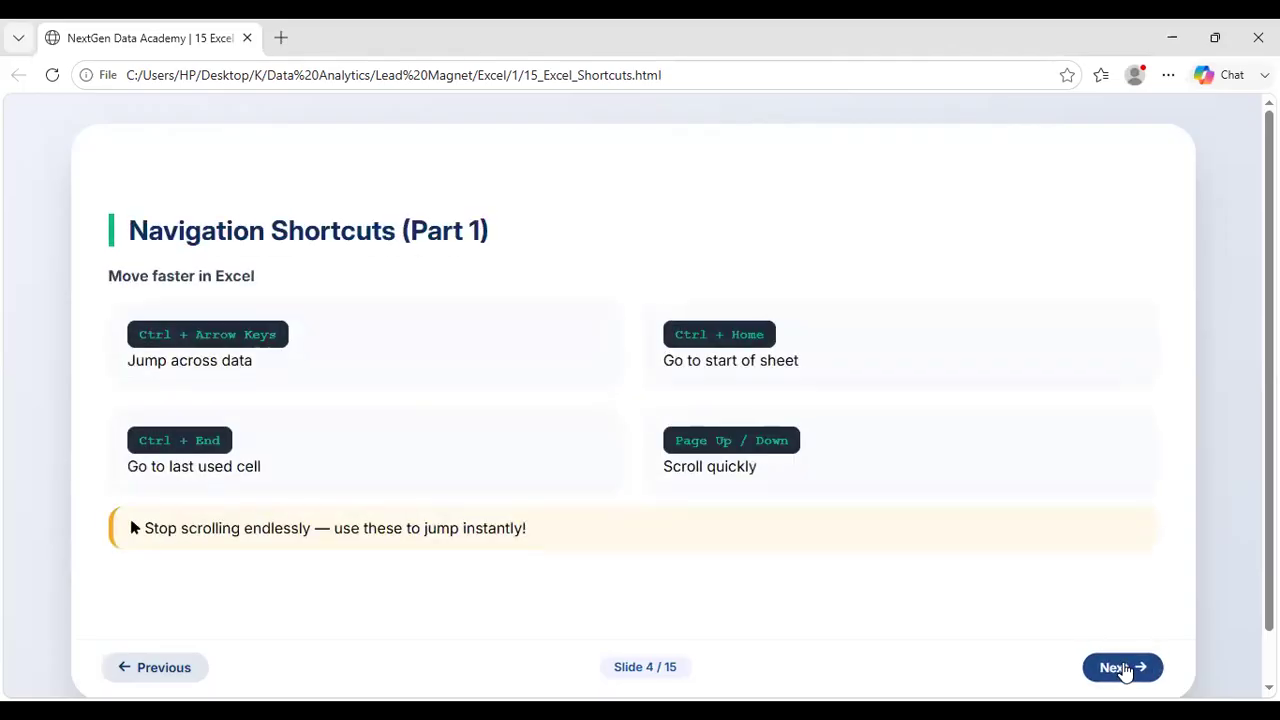
left_click(163, 666)
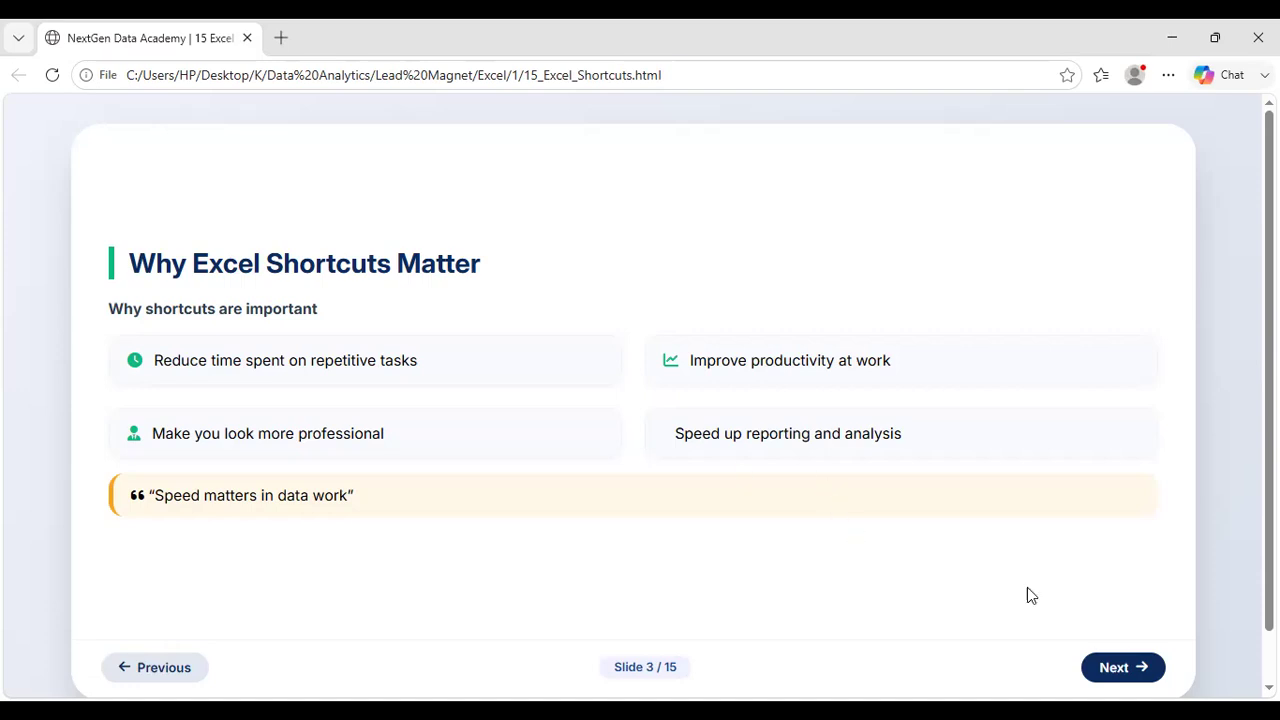
left_click(1121, 670)
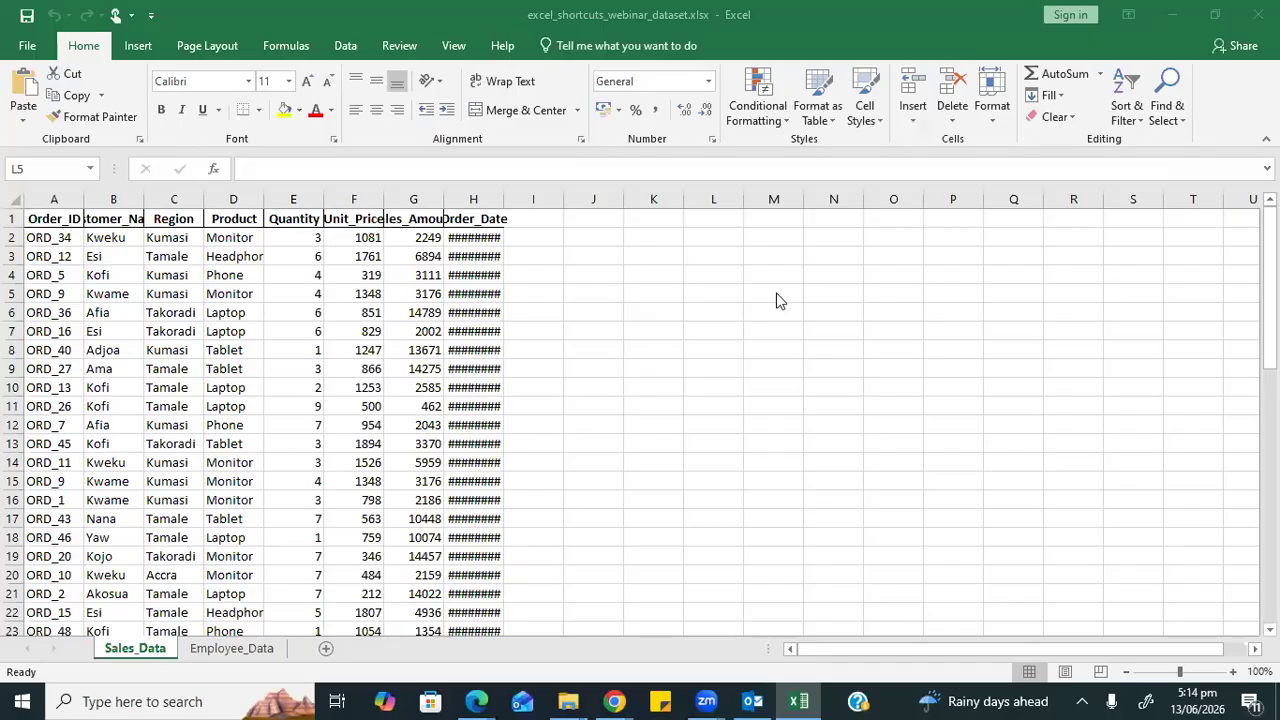
In Excel, examine the Sales_Data sheet's entries and headers, checking the Product, Order_Date, Customer_Name and Order_ID columns
left_click(430, 368)
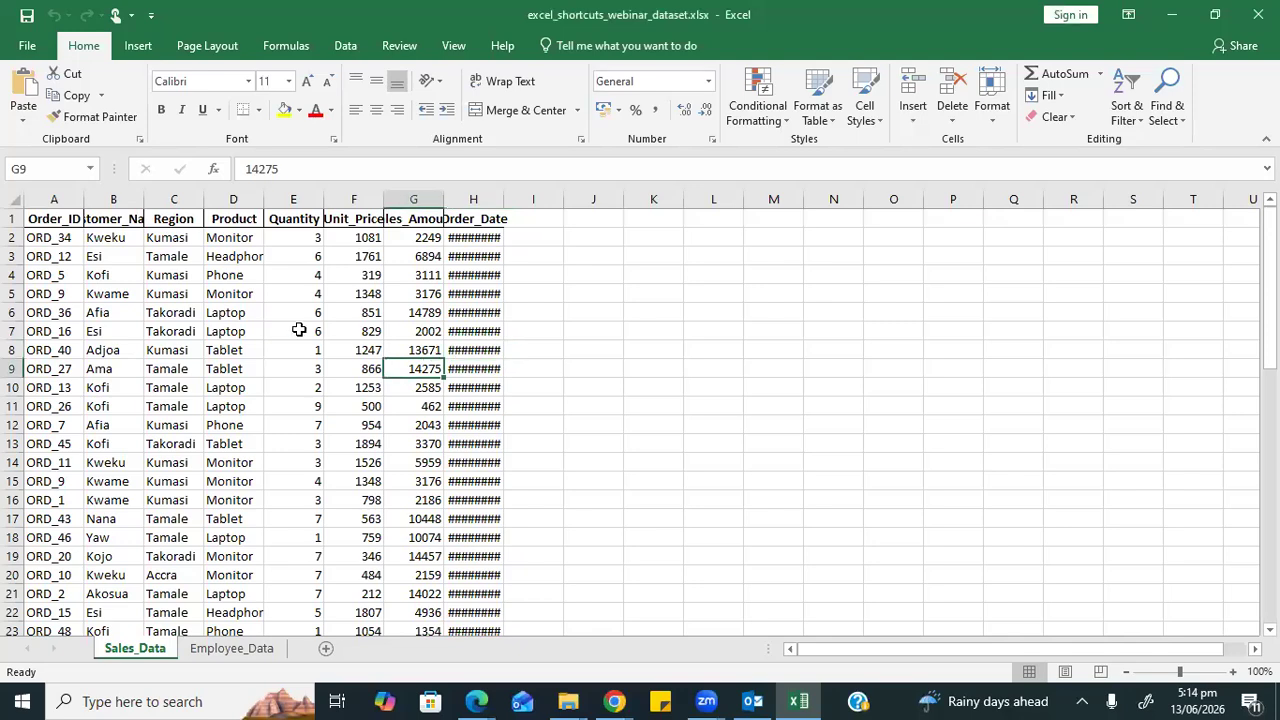
left_click(277, 329)
left_click(217, 288)
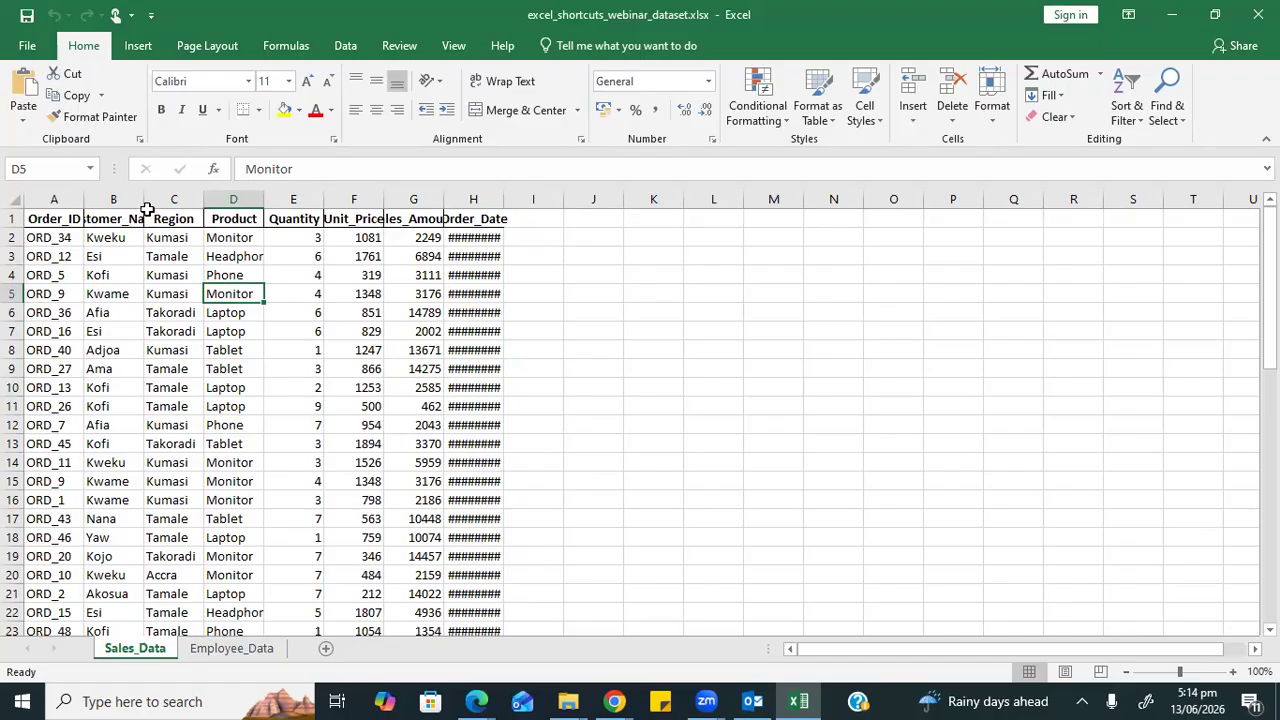
left_click(437, 273)
left_click(495, 257)
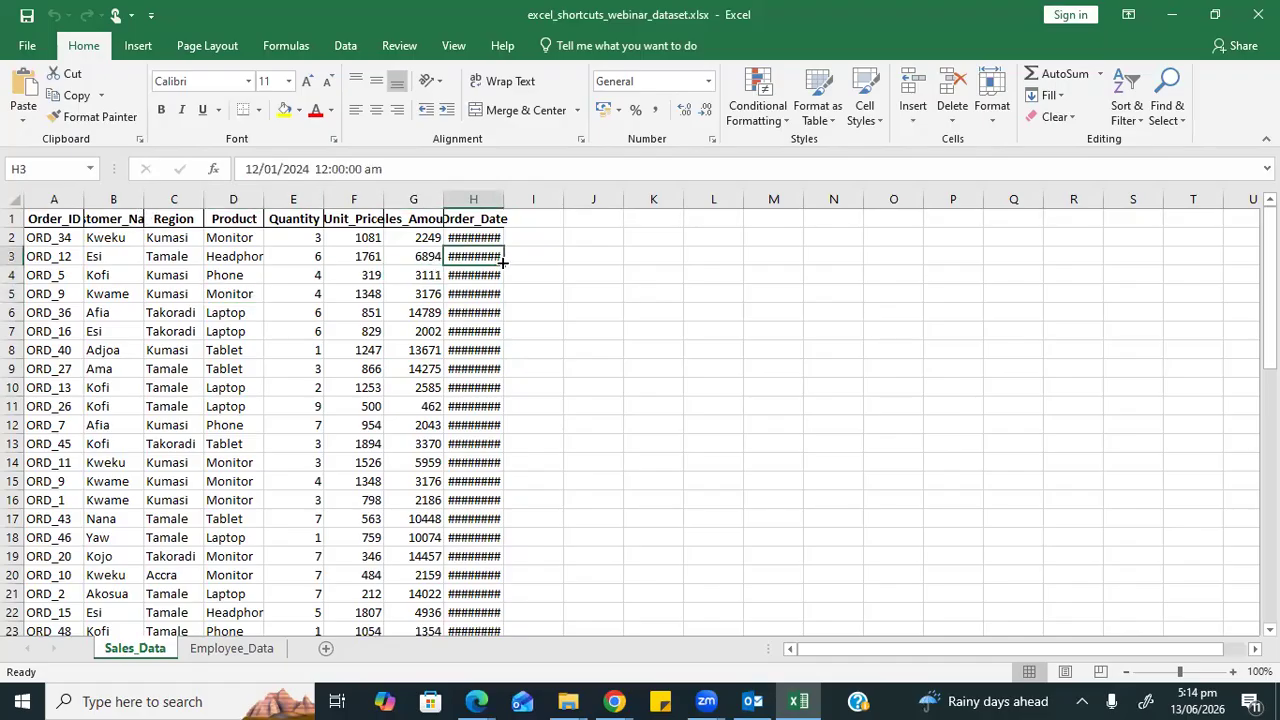
left_click(240, 293)
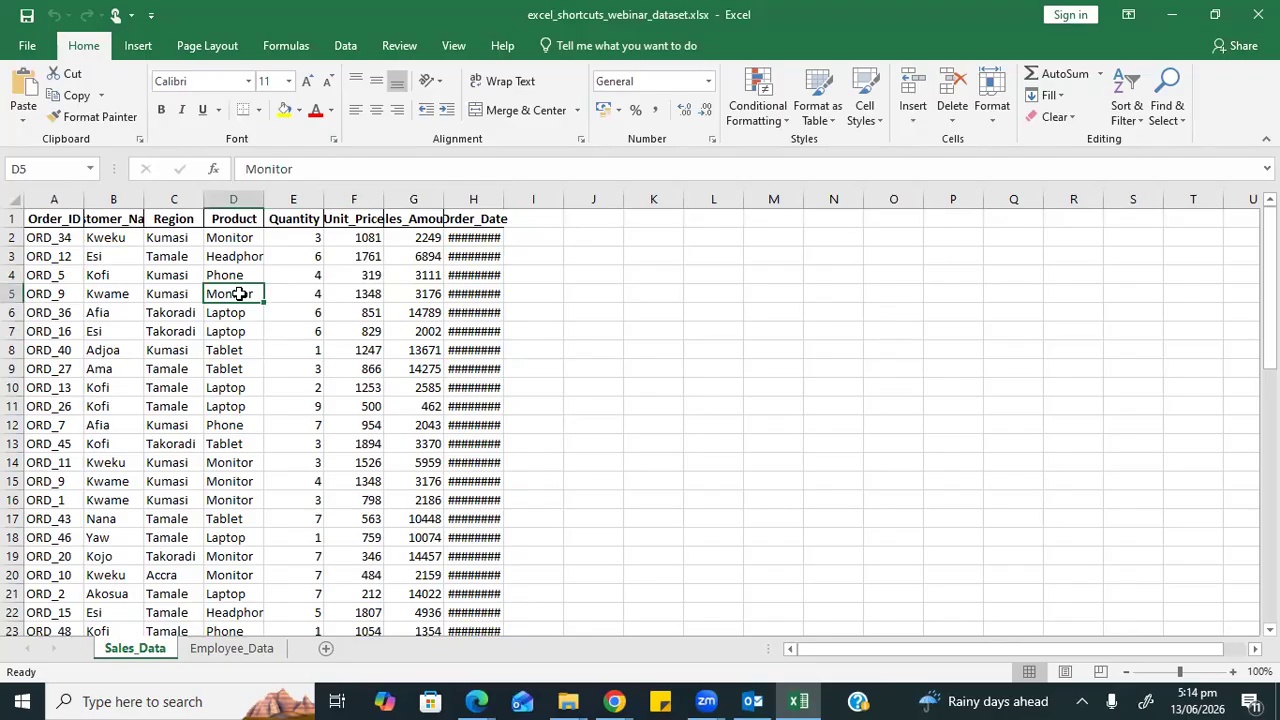
left_click(97, 218)
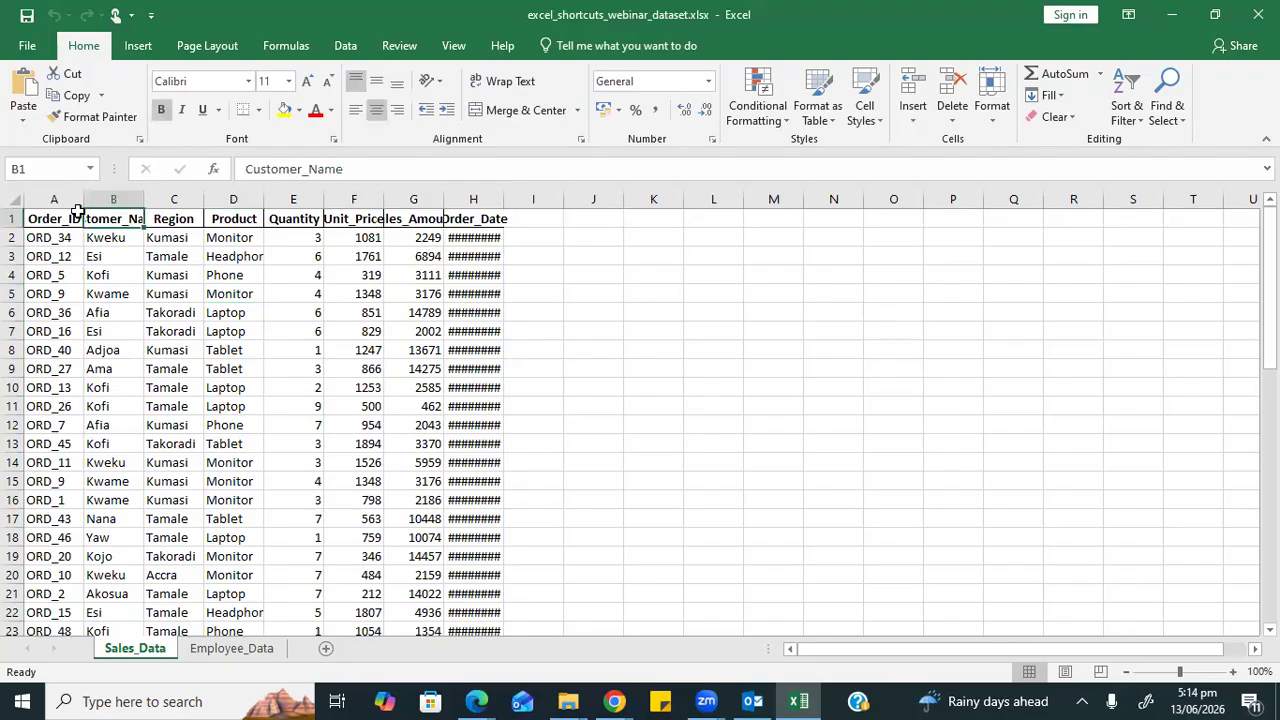
left_click(60, 215)
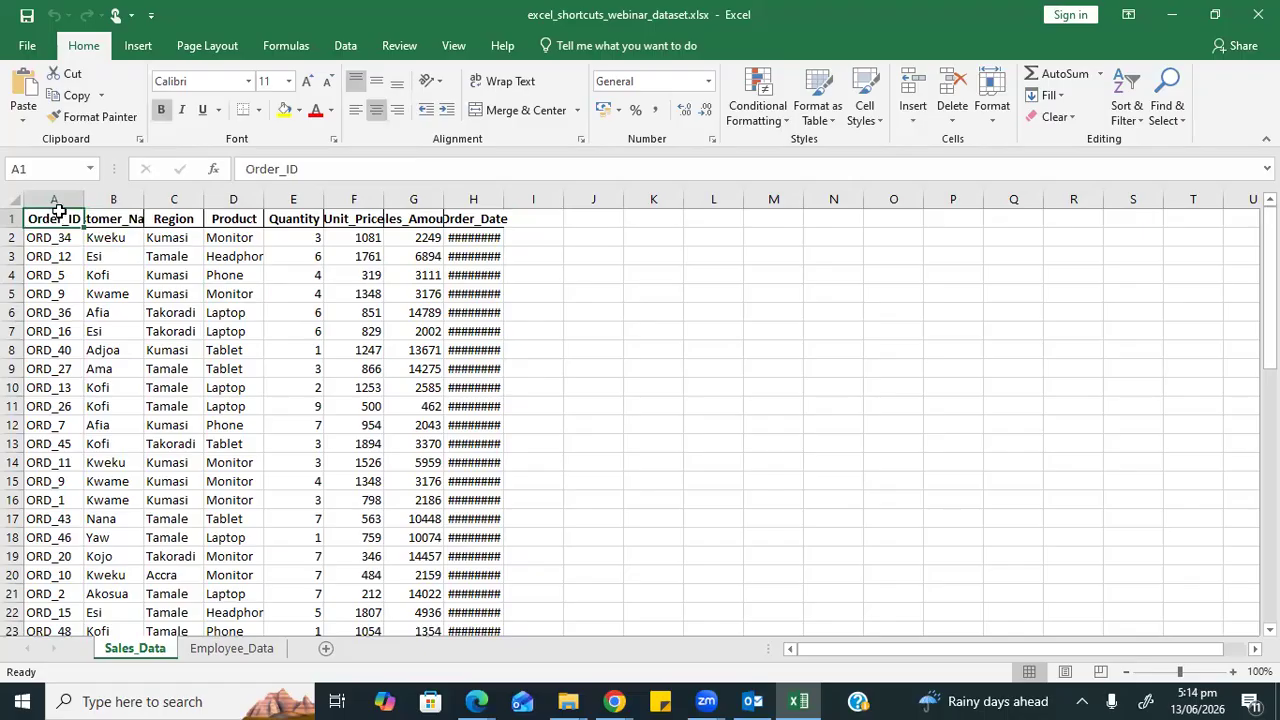
Autofit the width of the Unit_Price column (F) on the Sales_Data sheet
left_click_drag(55, 200, 455, 183)
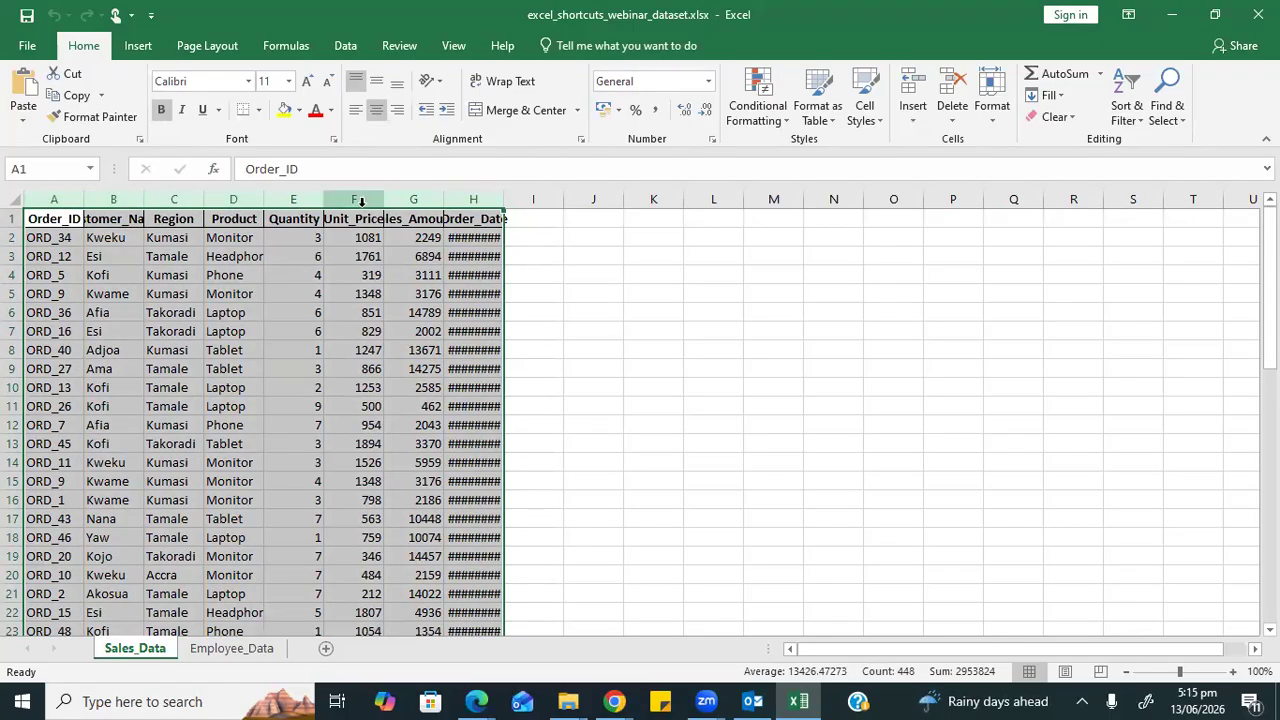
left_click(362, 202)
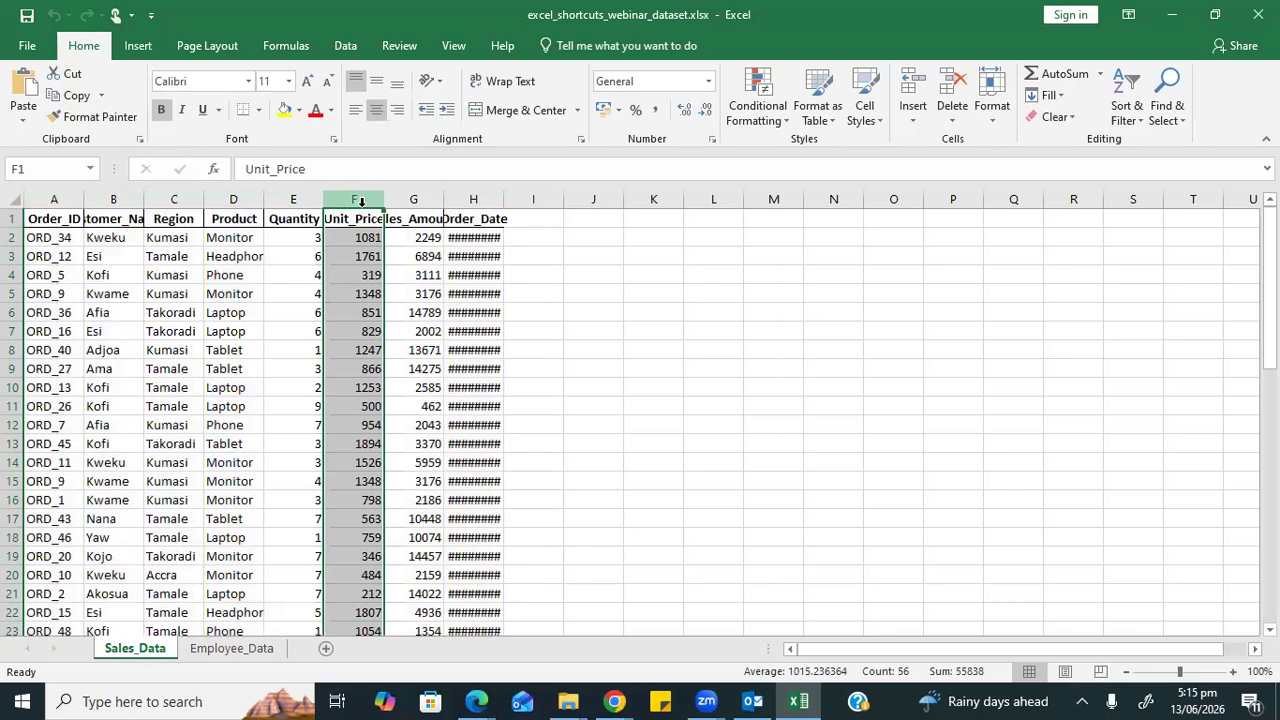
key("alt+h")
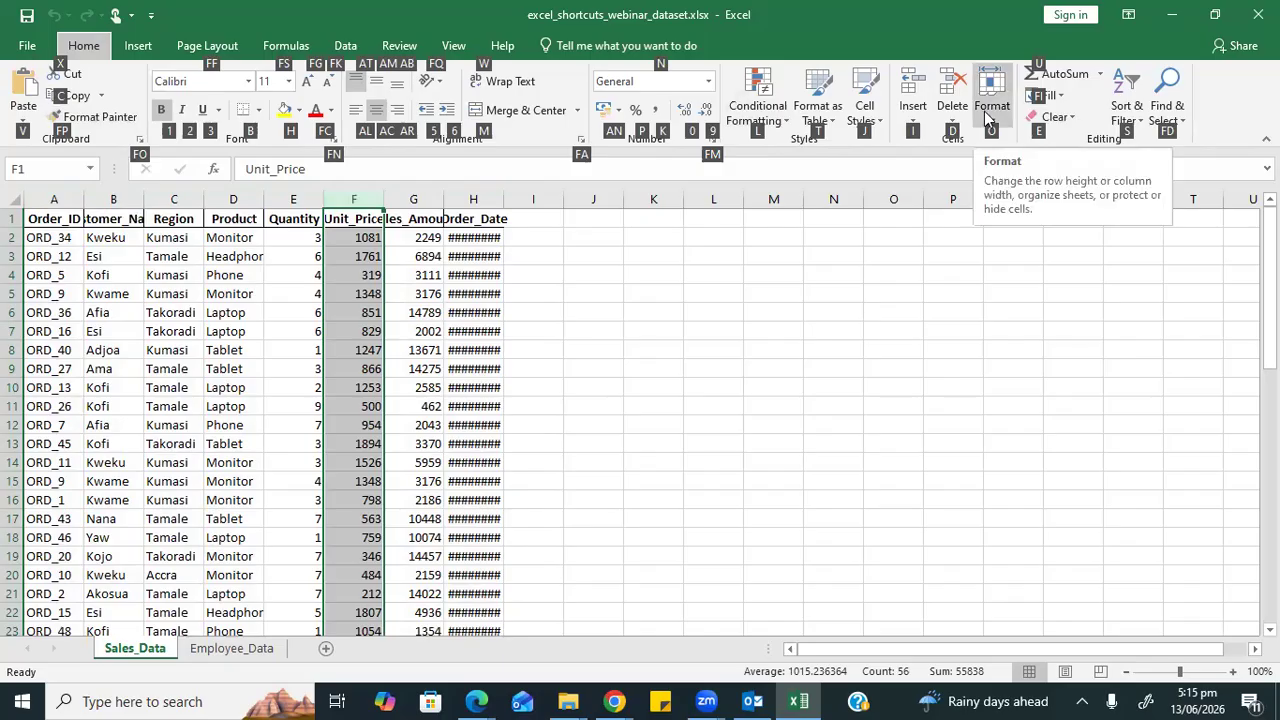
key("o")
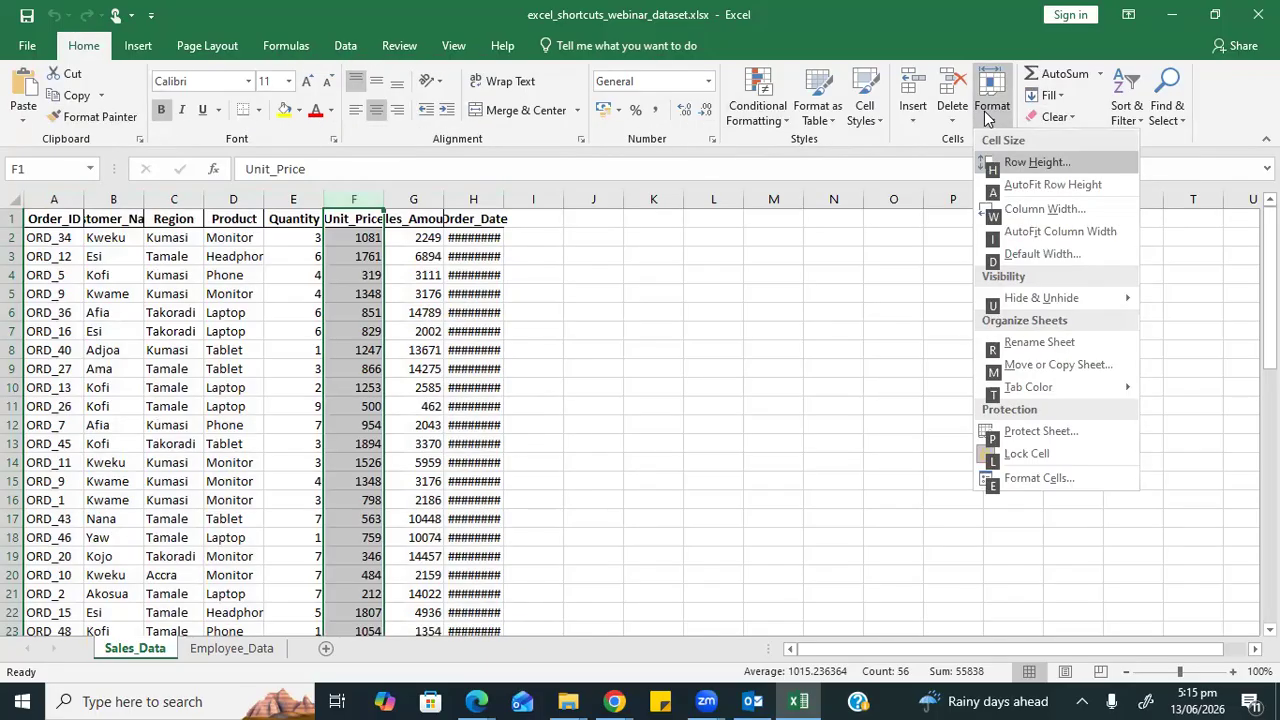
key("i")
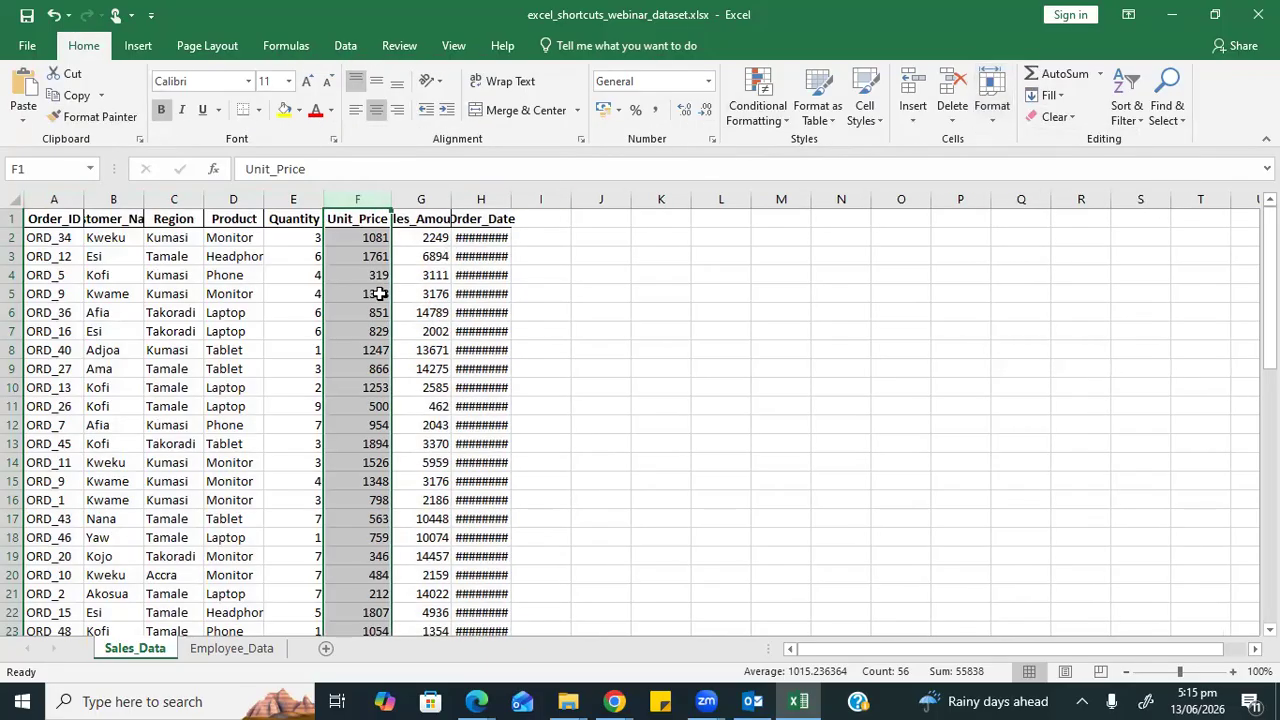
left_click(380, 293)
left_click(430, 294)
left_click(447, 257)
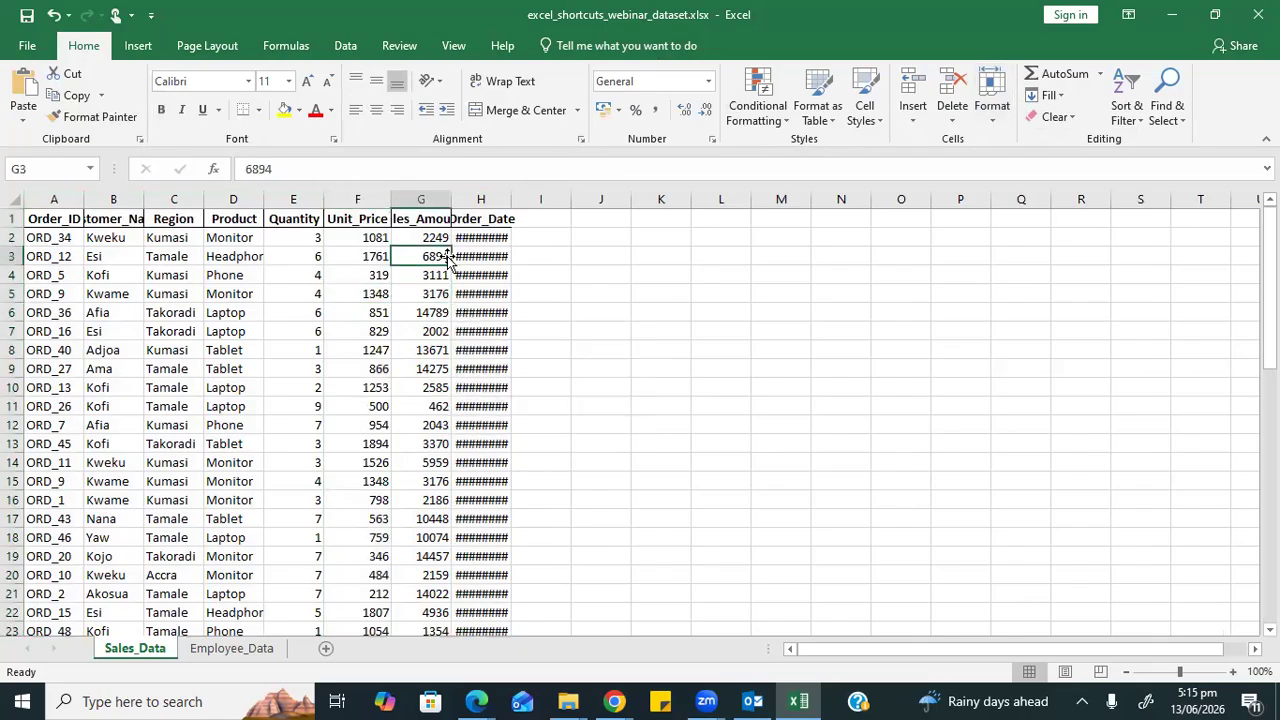
Autofit the widths of columns A to H on the Sales_Data sheet together
left_click_drag(190, 331, 471, 221)
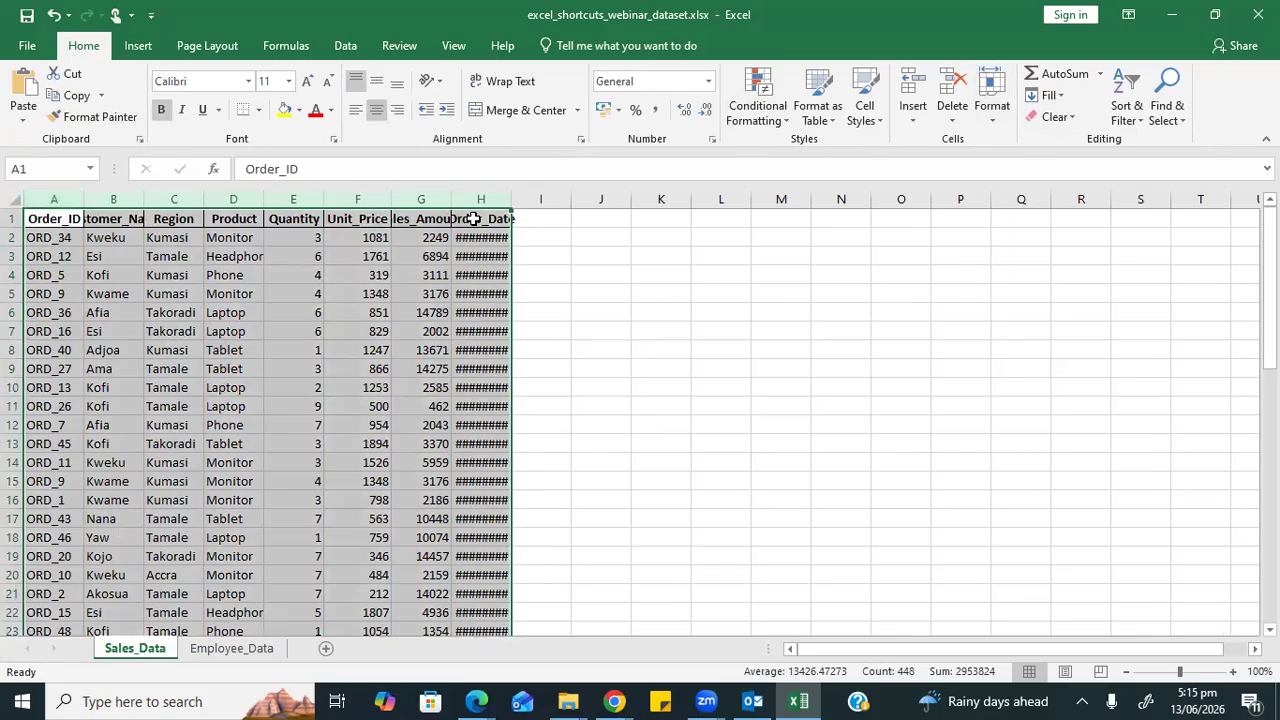
left_click(989, 117)
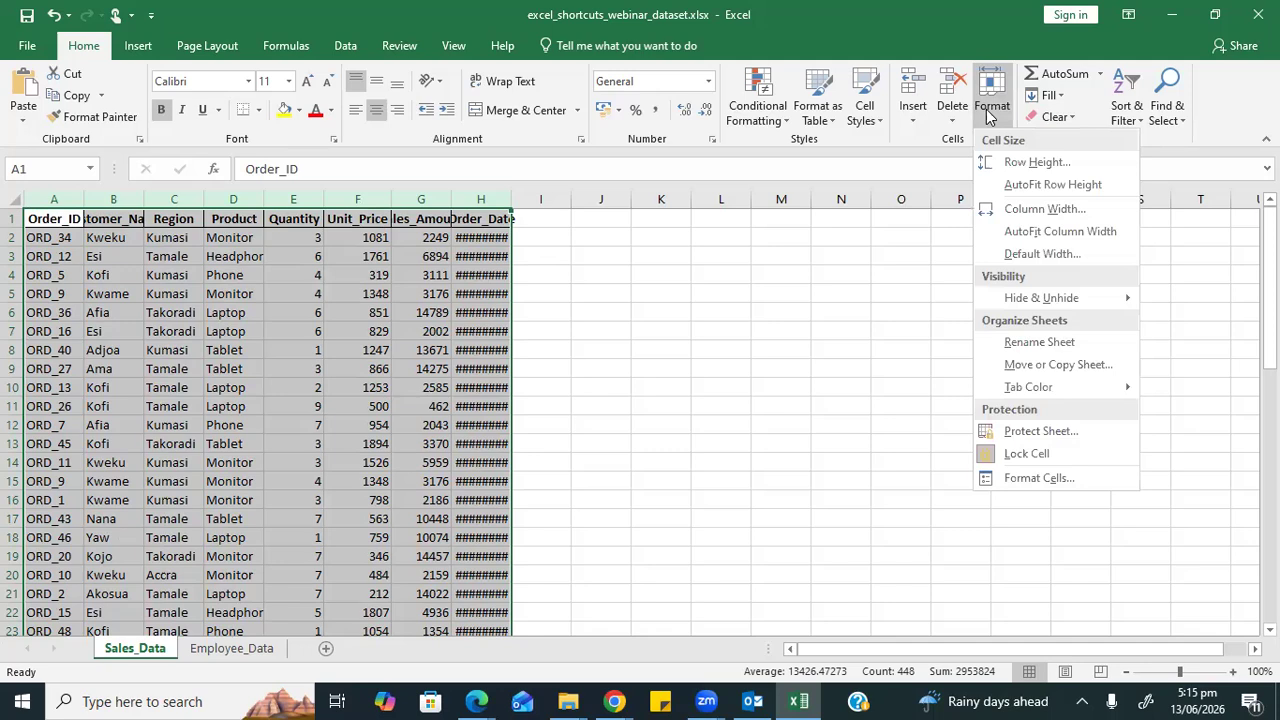
left_click(1084, 240)
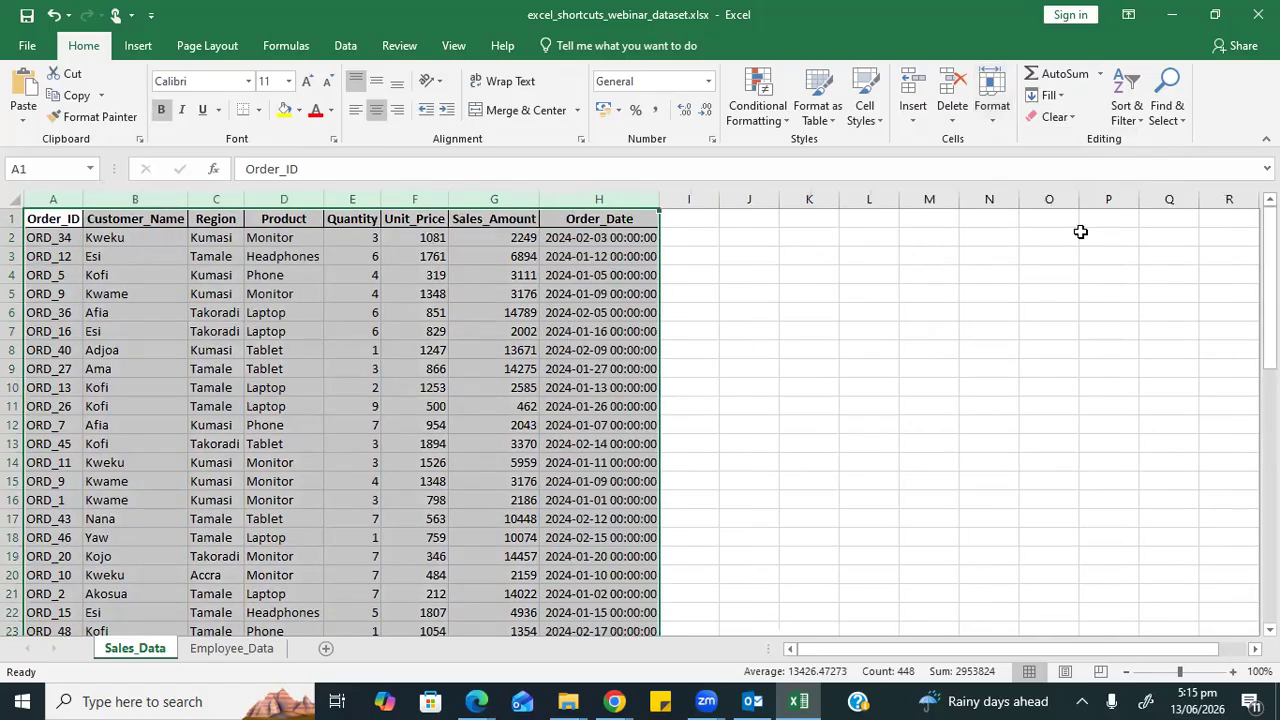
left_click(276, 313)
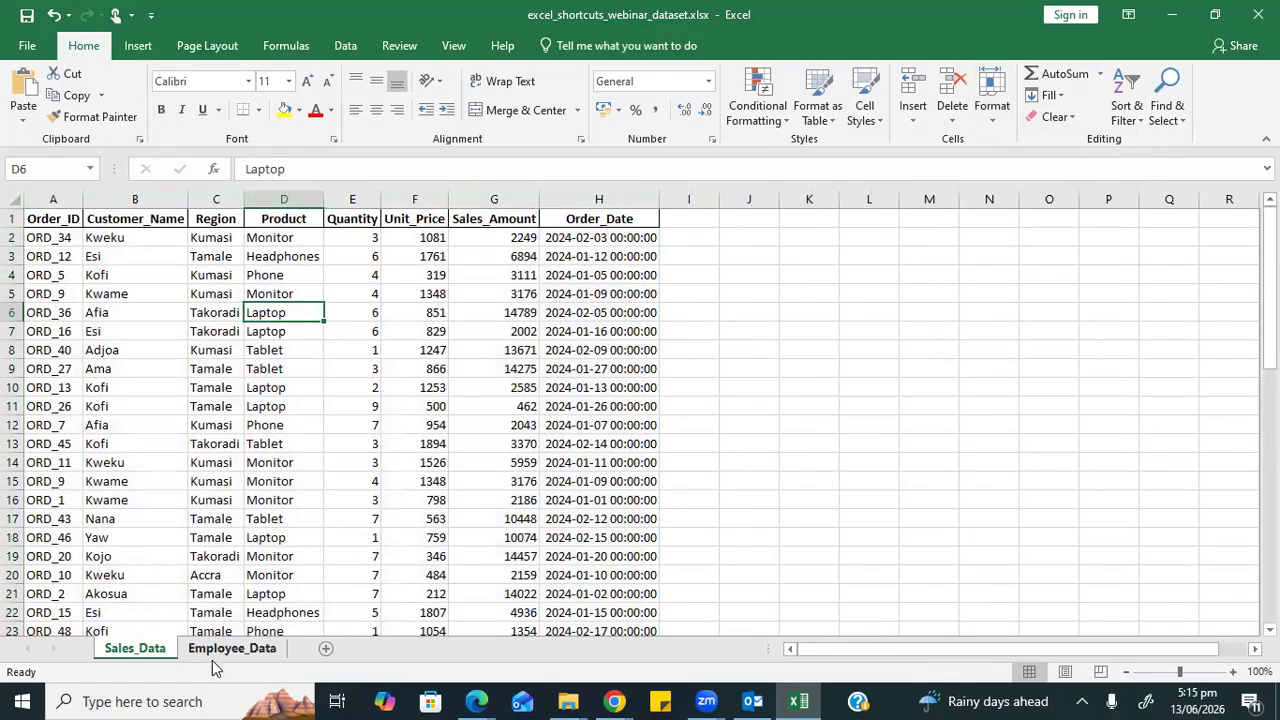
On the Employee_Data sheet, autofit the widths of columns A to E together
left_click(231, 648)
left_click_drag(54, 199, 293, 199)
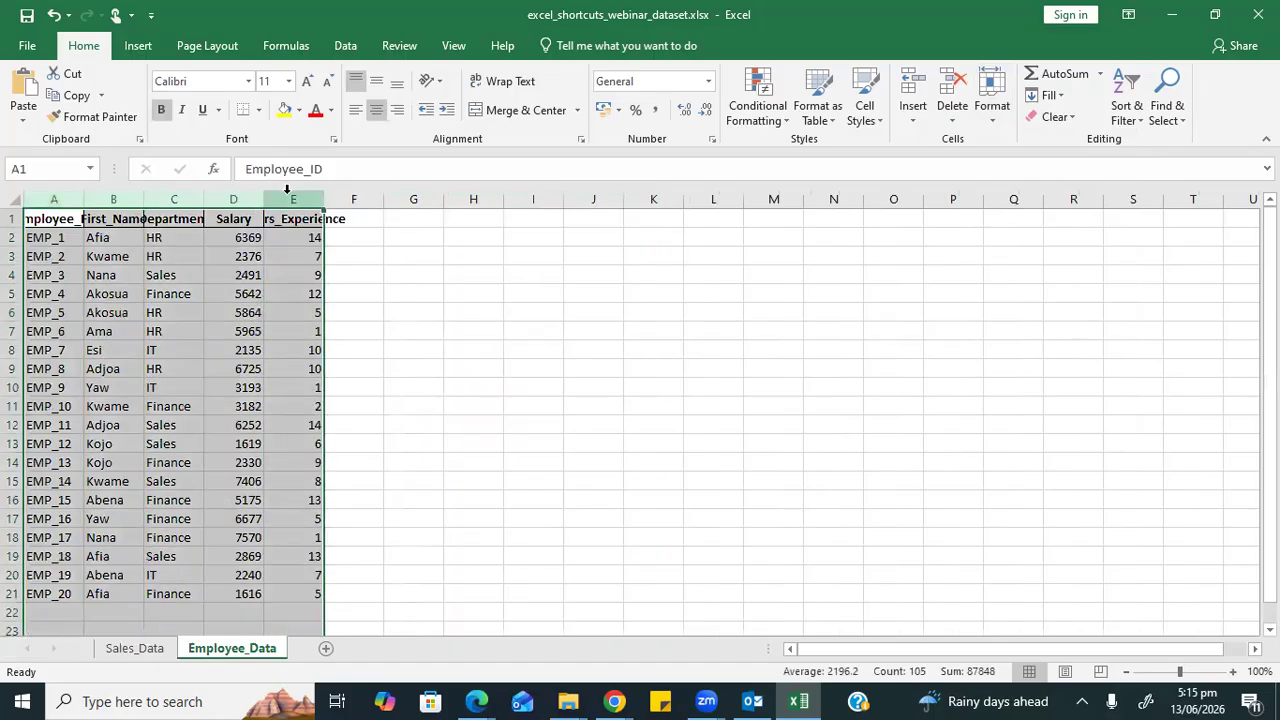
left_click(995, 112)
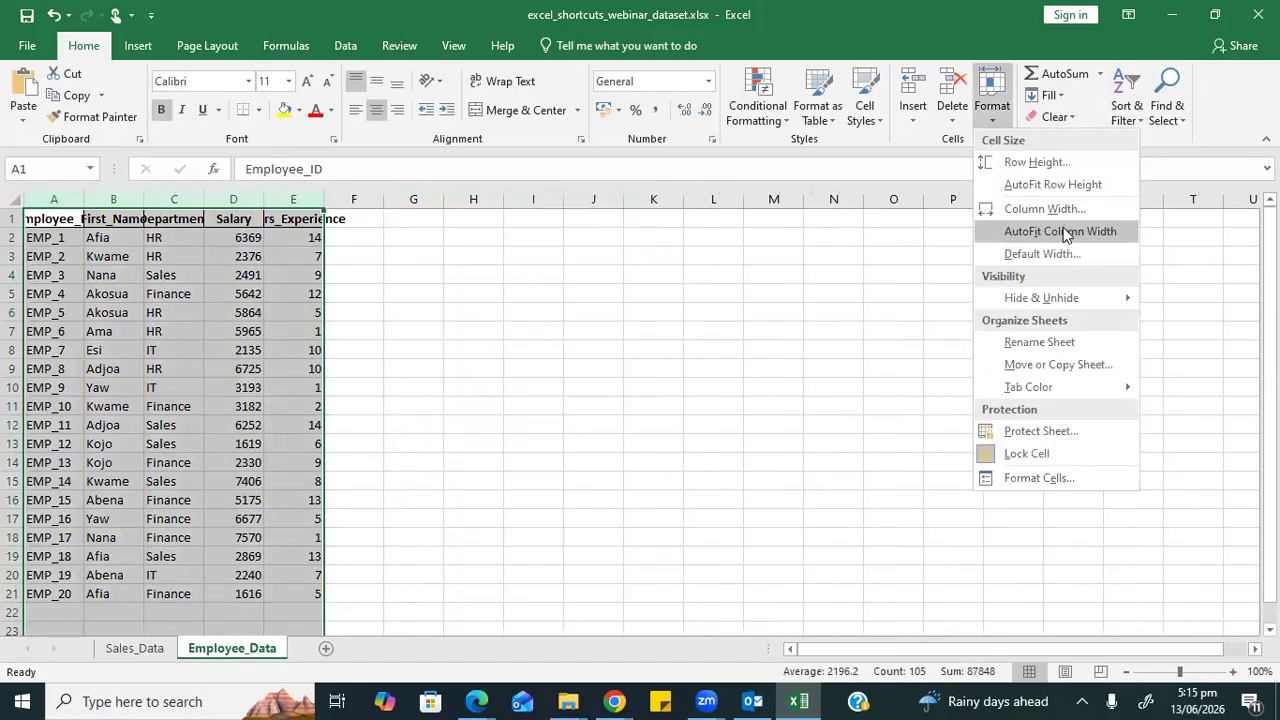
left_click(1063, 231)
left_click(768, 369)
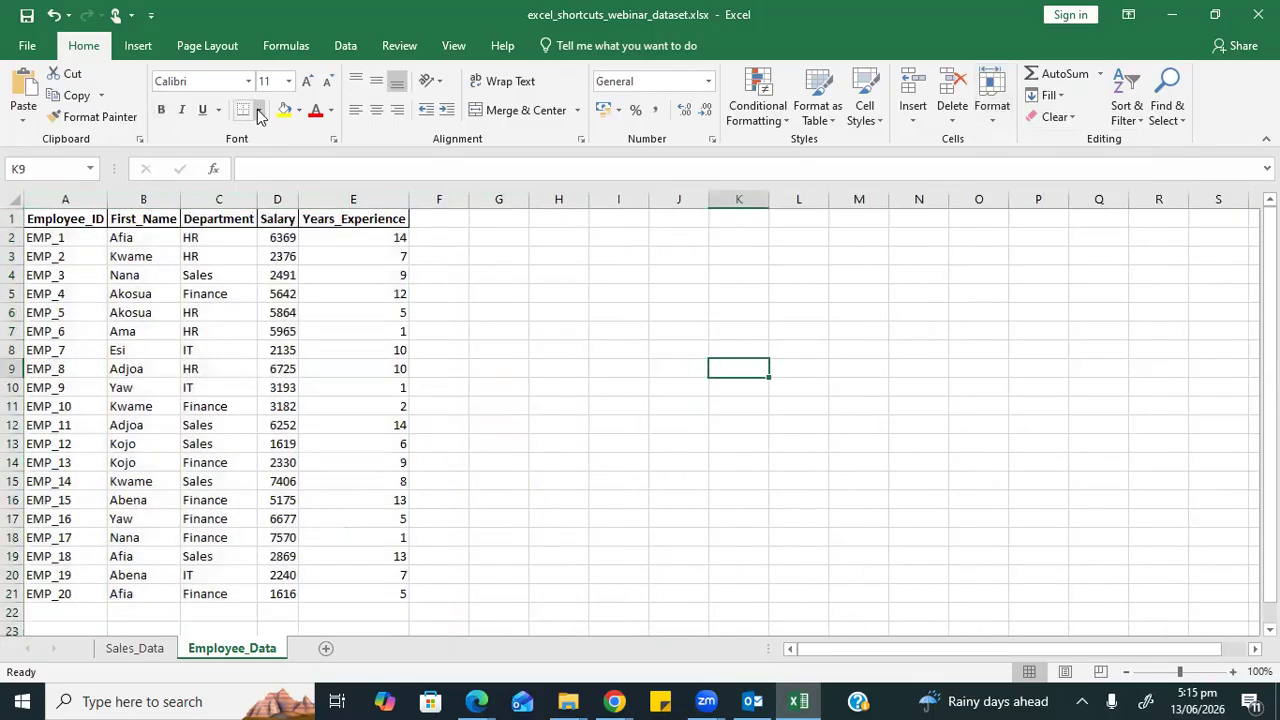
Undo the Employee_Data column autofit and fit columns A to E to their contents again directly from a column boundary
left_click(54, 16)
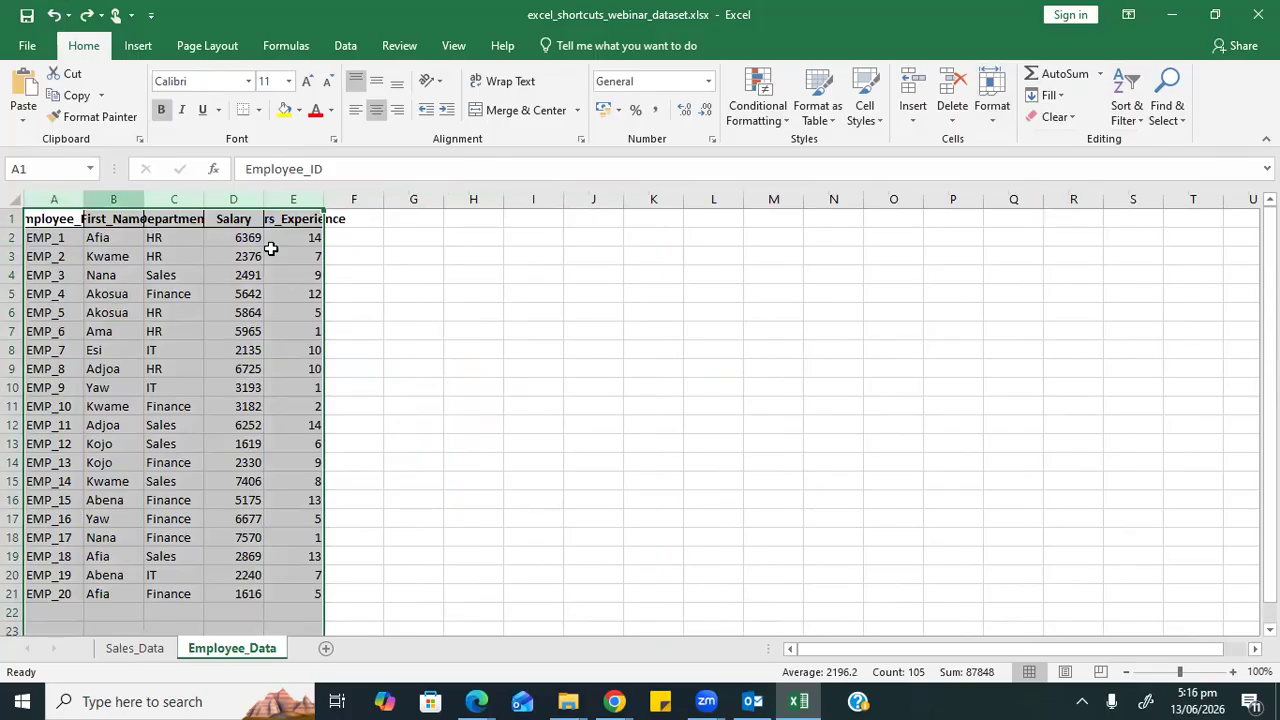
double_click(81, 199)
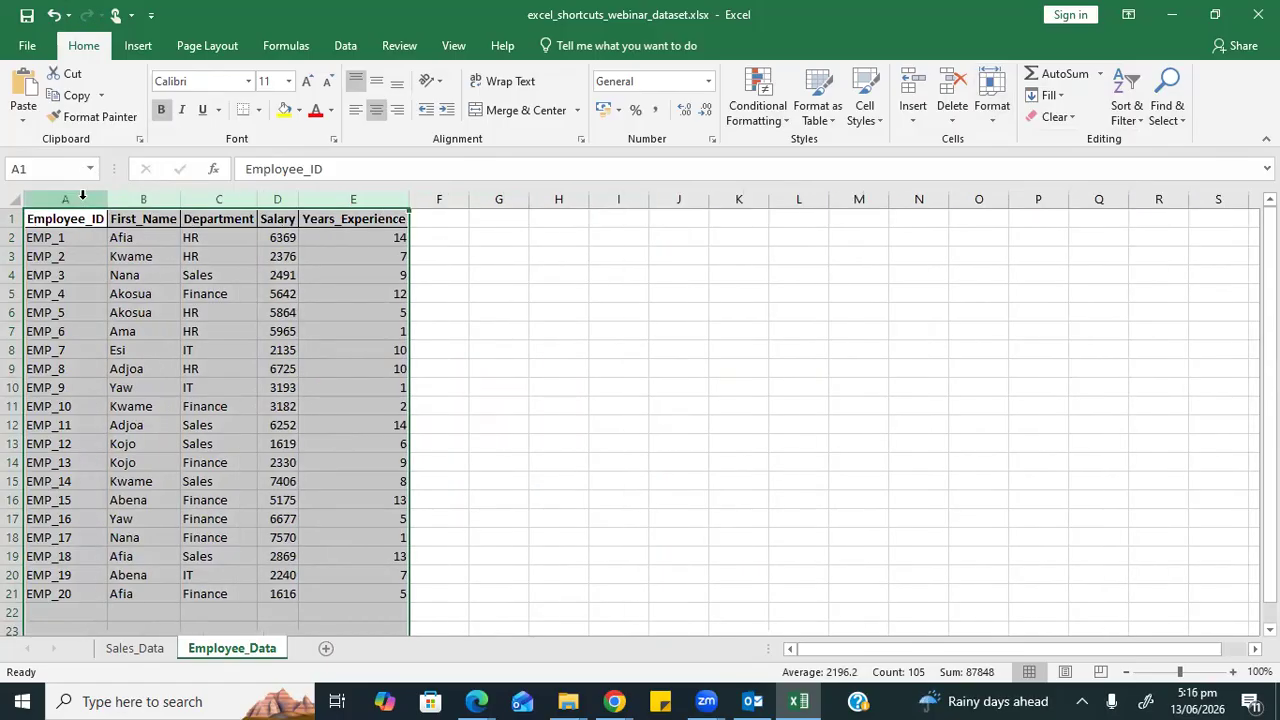
left_click(236, 368)
Undo the last two column-width changes and refit columns A to H on Sales_Data directly from a column boundary
left_click(120, 650)
key("ctrl+z")
key("ctrl+z")
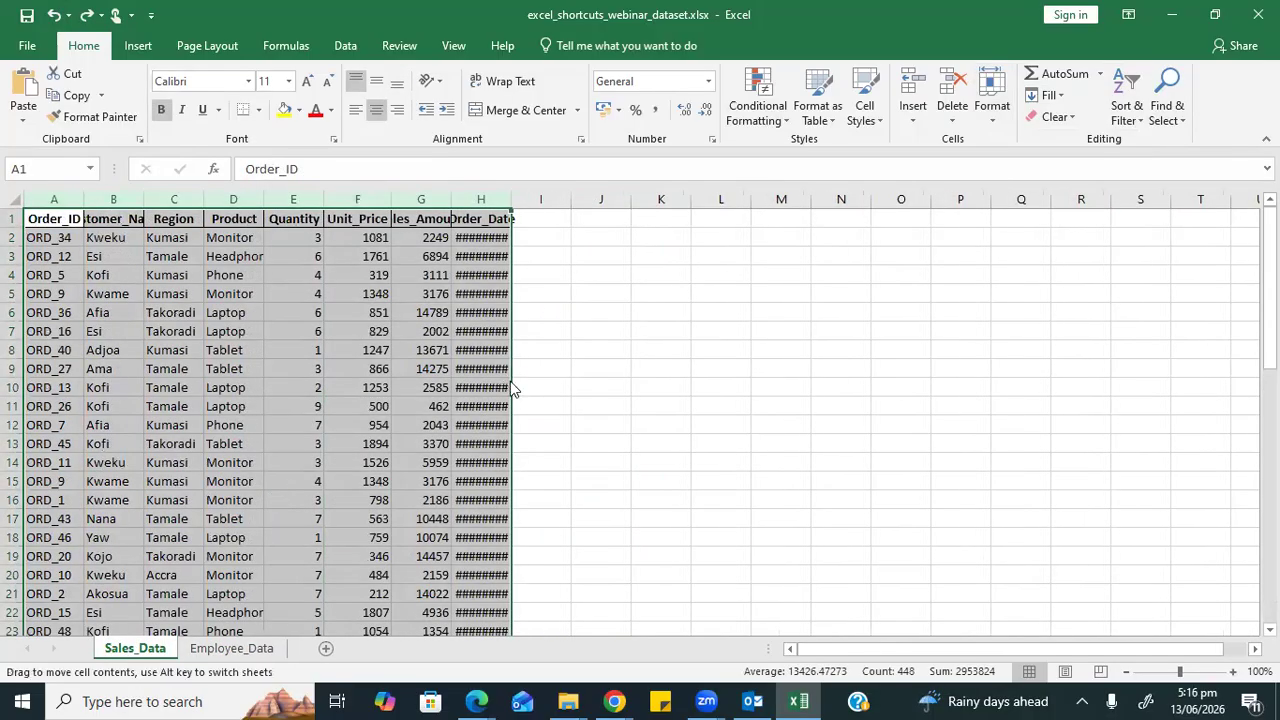
double_click(84, 200)
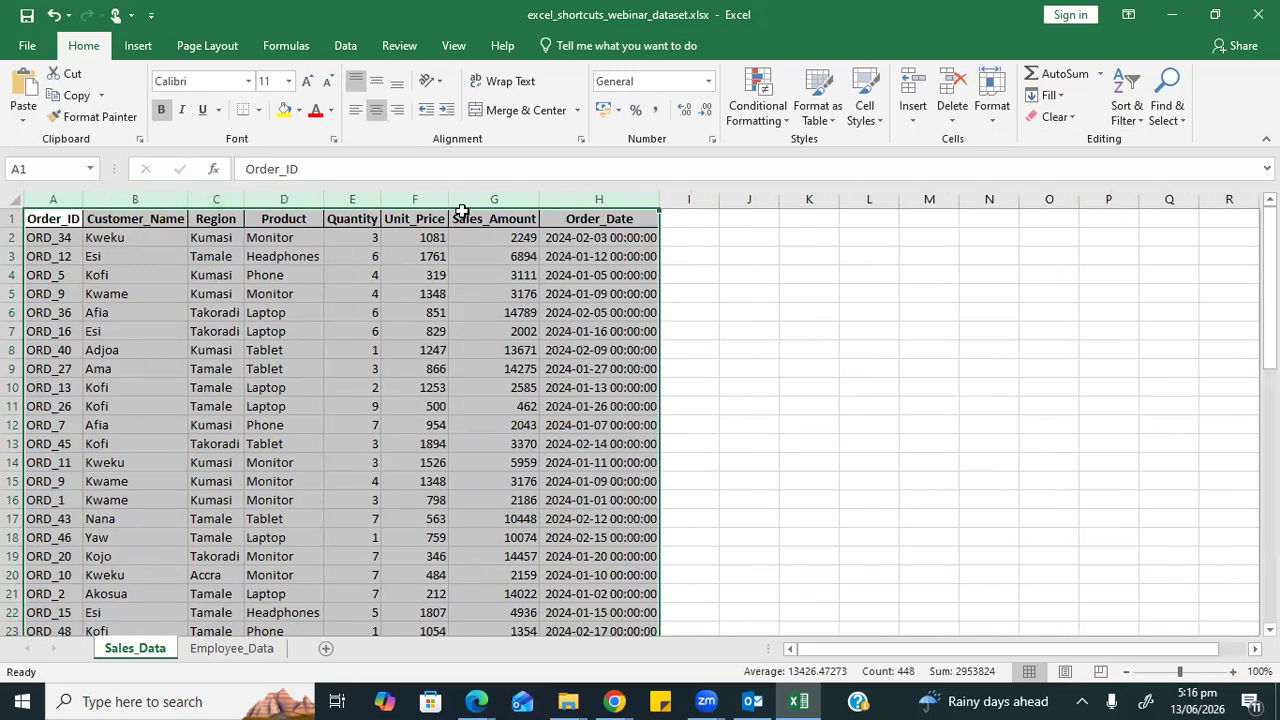
left_click(479, 286)
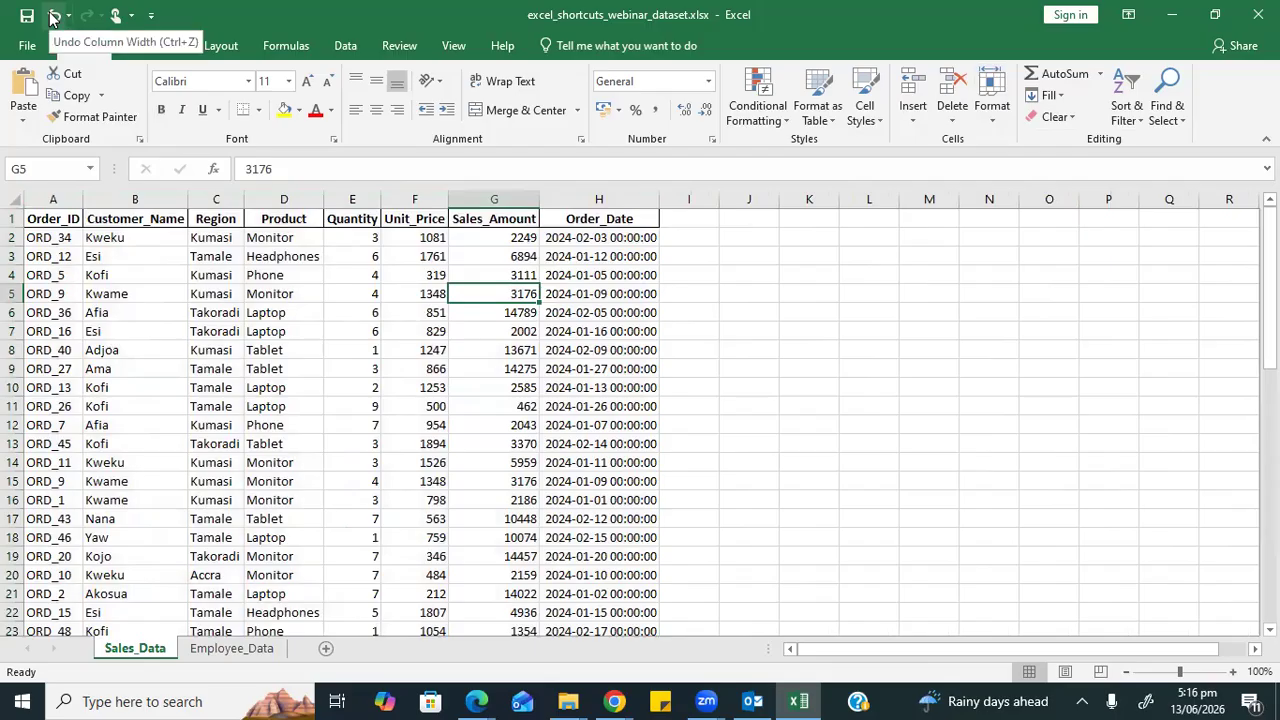
left_click(640, 294)
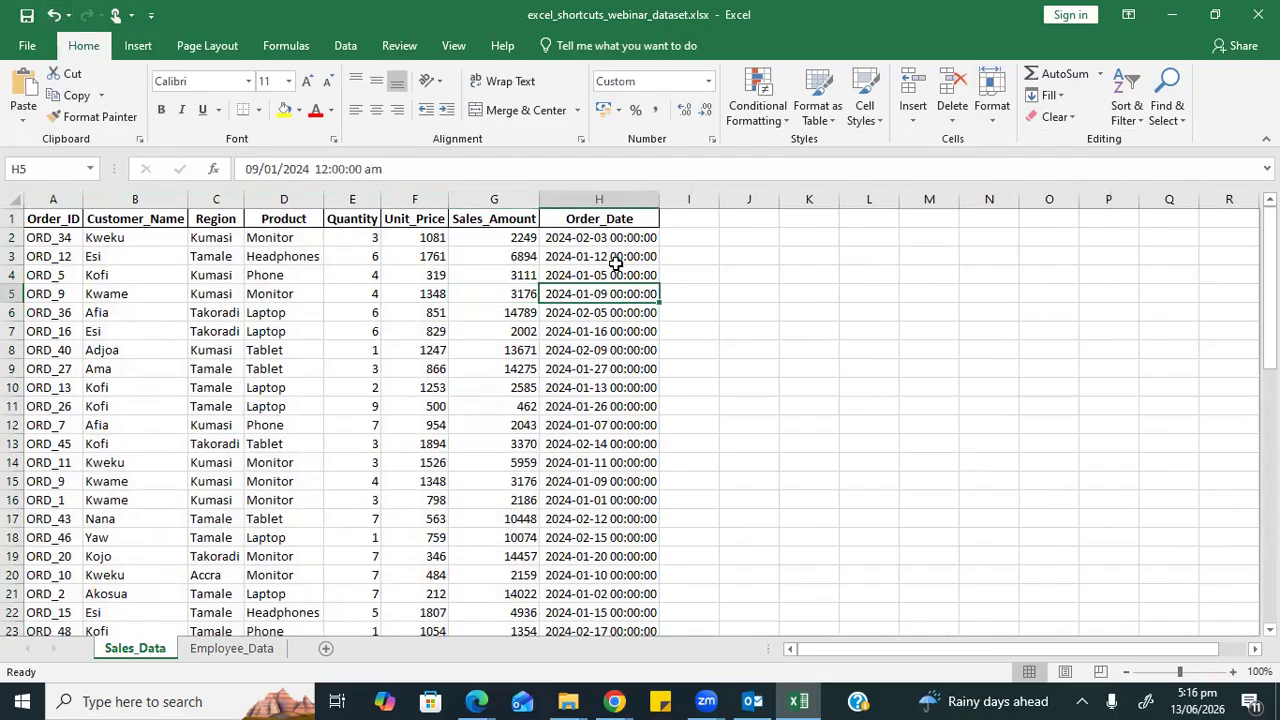
left_click(661, 196)
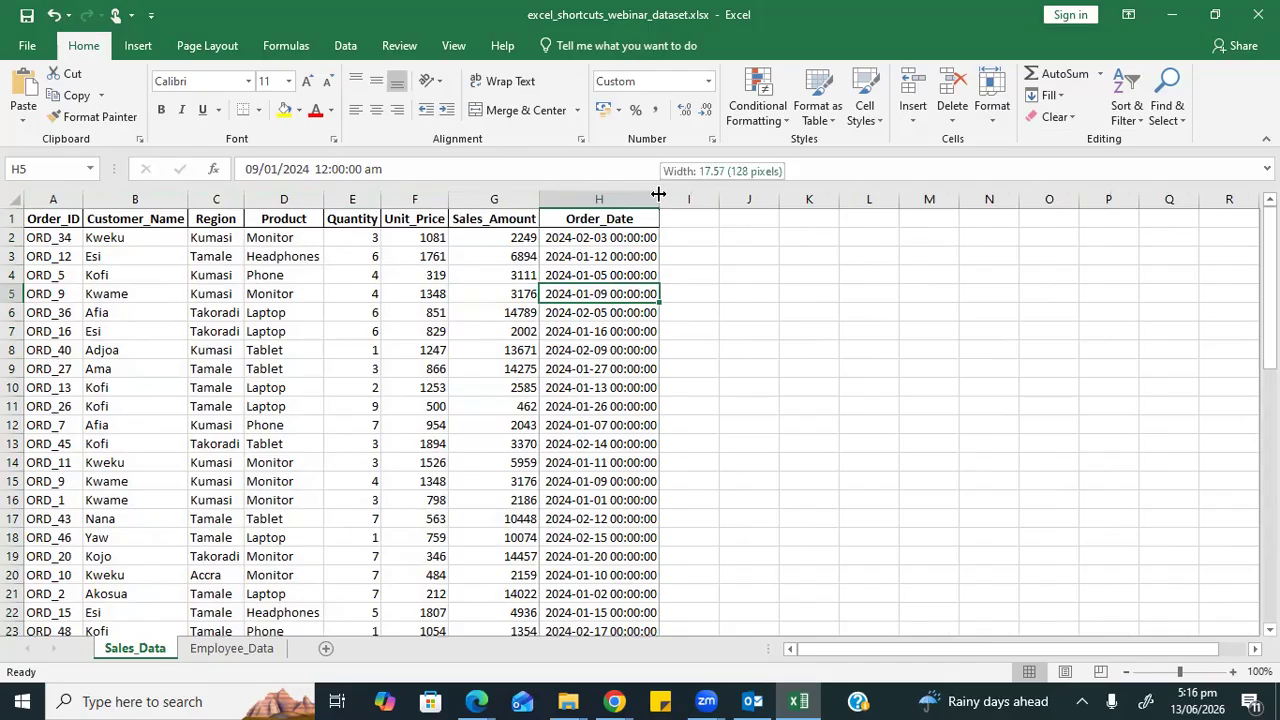
left_click(419, 326)
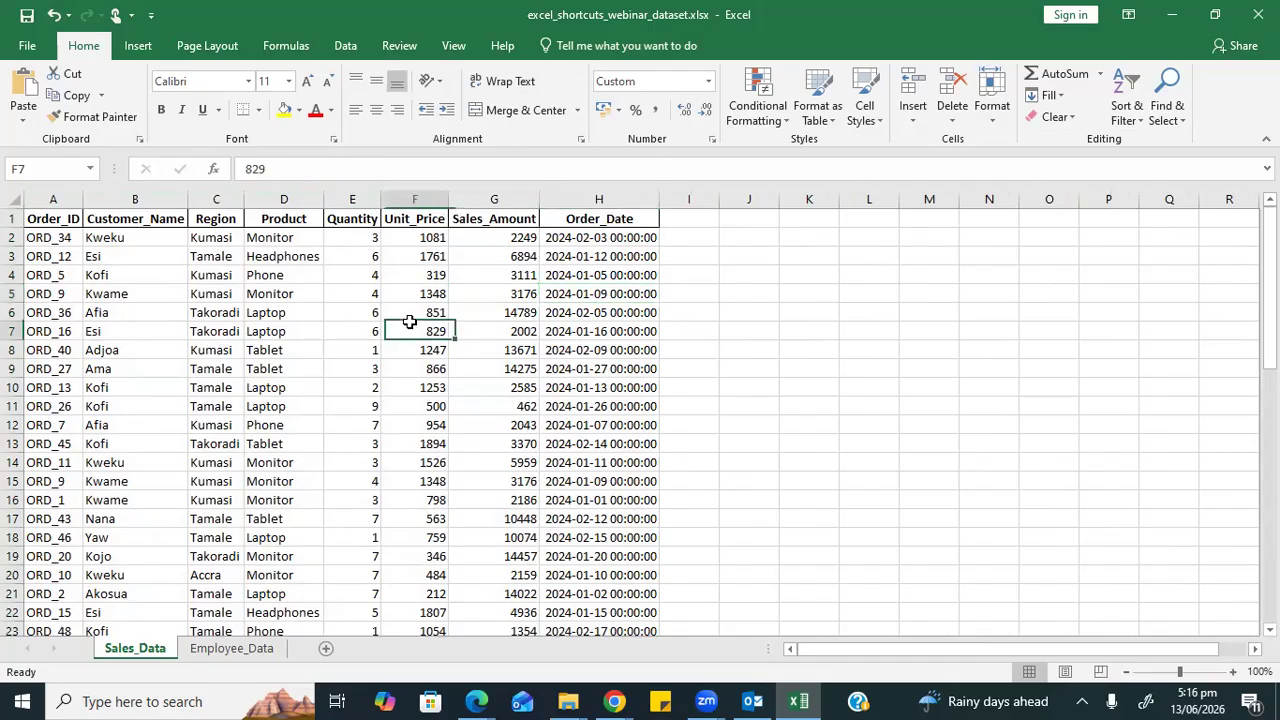
left_click(287, 310)
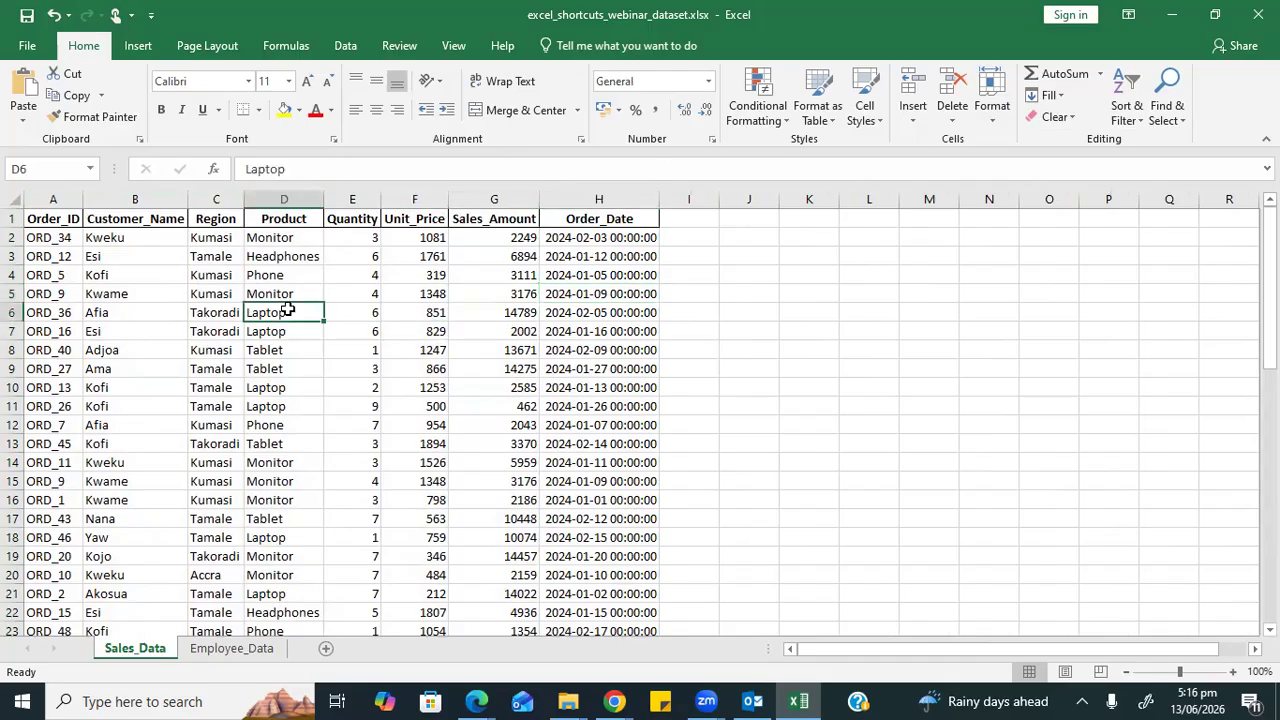
left_click(519, 384)
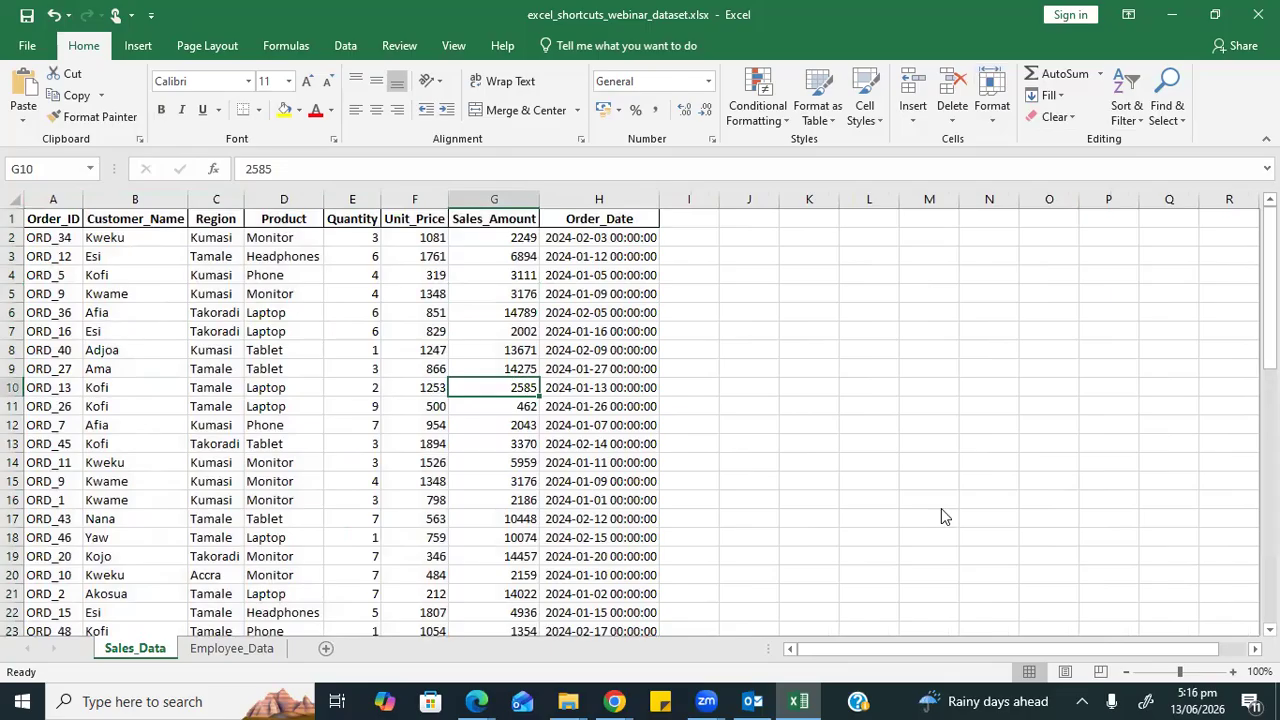
Restore the workbook window to a smaller size and shift it slightly so the browser slides behind it are accessible
left_click(1214, 14)
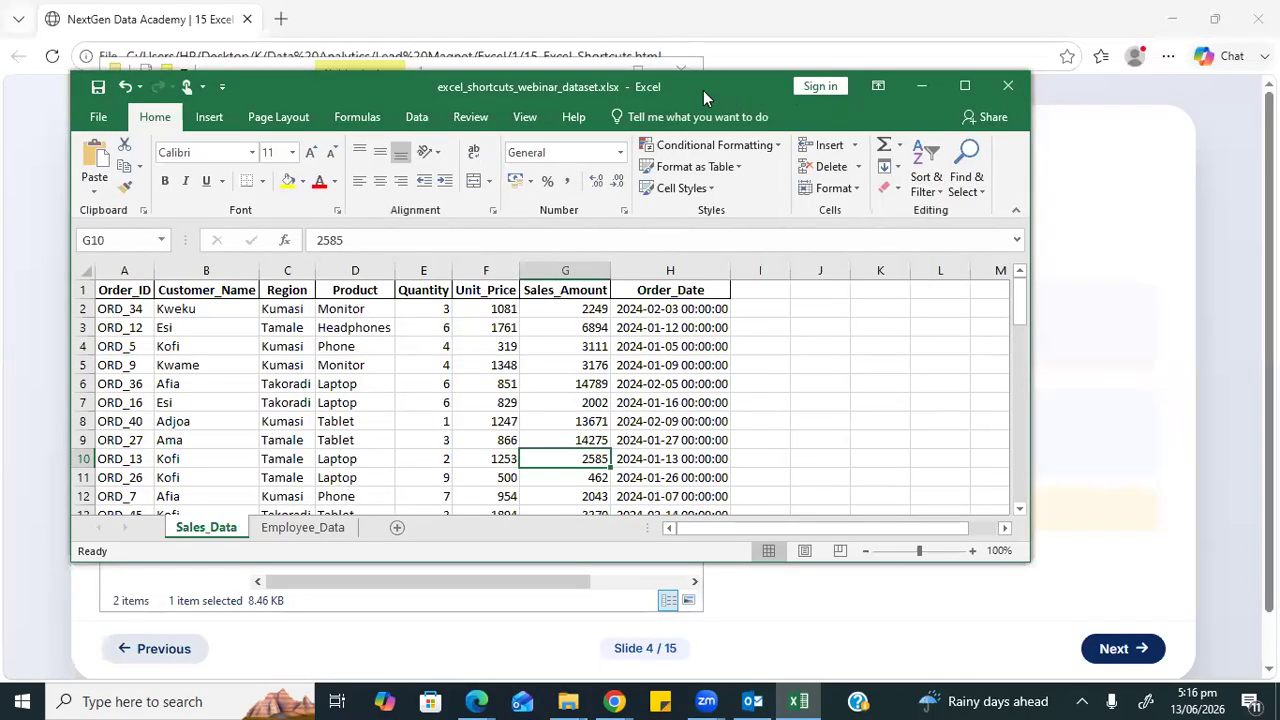
left_click_drag(590, 88, 590, 98)
left_click(590, 72)
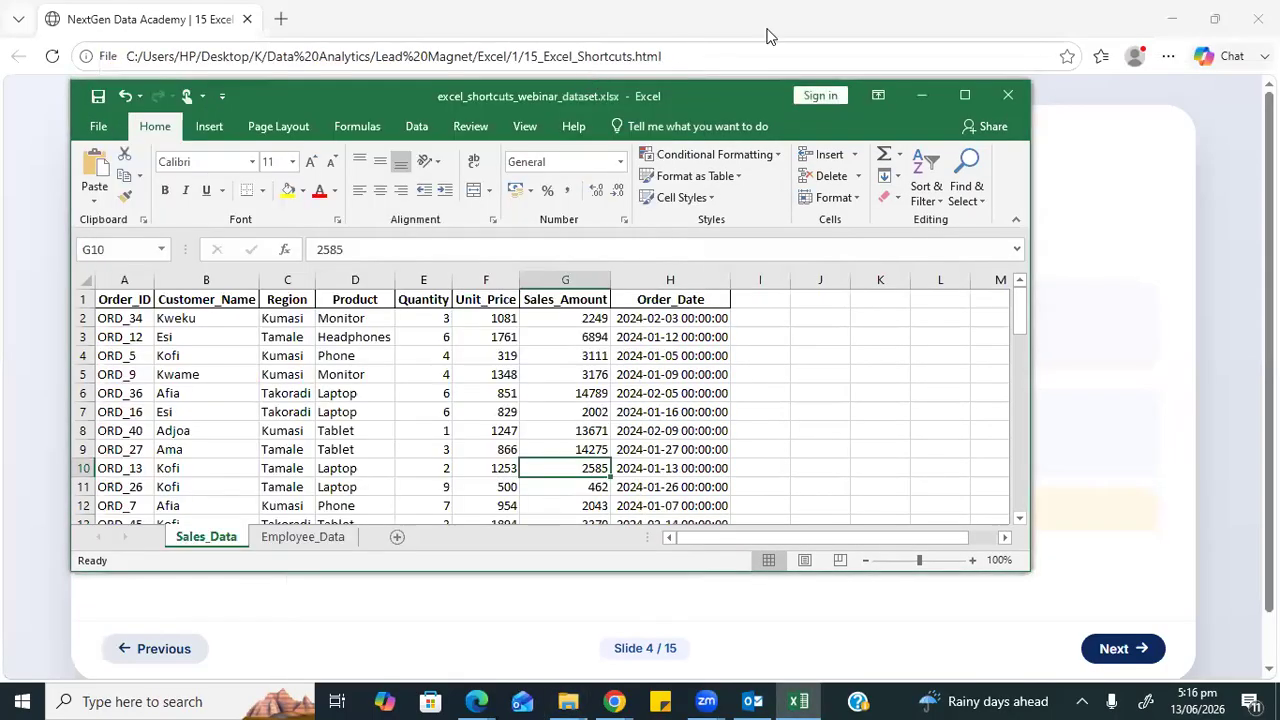
Move the Excel workbook window beside the slides, narrow it to about half the screen width and extend it to full height
left_click(962, 96)
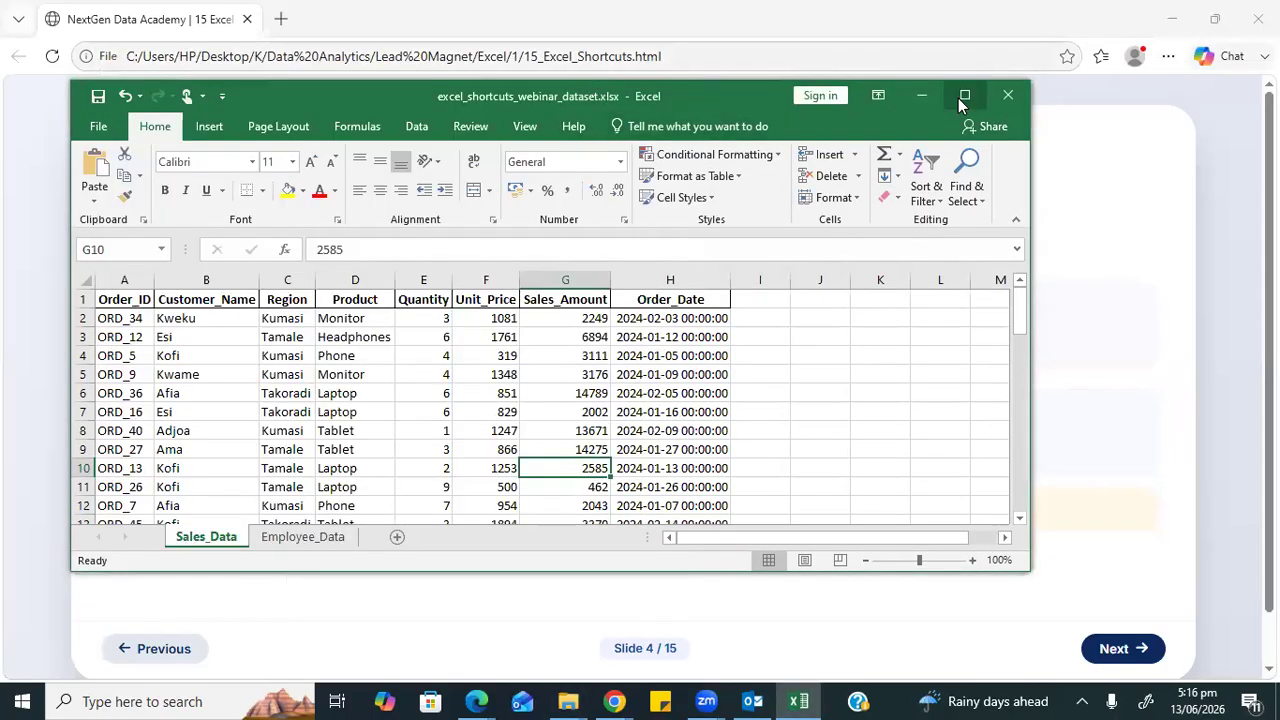
left_click(1215, 15)
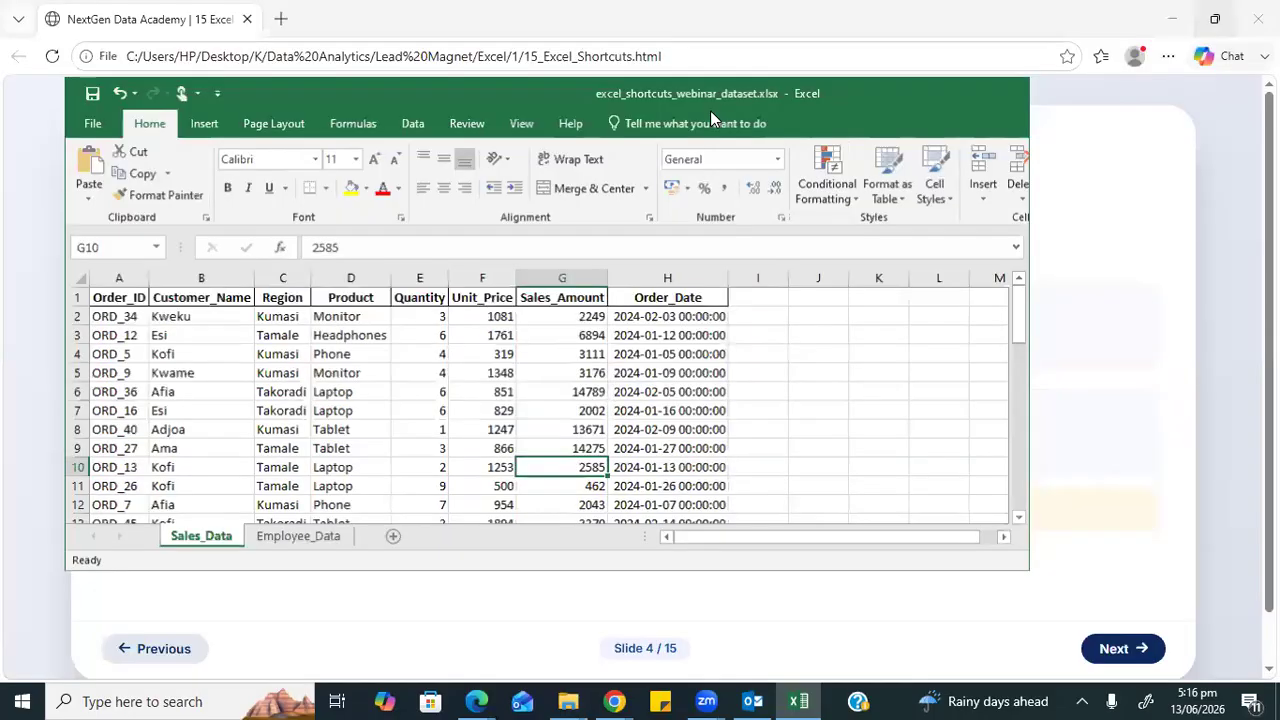
left_click_drag(669, 94, 943, 99)
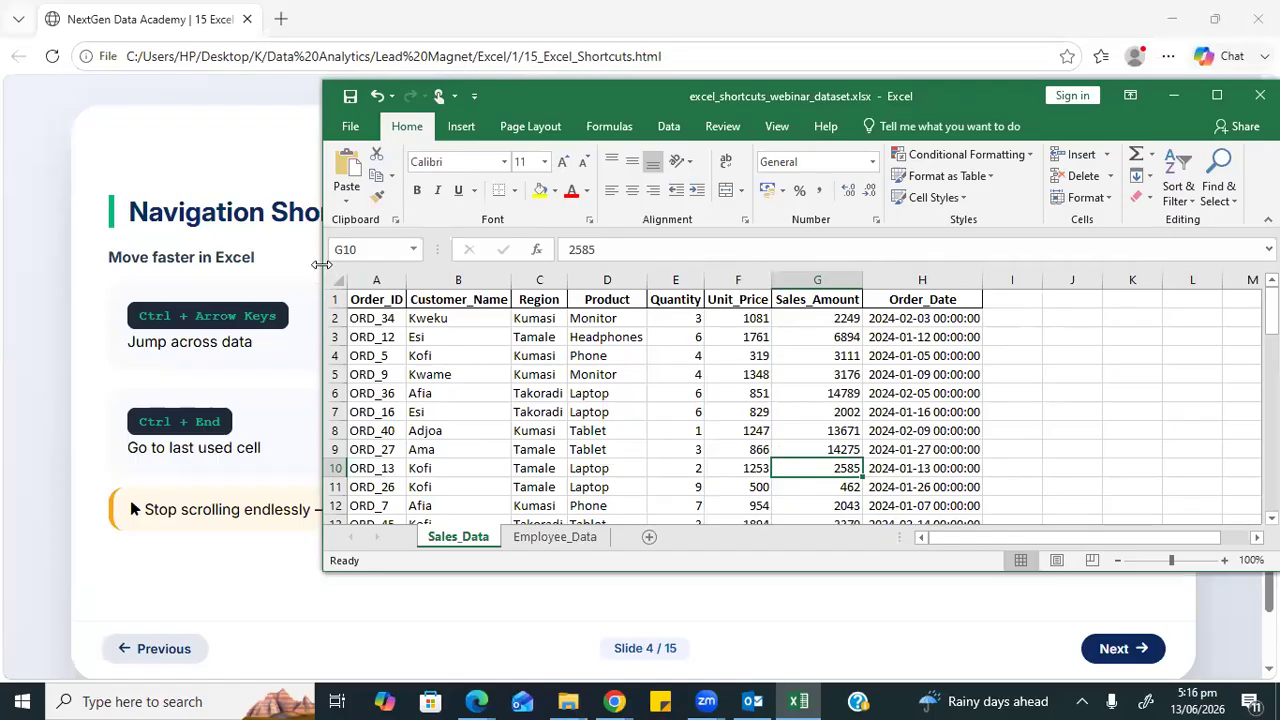
left_click_drag(320, 264, 604, 264)
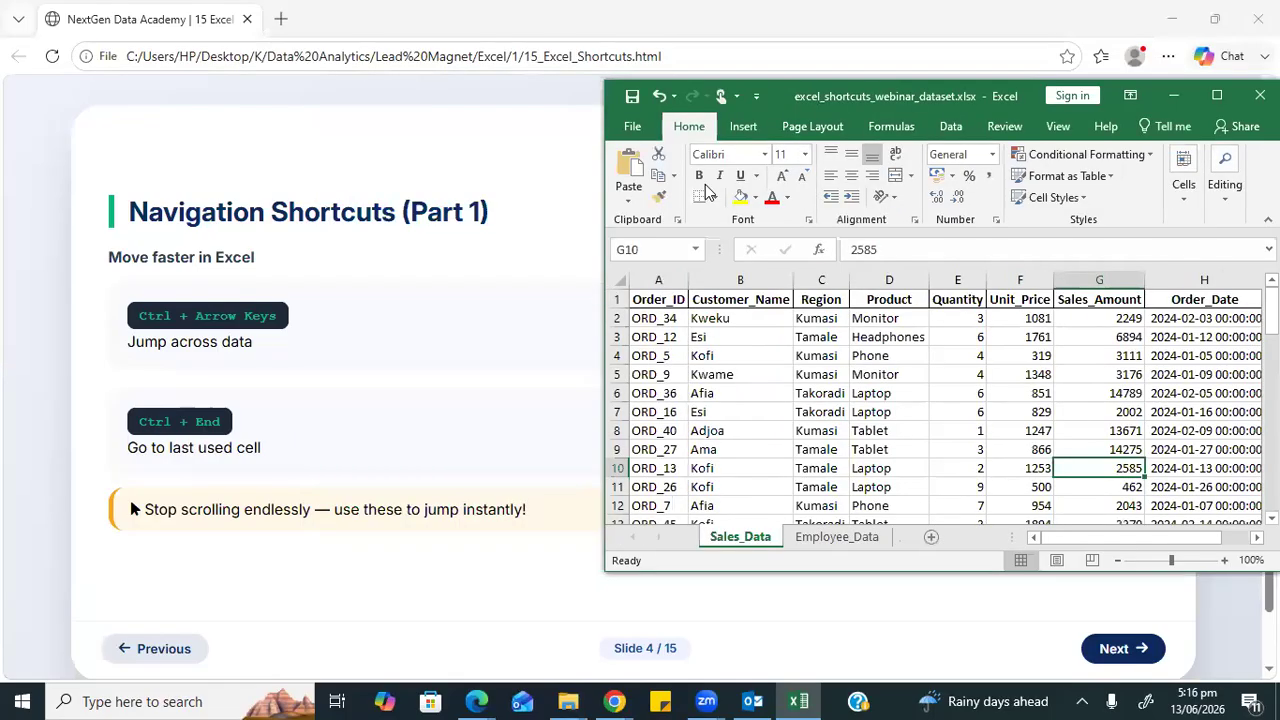
left_click_drag(873, 78, 945, 8)
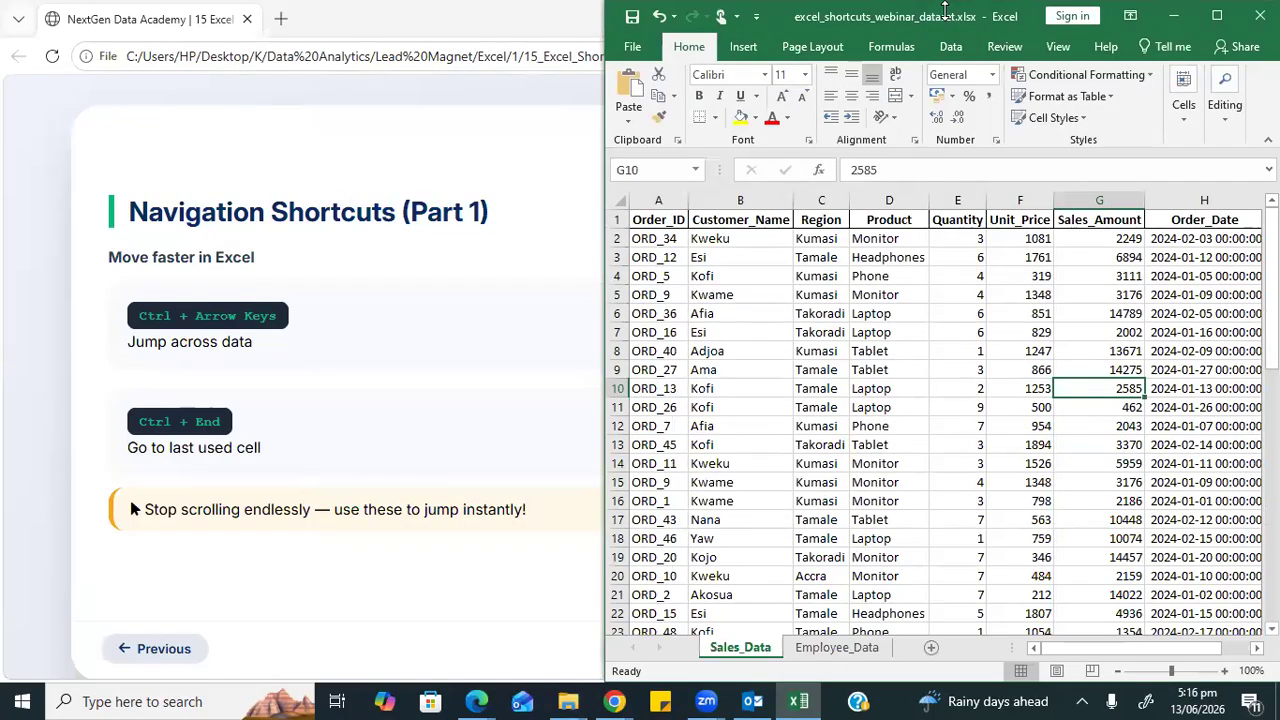
Switch to the browser slide deck, restore its window to a smaller size and snap it beside the workbook
left_click(584, 8)
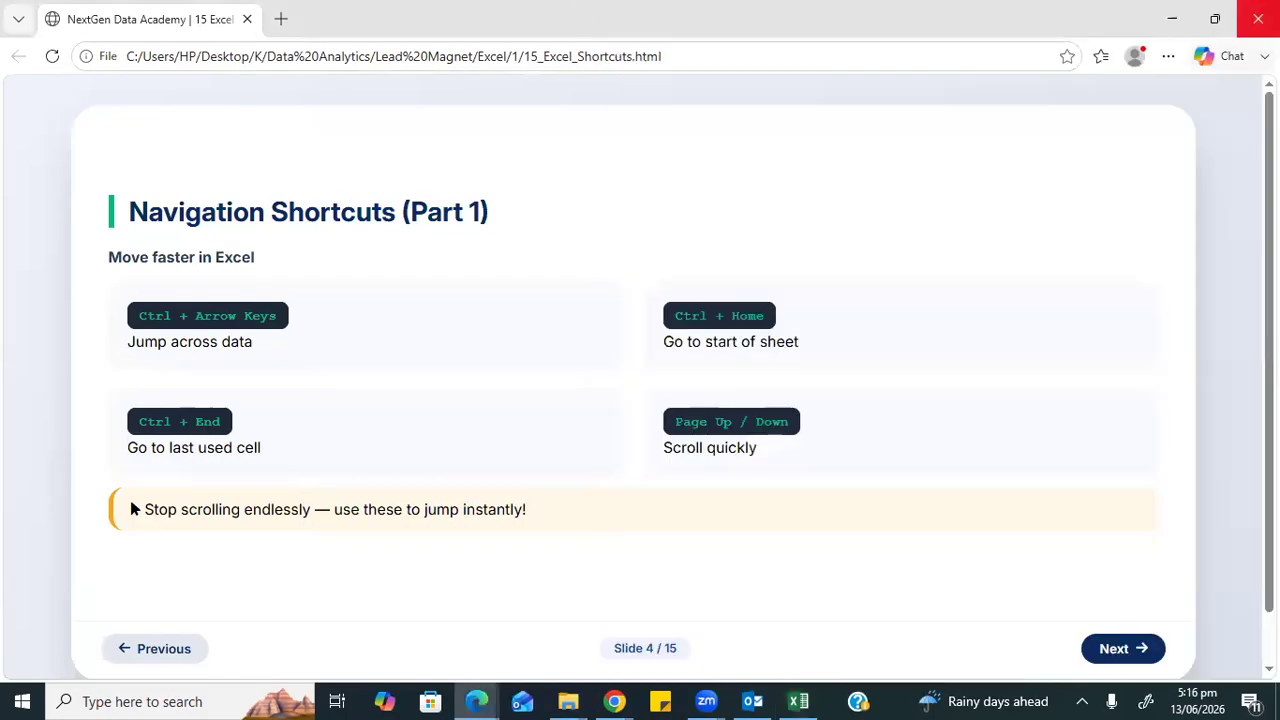
left_click(1214, 18)
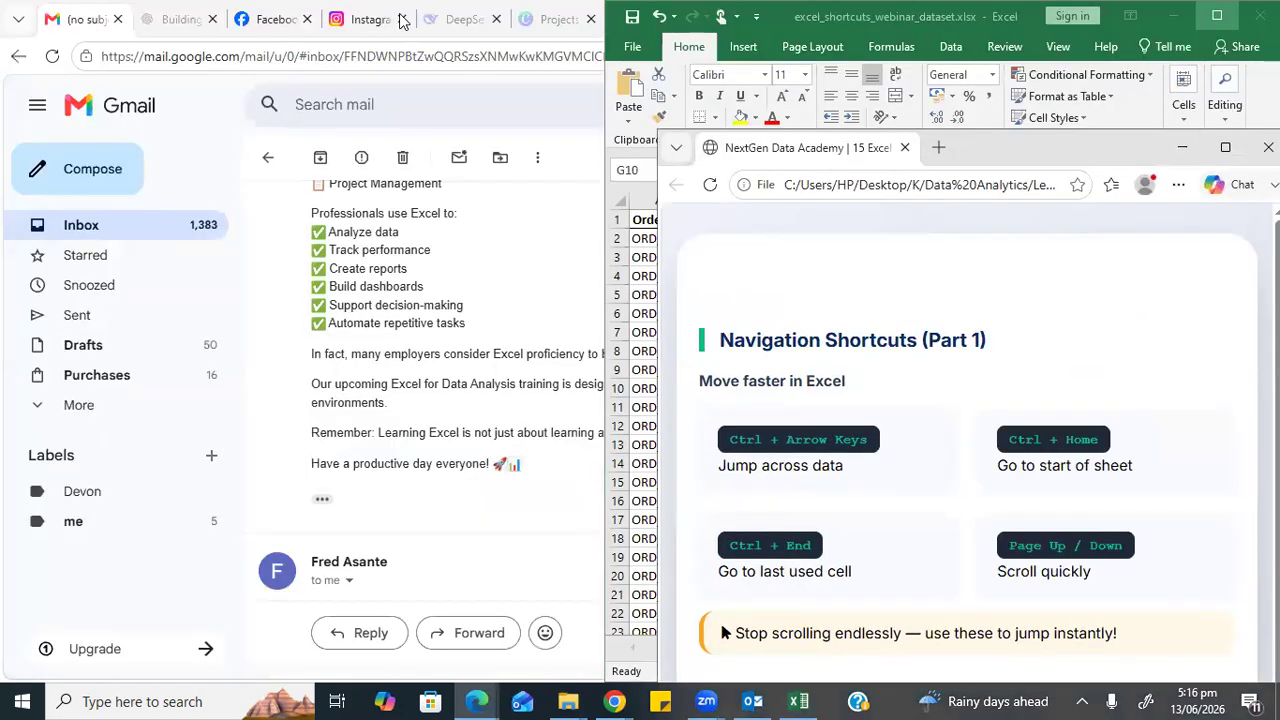
key("super+Left")
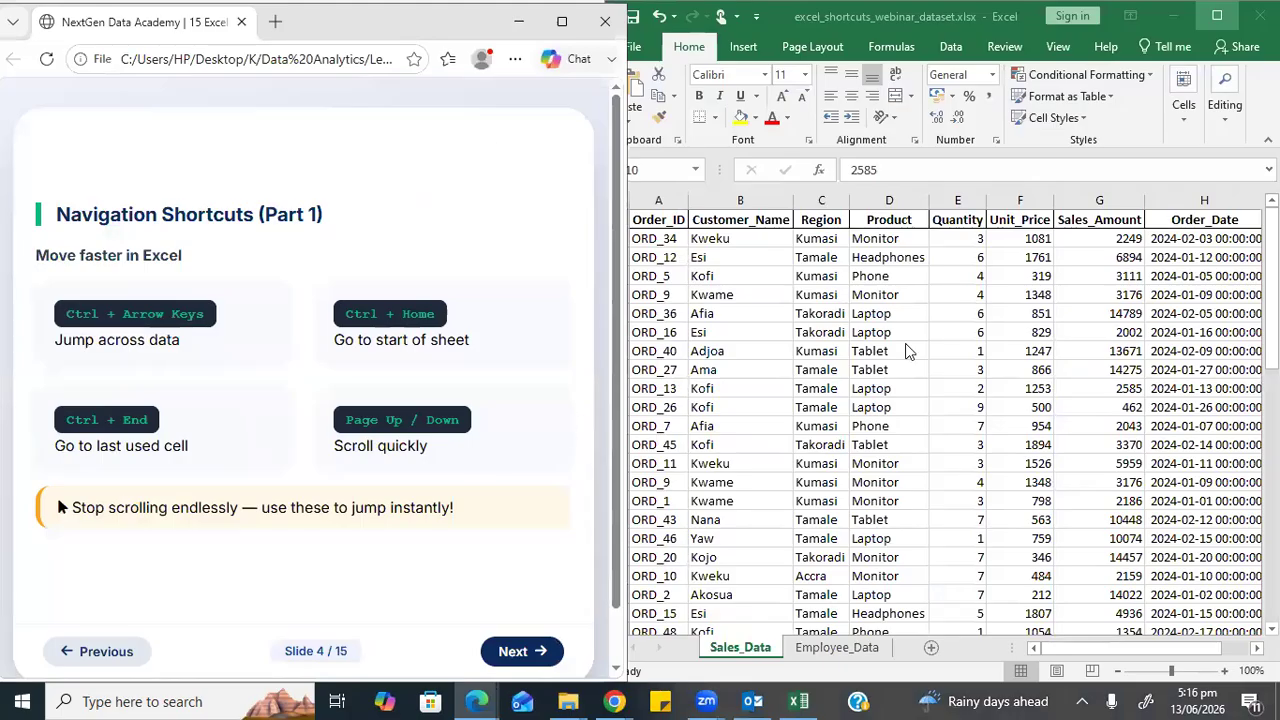
In Sales_Data, jump from A3 to the row's last filled cell, down to the data's end, up to the header and back to A1
left_click(757, 317)
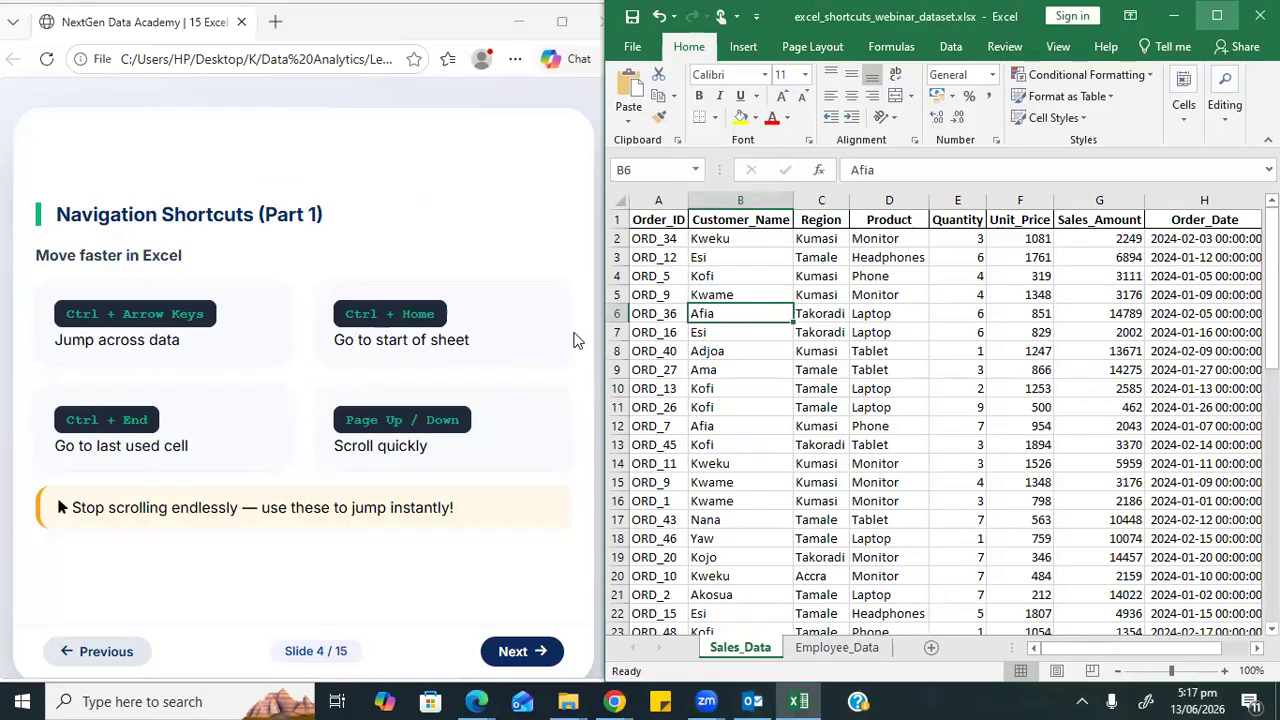
left_click(680, 460)
left_click(680, 258)
left_click(671, 294)
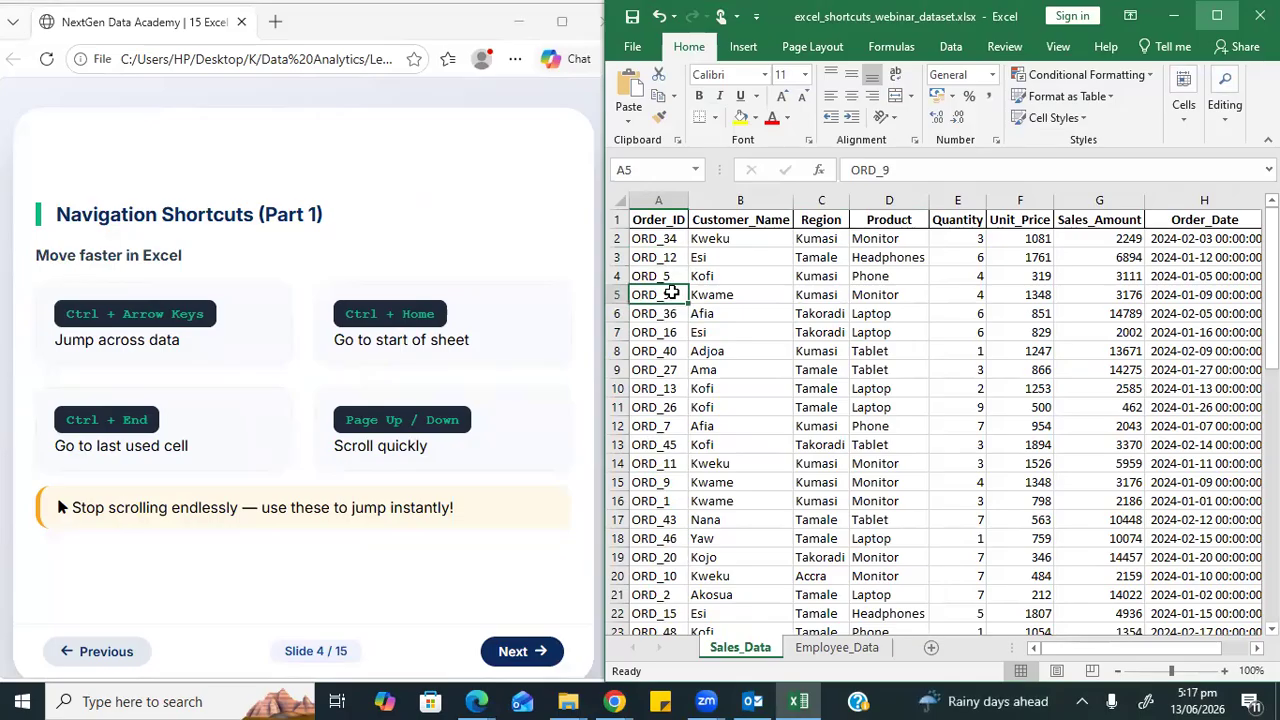
left_click(658, 258)
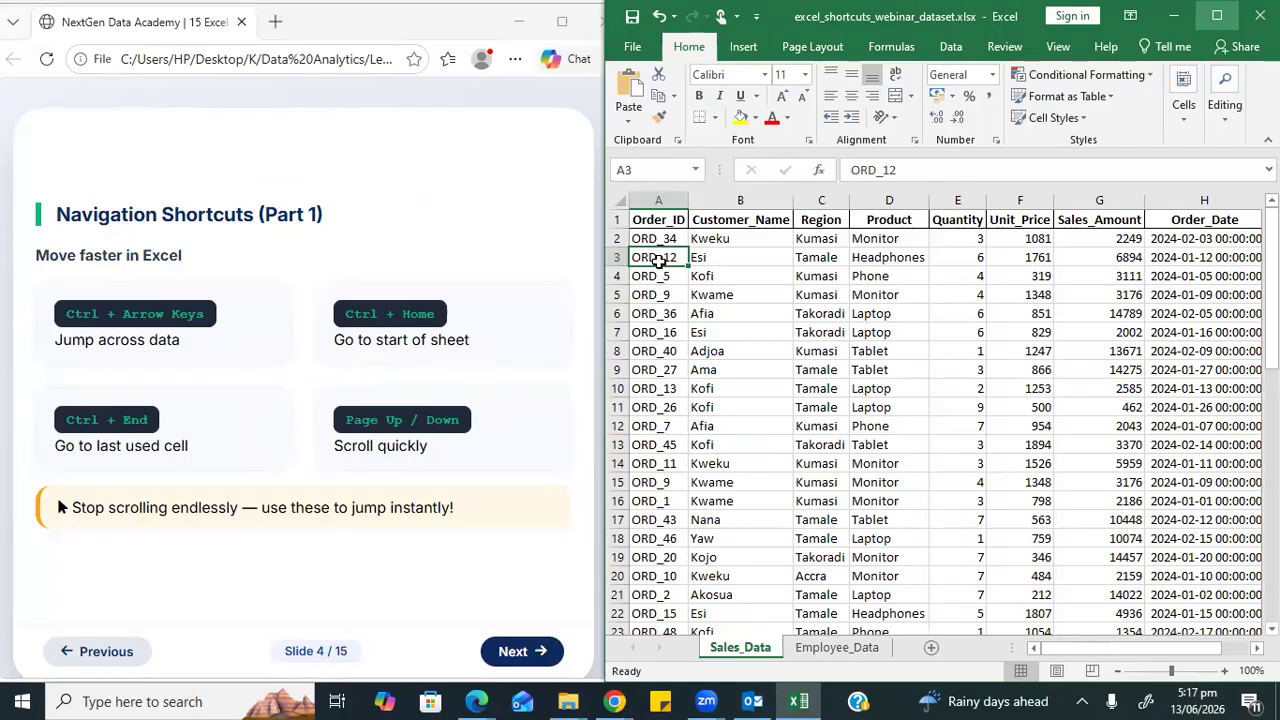
key("ctrl+Right")
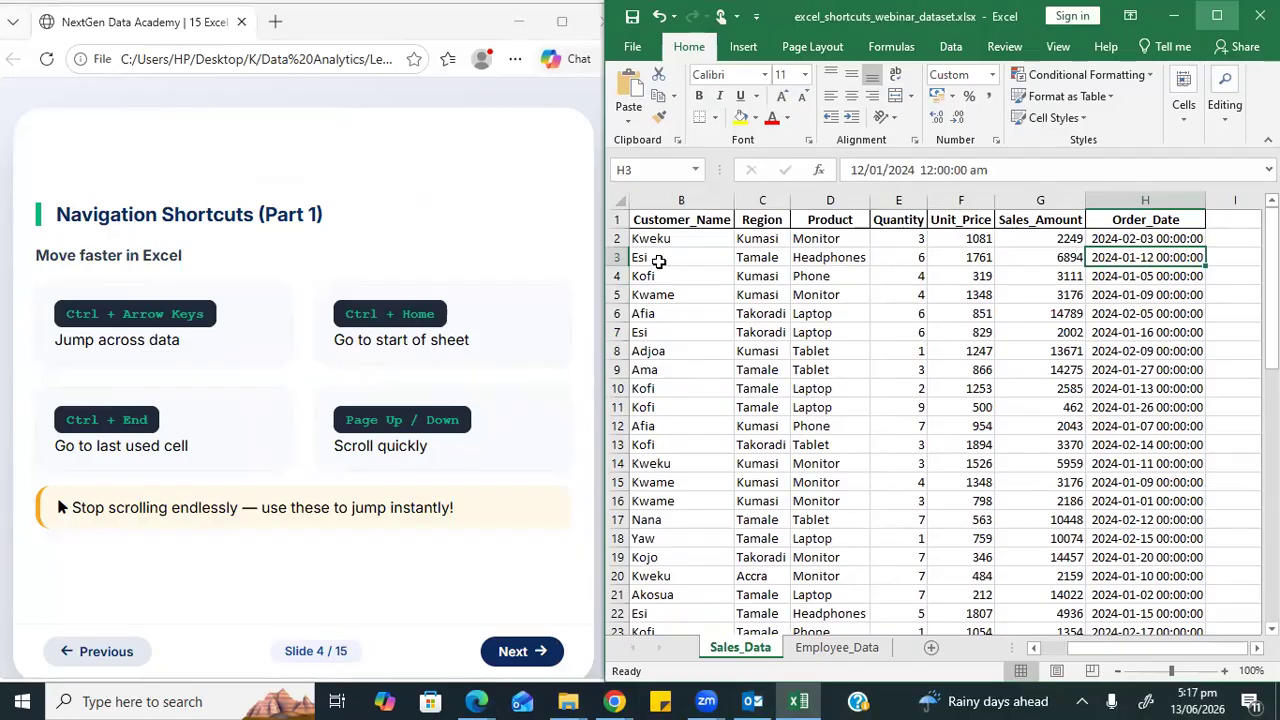
key("ctrl+Down")
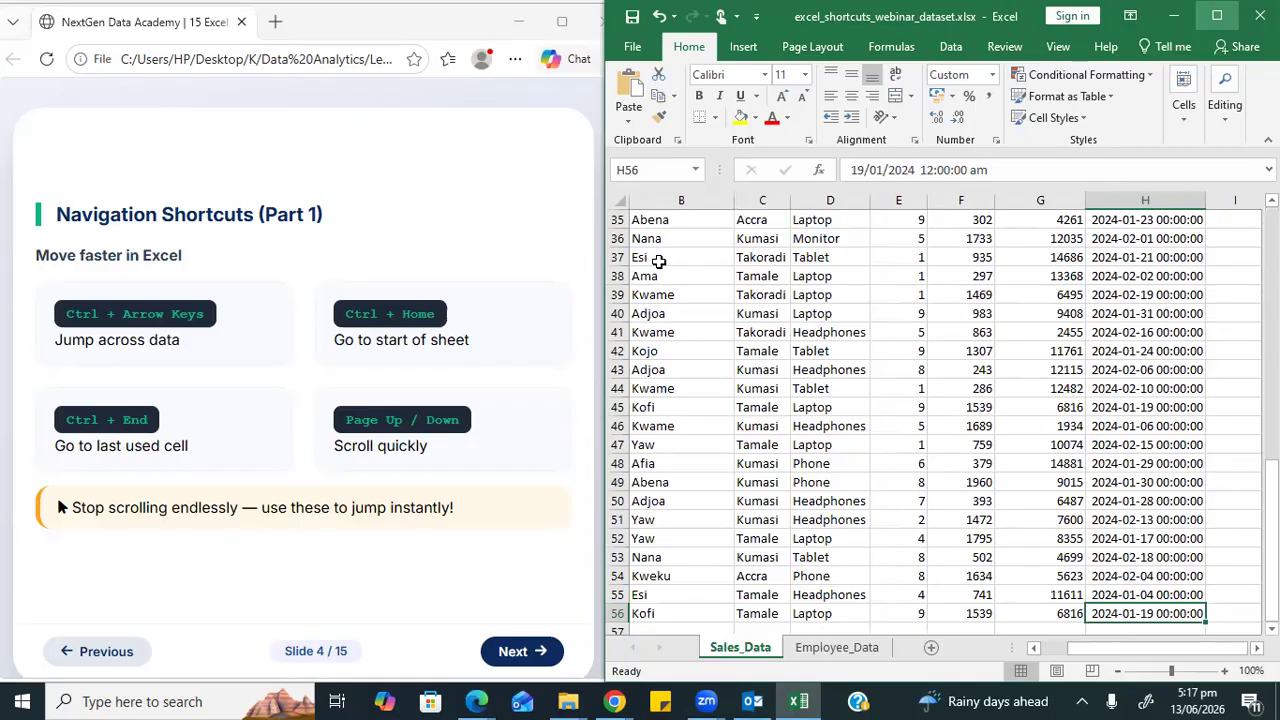
key("ctrl+Up")
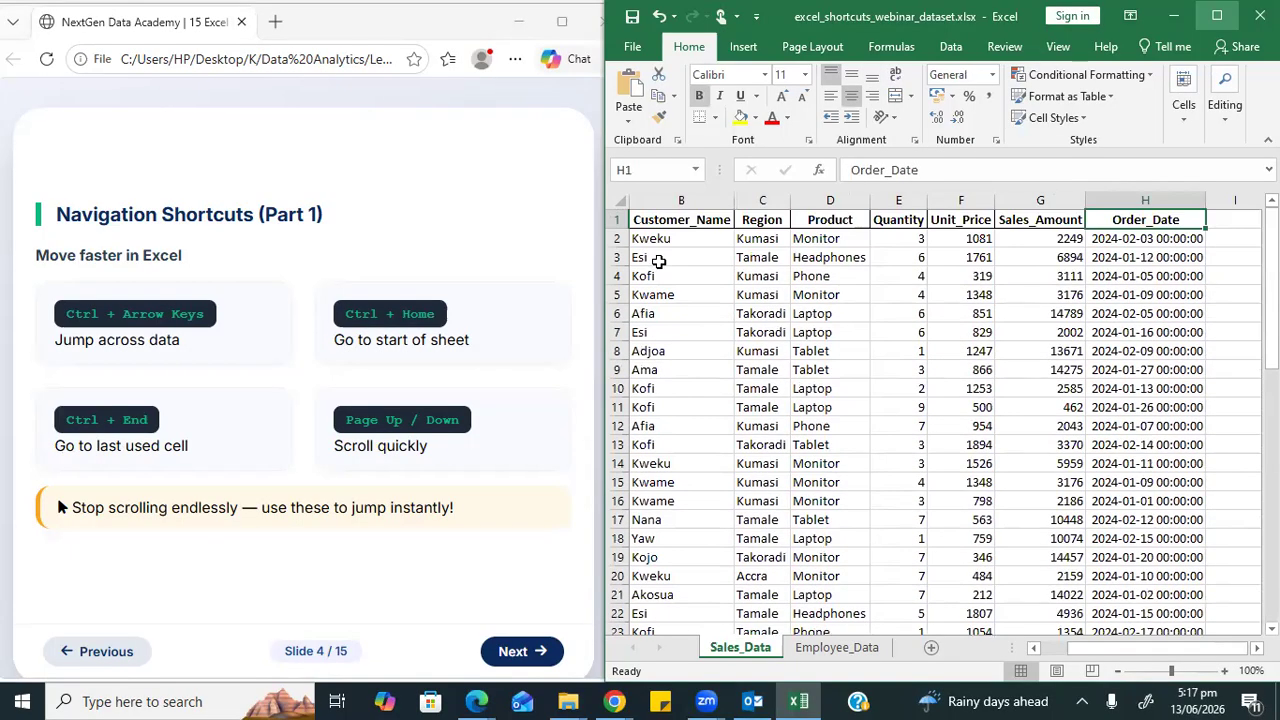
key("ctrl+Left")
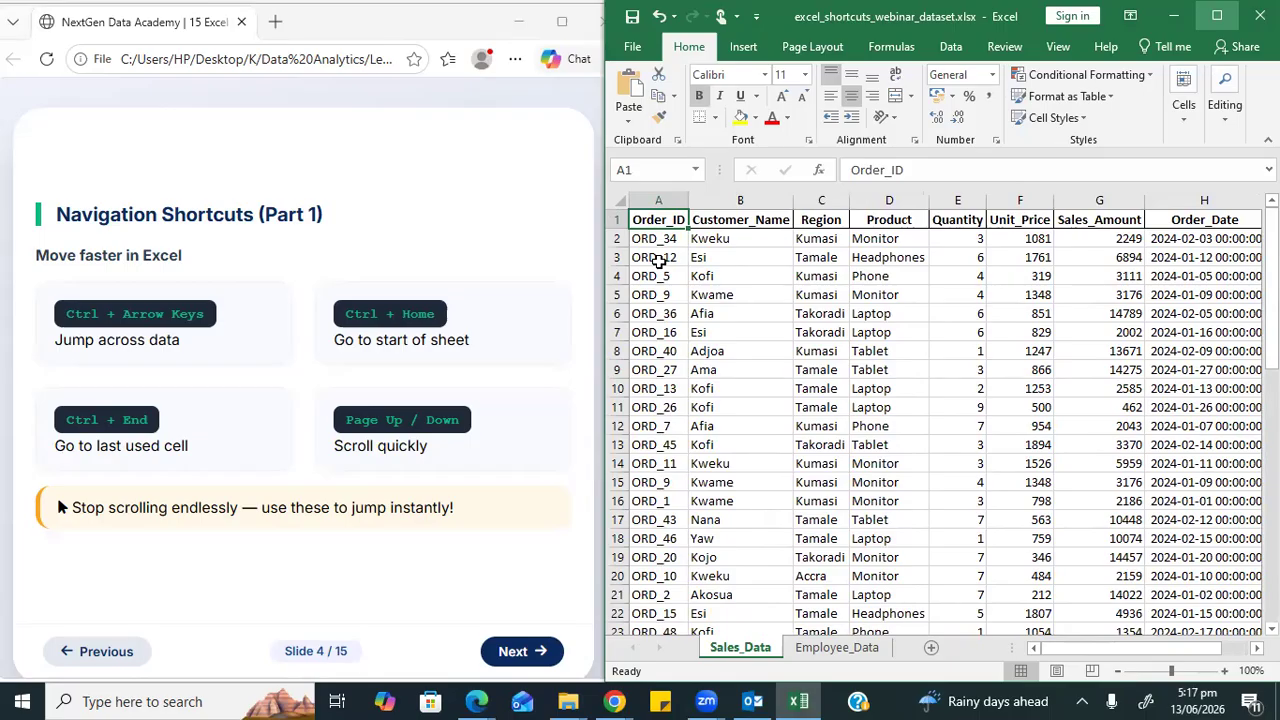
Jump from A1 to the last used cell of Sales_Data and return to the sheet's start, making the round trip twice
key("ctrl+End")
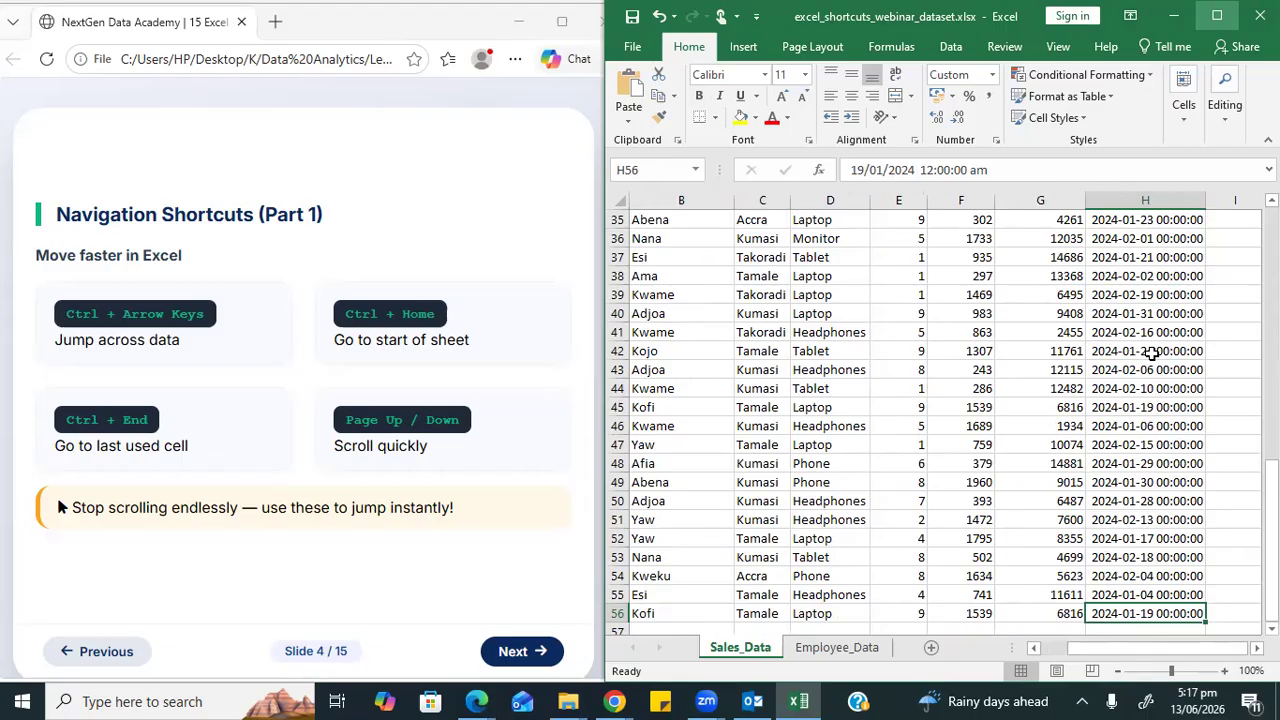
scroll(1173, 420, "left", 1)
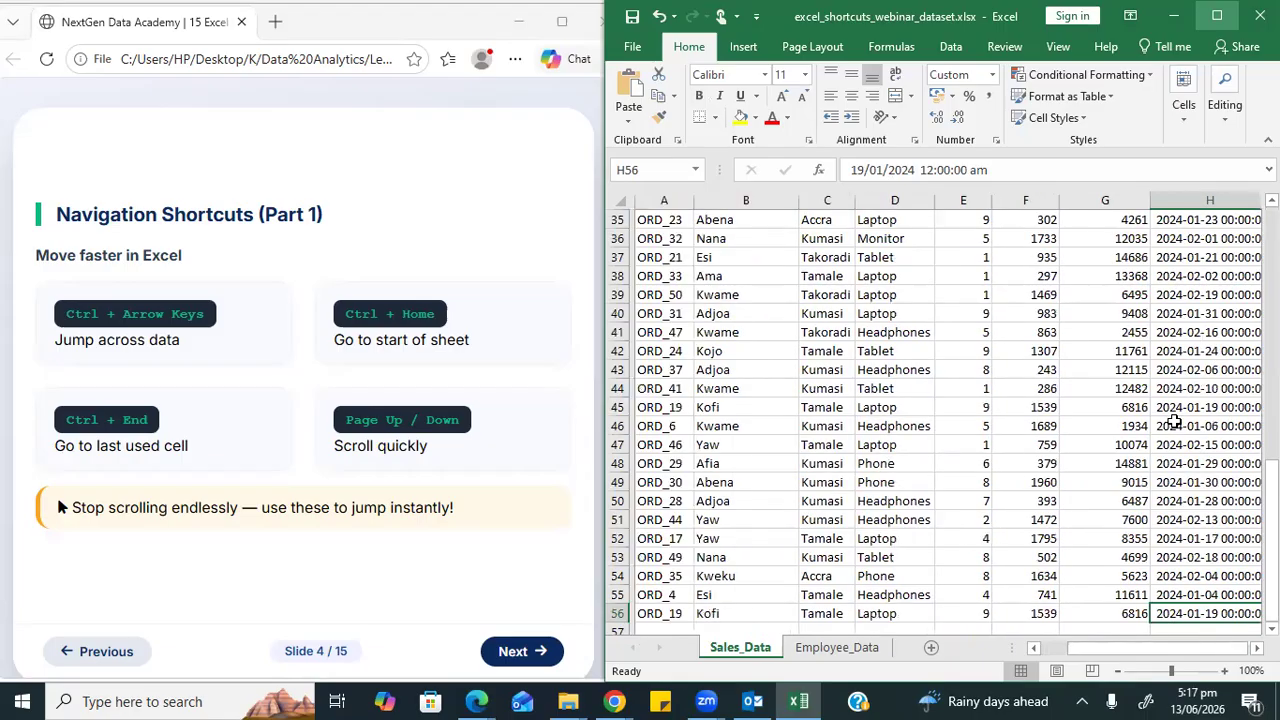
left_click(652, 313)
key("ctrl+Up")
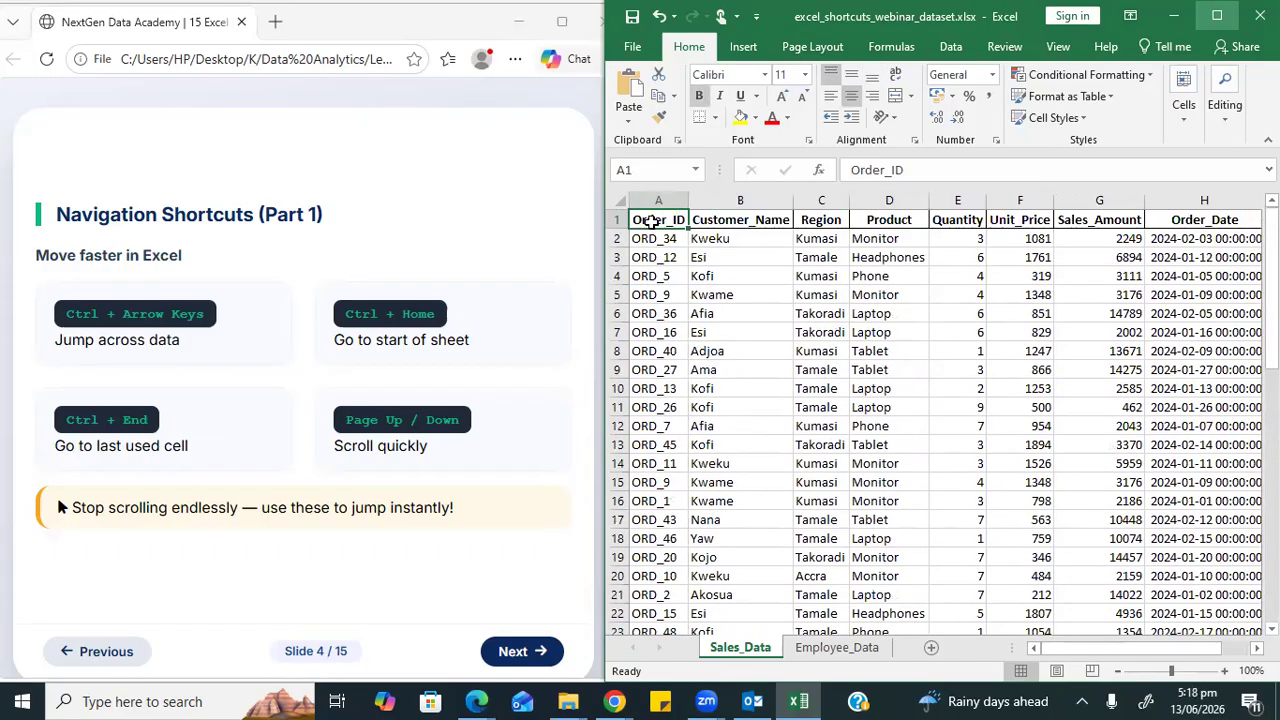
left_click(716, 226)
left_click(656, 223)
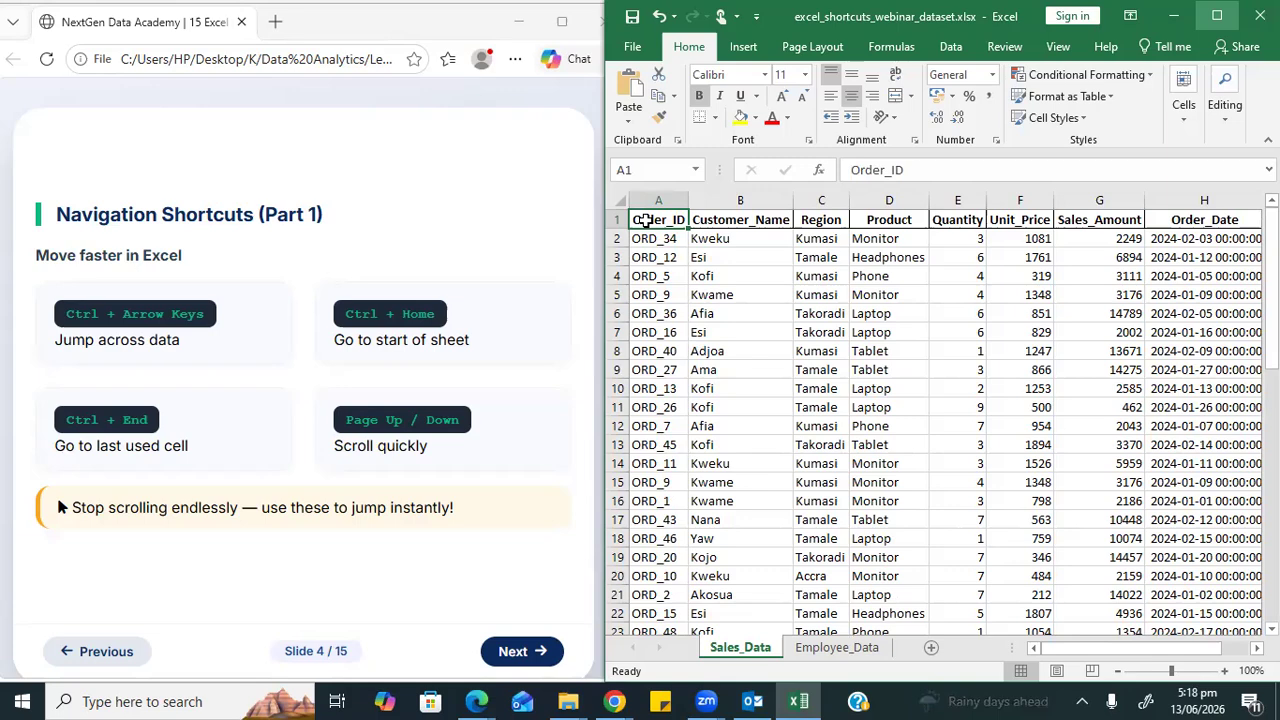
key("ctrl+End")
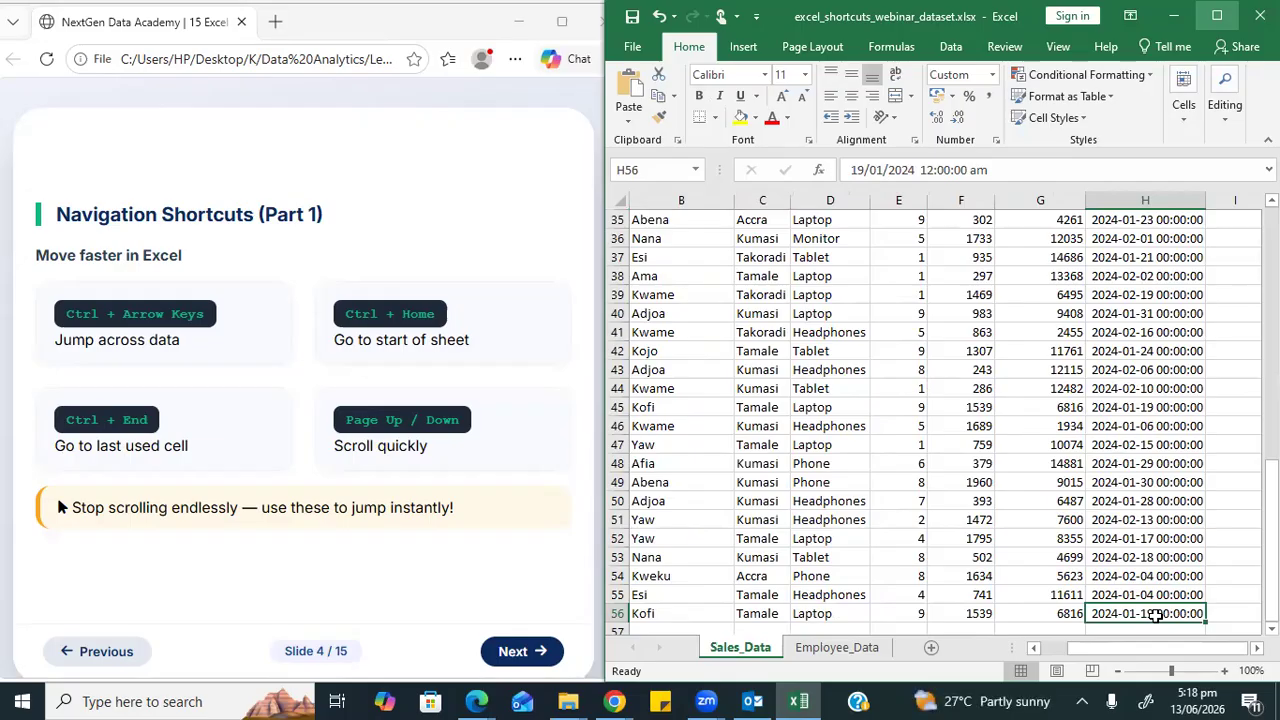
key("ctrl+Home")
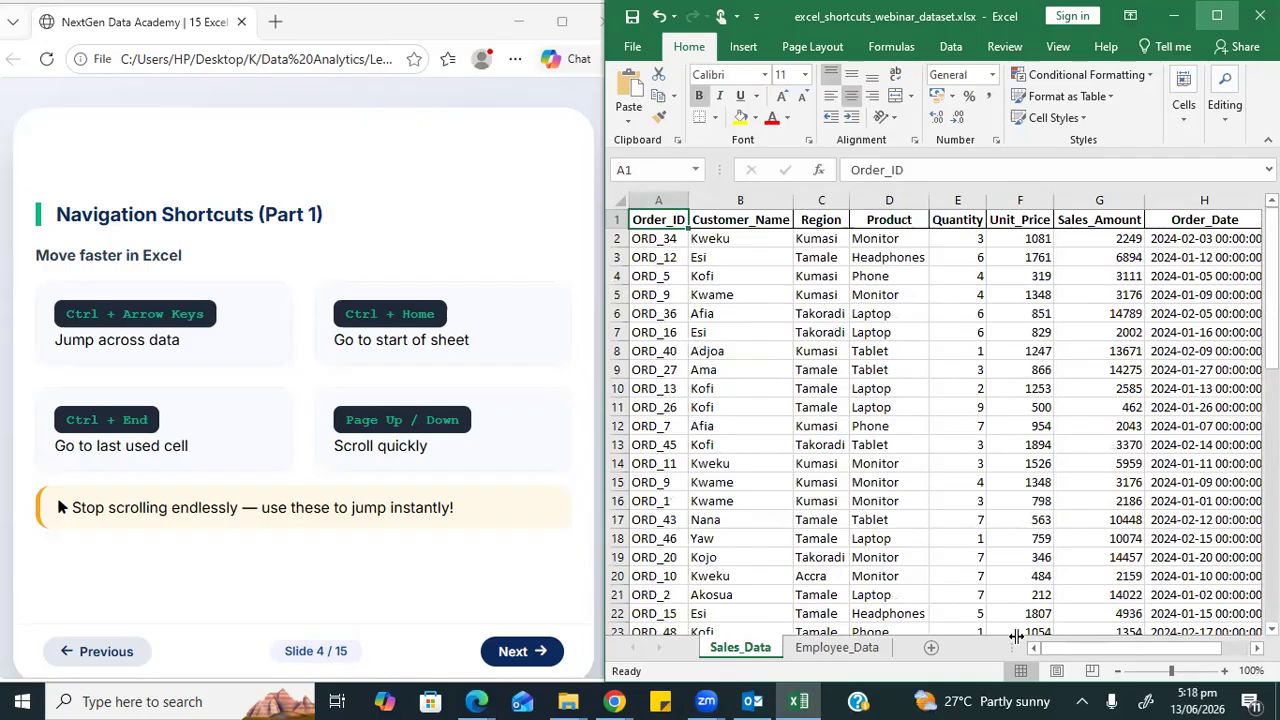
Move down Sales_Data one screen at a time to well below the data, and page back up to A1
key("Page_Down")
key("Page_Down")
key("Page_Down")
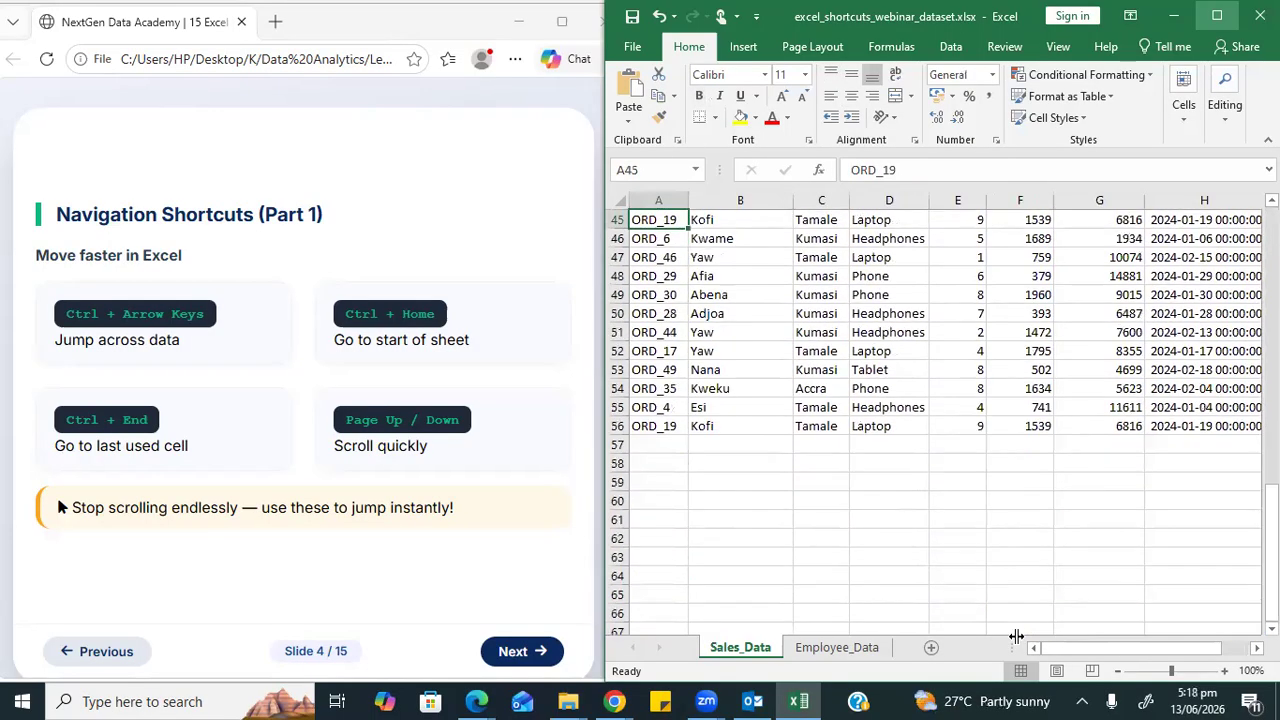
key("Page_Down")
key("Page_Down")
key("Page_Down")
key("Page_Down")
key("Page_Down")
key("Page_Down")
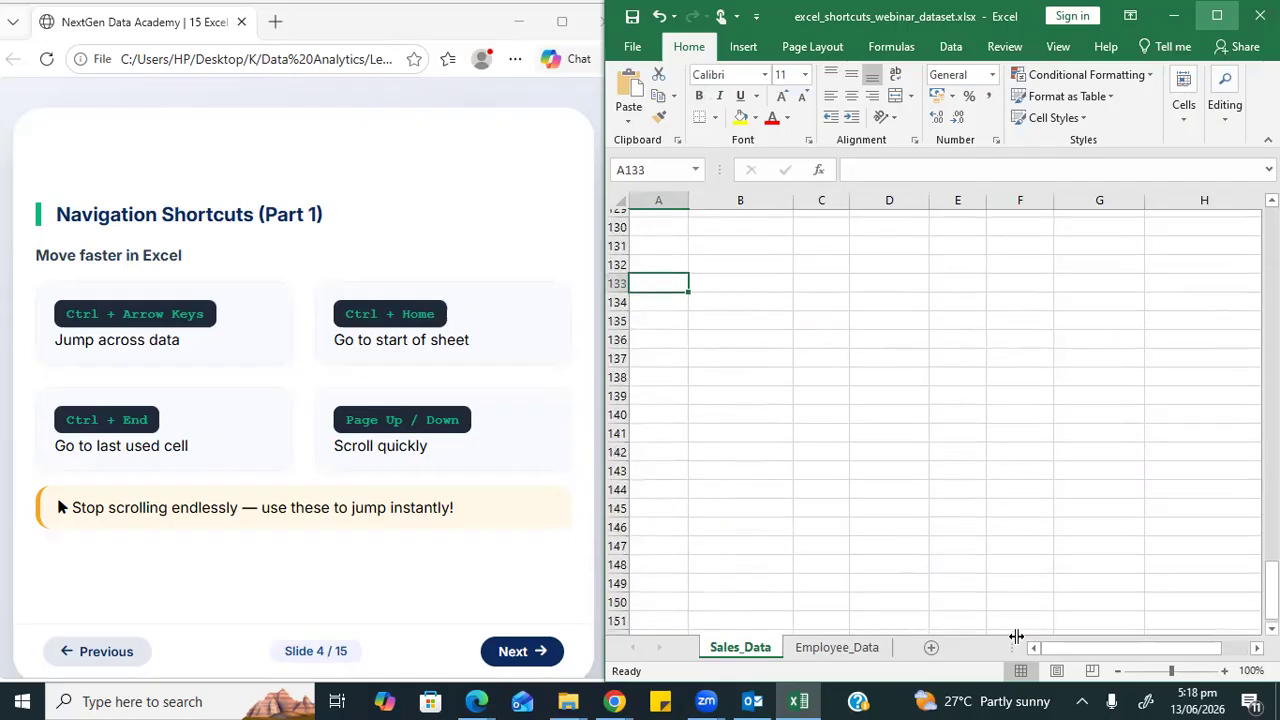
key("Page_Up")
key("Page_Up")
key("Page_Up")
key("Page_Up")
key("Page_Up")
key("Page_Up")
key("Page_Up")
key("Page_Up")
key("Page_Up")
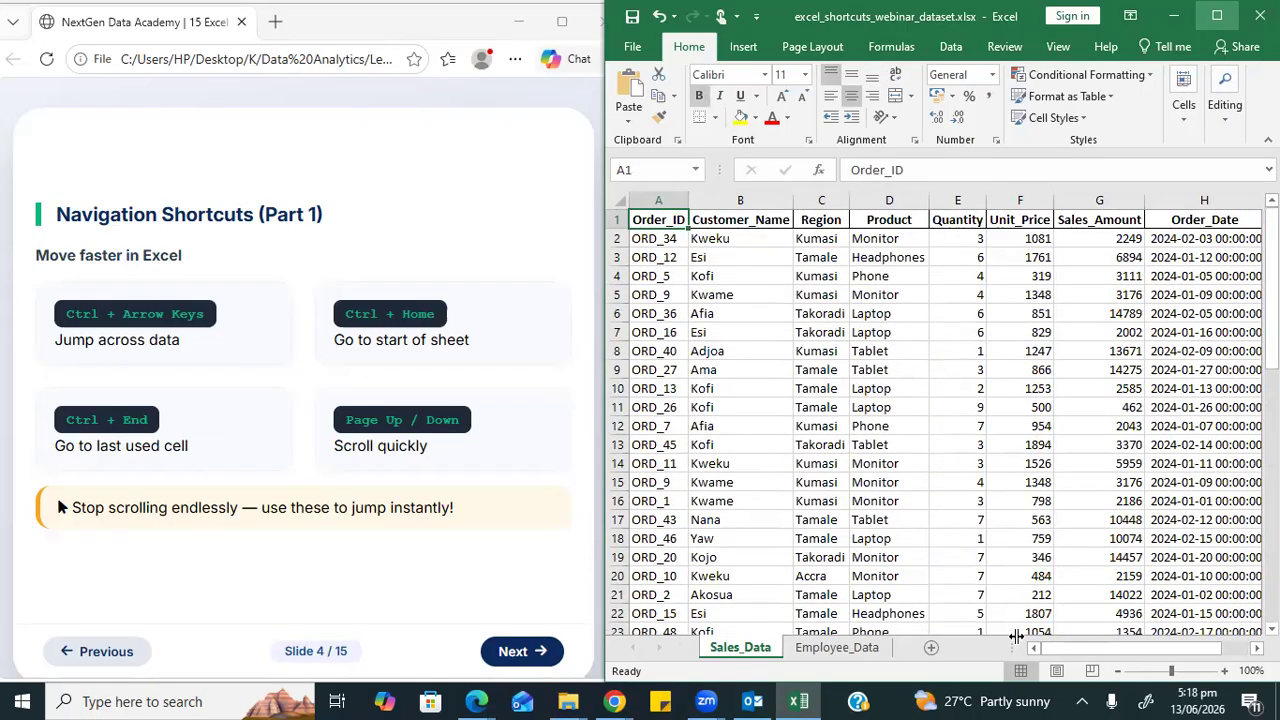
Move the browser slide deck on to the Selection Shortcuts slide, 5 of 15
left_click(529, 651)
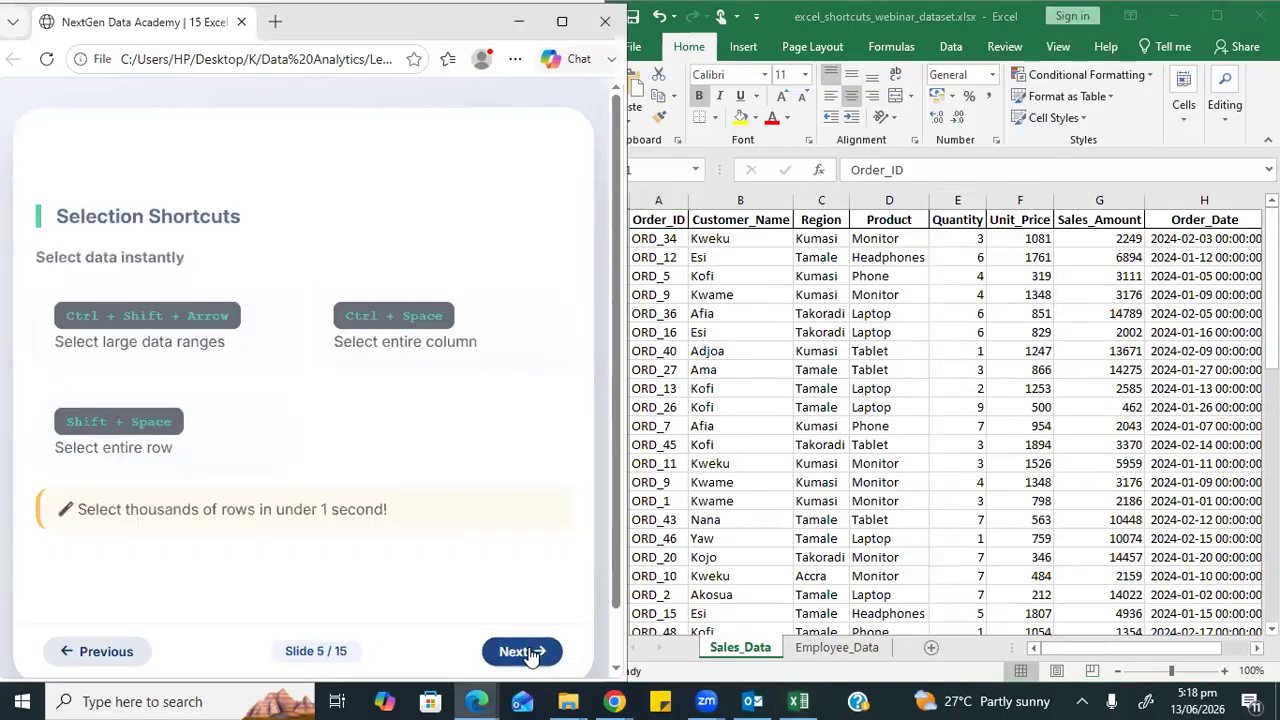
left_click(530, 652)
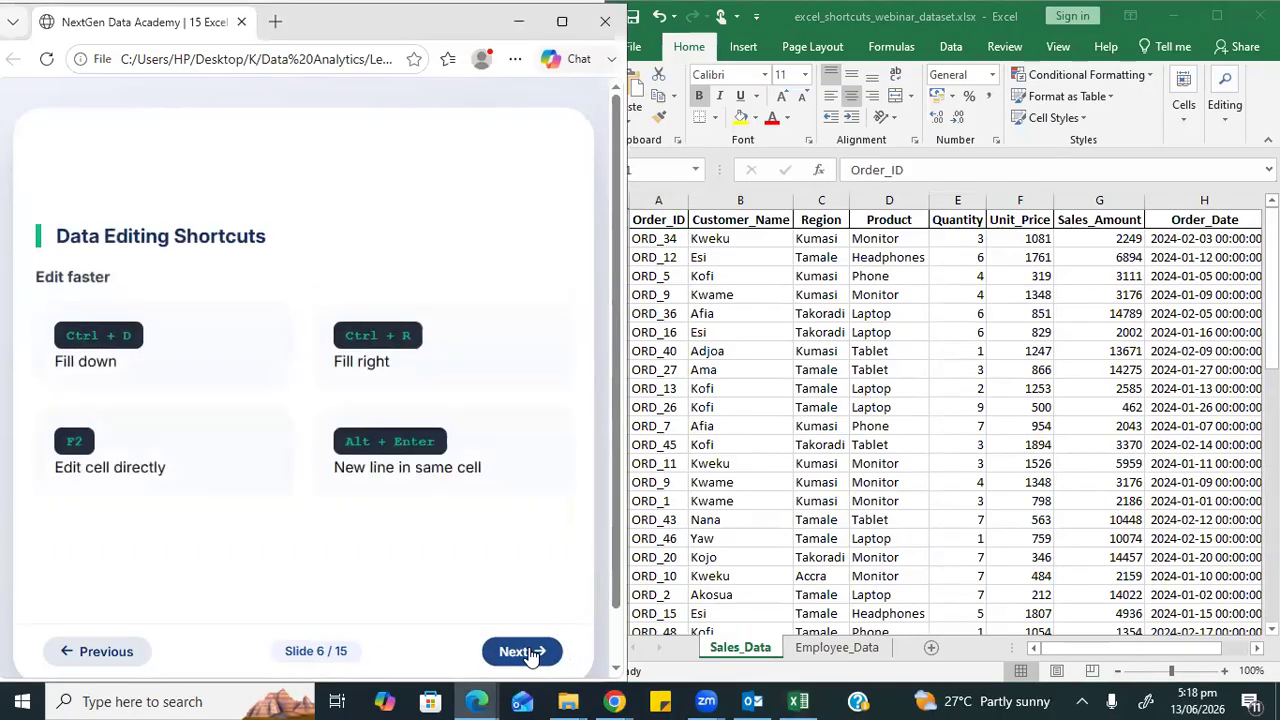
left_click(83, 655)
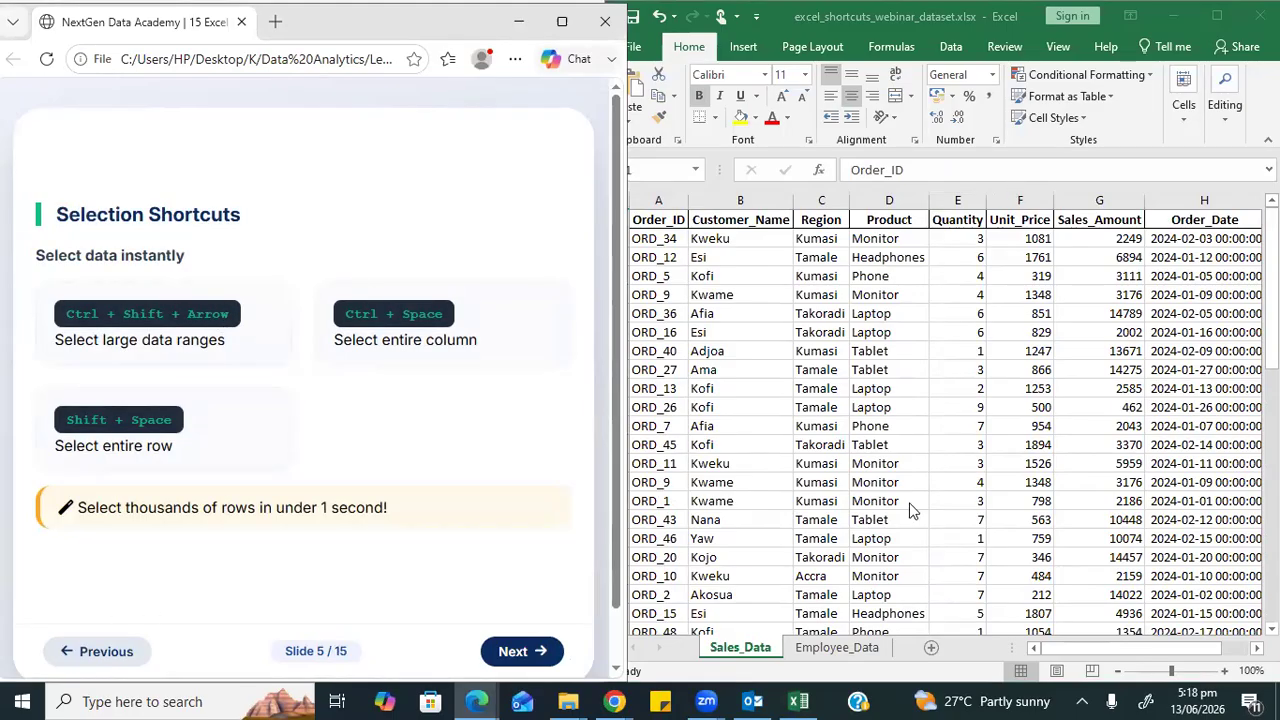
Switch to Excel, select the Order_ID data from A1 to the last filled row, and clear the selection by returning to A1
key("alt+Tab")
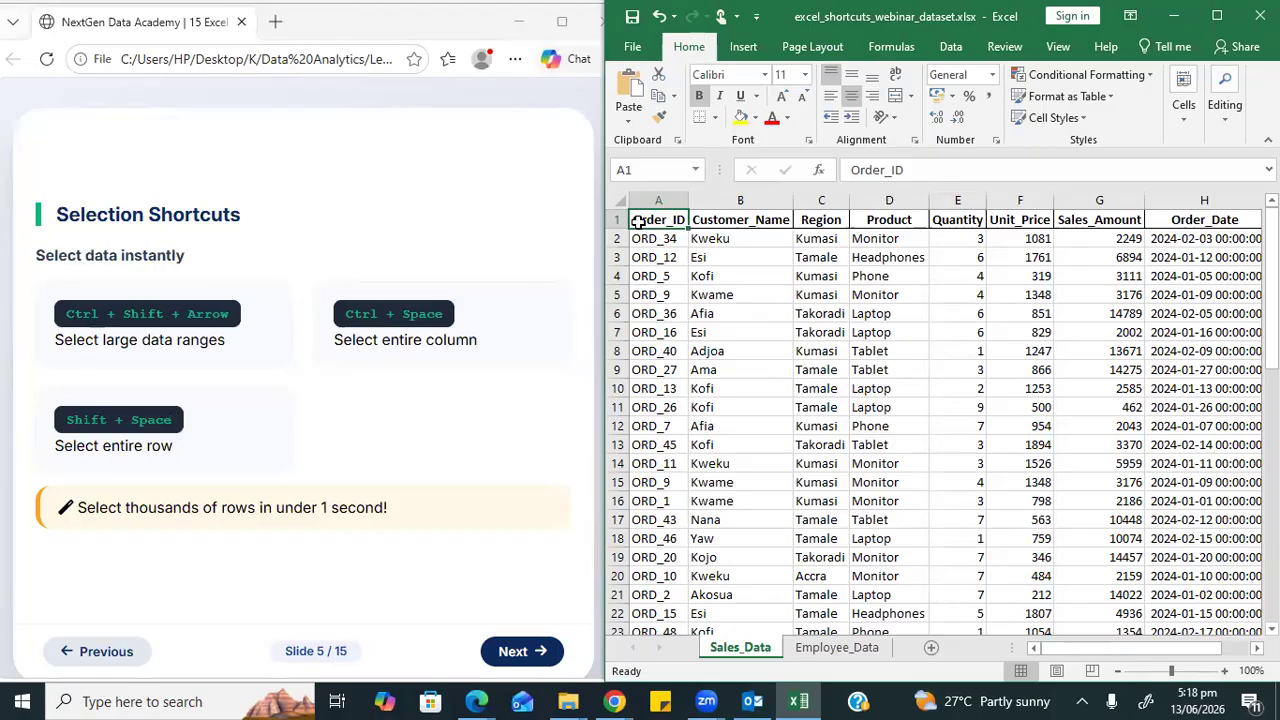
key("ctrl+shift+Down")
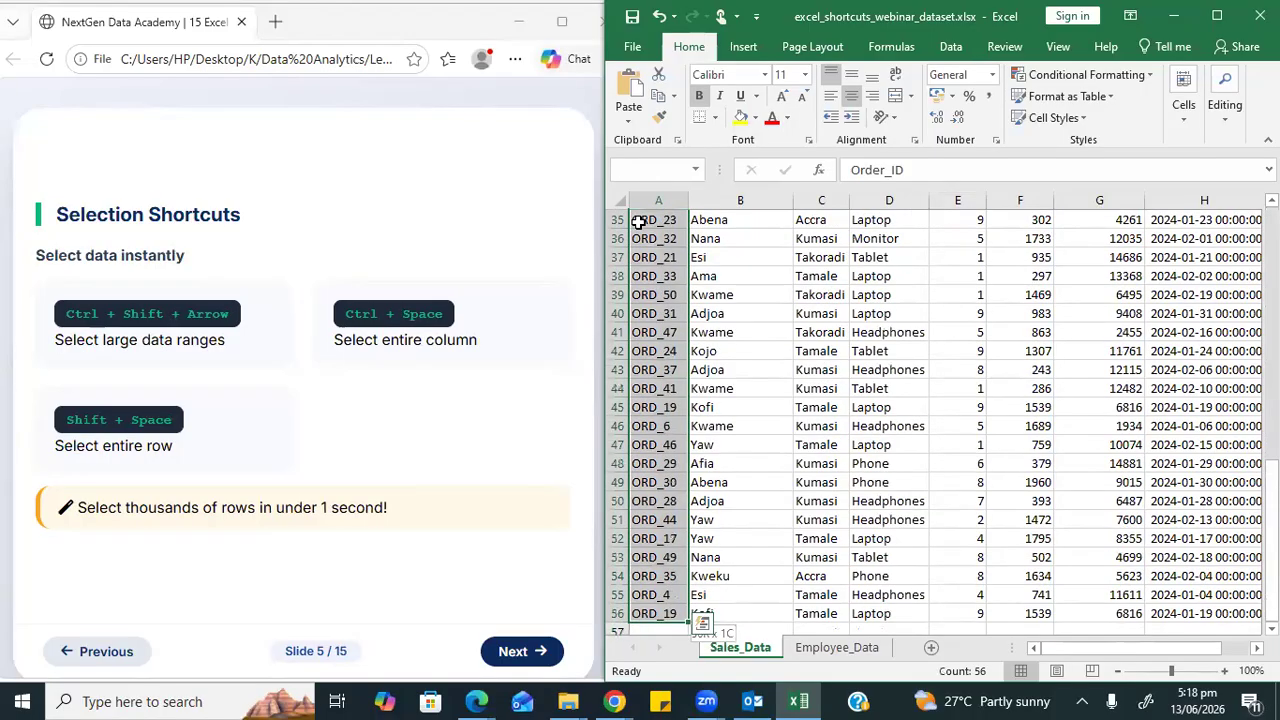
left_click_drag(637, 222, 637, 222)
key("ctrl+q")
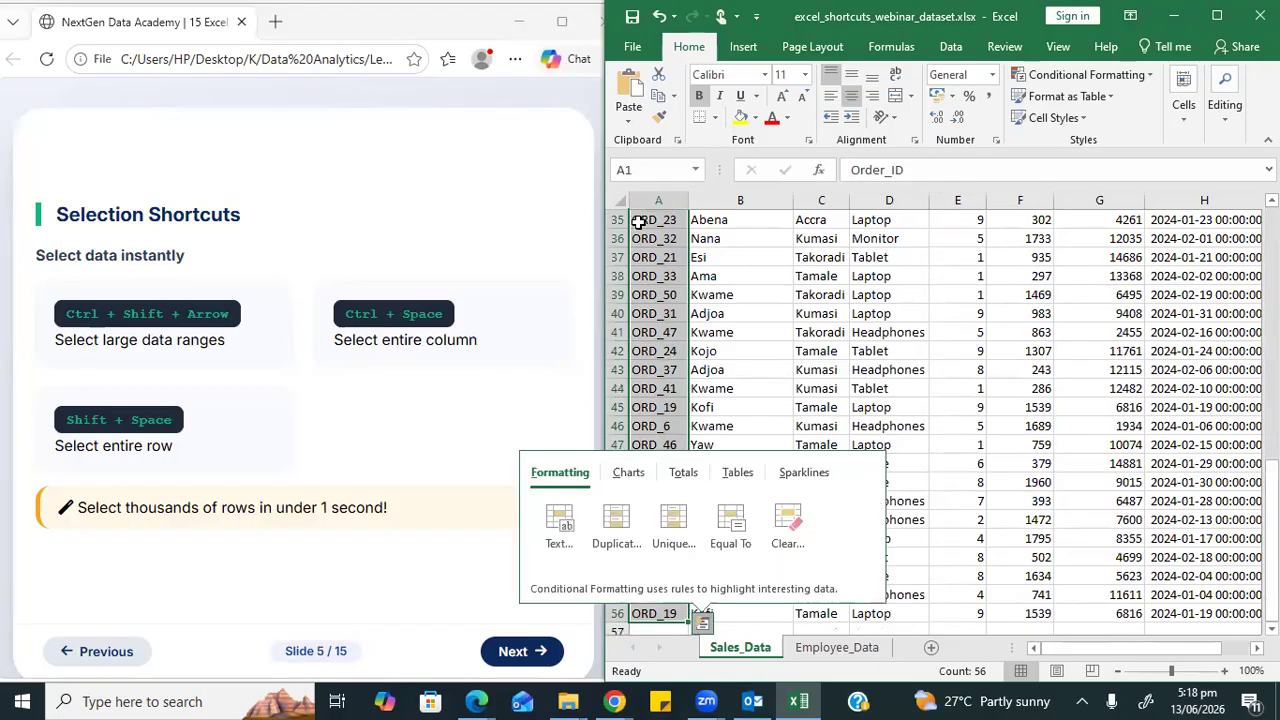
key("Escape")
scroll(637, 222, "up", 12)
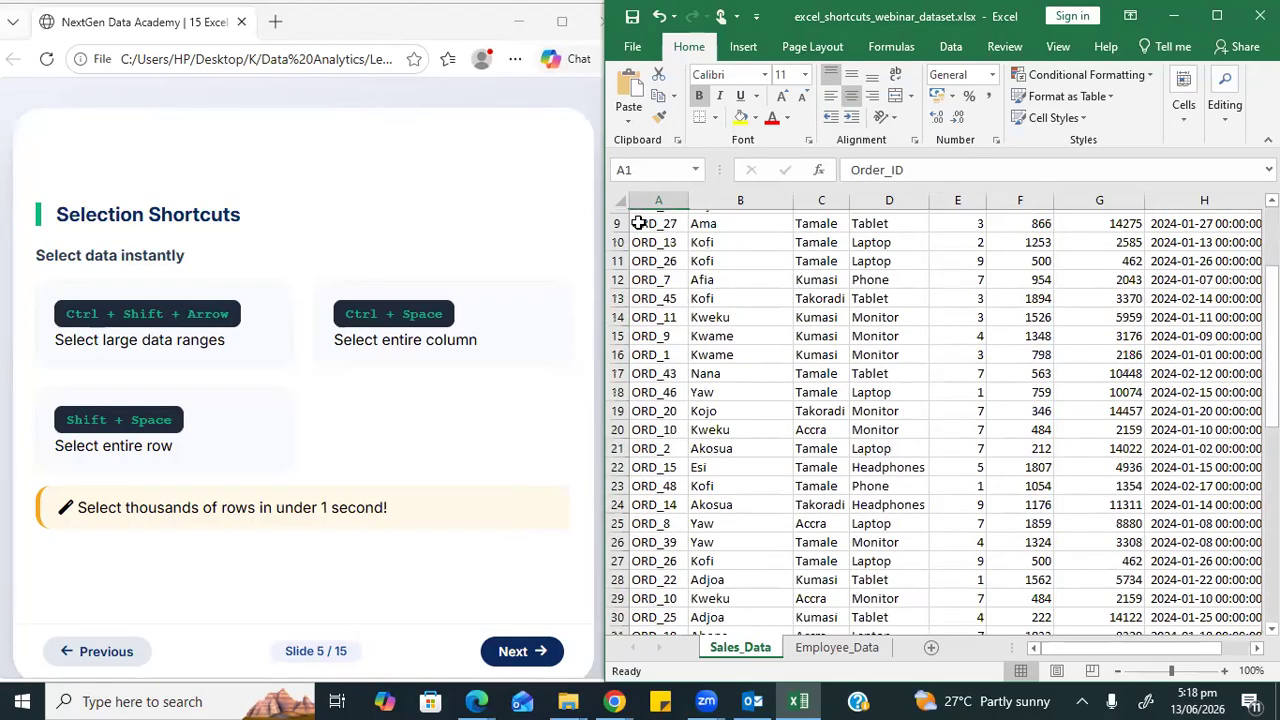
left_click(637, 222)
scroll(637, 222, "down", 11)
scroll(637, 222, "up", 11)
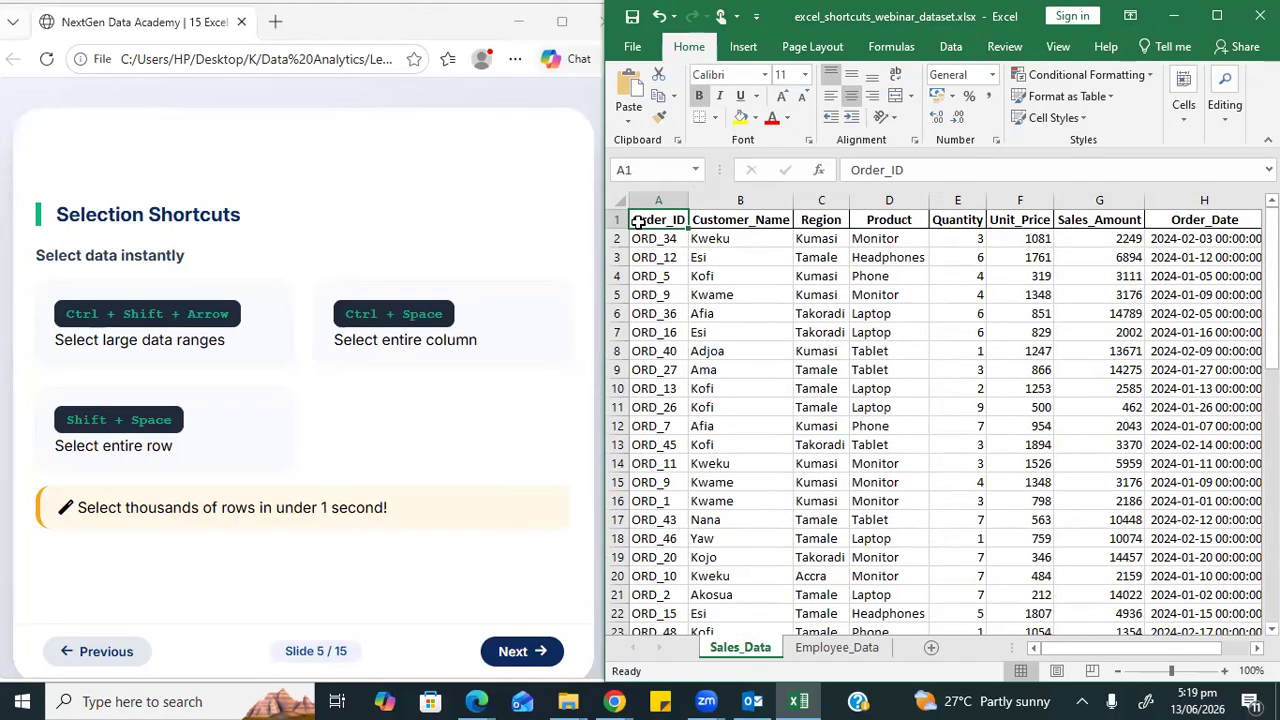
Extend the selection from A1 down to the last row and across to Order_Date, and collapse it to header cell H1
key("ctrl+shift+Down")
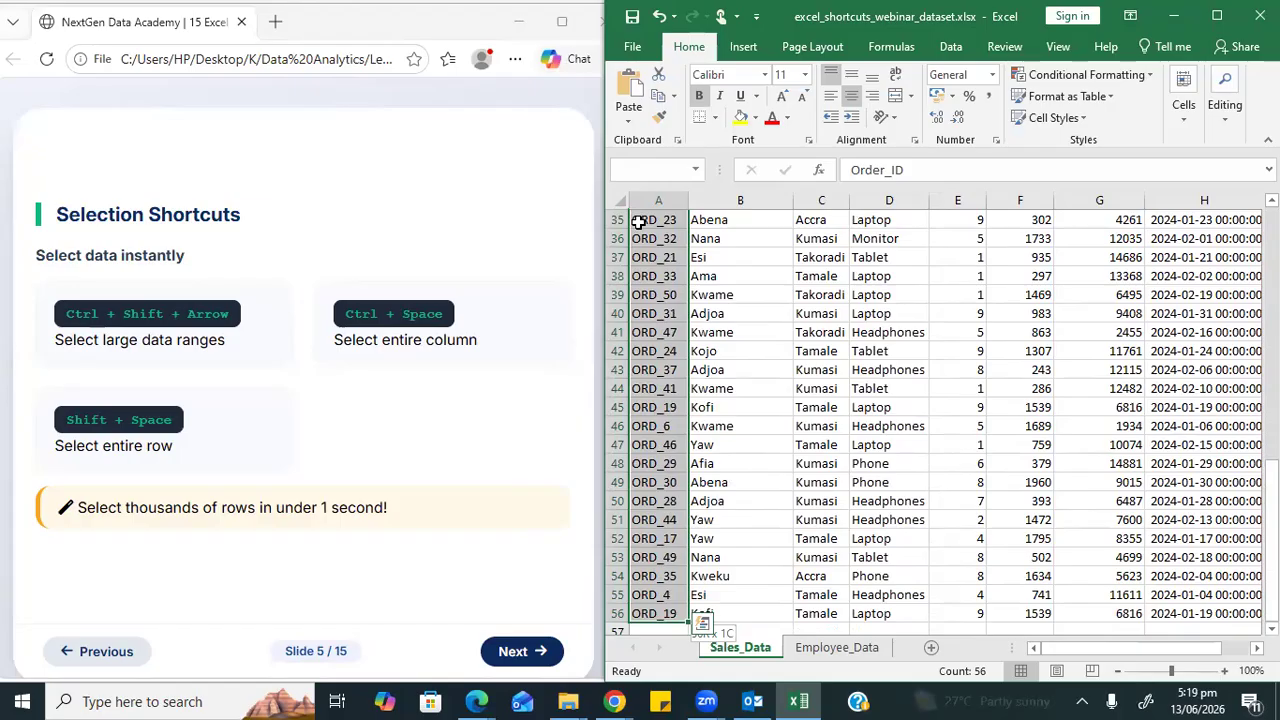
key("ctrl+shift+Right")
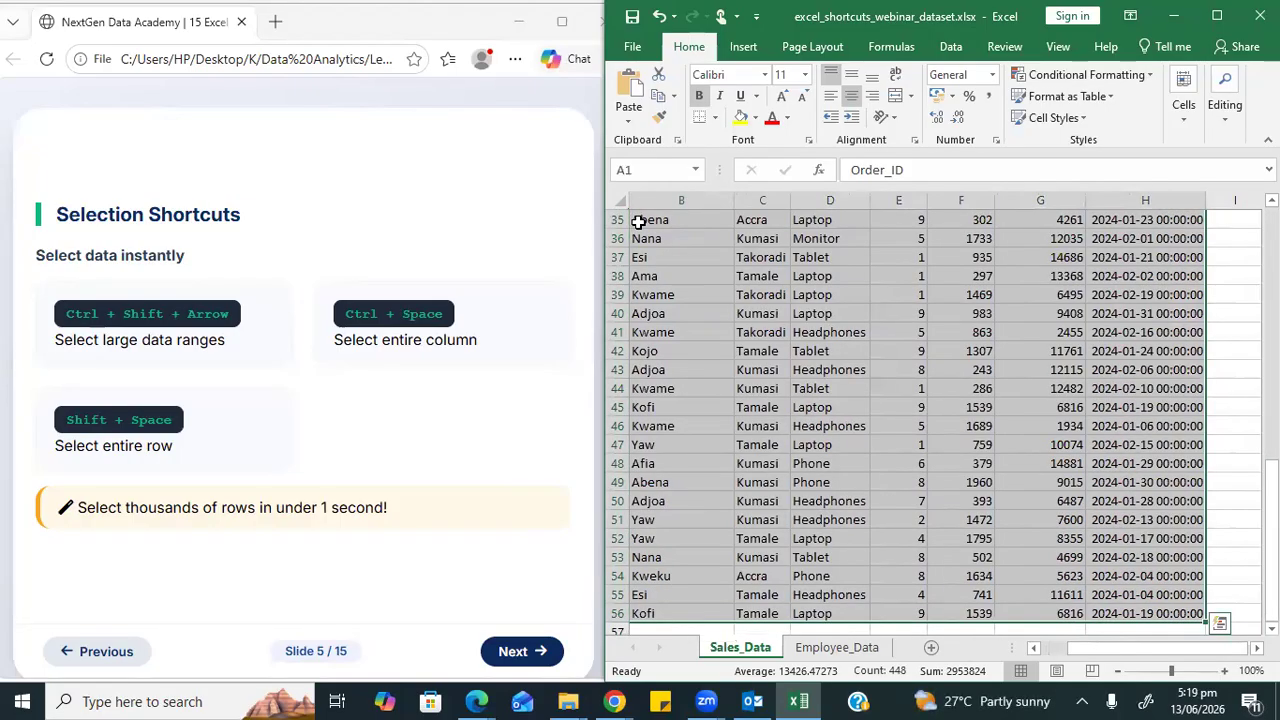
key("ctrl+Right")
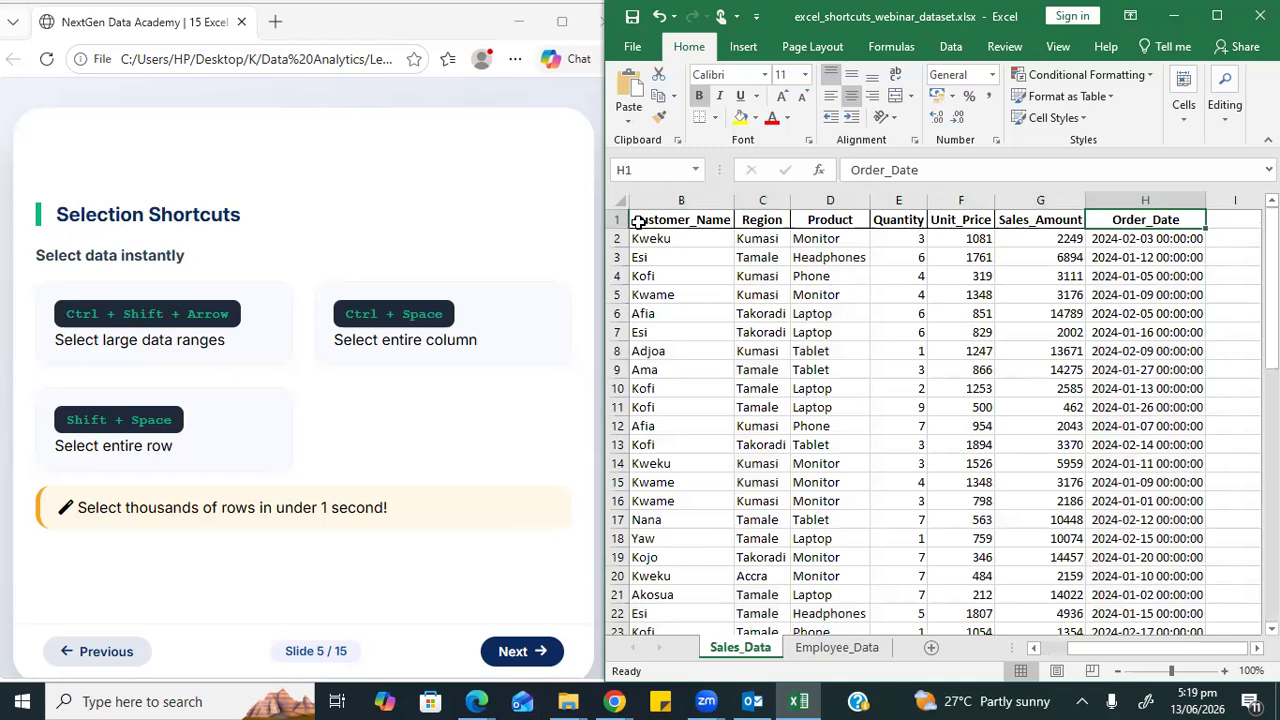
Select the header row from H1 back to Order_ID, and collapse the selection to A1
key("ctrl+shift+Left")
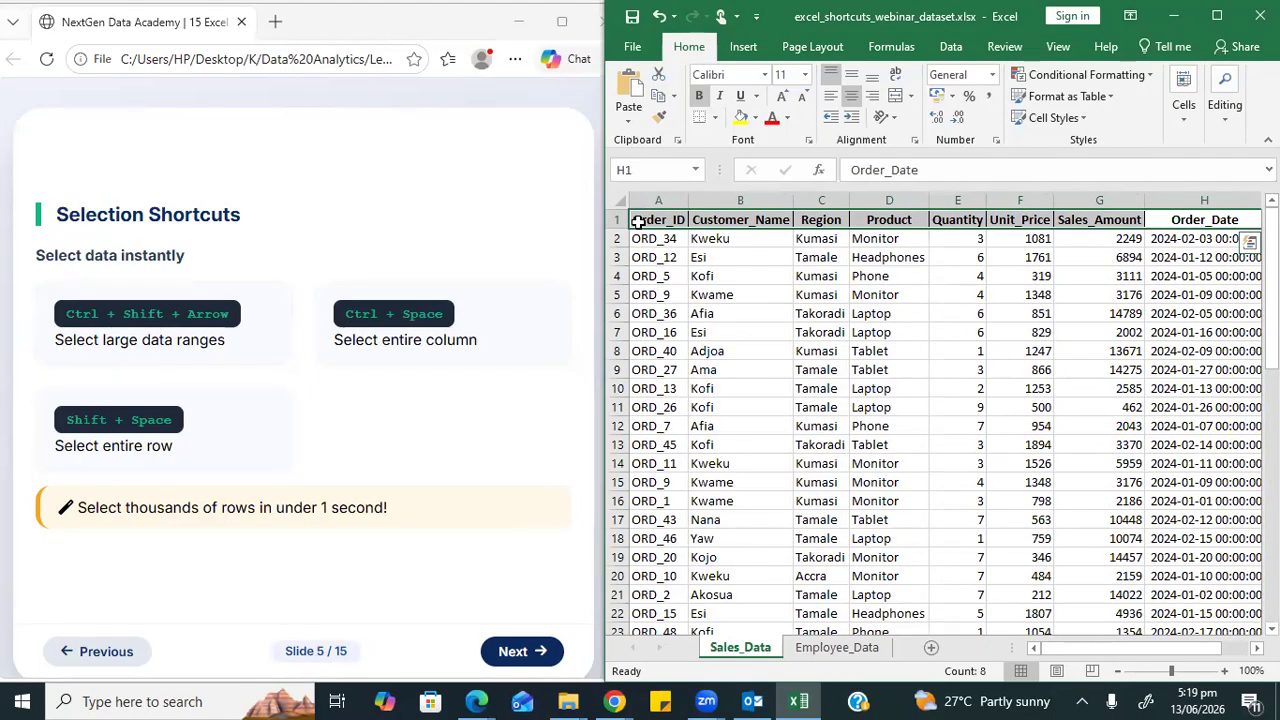
key("ctrl+q")
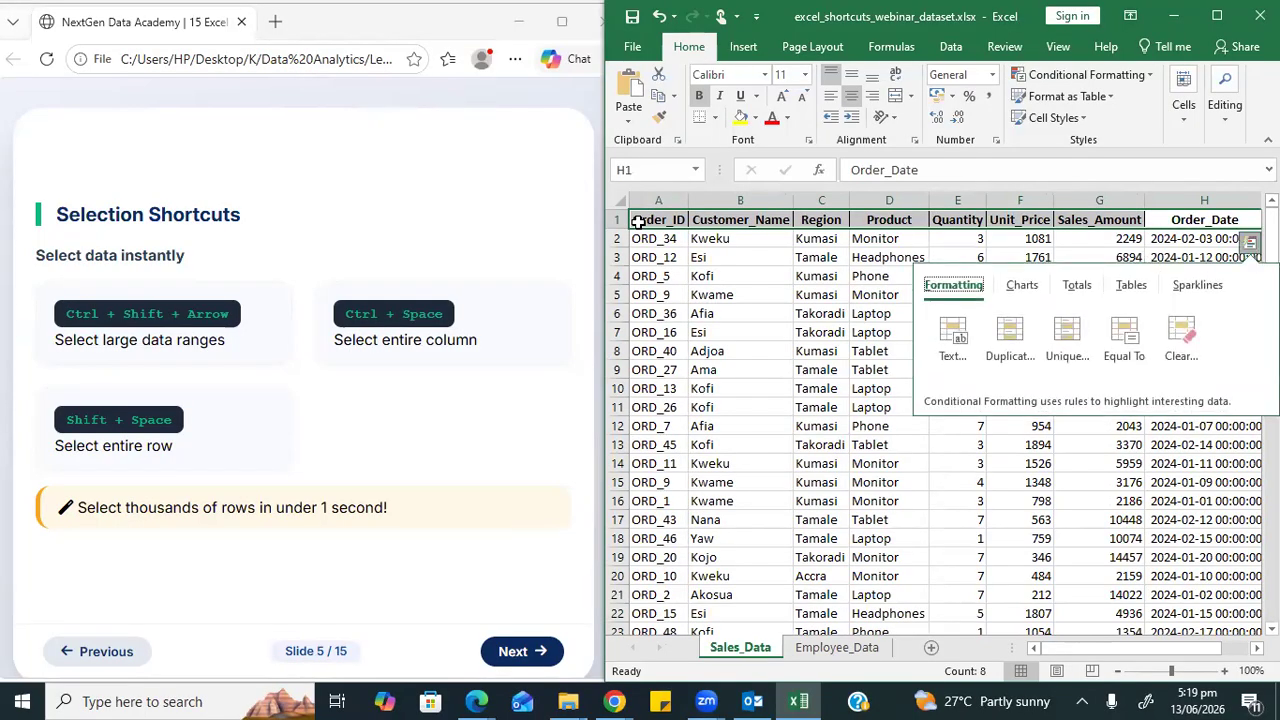
left_click(650, 217)
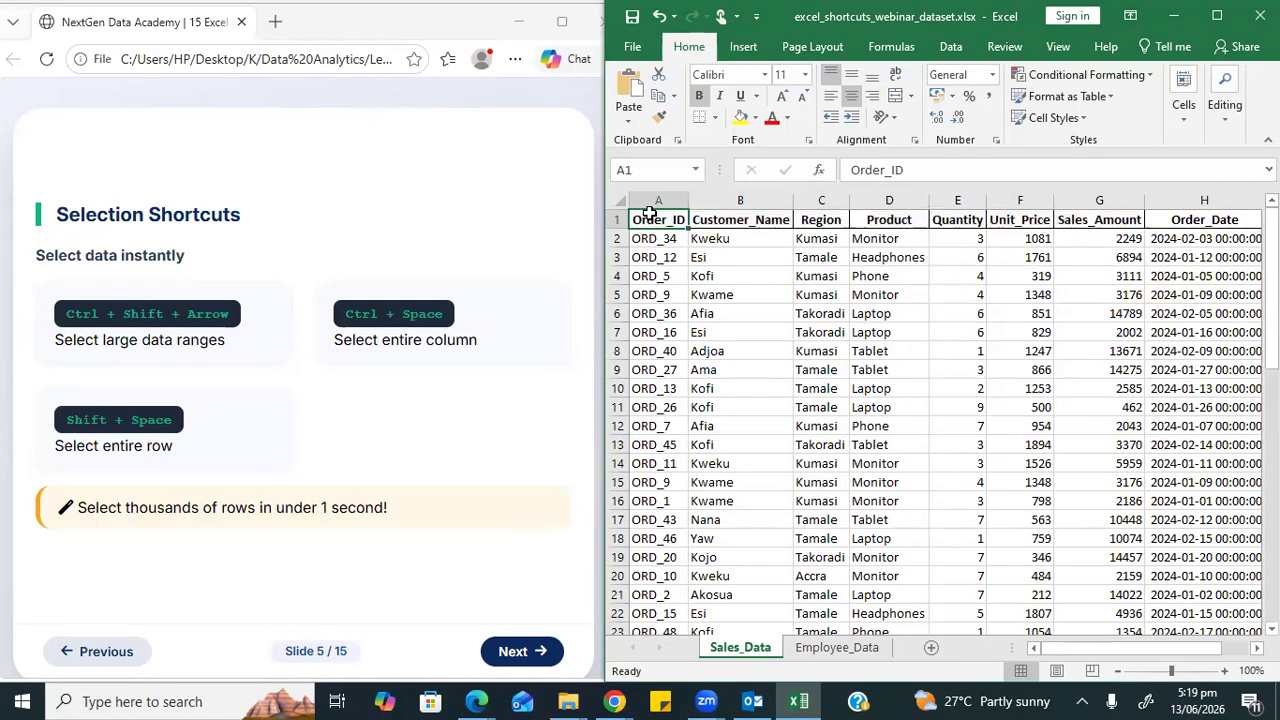
Select the full dataset from A1 across to Order_Date and down to the last filled row, and return to A1
key("ctrl+shift+Right")
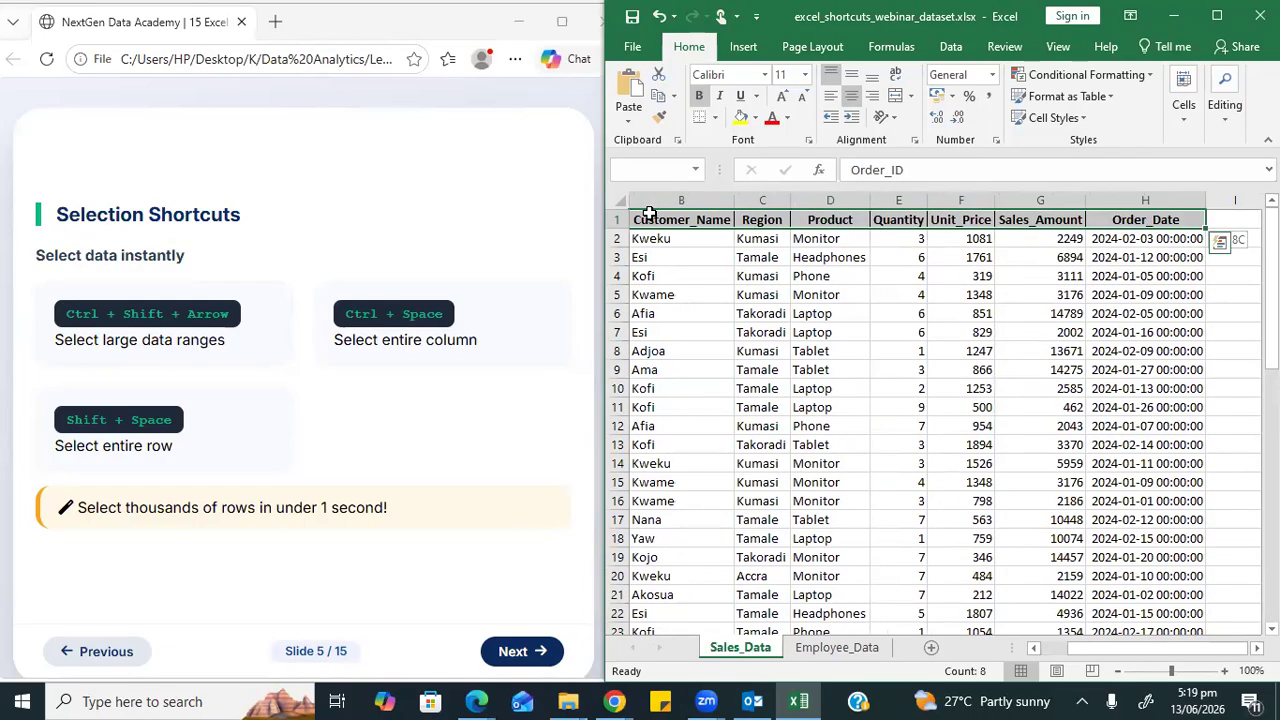
key("ctrl+shift+Down")
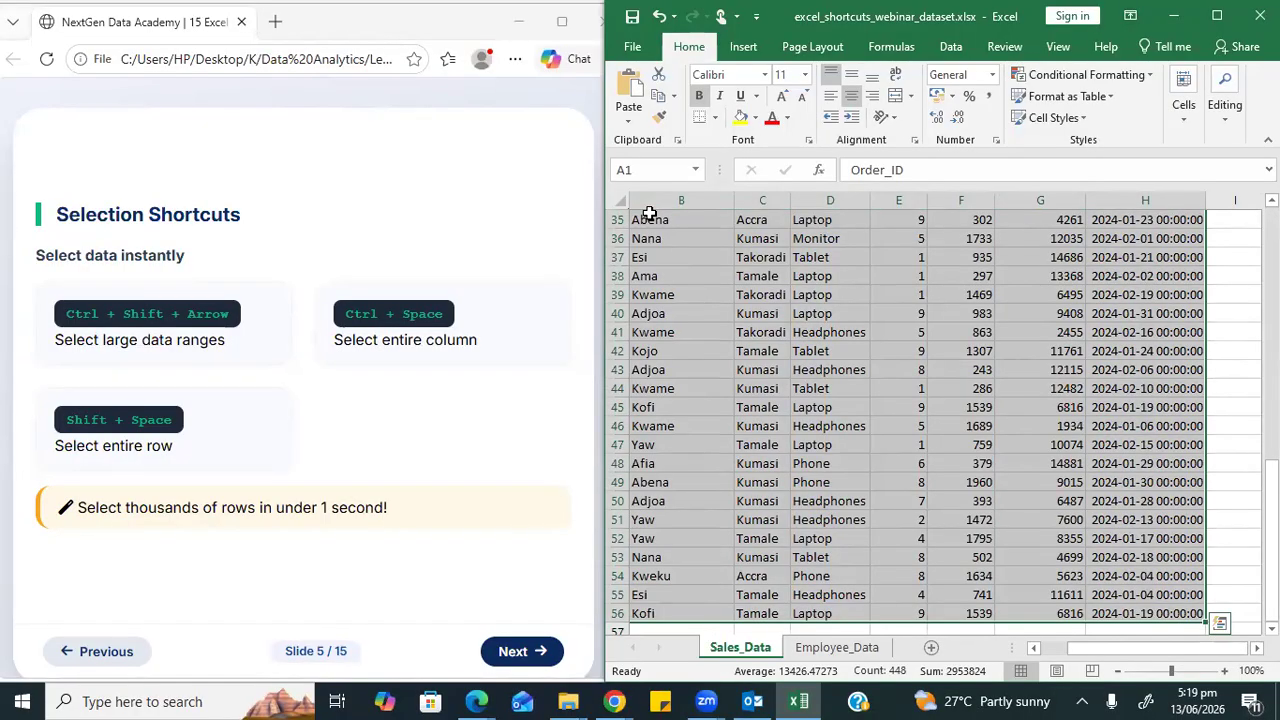
key("ctrl+Home")
Extend the selection one cell at a time from A1 across to the Region header C1
key("shift+Right")
key("shift+Right")
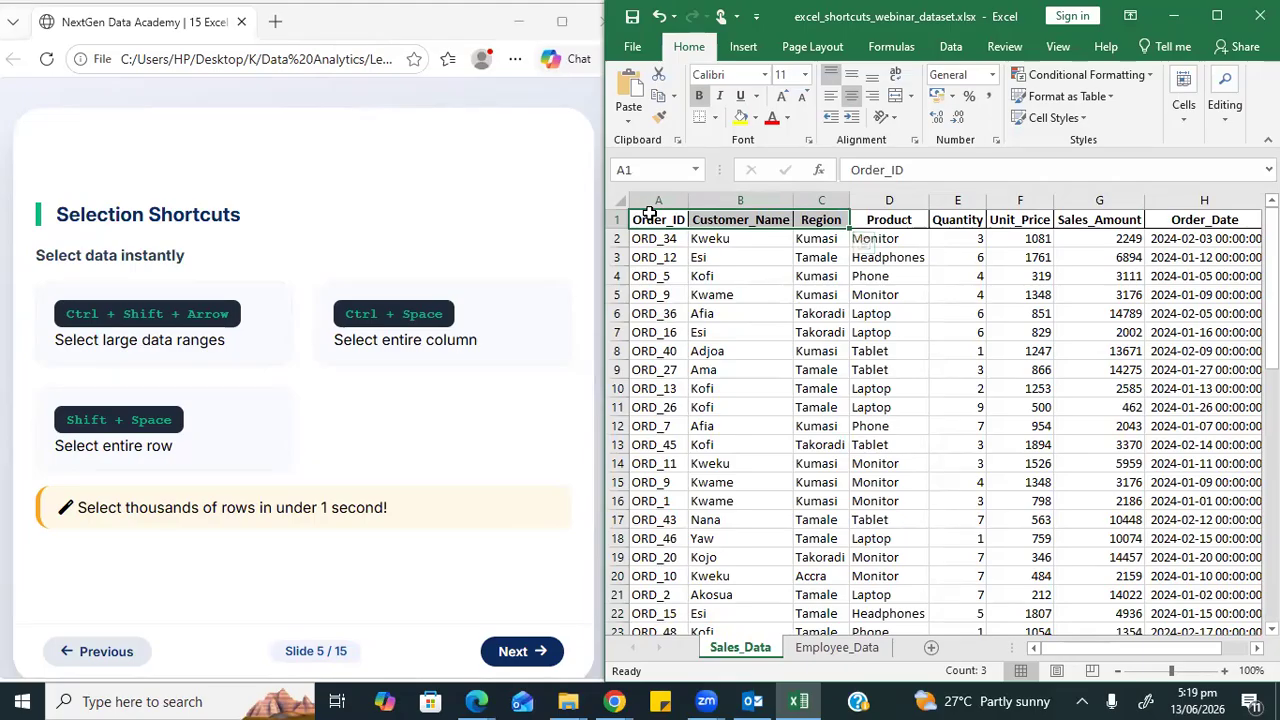
key("shift+Right")
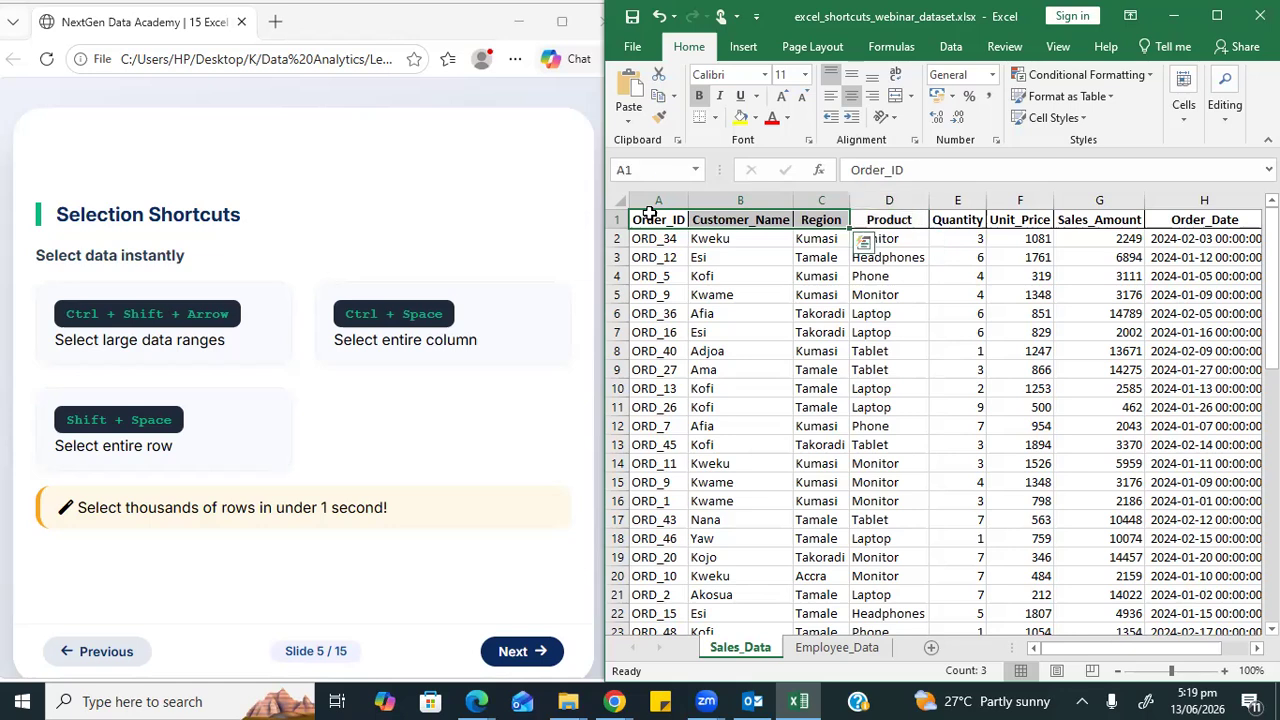
Move to the Quantity header E1 and extend the selection cell by cell back to the Customer_Name header B1
key("Right")
key("Right")
key("Right")
key("Right")
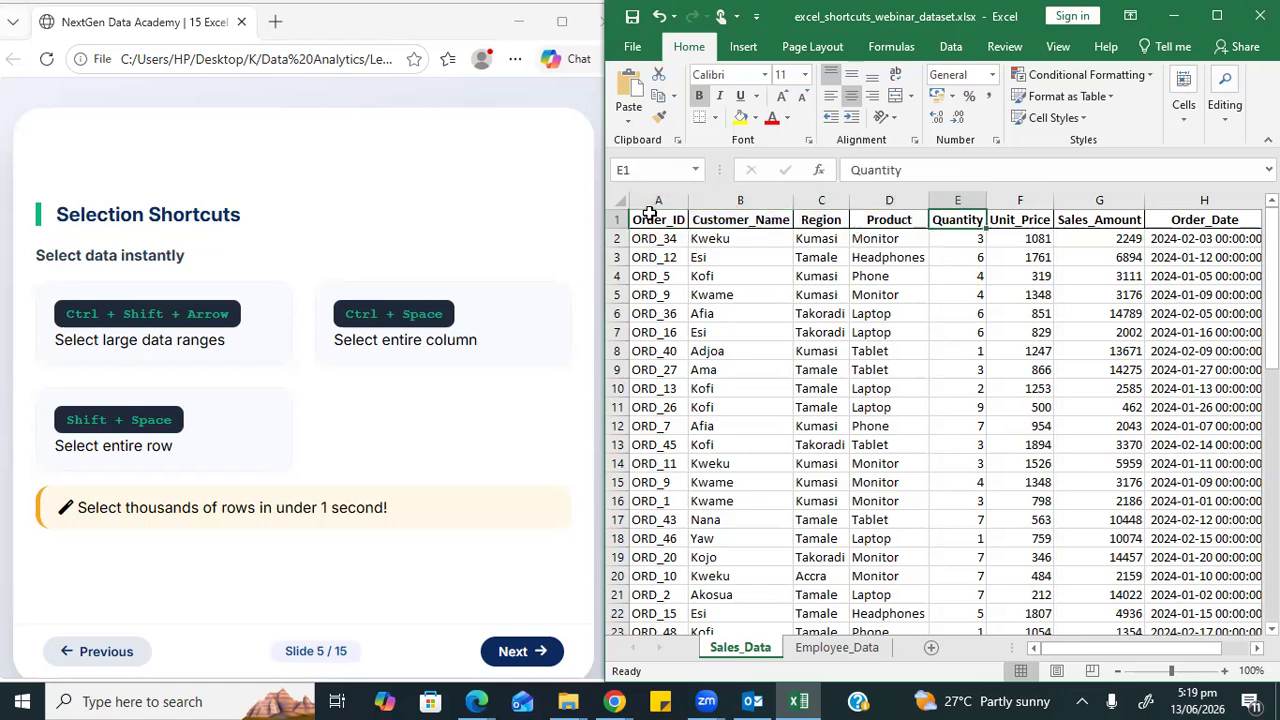
key("shift+Left")
key("shift+Left")
key("shift+Left")
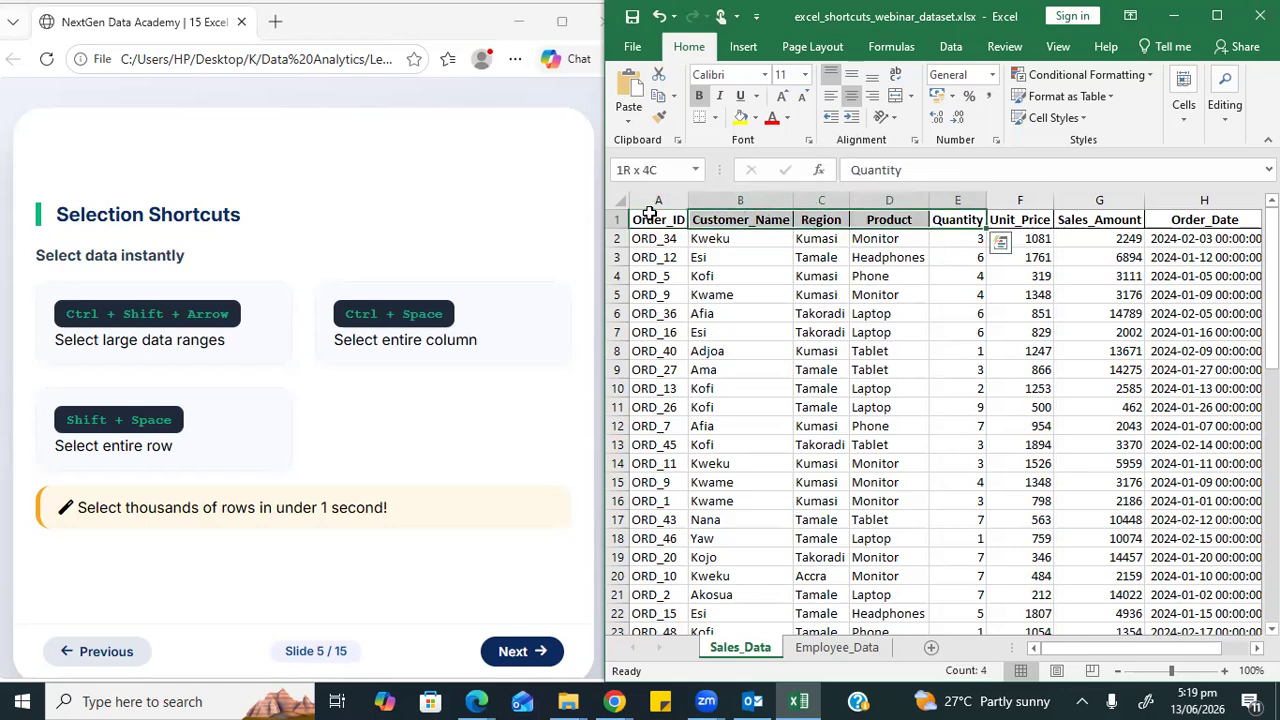
Start from the Unit_Price header F1 and extend the selection cell by cell down to F8
key("Right")
key("shift+Down")
key("shift+Down")
key("shift+Down")
key("shift+Down")
key("shift+Down")
key("shift+Down")
key("shift+Down")
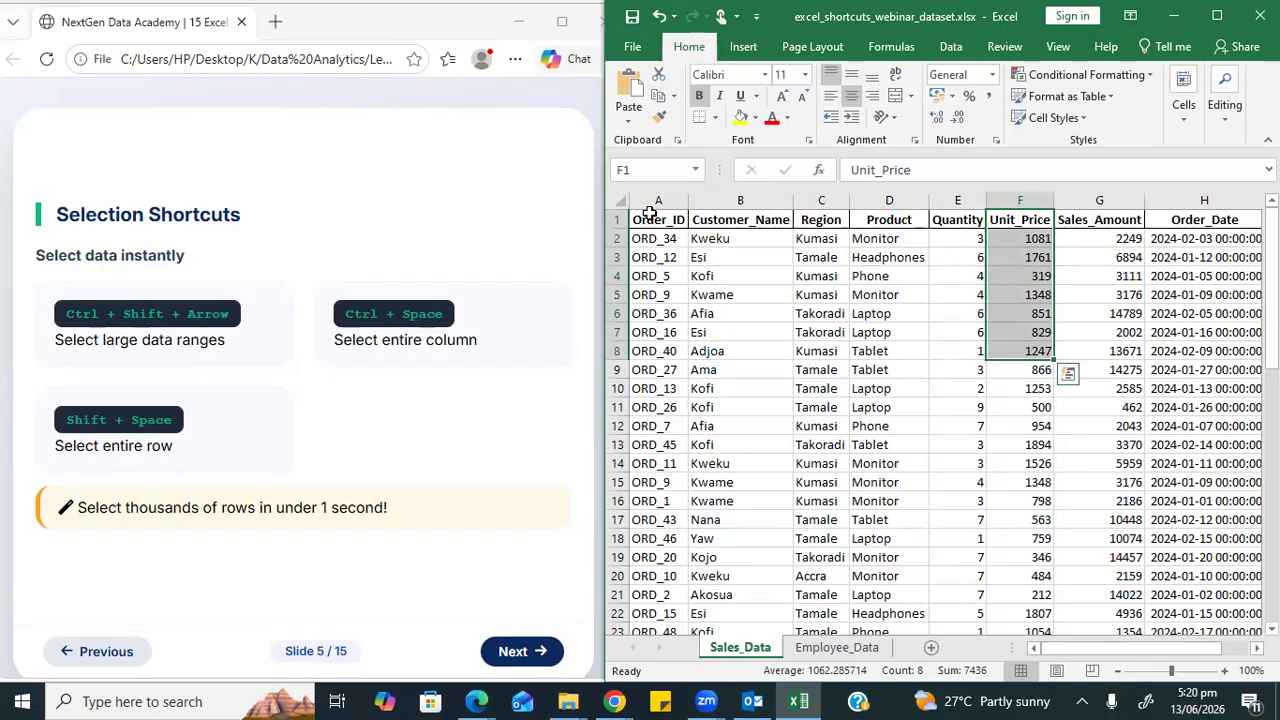
Return to A1 and select the entire Order_ID column
key("Up")
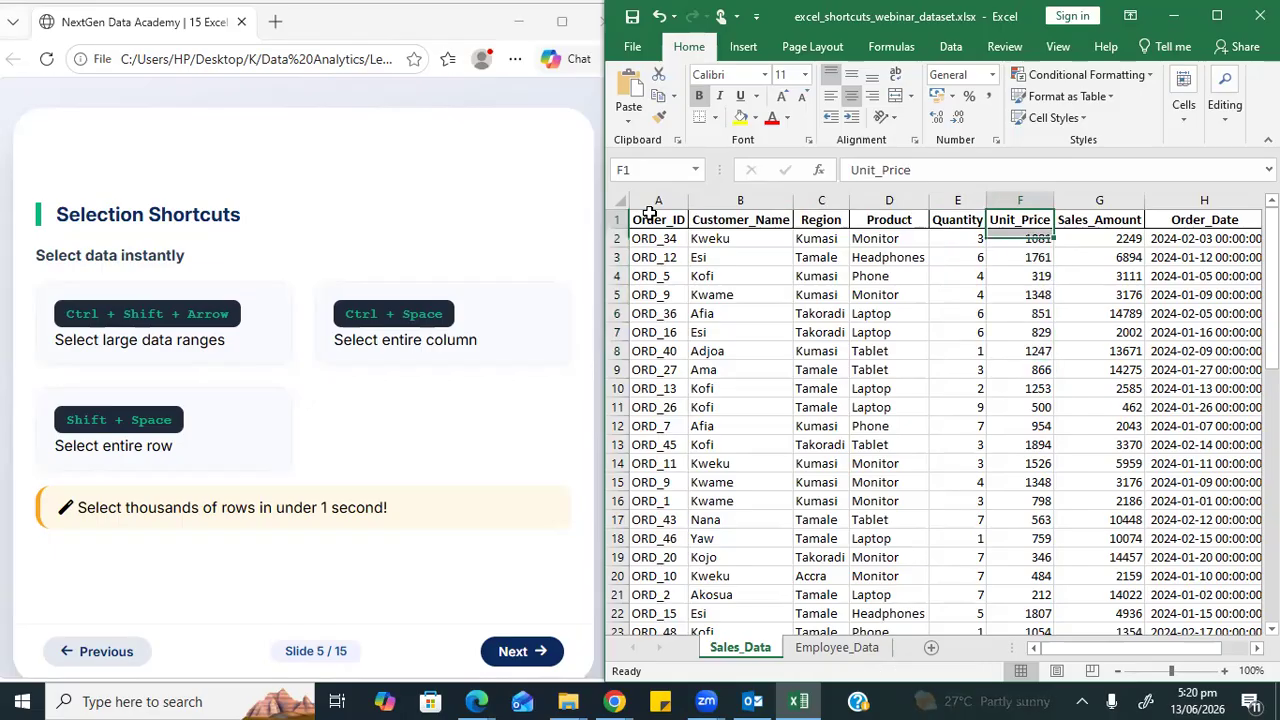
key("Left")
key("Left")
key("ctrl+Left")
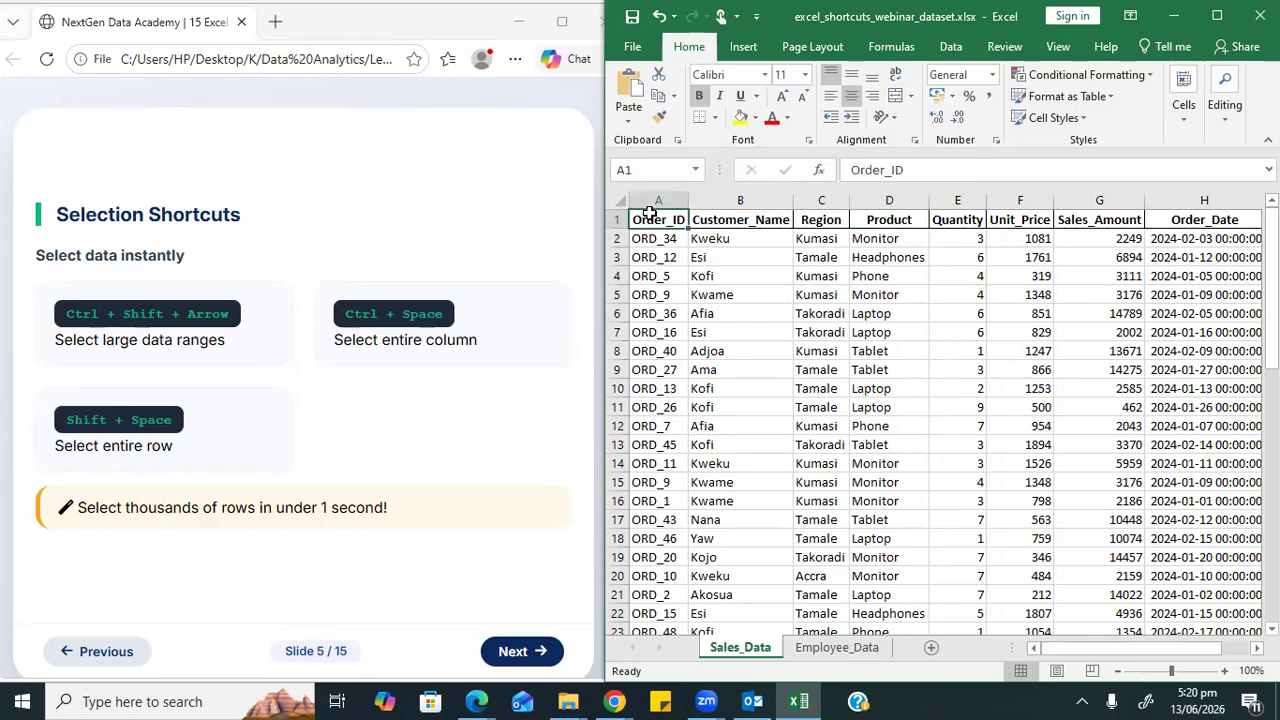
key("ctrl+space")
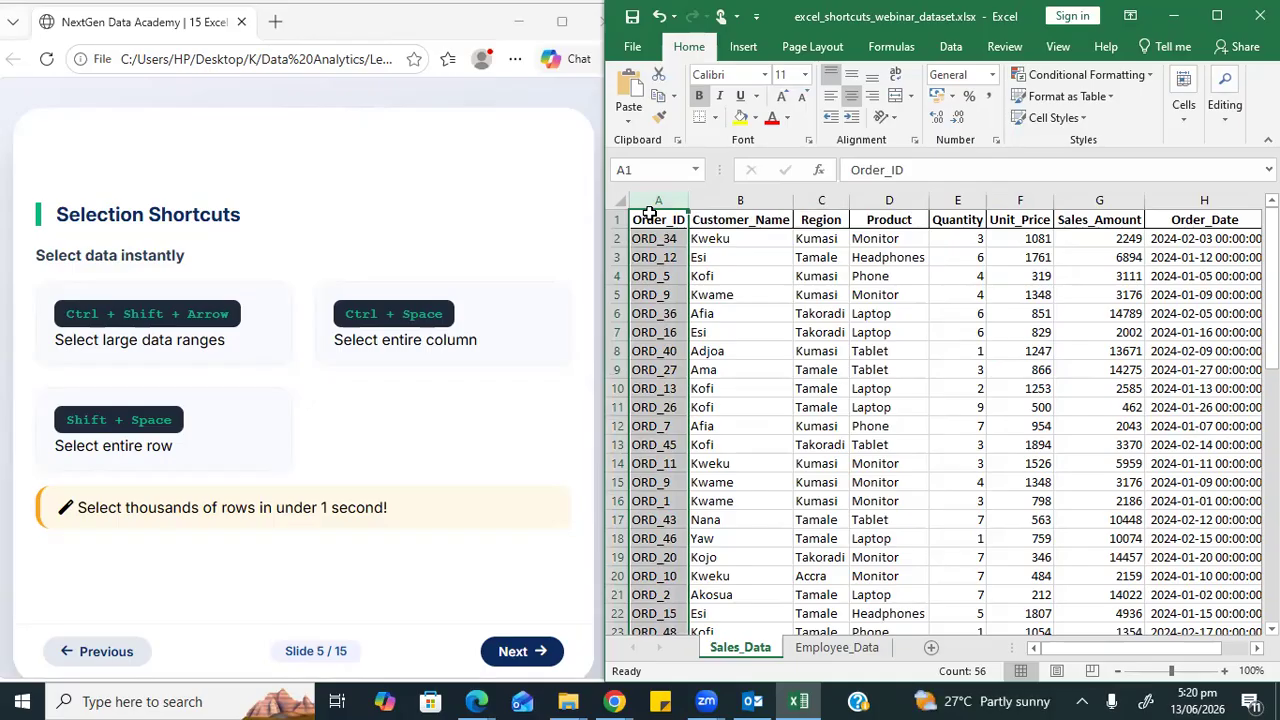
Select headers B1 to D1, expand the selection to the entire Customer_Name to Product columns, and collapse it to B1
key("Right")
key("shift+Right")
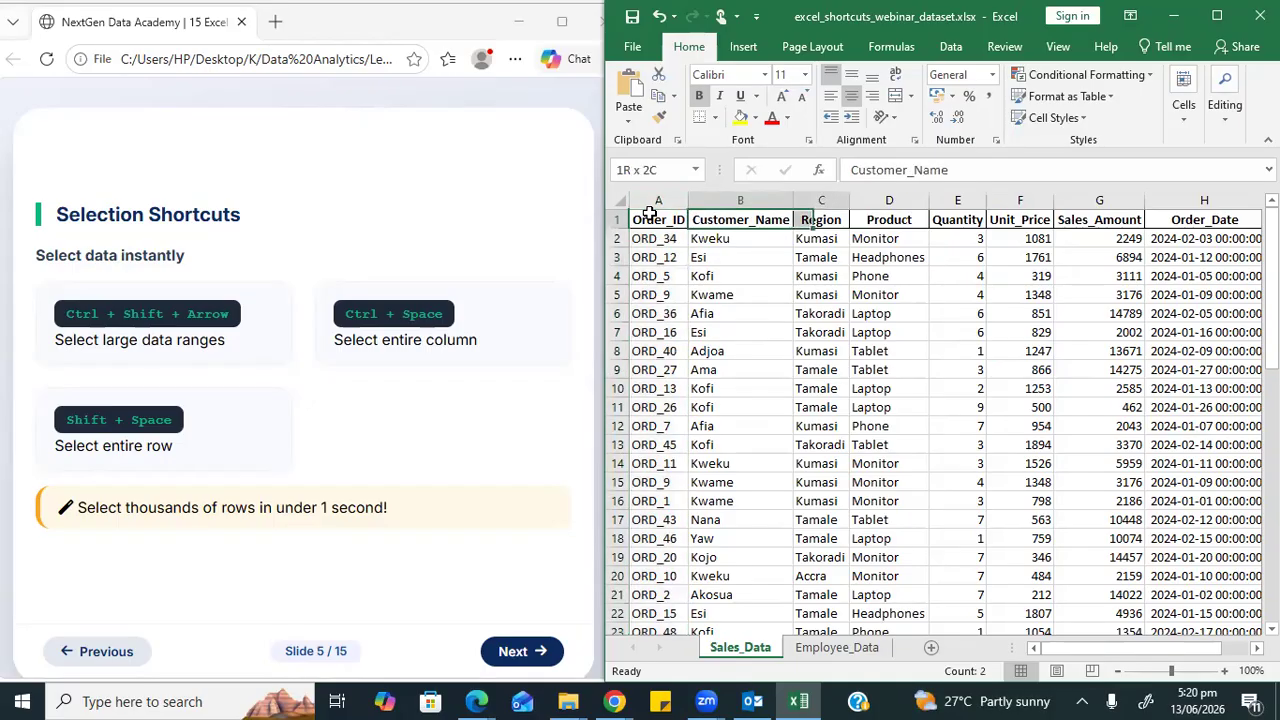
key("shift+Right")
key("ctrl+q")
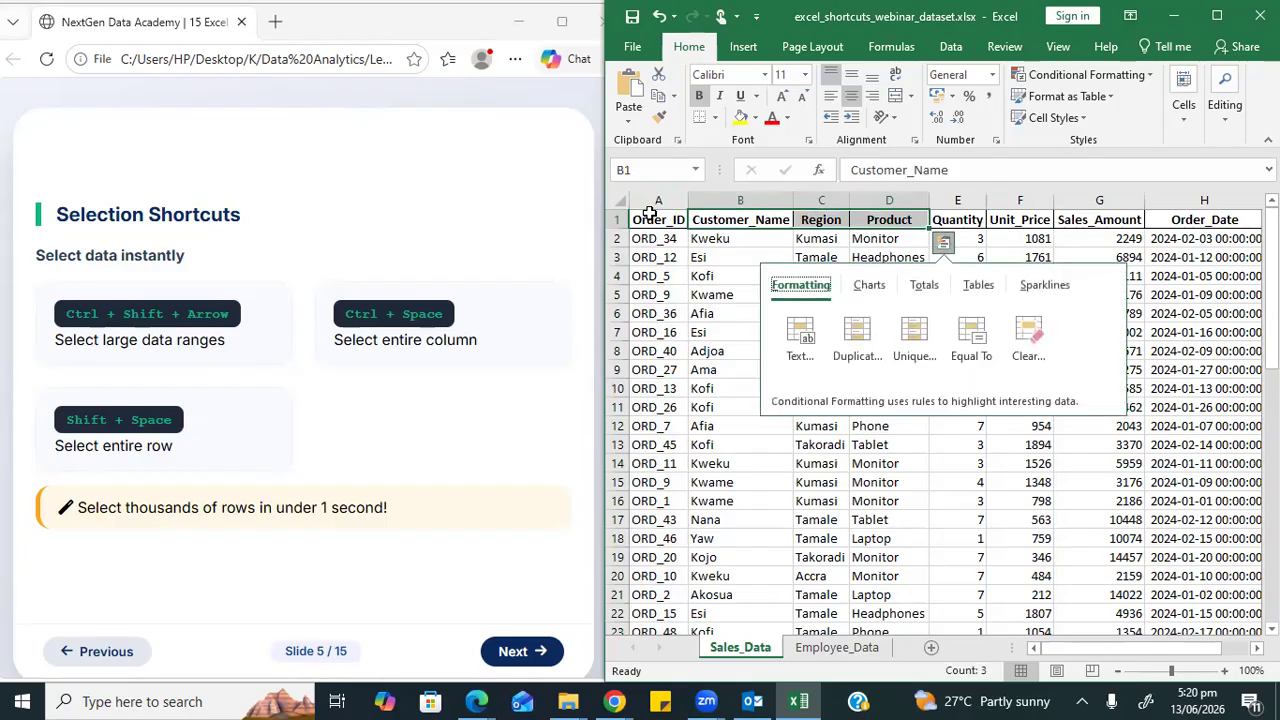
key("Escape")
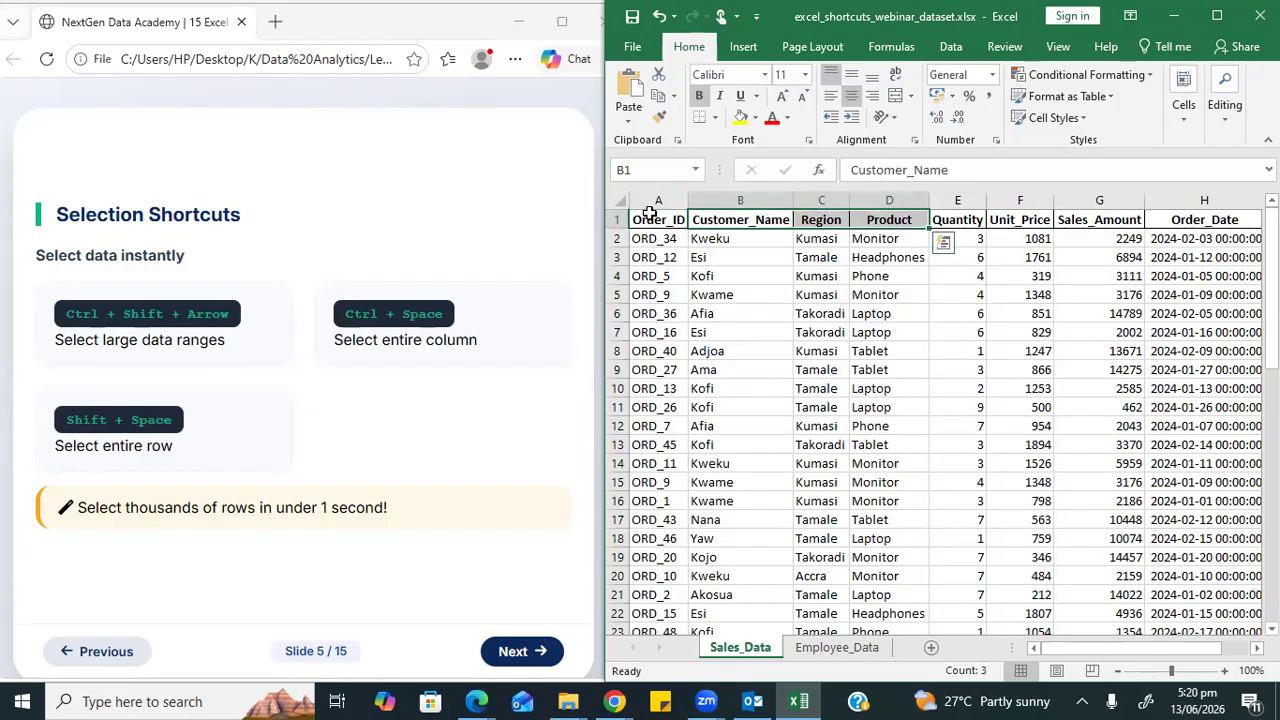
key("ctrl+shift+Down")
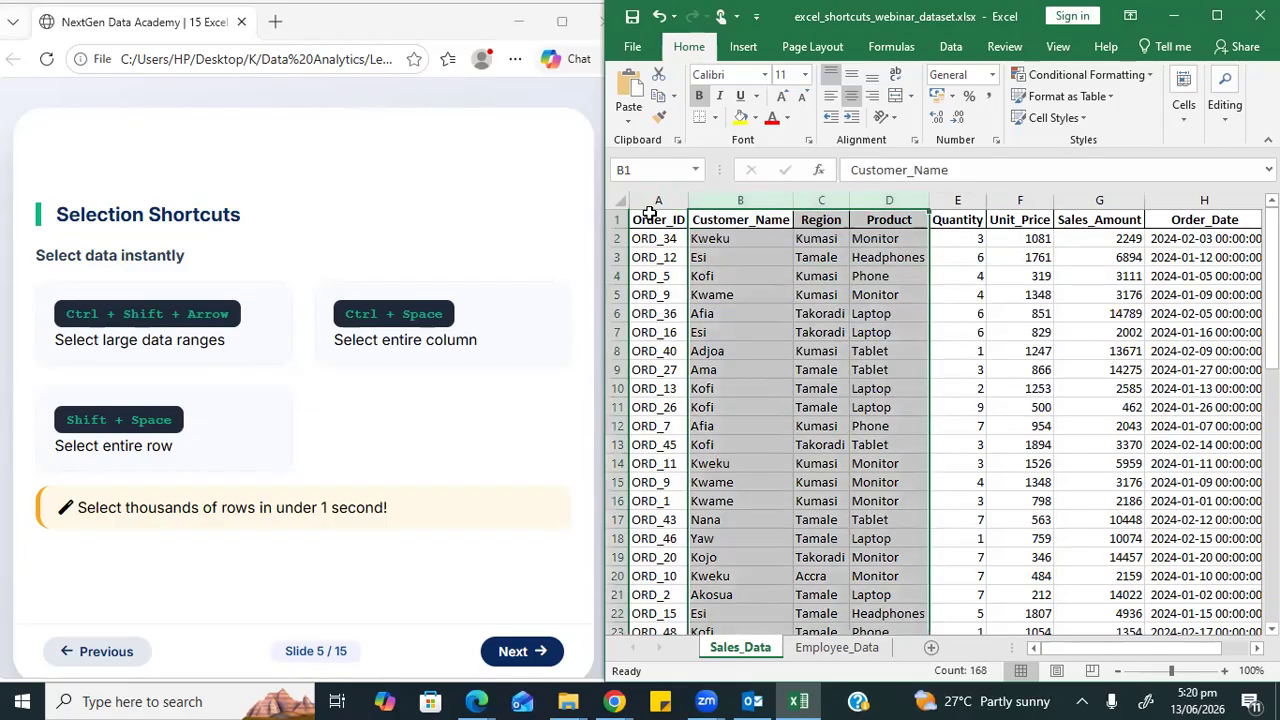
key("Up")
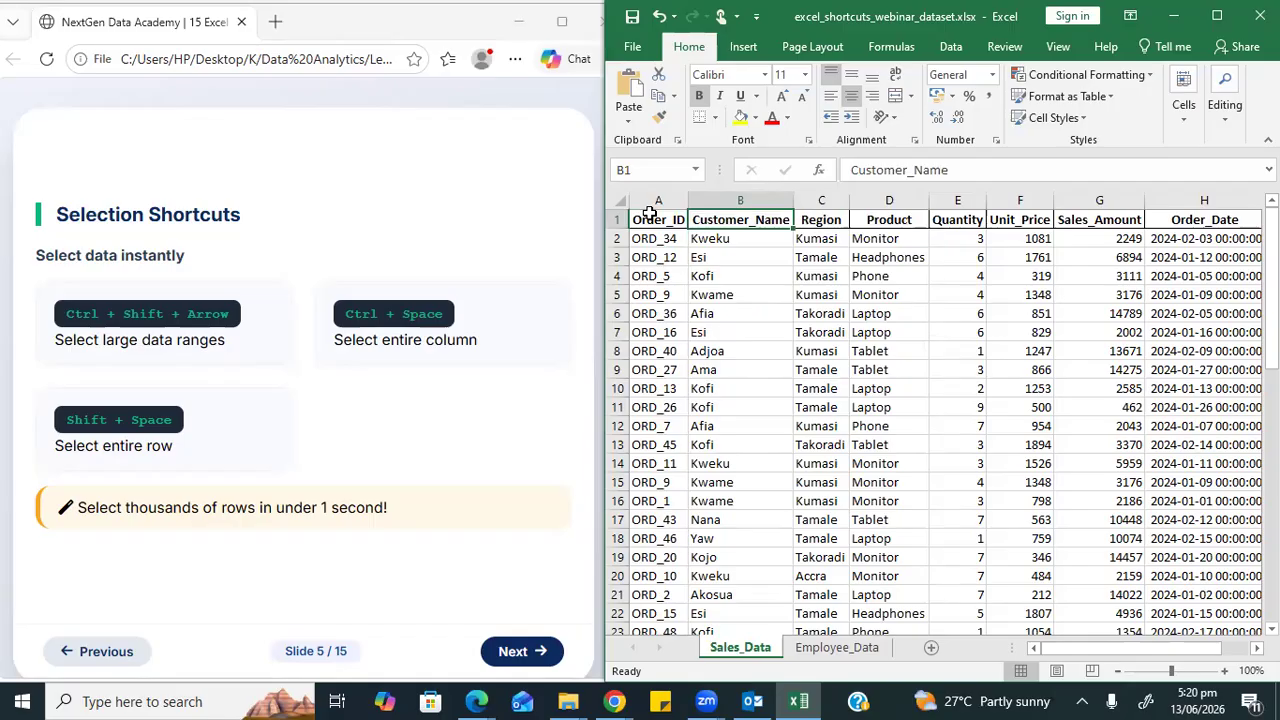
Select headers B1 to E1 and expand the selection to the entire Customer_Name to Quantity columns
key("shift+Right")
key("shift+Right")
key("shift+Right")
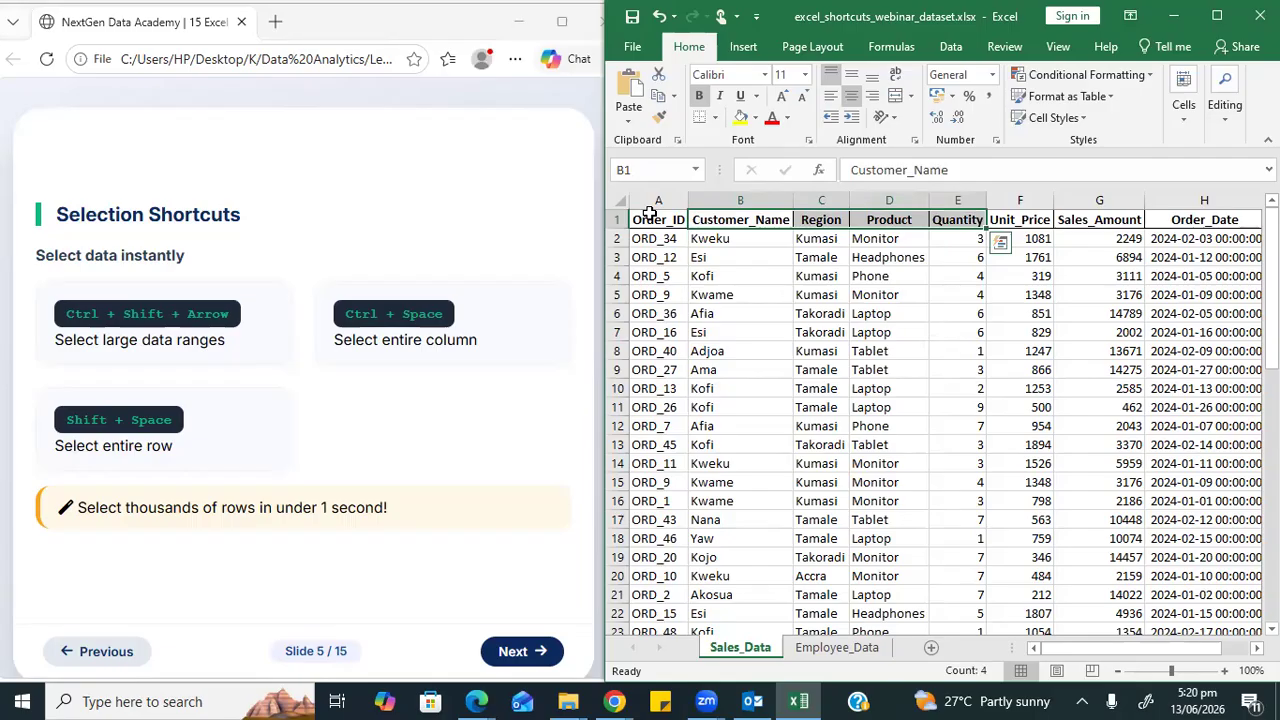
key("ctrl+shift+Down")
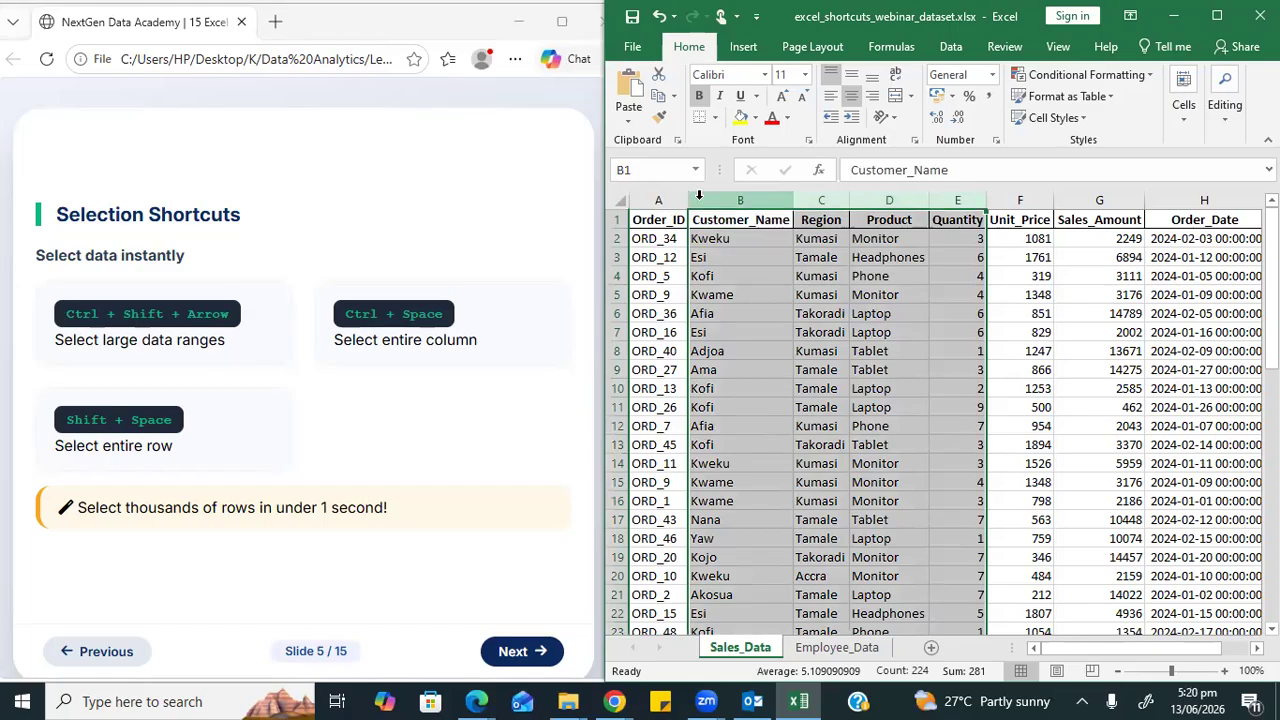
Go back to A1 and select the entire header row 1
left_click(663, 215)
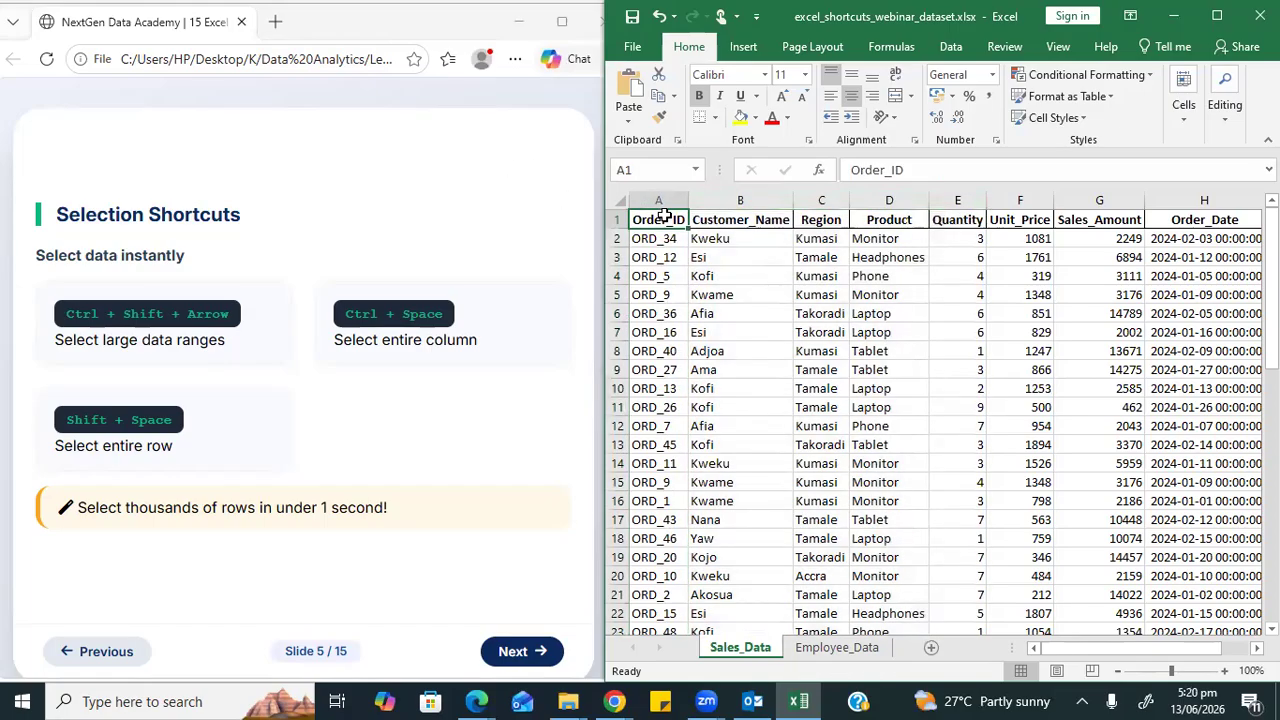
key("shift+space")
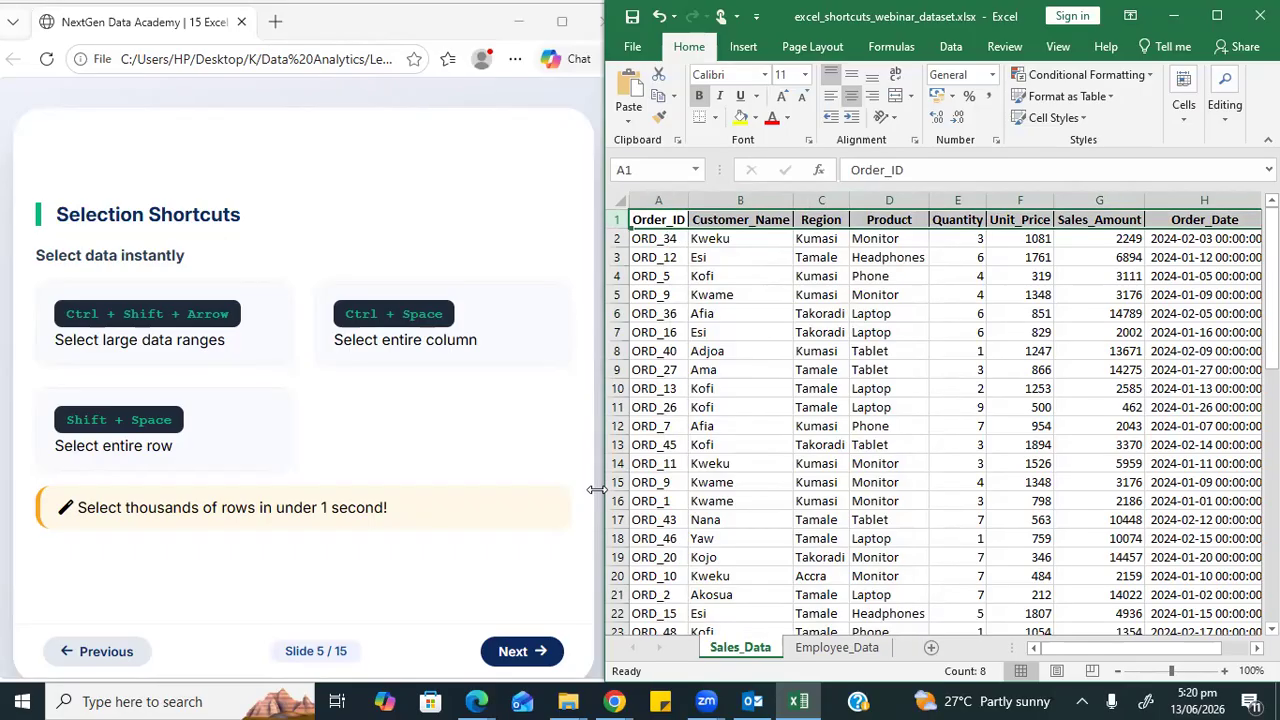
Move the browser slide deck on to Data Editing Shortcuts, slide 6 of 15, and switch to Excel, selecting Quantity cell E5
left_click(525, 651)
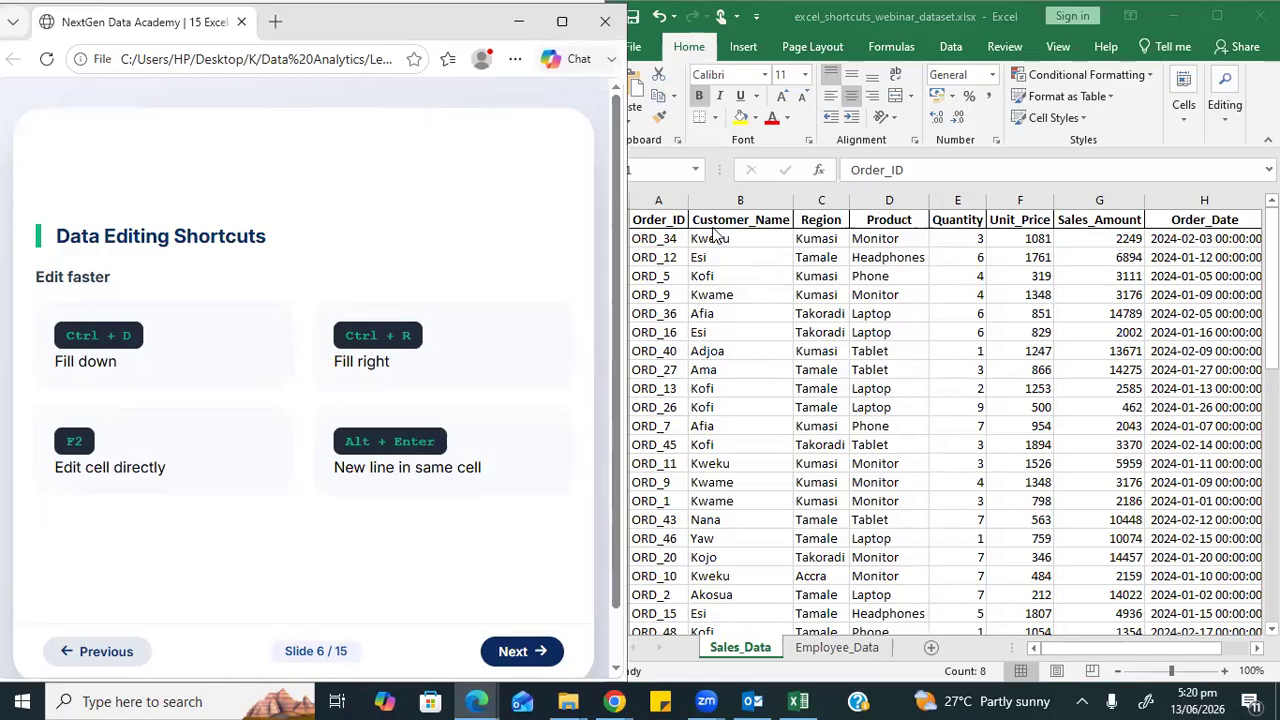
left_click(752, 302)
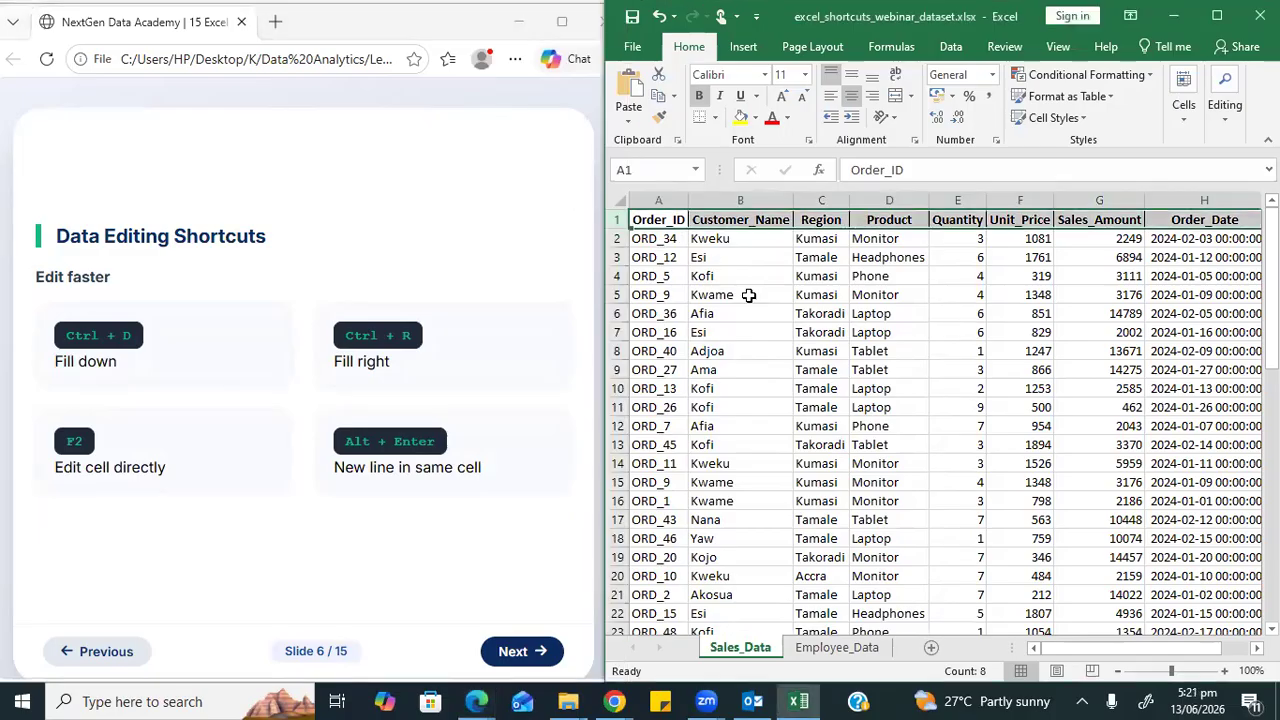
left_click(987, 300)
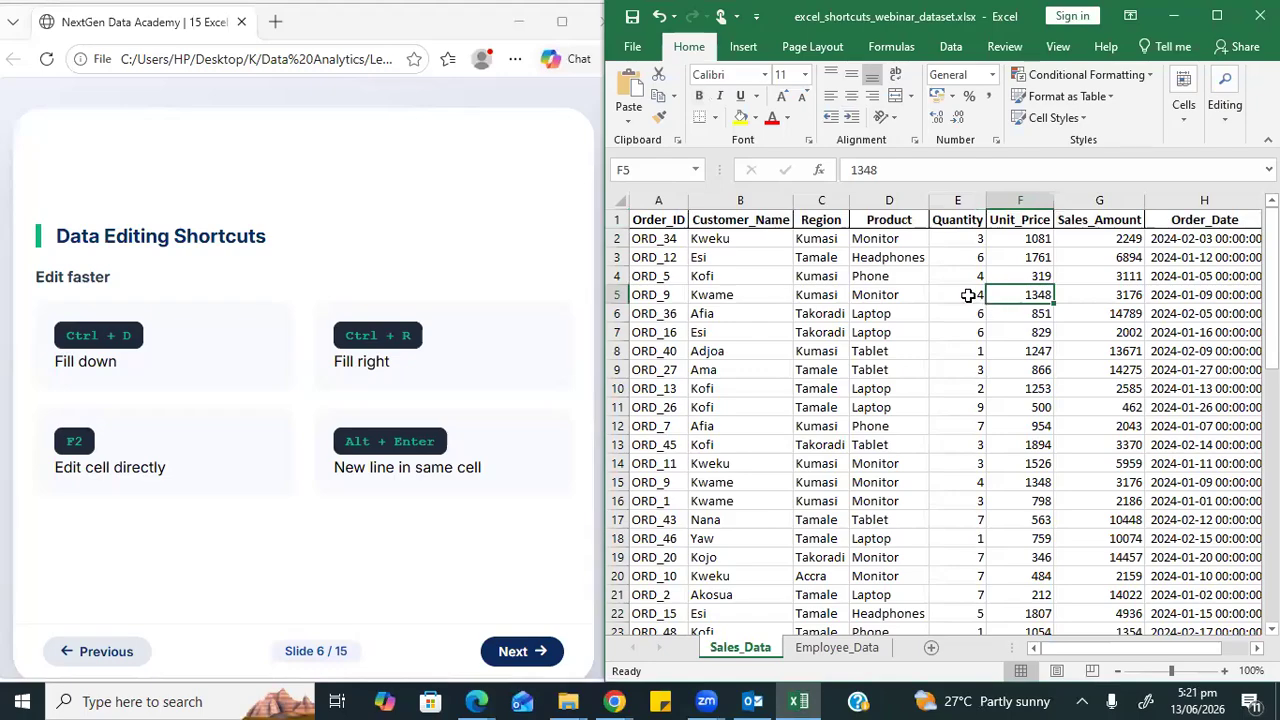
left_click(968, 295)
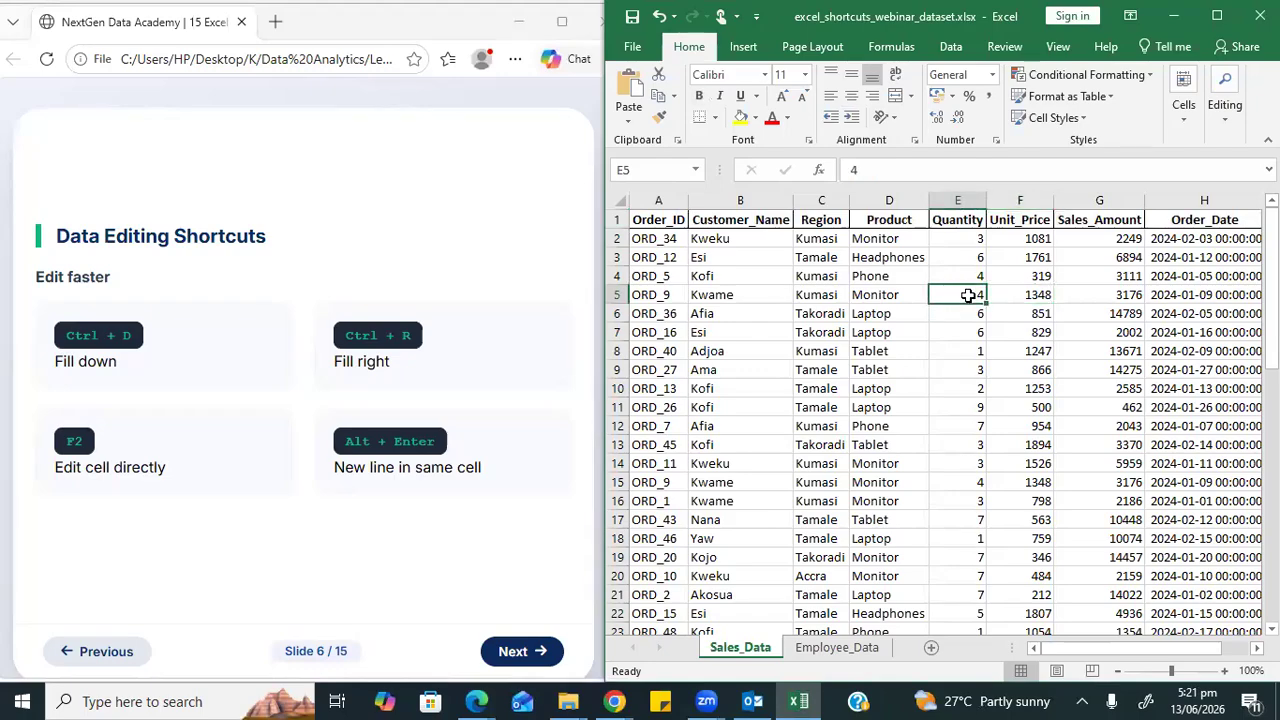
Clear the Quantity values in cells E7 through E14
left_click(958, 335)
scroll(958, 340, "down", 6)
scroll(958, 340, "up", 6)
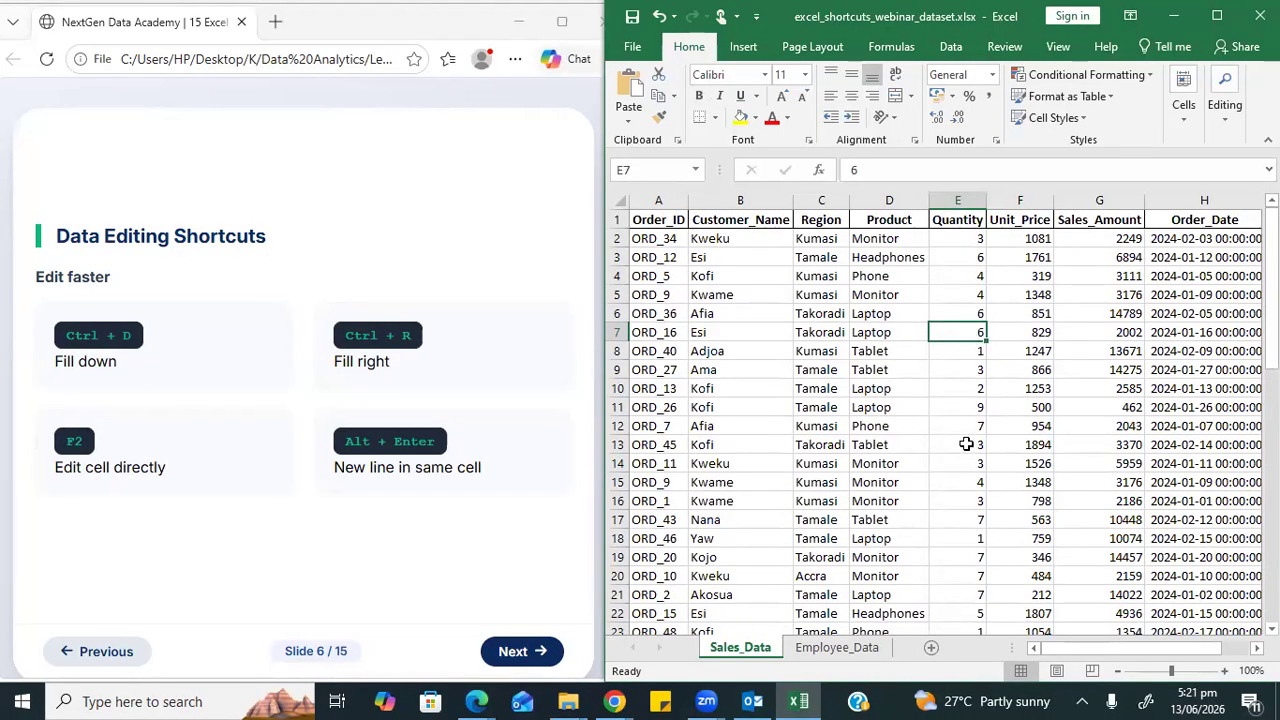
key("shift+Down")
key("shift+Down")
key("shift+Down")
key("shift+Down")
key("shift+Down")
key("shift+Down")
key("shift+Down")
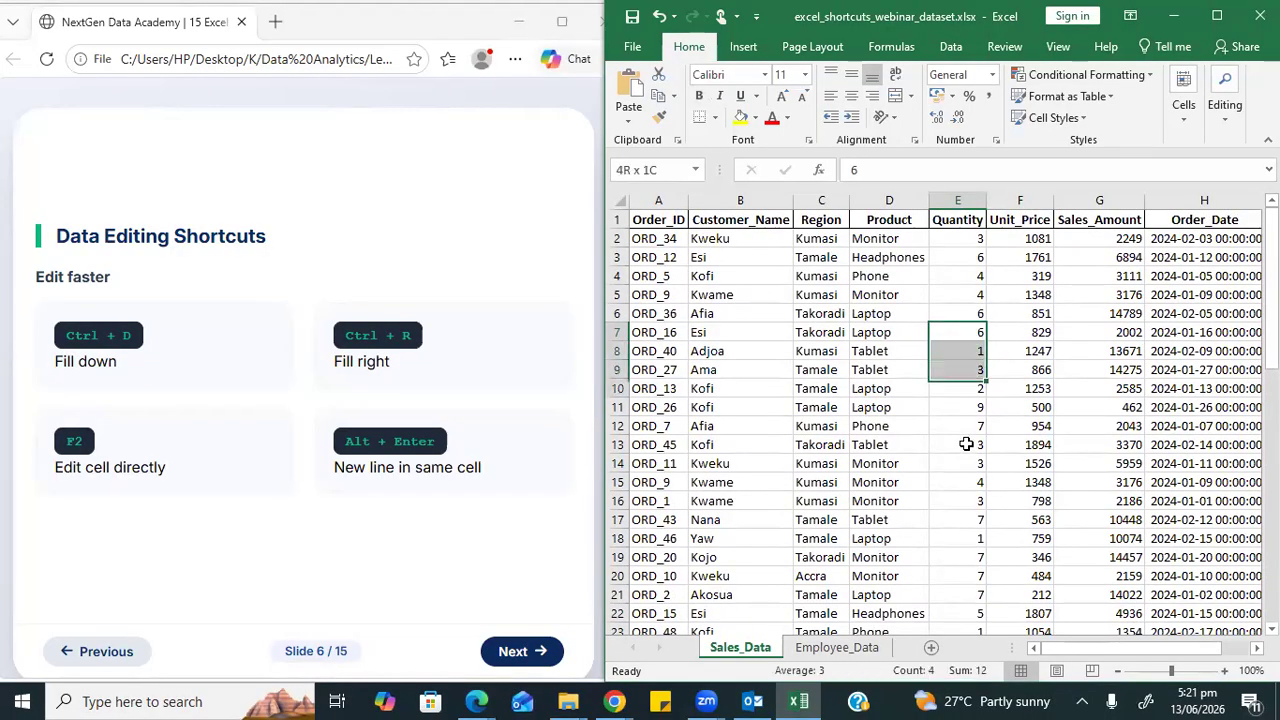
key("Delete")
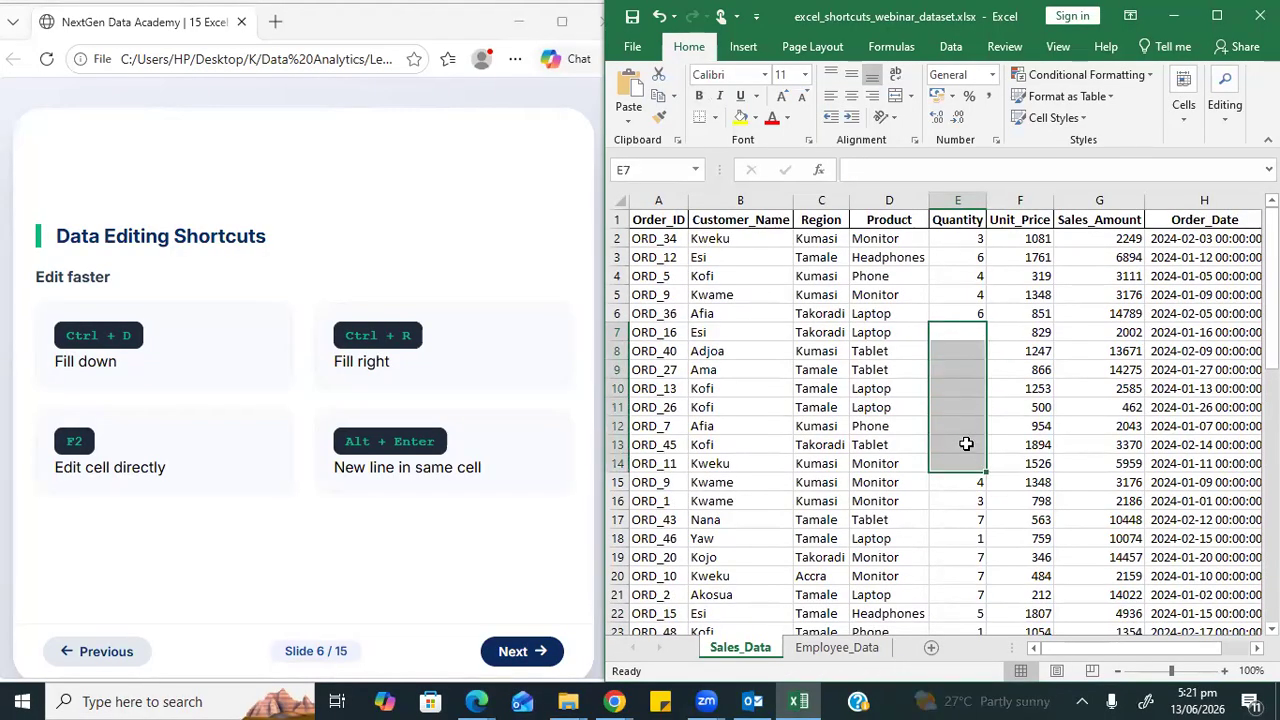
Fill the empty Quantity cell E7 down from the cell above, and select E8
left_click(962, 335)
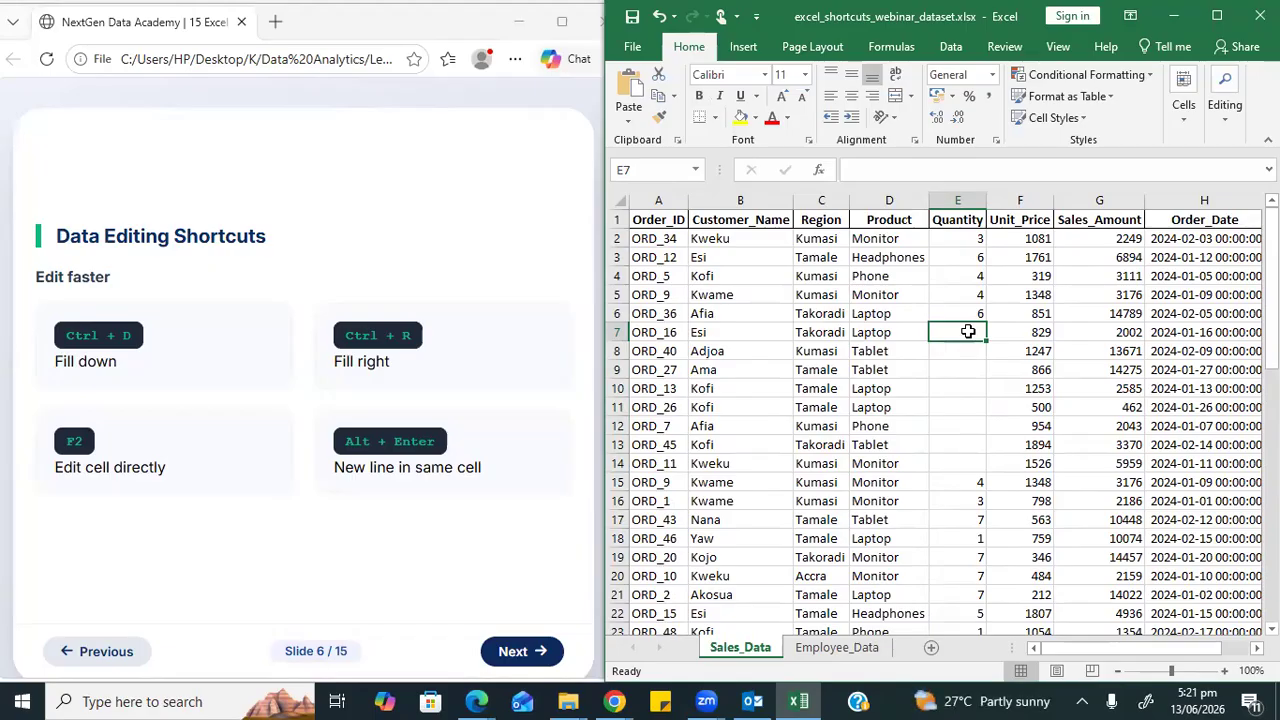
key("ctrl+d")
left_click(968, 331, "ctrl")
left_click(966, 336)
left_click(970, 366)
left_click(966, 348)
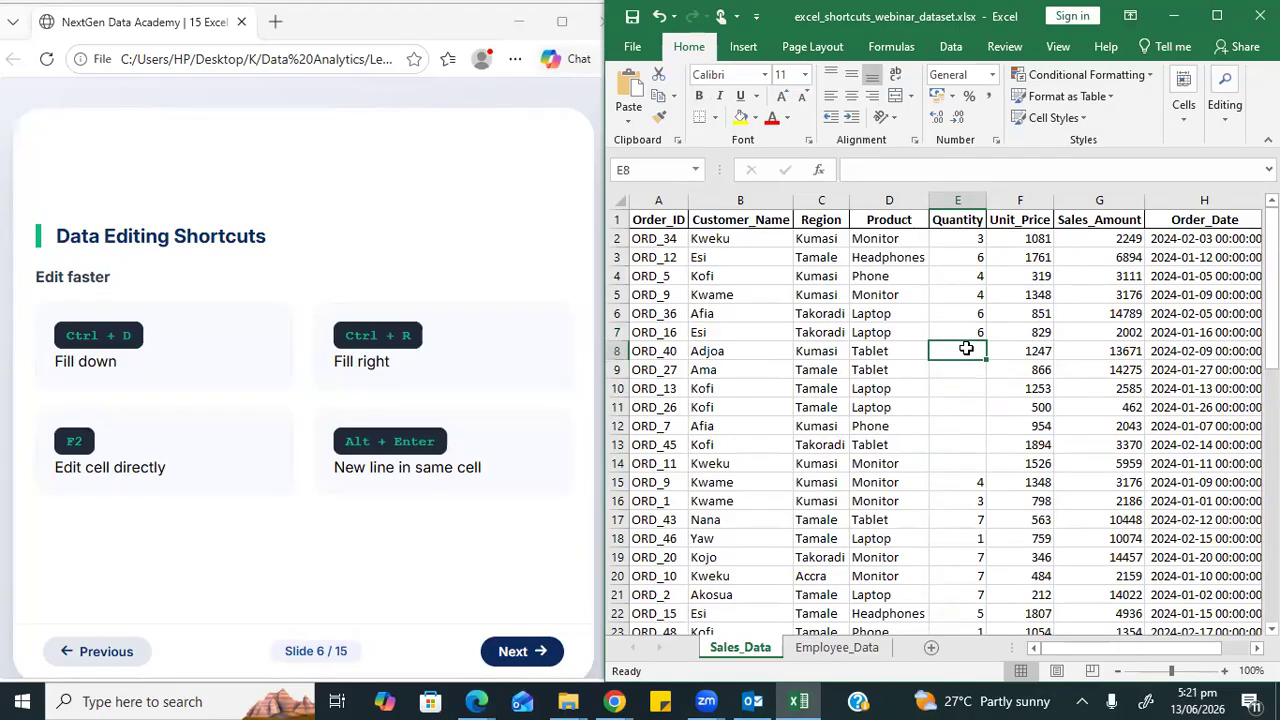
Fill Quantity cell E8 down with the value from E7
left_click(957, 334)
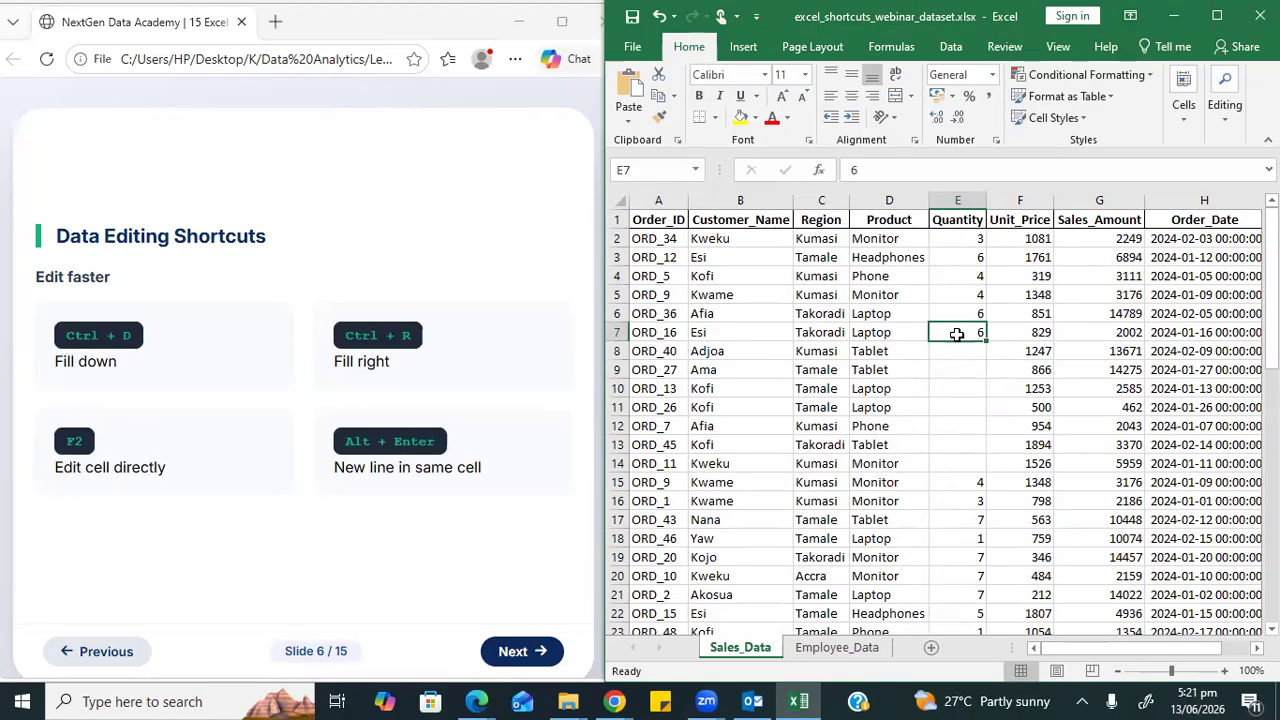
left_click(955, 351)
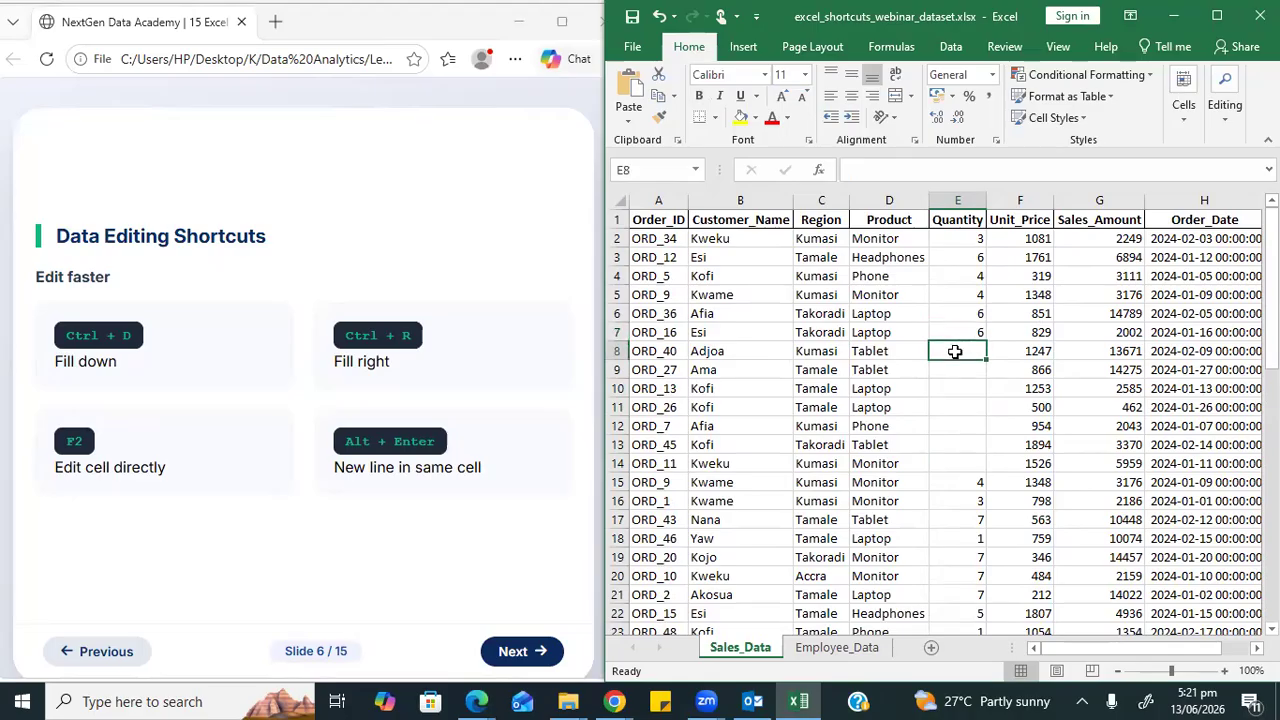
key("ctrl+d")
Clear the Product entry in cell D8
left_click(872, 346)
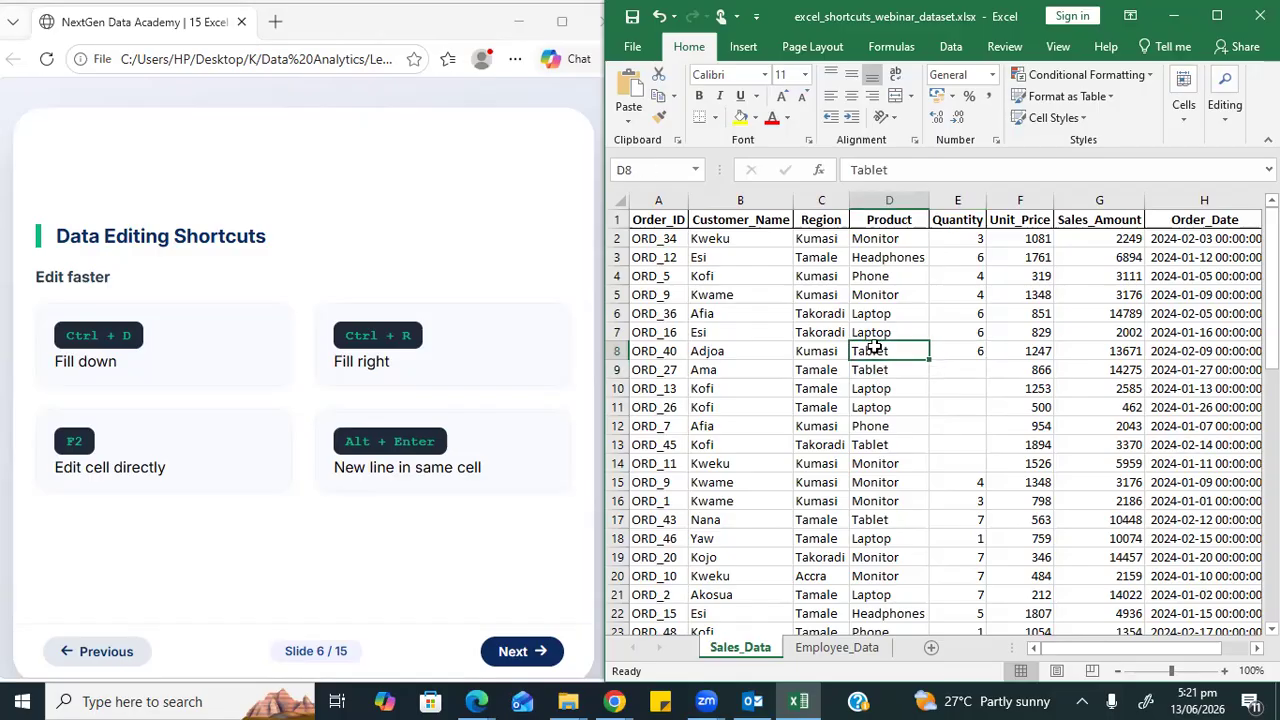
key("Delete")
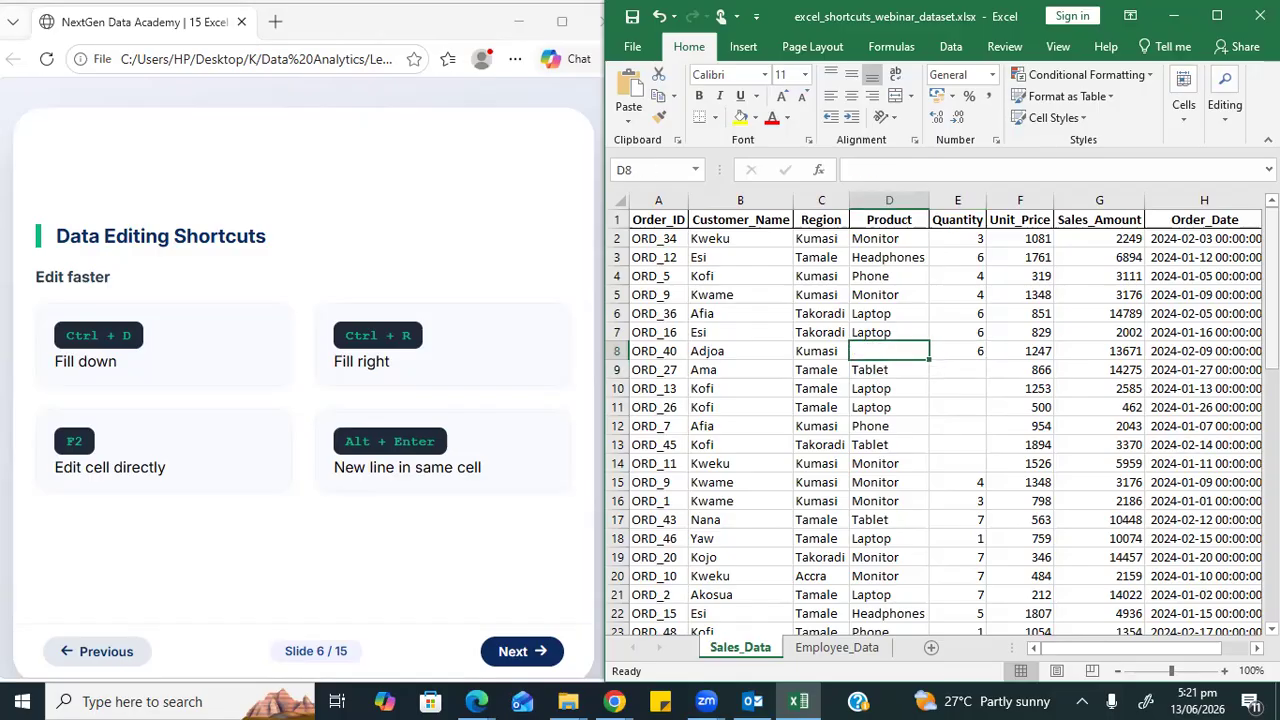
Fill Product cell D8 down from the cell above, and replace the Unit_Price in F8 by filling right from E8
key("ctrl+d")
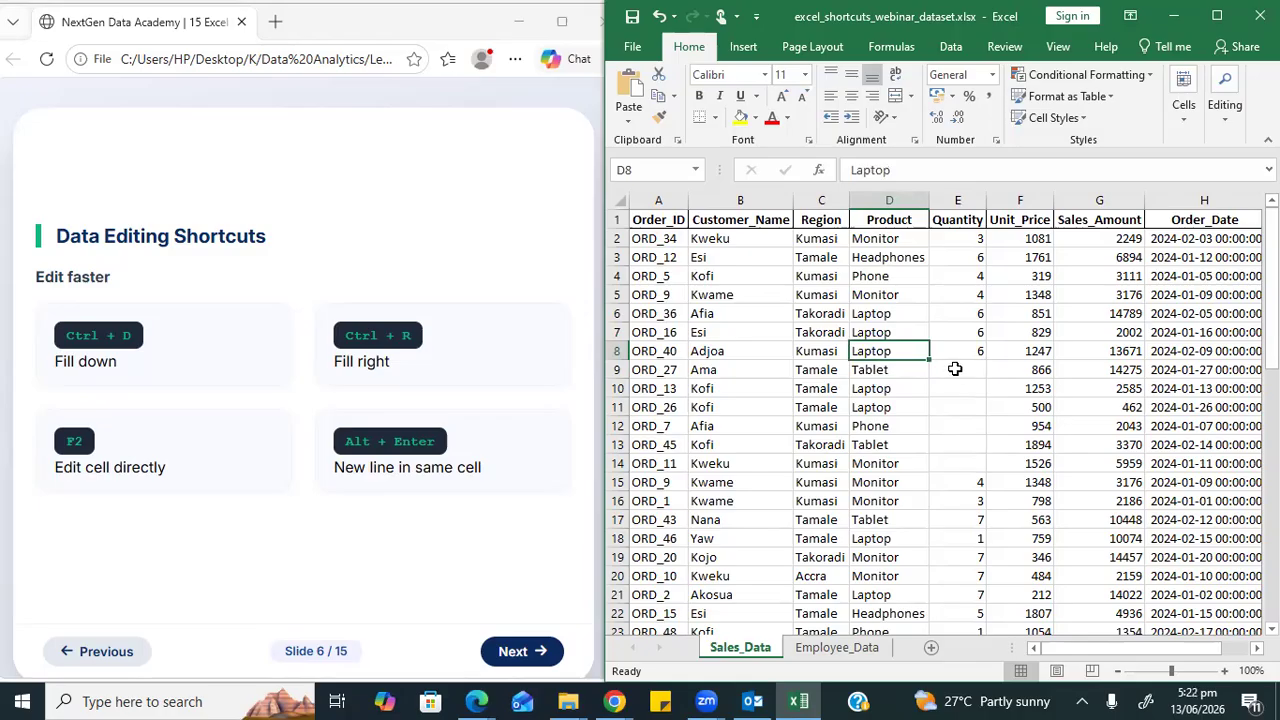
left_click(1000, 356)
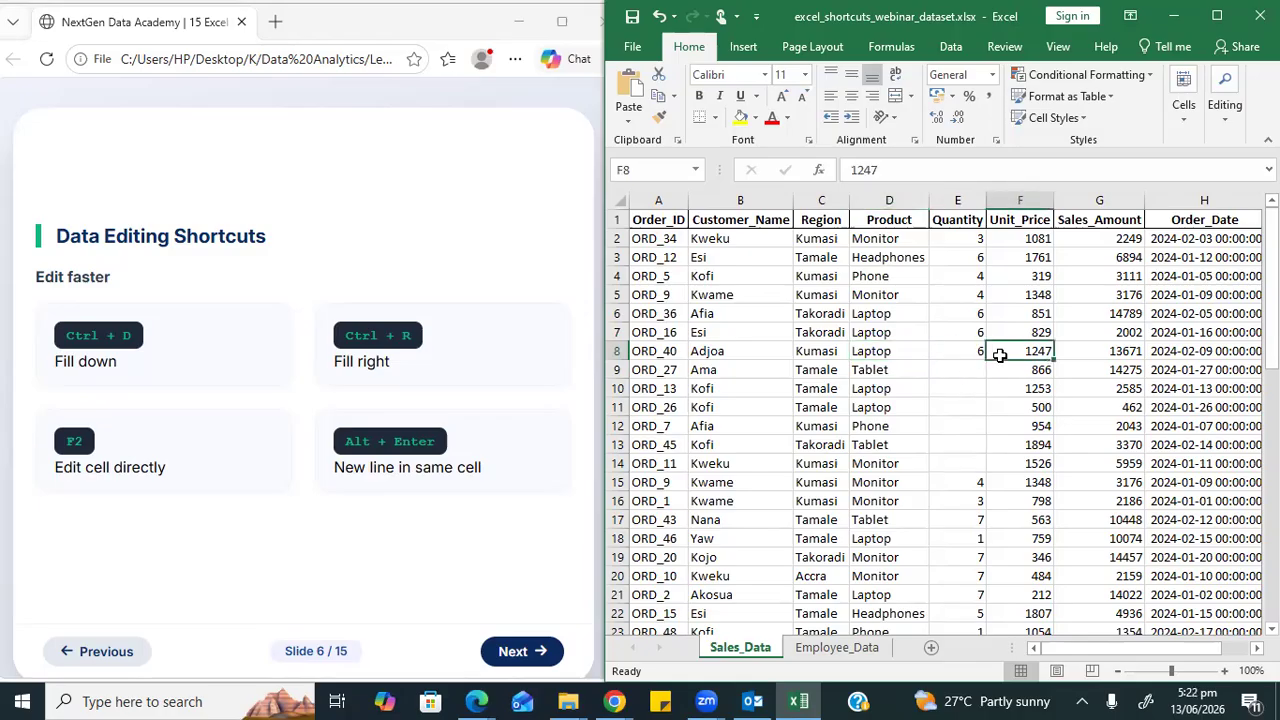
key("Delete")
key("ctrl+r")
Clear the Unit_Price in F9, and fill Quantity cells E9 and E10 right from the Product entries in D9 and D10
left_click(1018, 374)
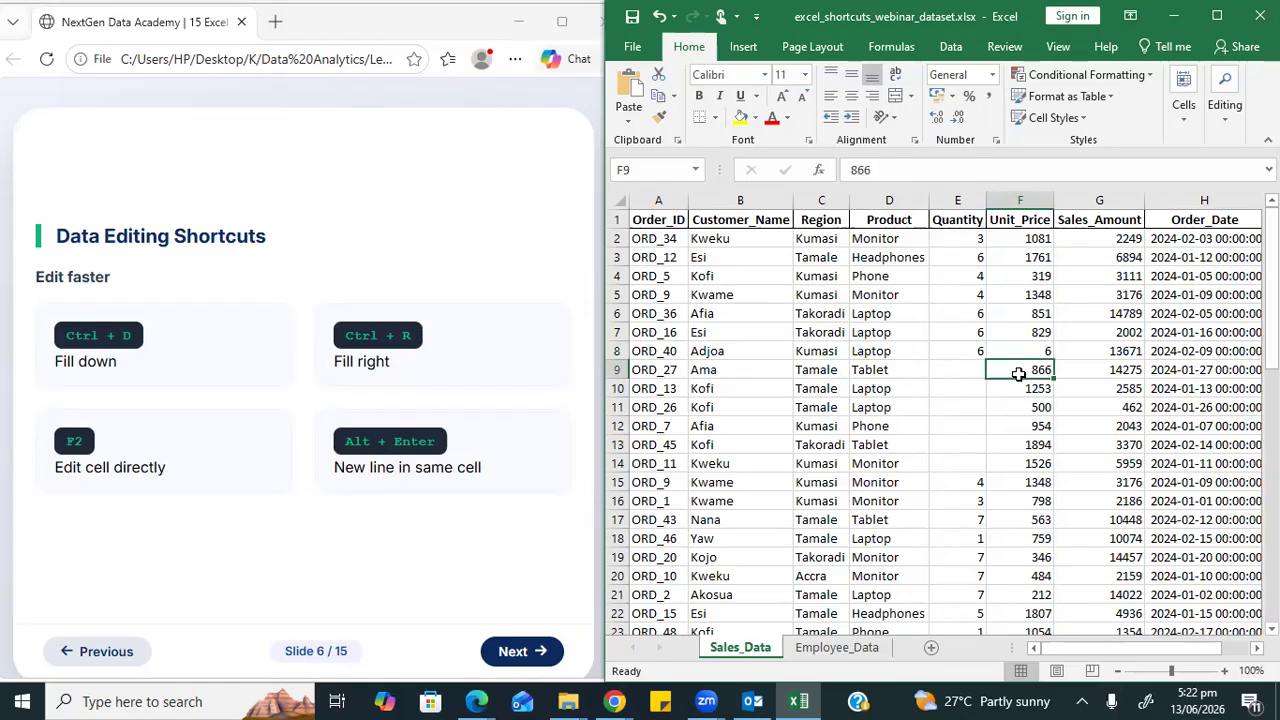
key("Delete")
left_click(964, 369)
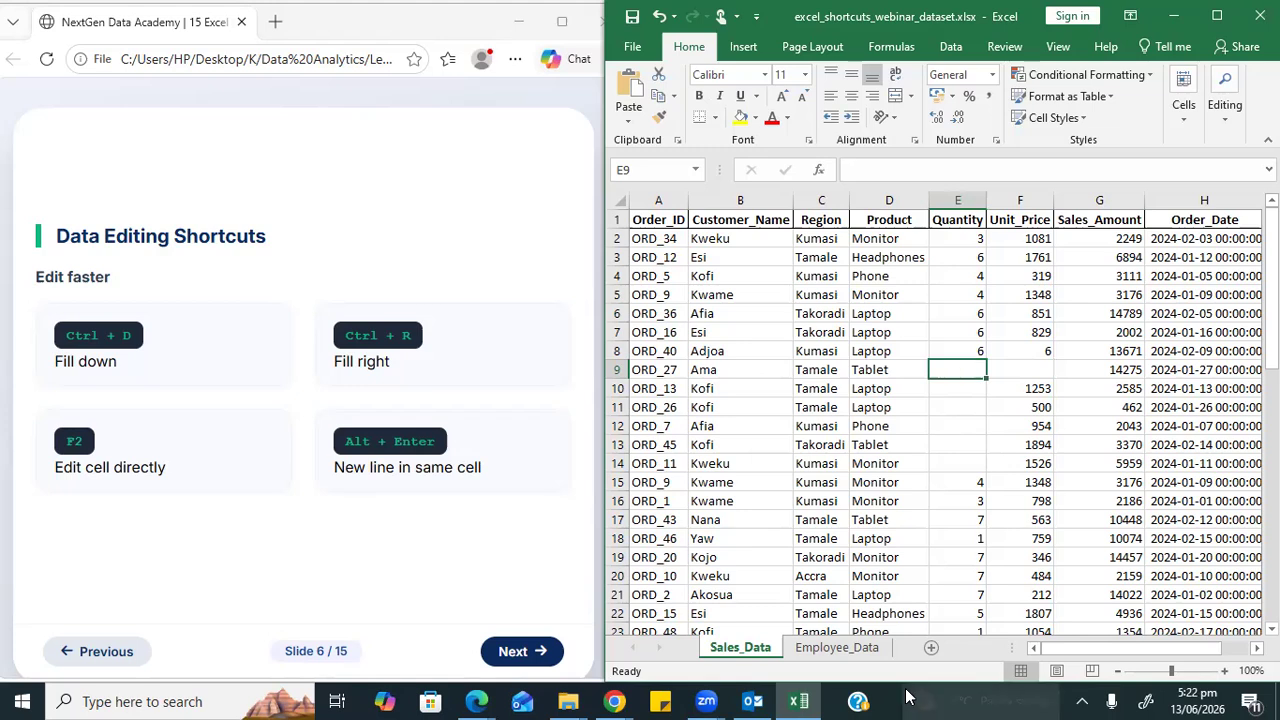
mouse_move(908, 697)
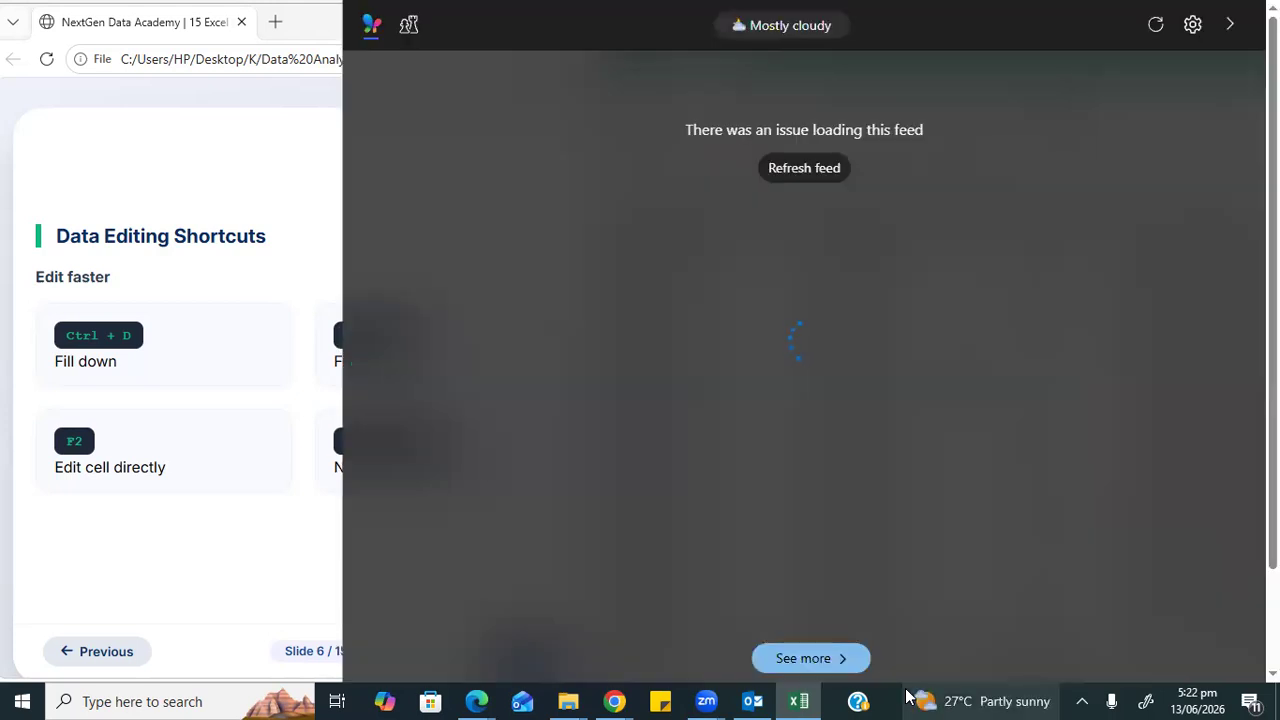
left_click(189, 191)
left_click(940, 369)
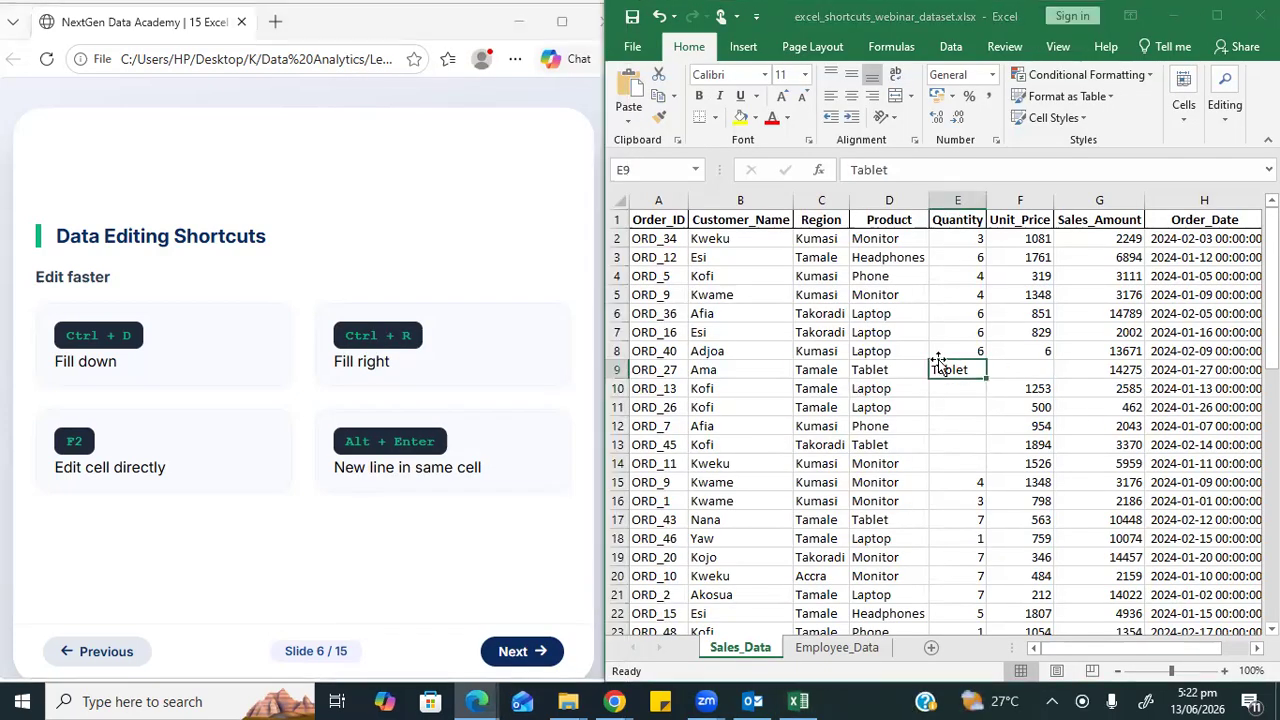
left_click(945, 388)
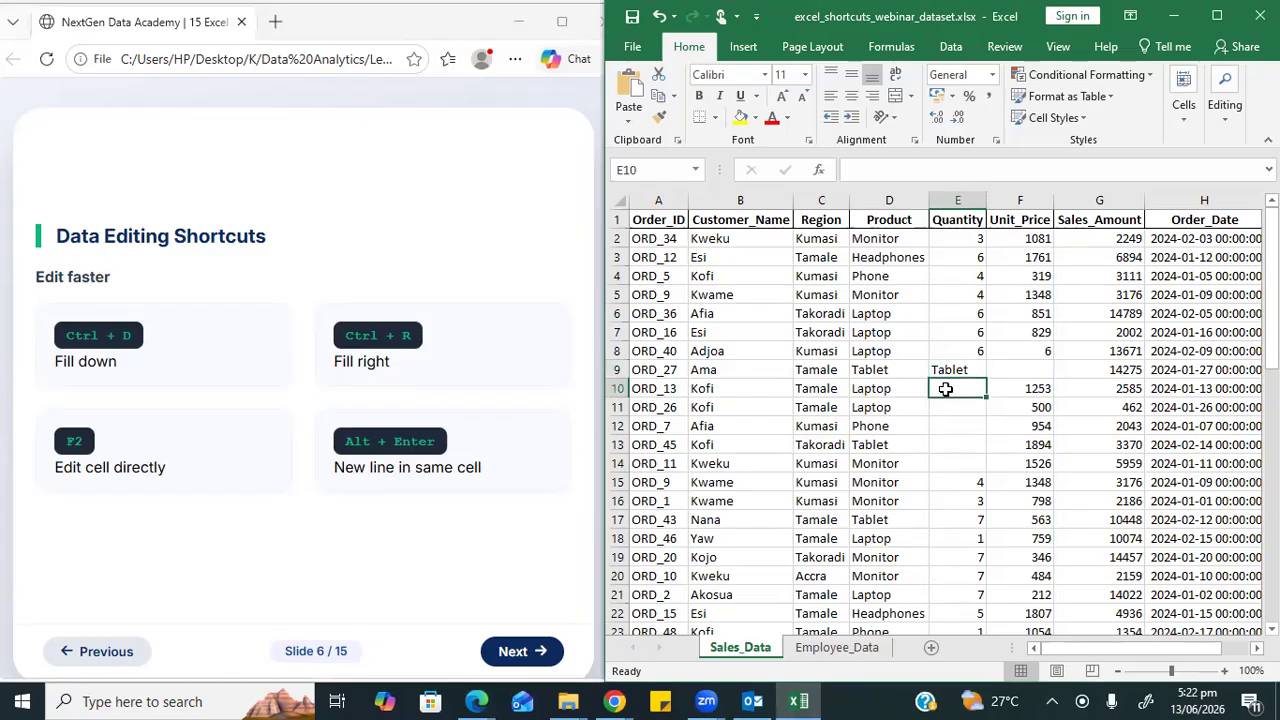
key("ctrl+r")
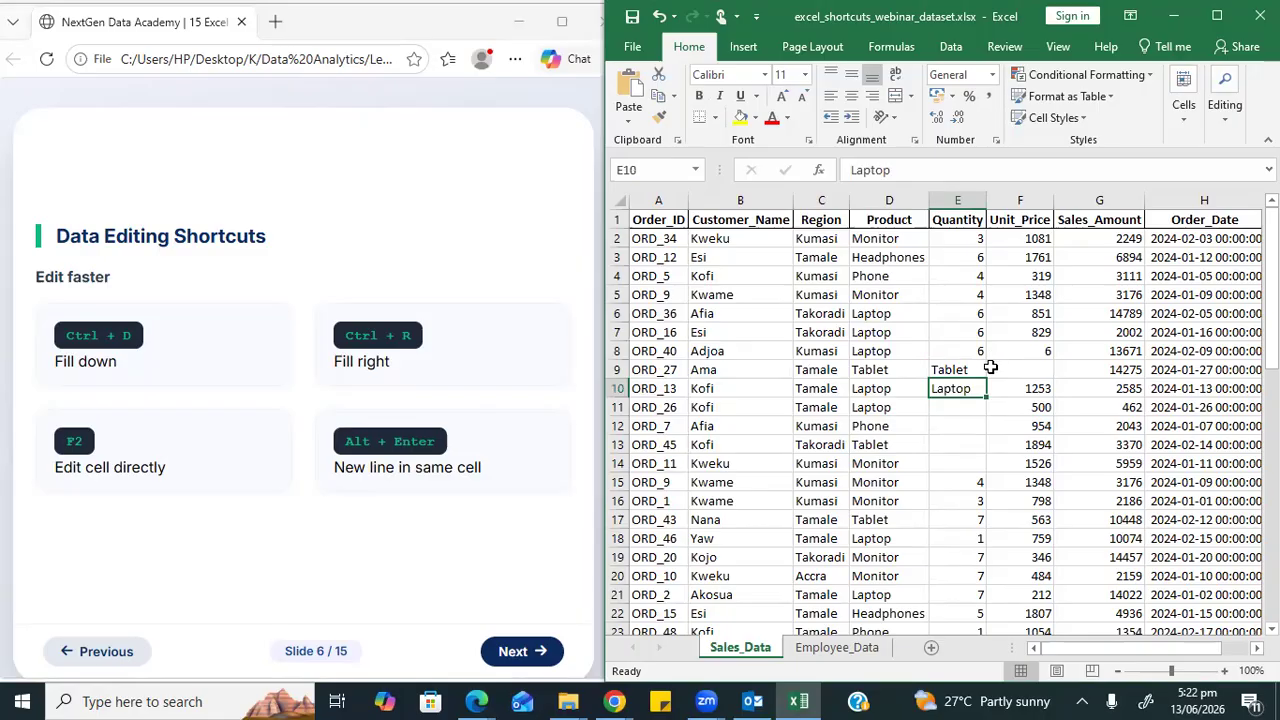
Try to open Product cell D14 for direct in-cell editing
left_click(862, 468)
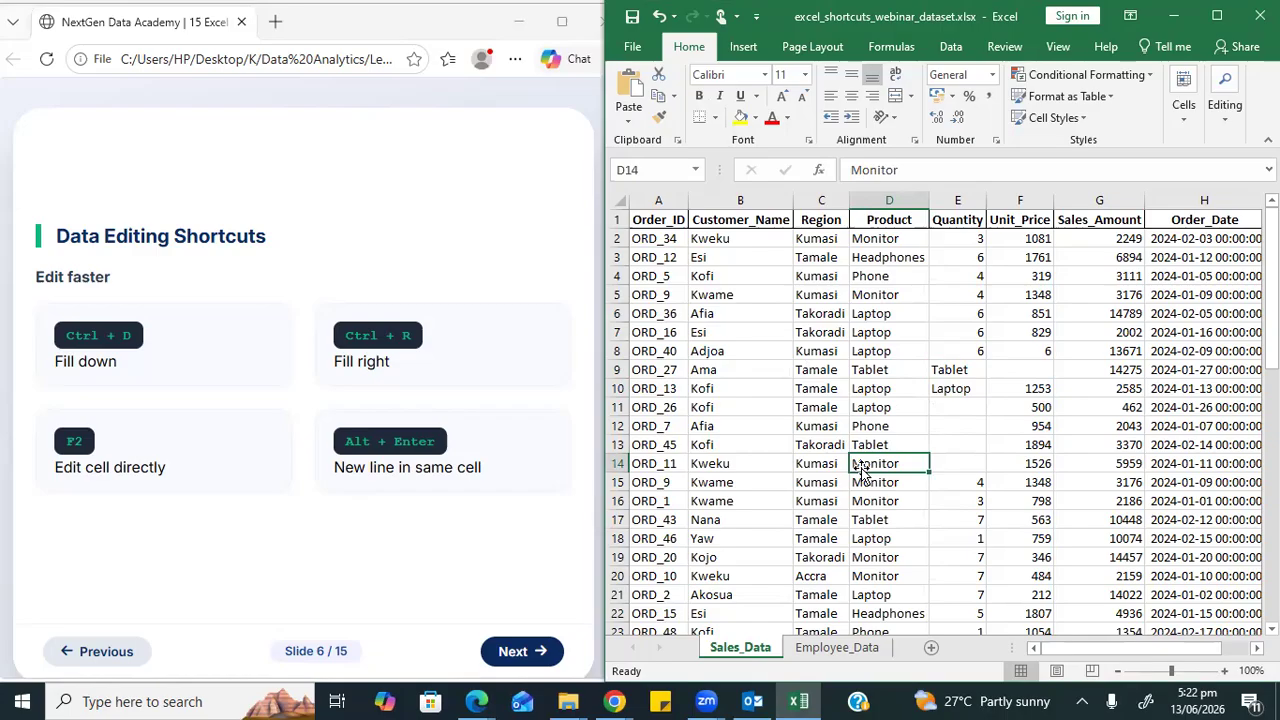
key("F2")
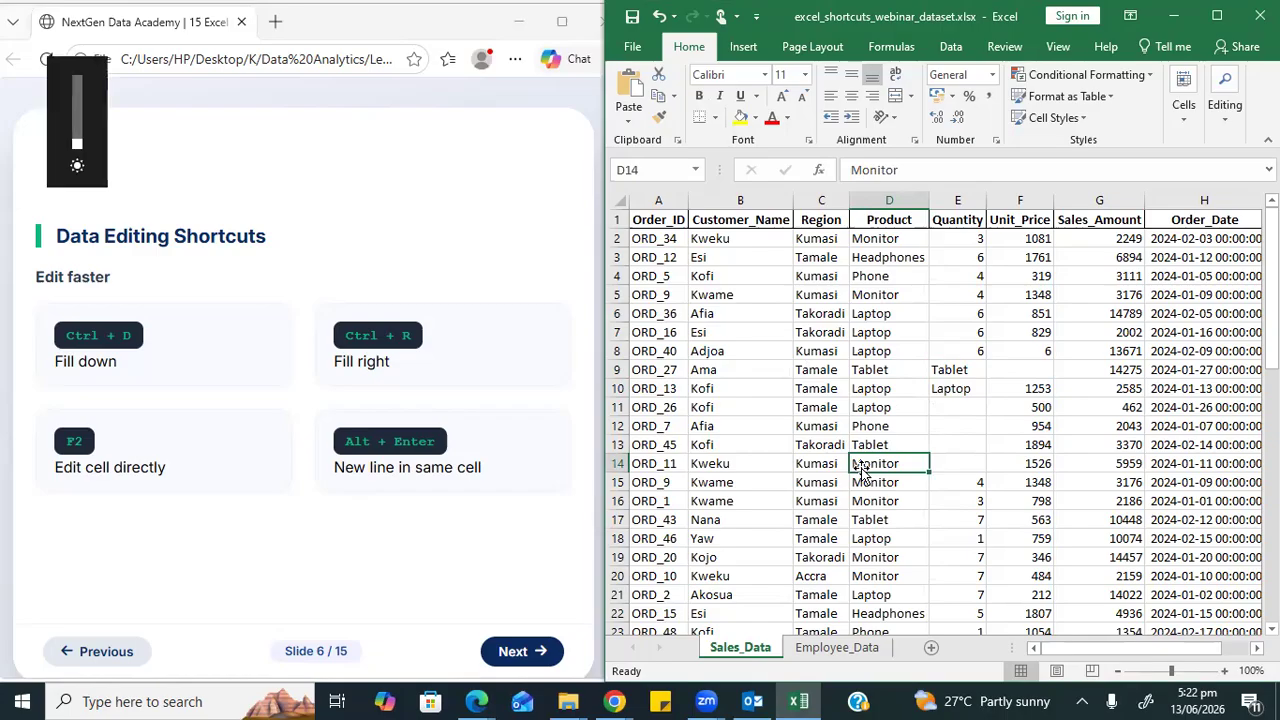
left_click(965, 310)
left_click(915, 410)
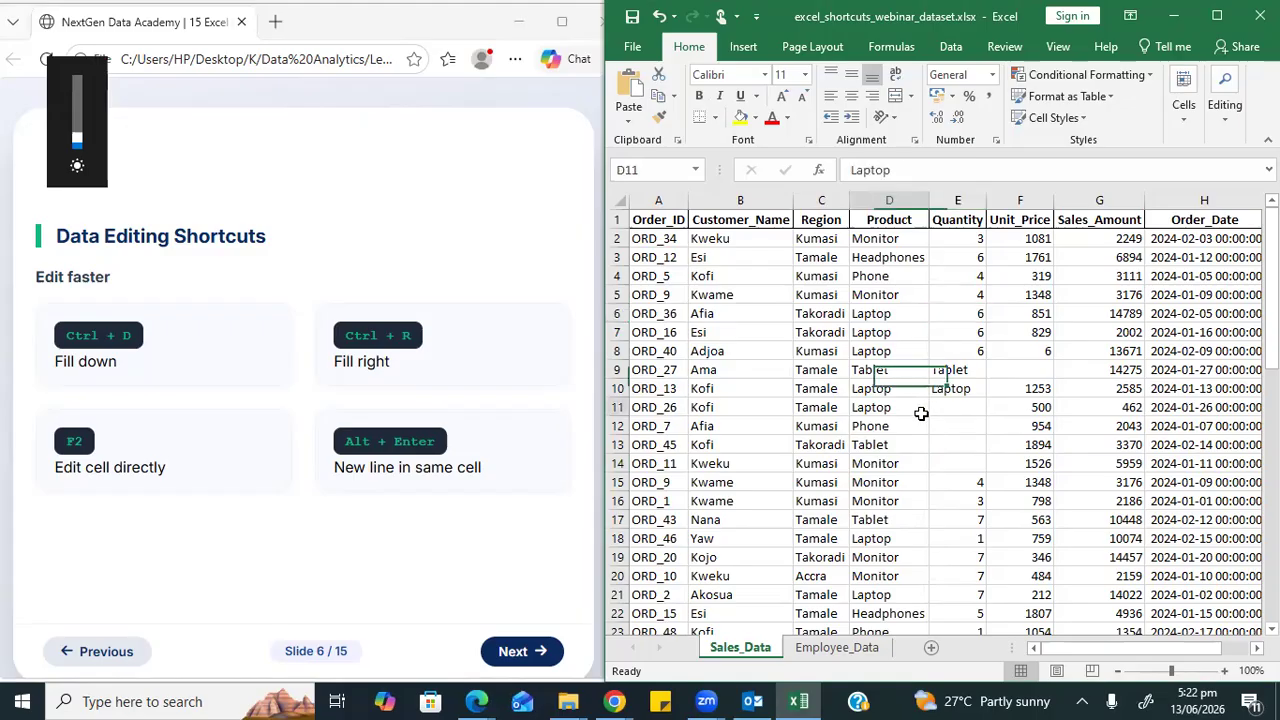
Fill Customer_Name cell B10 right from the Order_ID in A10
left_click(697, 388)
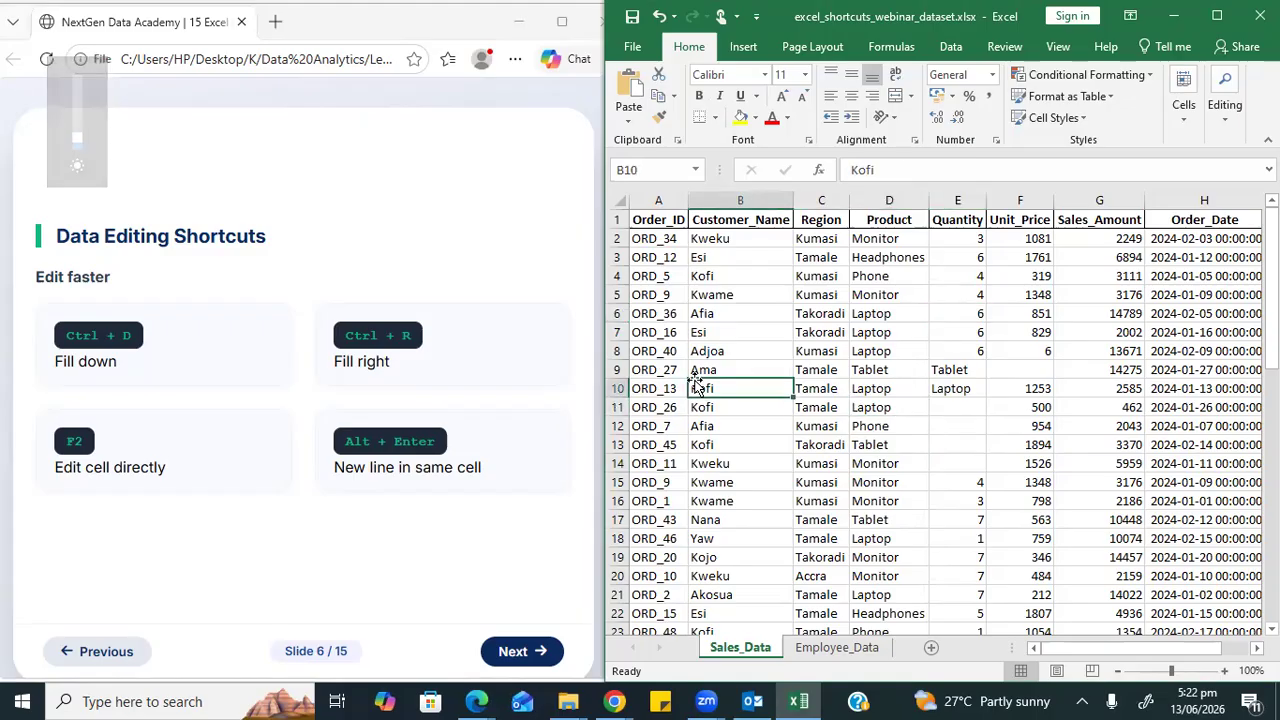
key("ctrl+r")
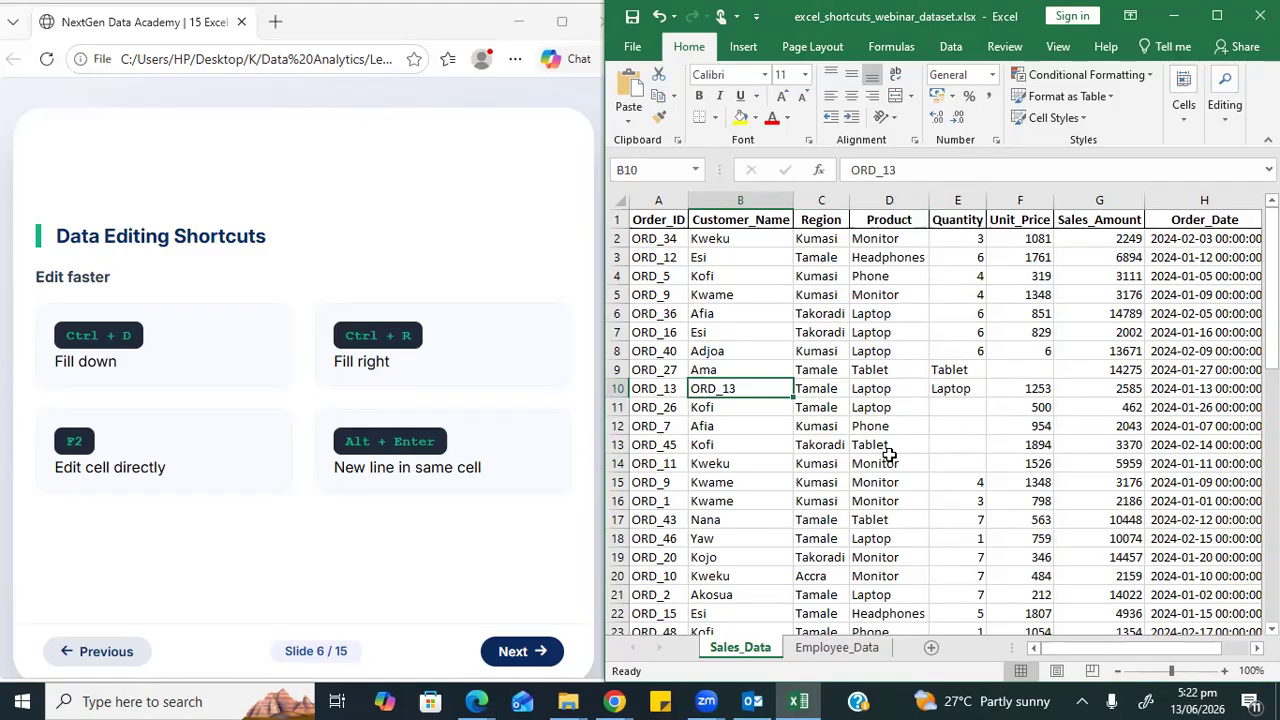
scroll(925, 430, "right", 3)
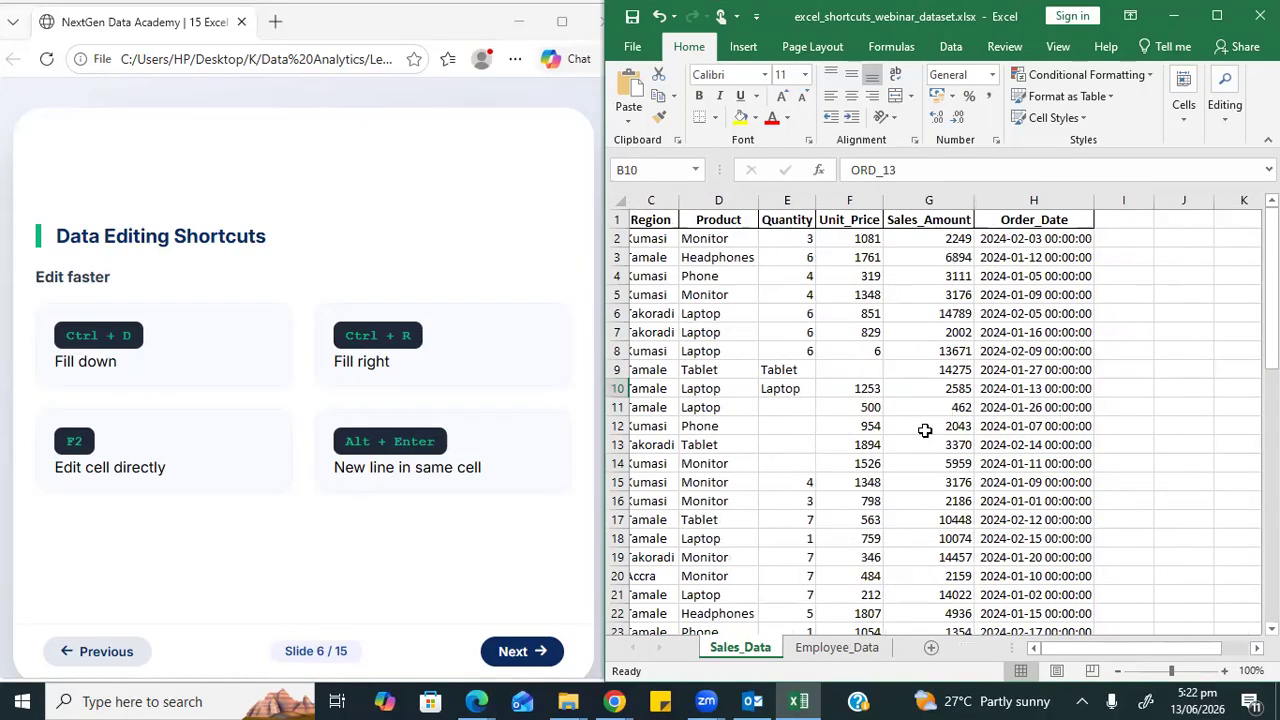
scroll(925, 430, "left", 3)
Fill Customer_Name cell B2 and Region cell C2 right with the Order_ID from A2
left_click(662, 240)
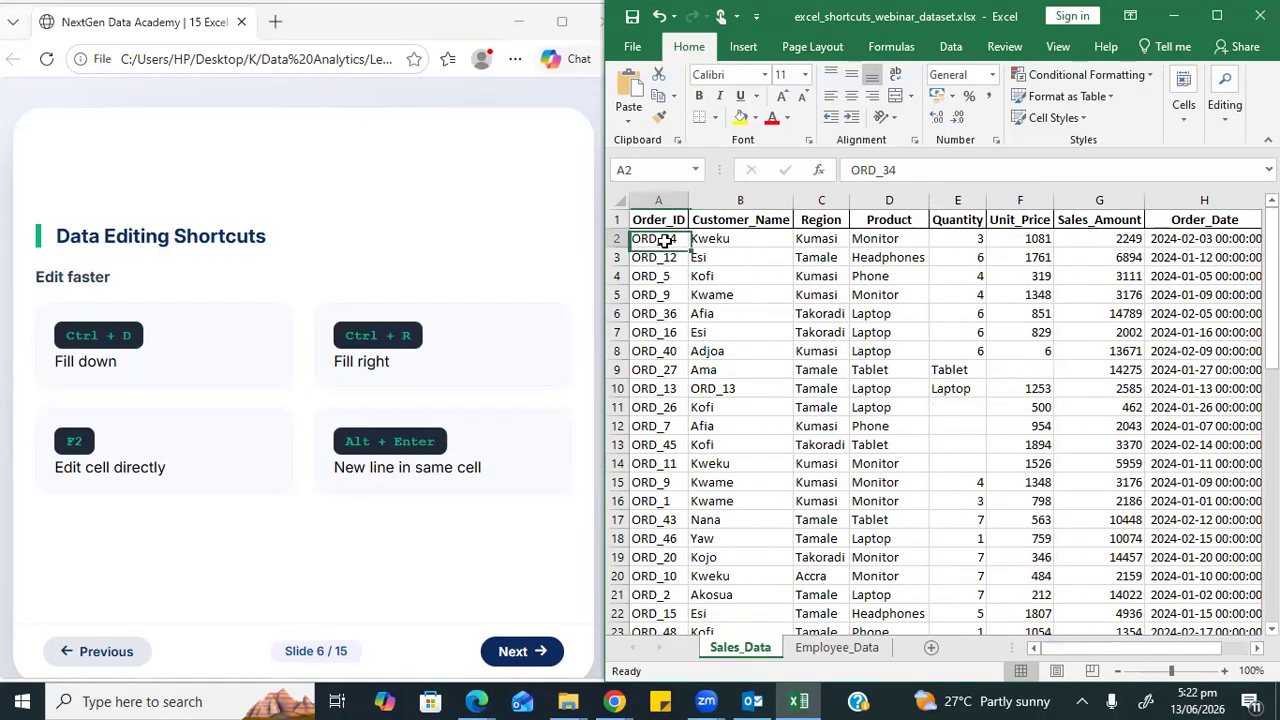
key("alt")
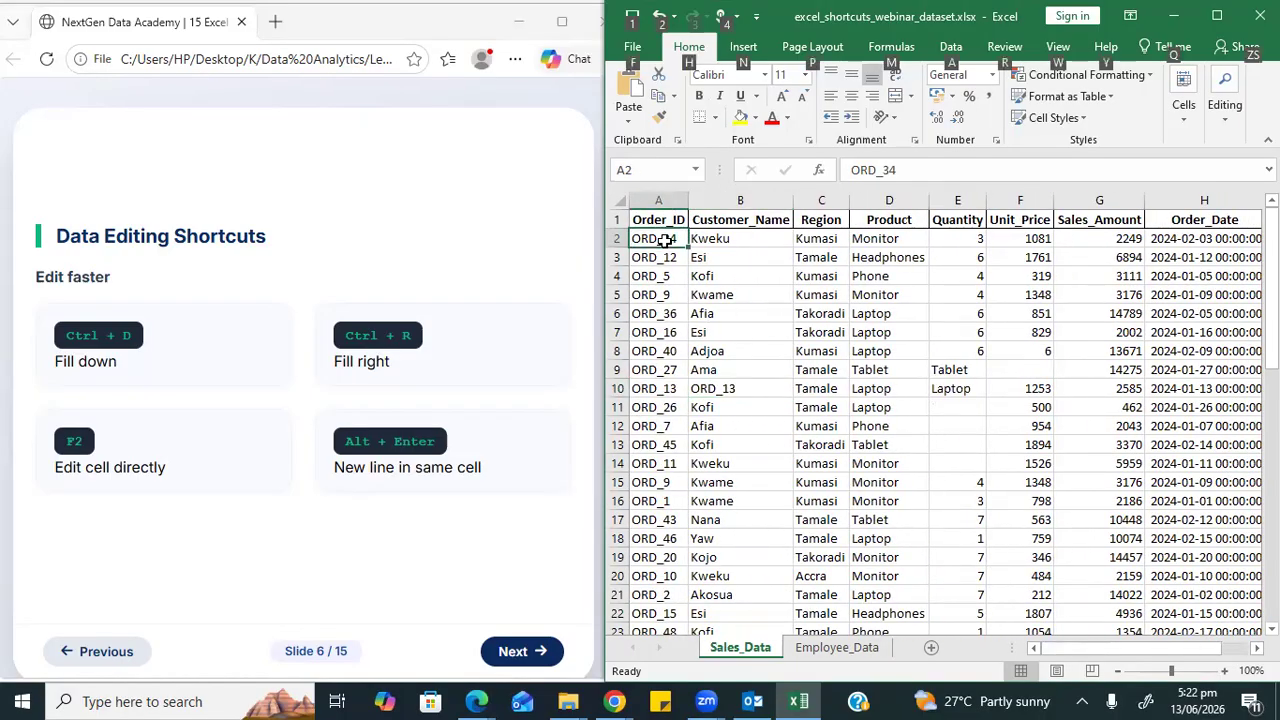
key("alt")
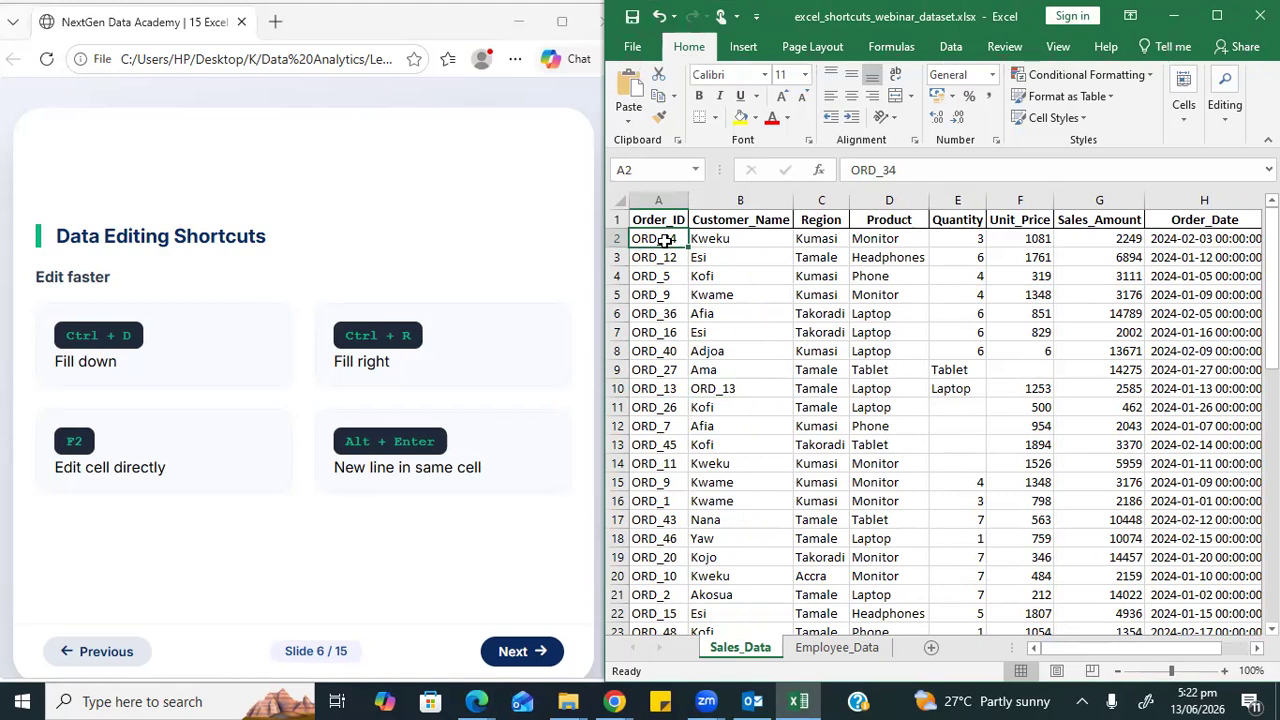
left_click(732, 238)
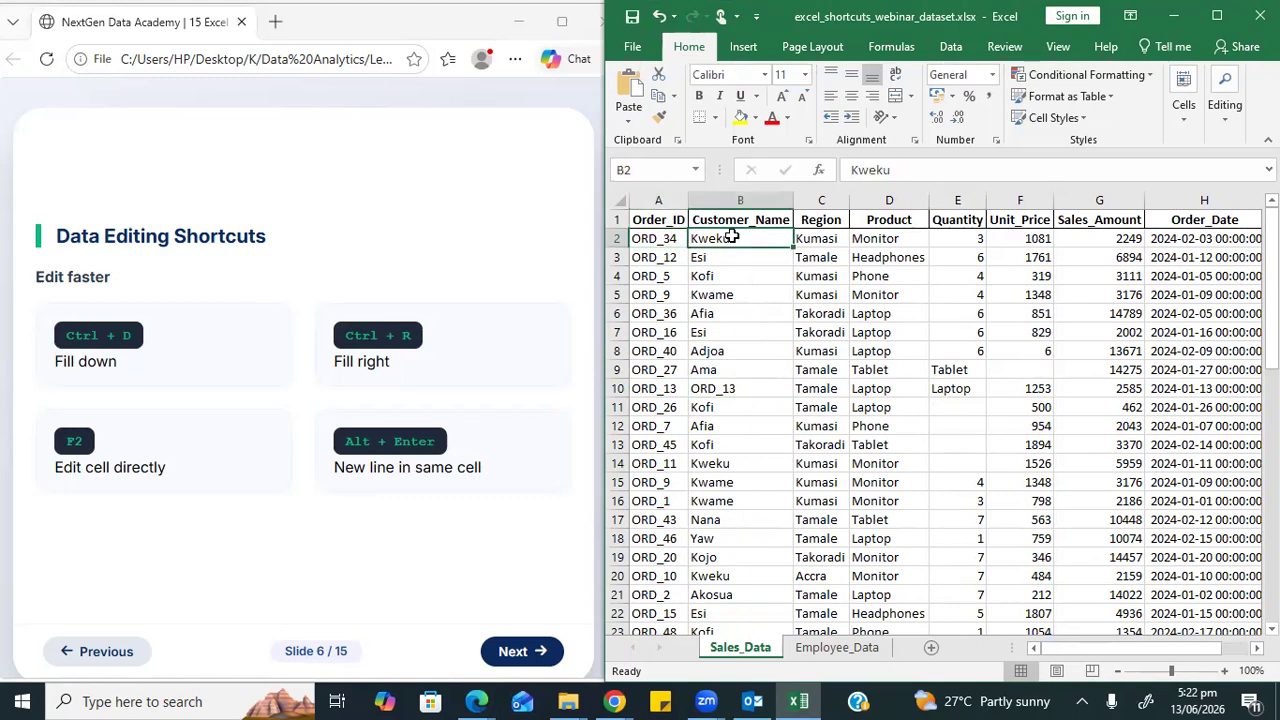
key("ctrl+r")
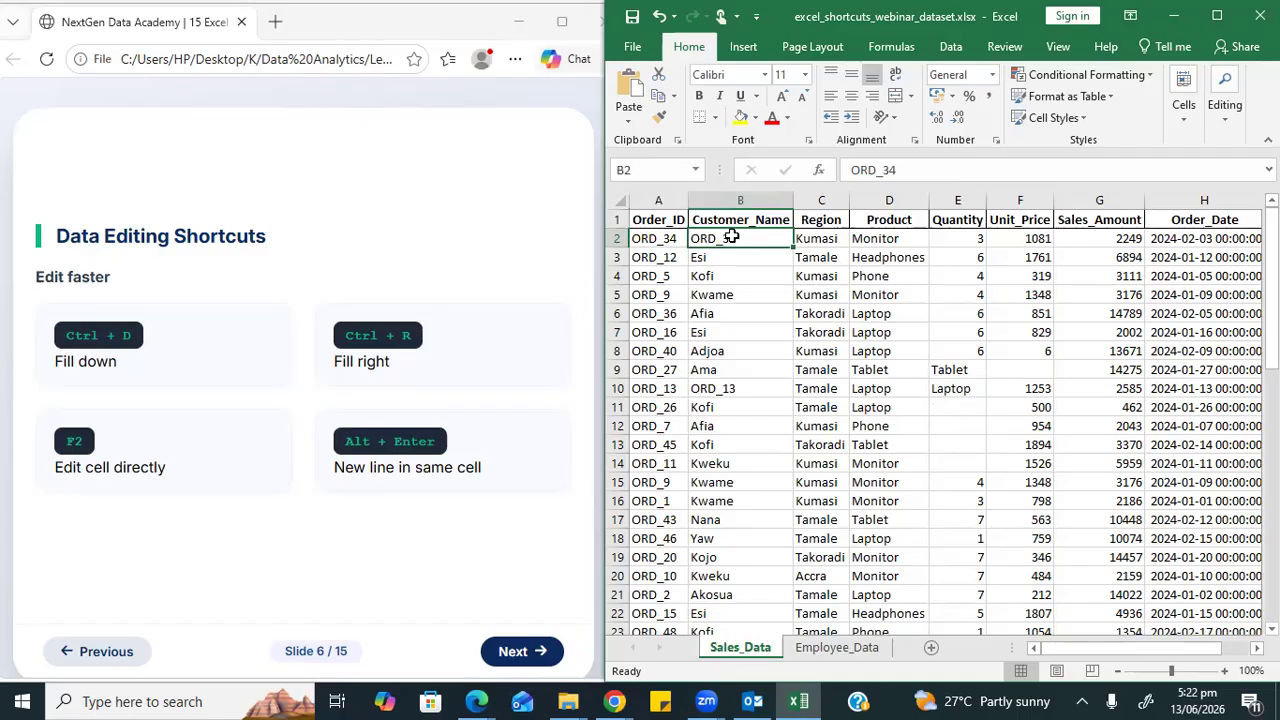
left_click(803, 238)
key("ctrl+r")
Fill Product cell D2 right from Region cell C2, replacing its product entry
scroll(803, 238, "right", 5)
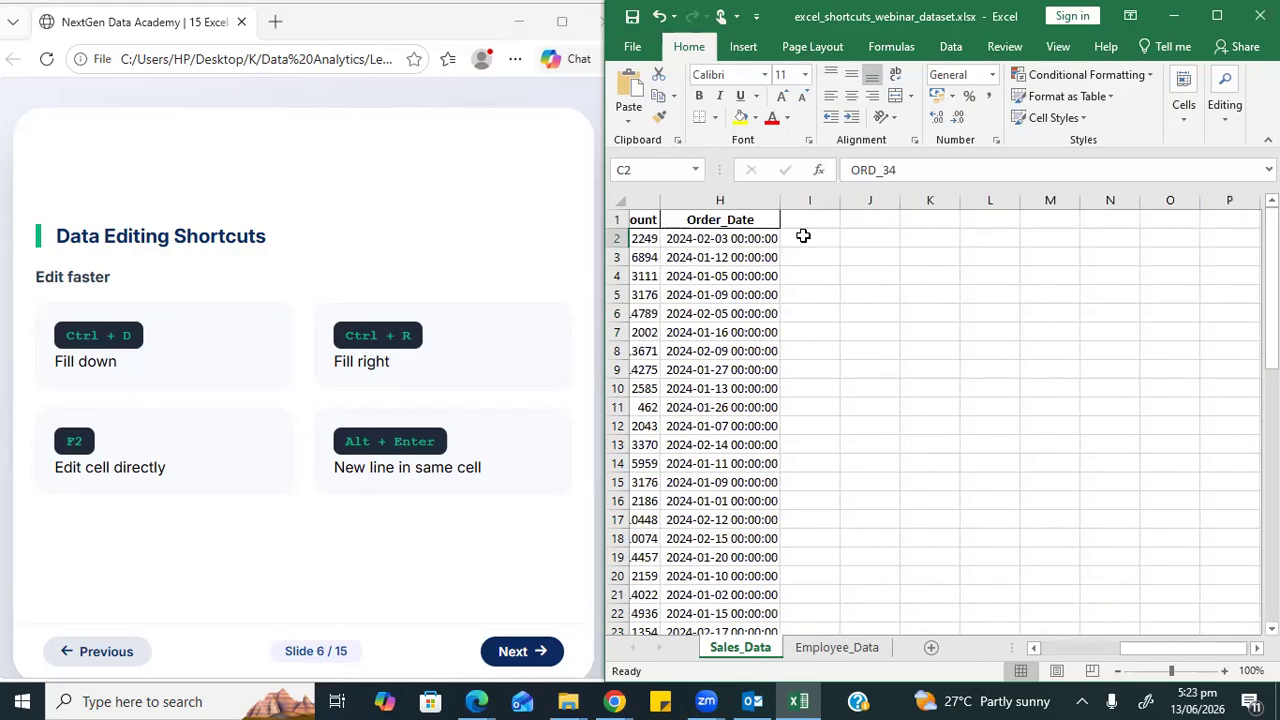
left_click(810, 238)
left_click(697, 240)
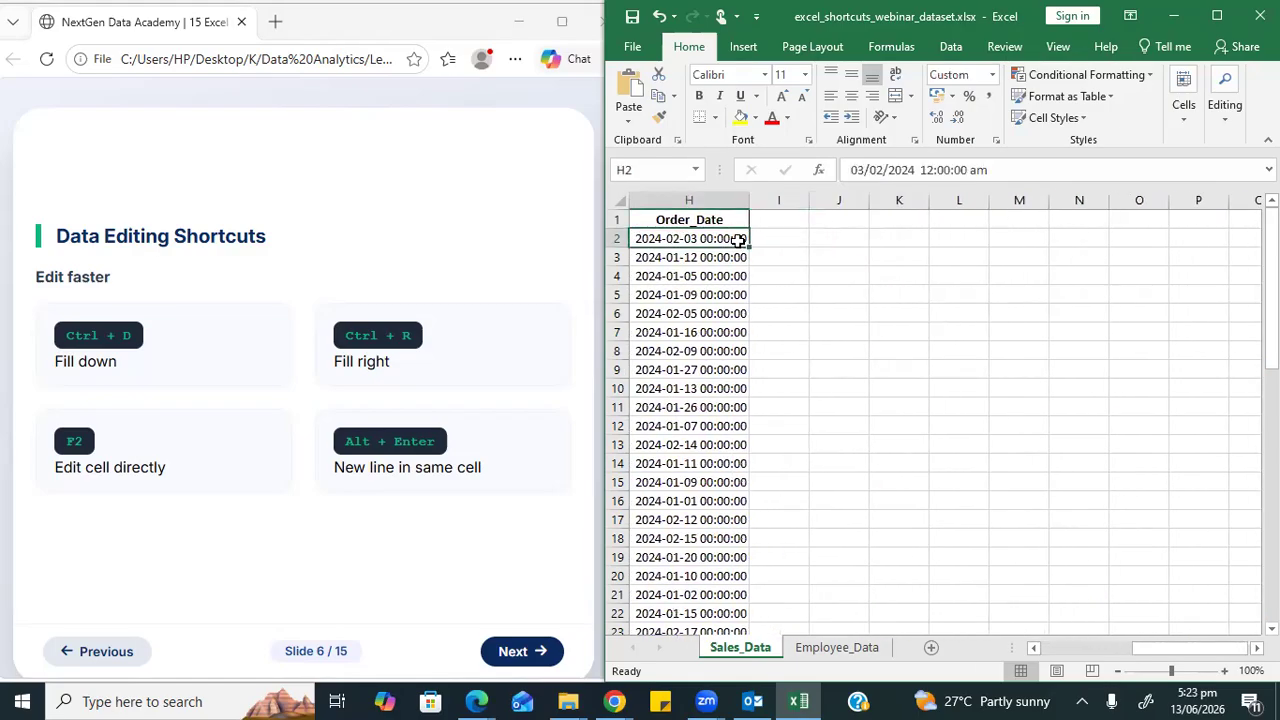
scroll(737, 240, "left", 5)
left_click(880, 240)
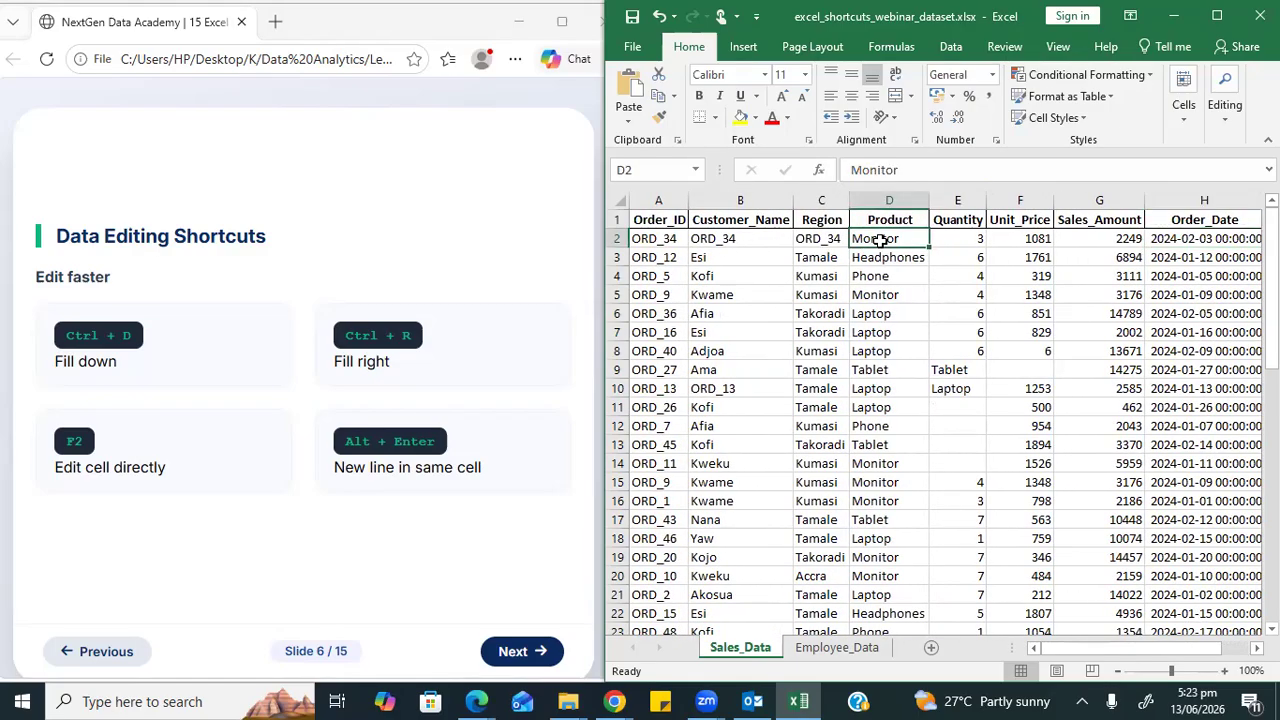
key("ctrl+r")
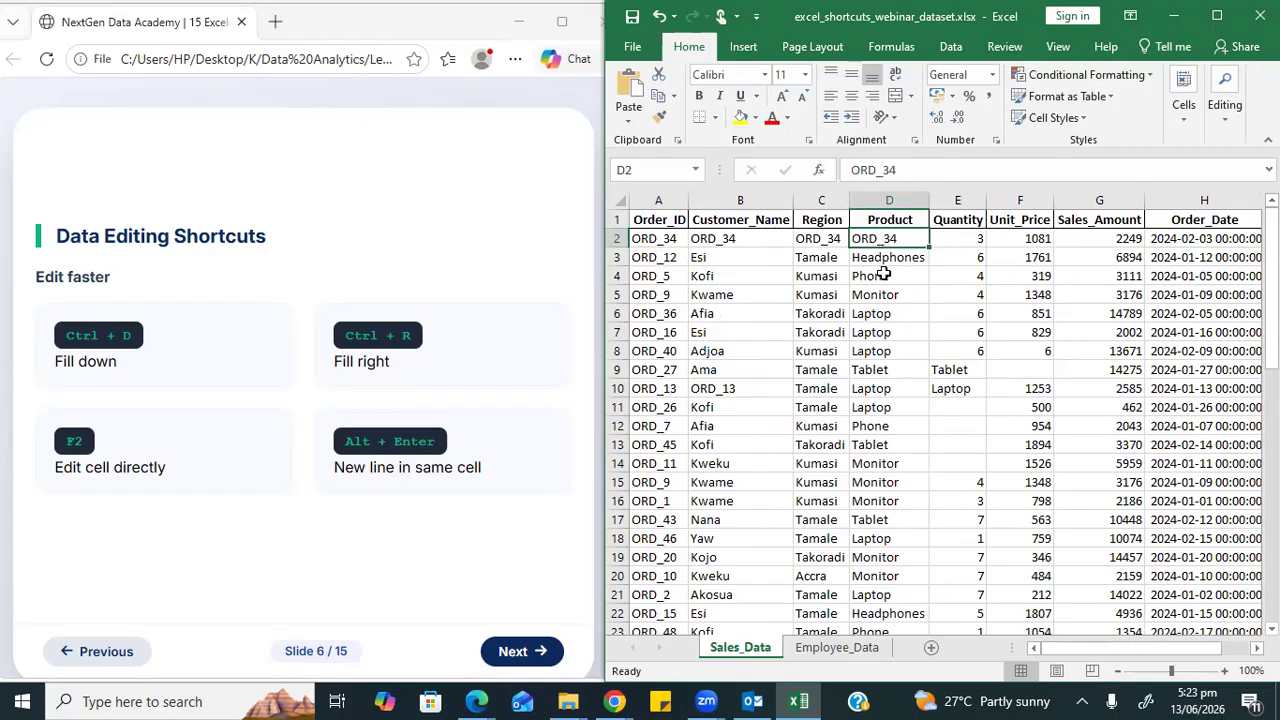
Fill Customer_Name cell B3 and Region cell C3 right with the Order_ID from A3
left_click(728, 262)
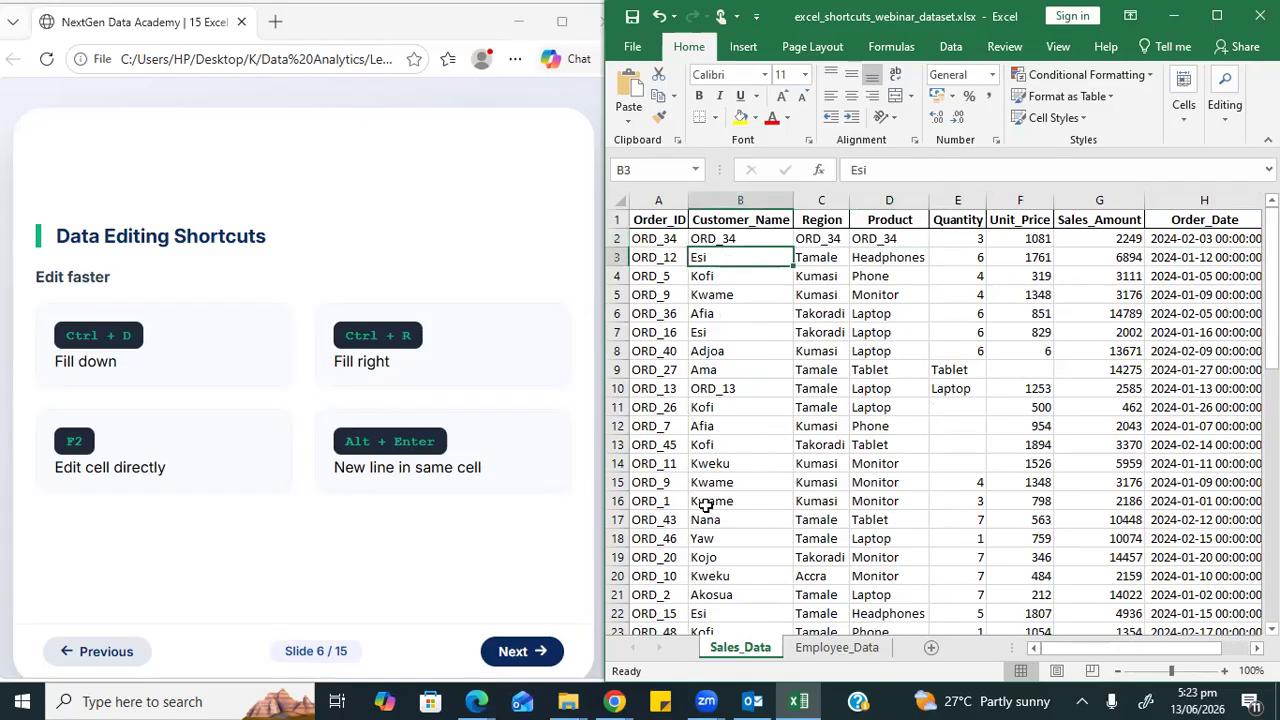
key("ctrl+r")
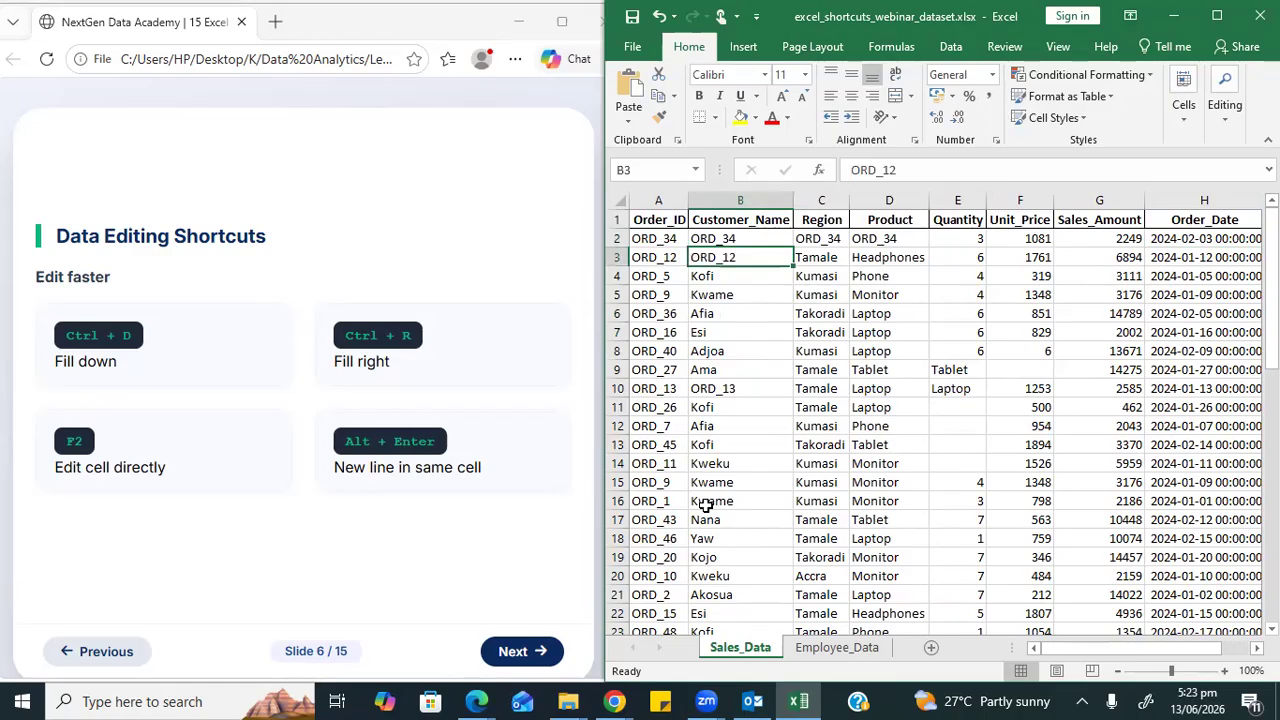
left_click(814, 254)
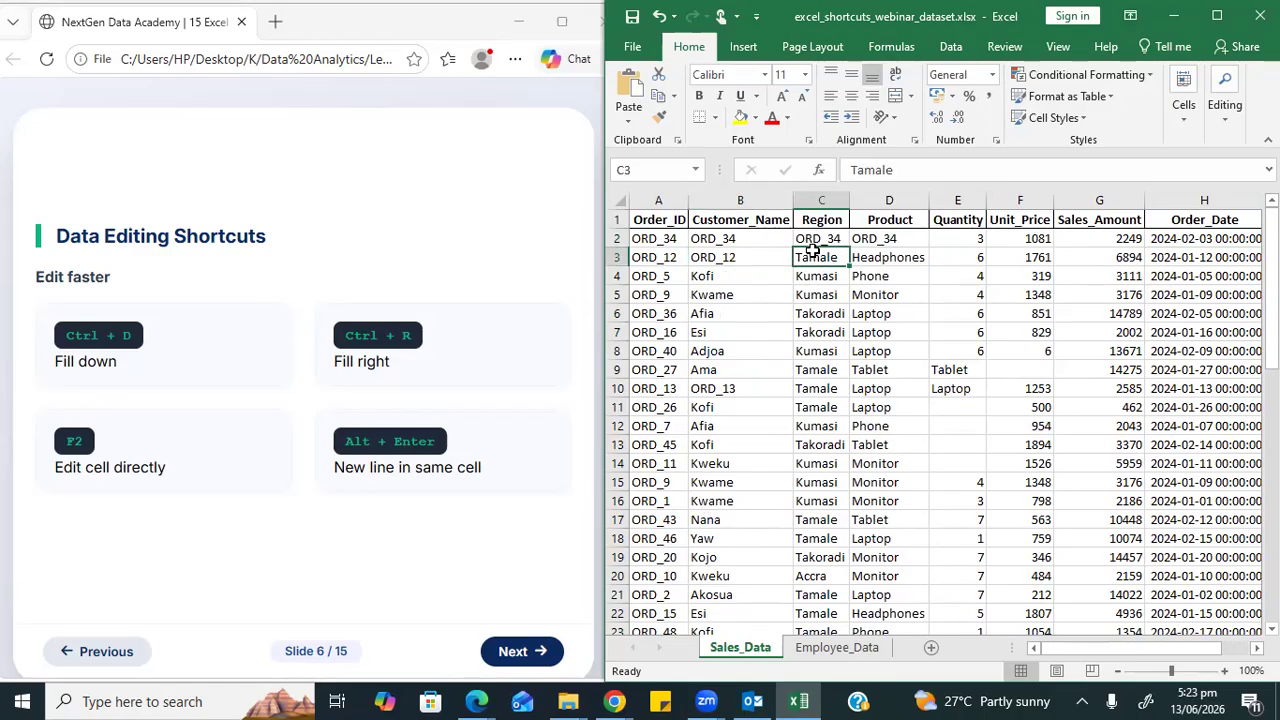
key("ctrl+r")
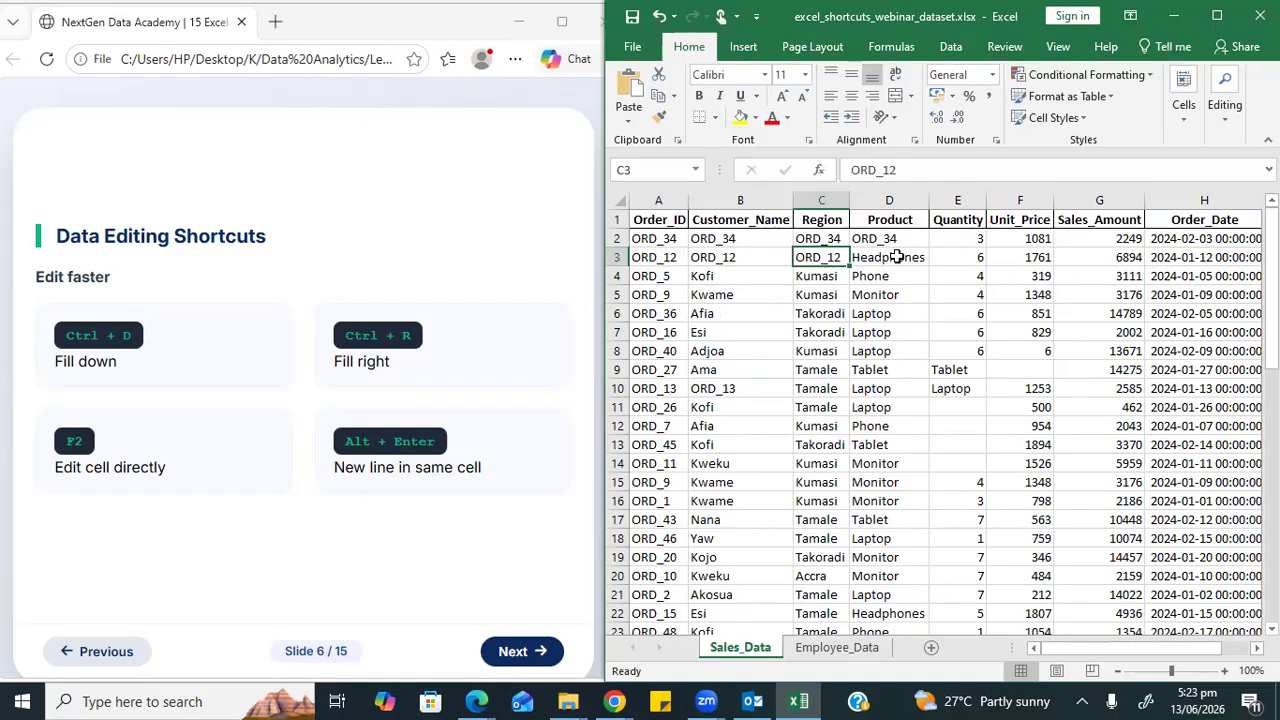
Fill Quantity cells E3 and E4 right from the Product entries in D3 and D4, and select Unit_Price cell F4
left_click(968, 257)
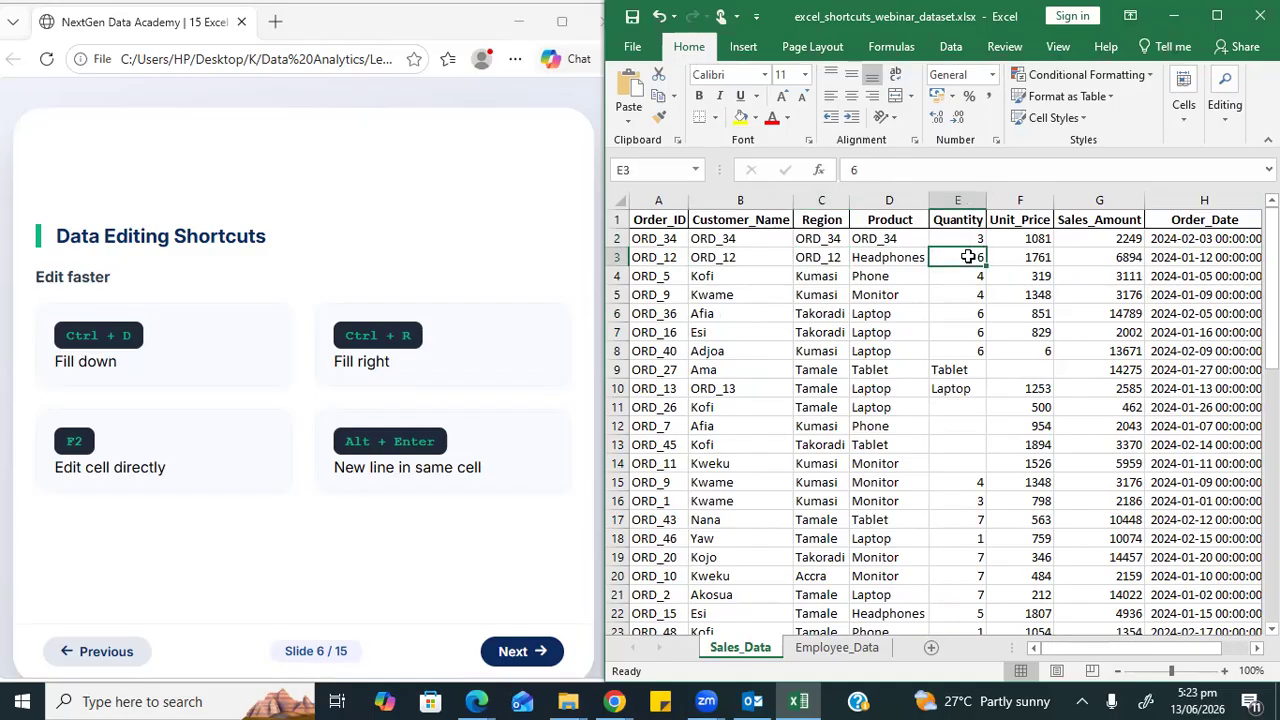
key("ctrl+r")
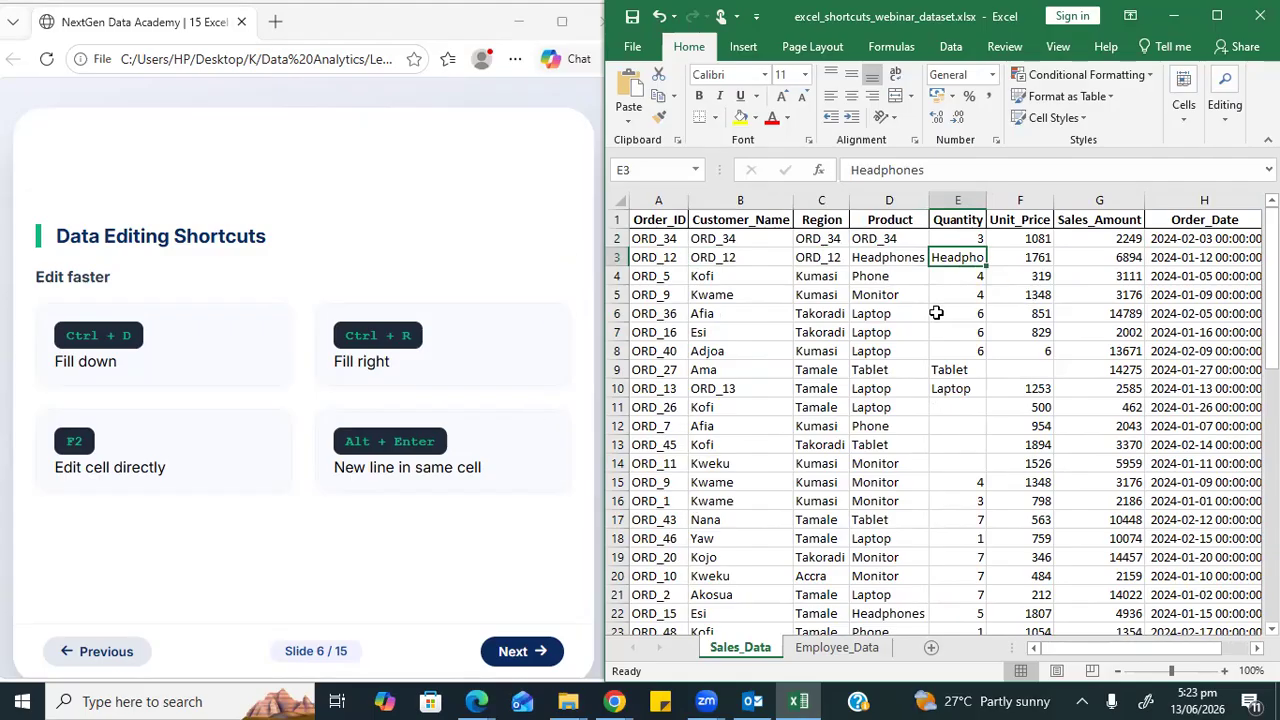
left_click(951, 277)
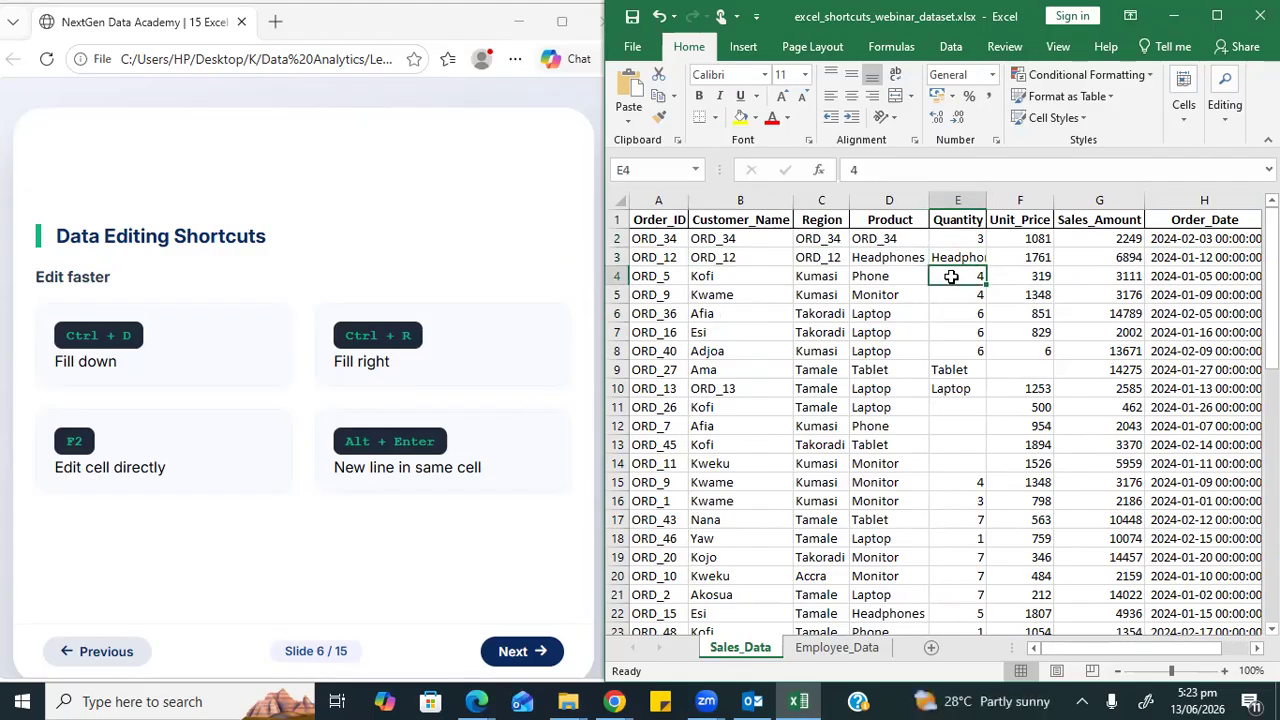
key("ctrl+r")
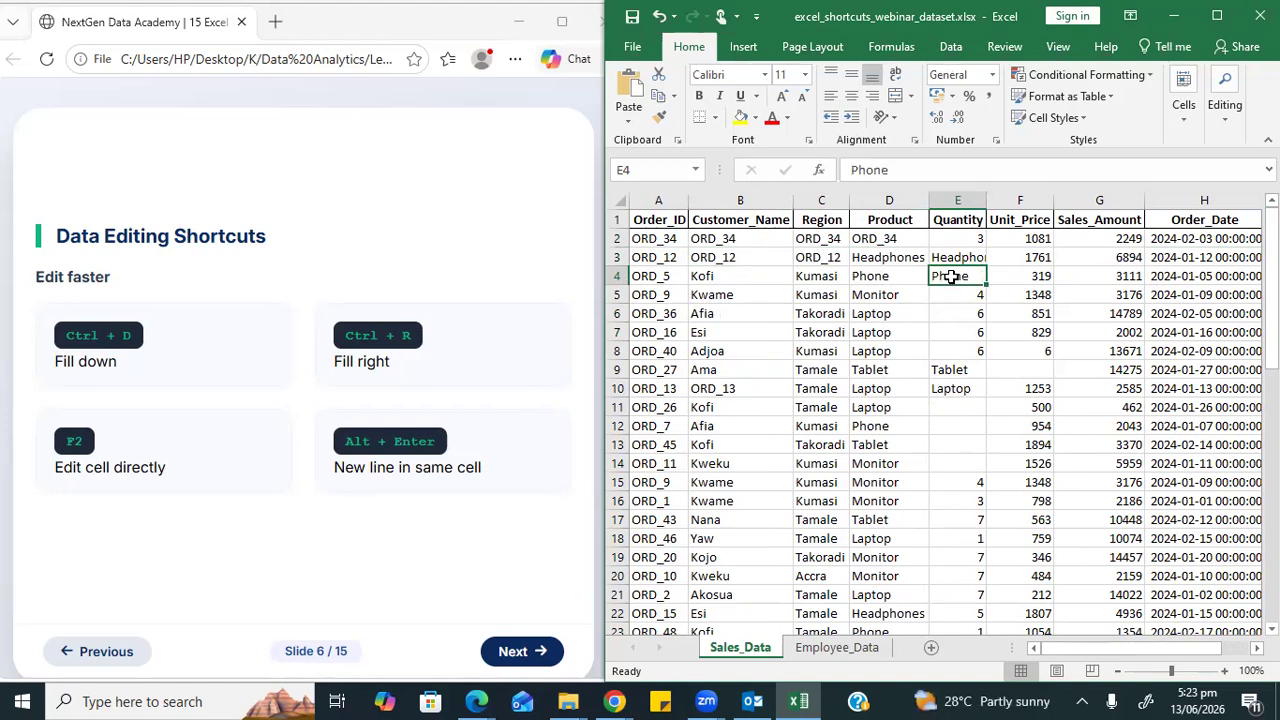
left_click(1043, 262)
left_click(1043, 278)
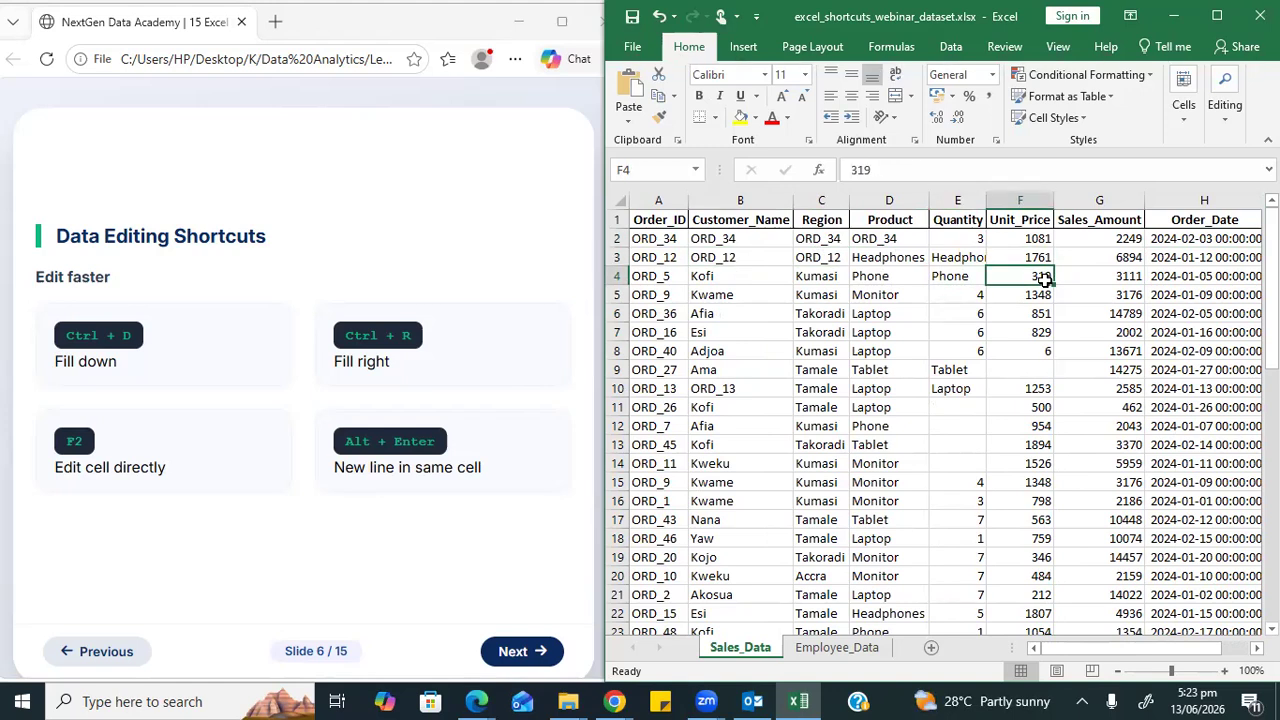
Advance the browser slide deck to the Formatting Shortcuts slide, and return to Excel with Product cell D10 selected
left_click(706, 362)
left_click_drag(706, 358, 650, 630)
left_click(502, 662)
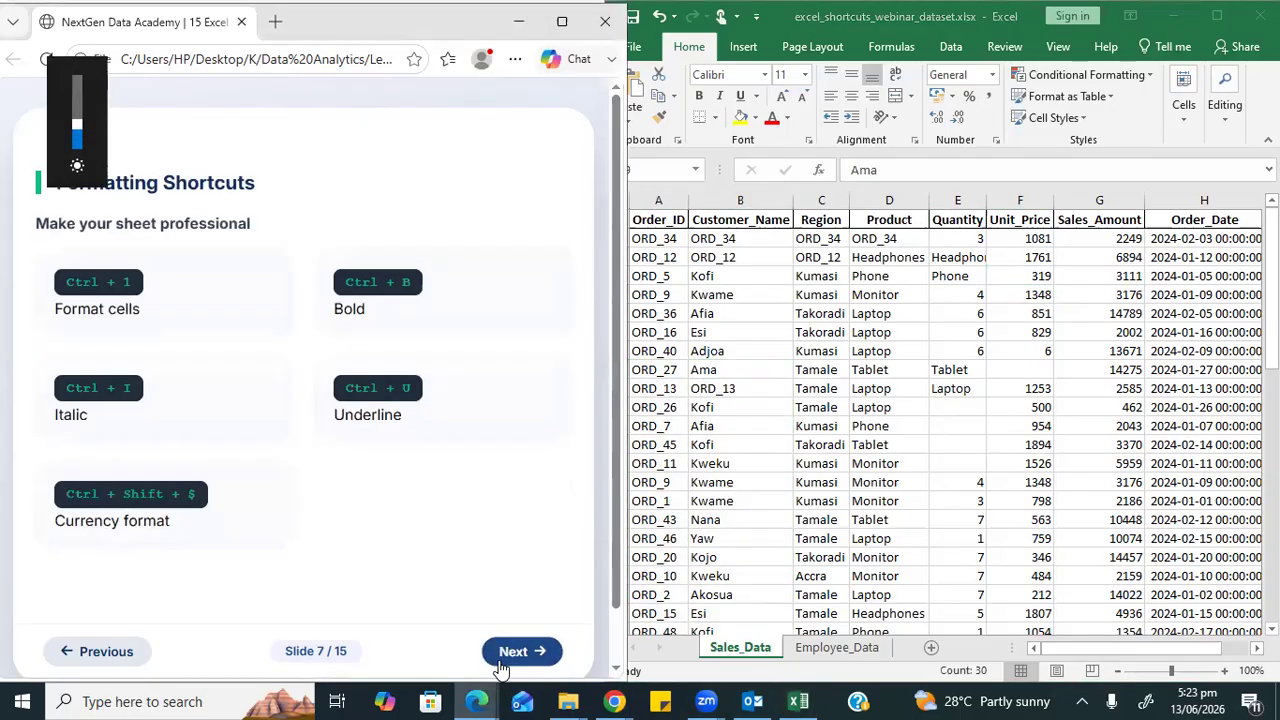
left_click(963, 411)
left_click(1014, 391)
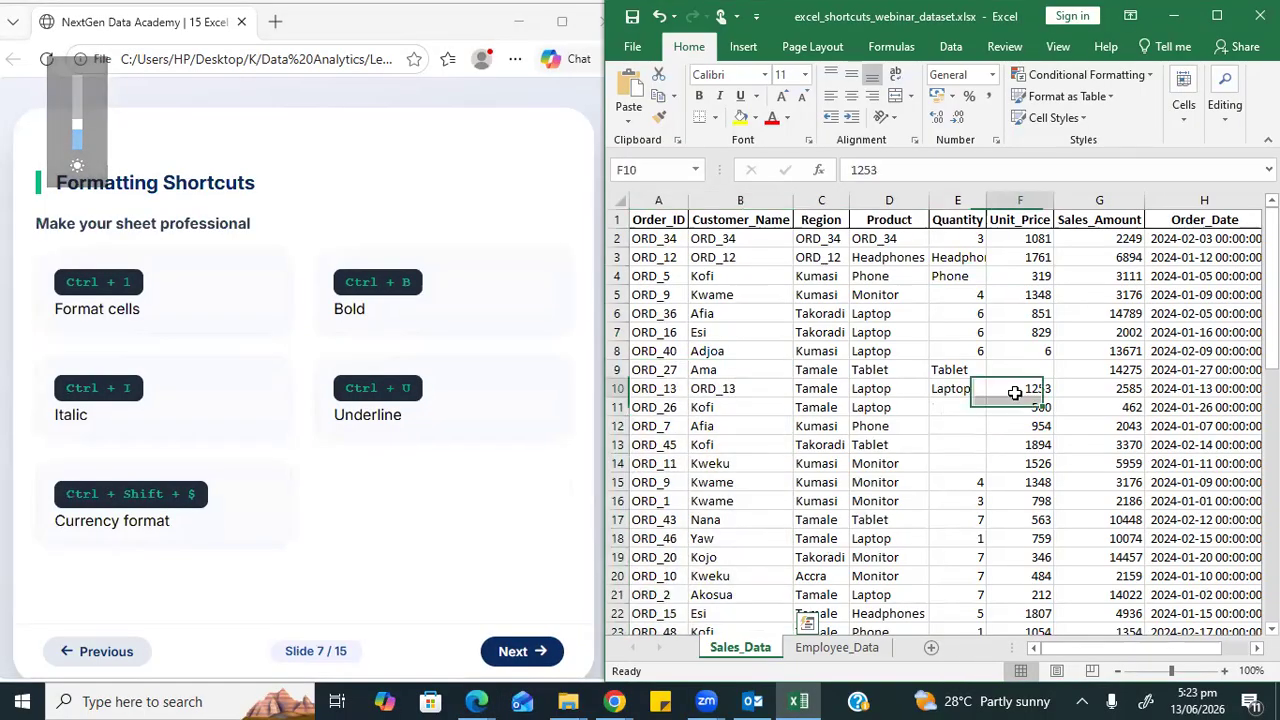
left_click(861, 383)
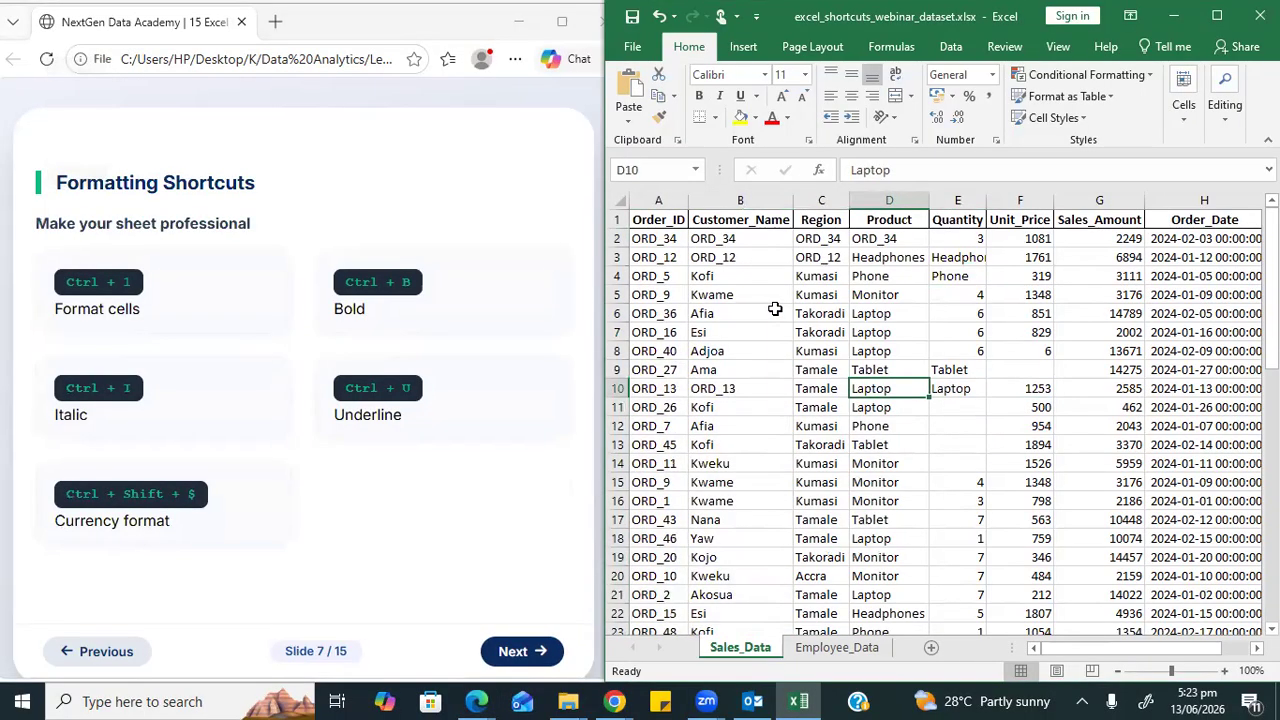
Make the Customer_Name entry in cell B2 bold and underline the one in cell B3
left_click(806, 446)
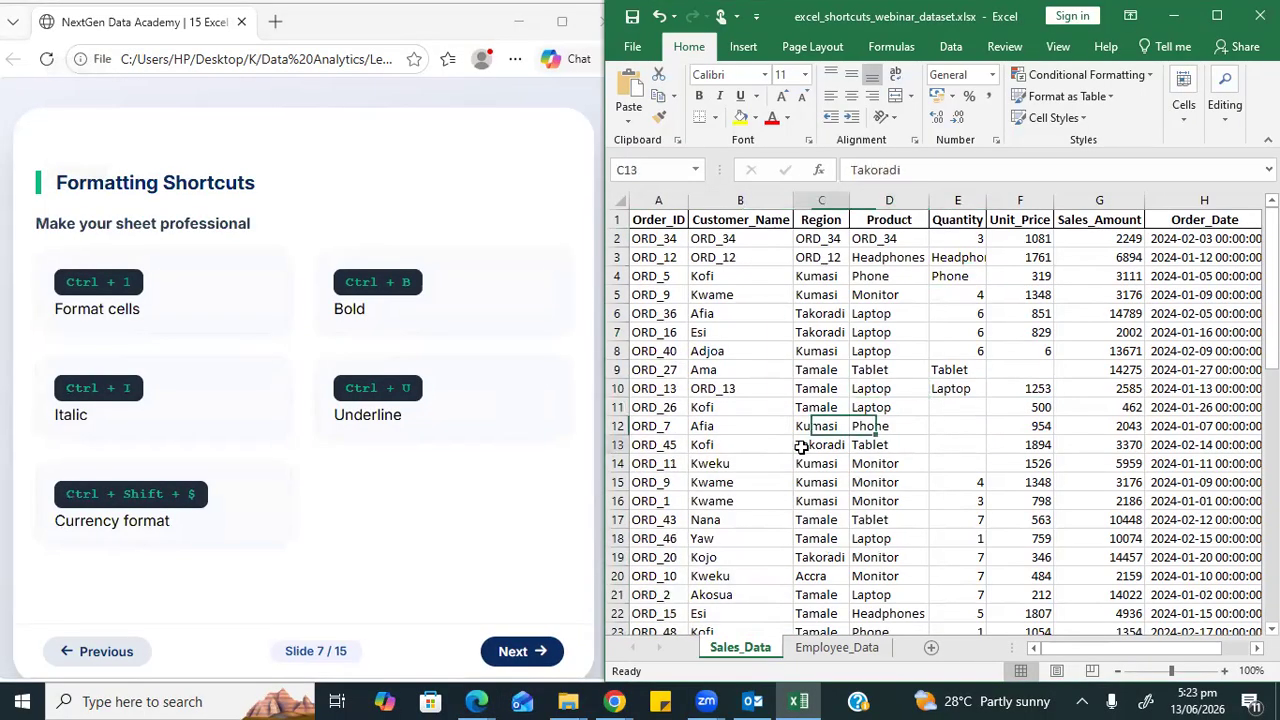
left_click(852, 331)
left_click(734, 258)
key("shift+Down")
key("ctrl+c")
left_click(737, 240)
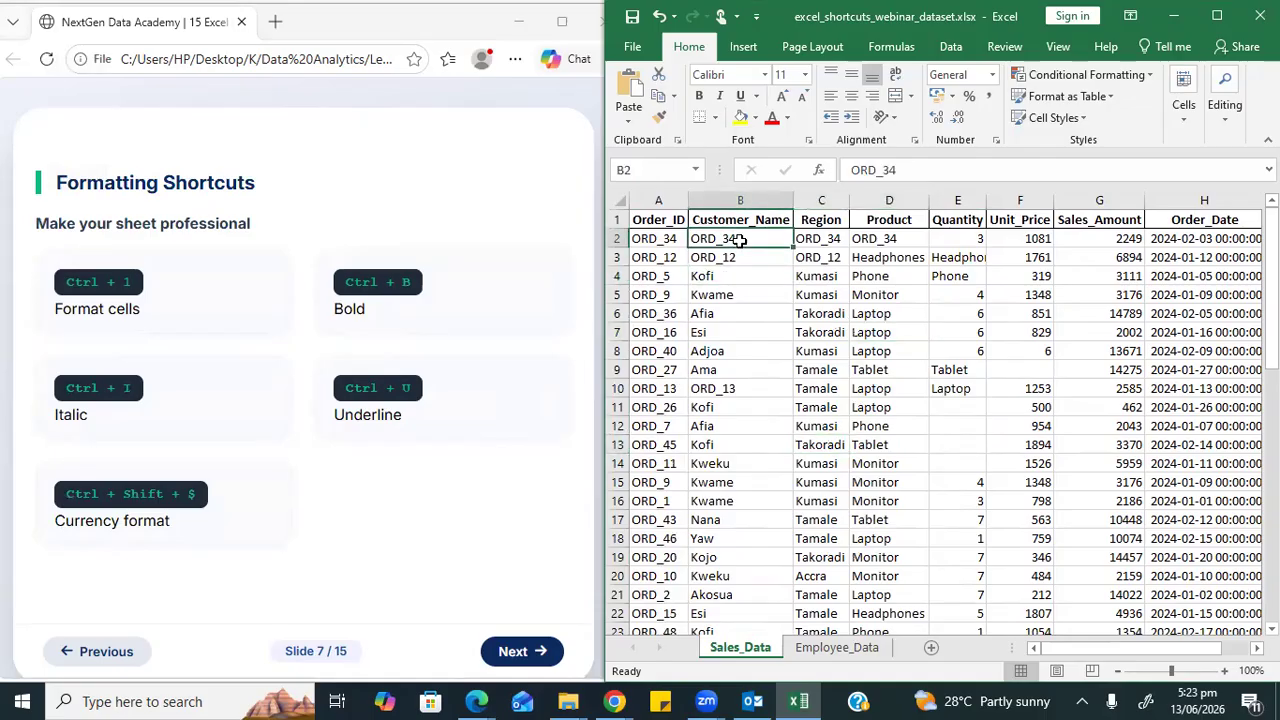
key("ctrl+b")
left_click(733, 257)
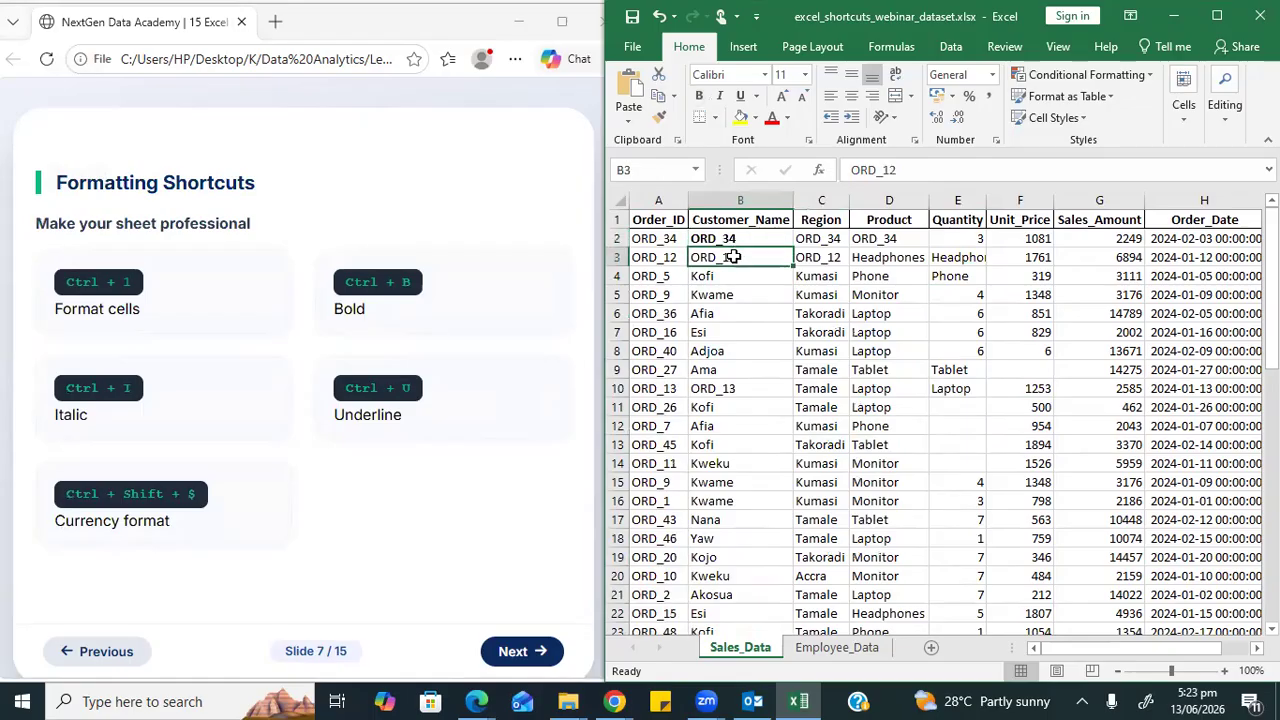
key("ctrl+u")
left_click(946, 357)
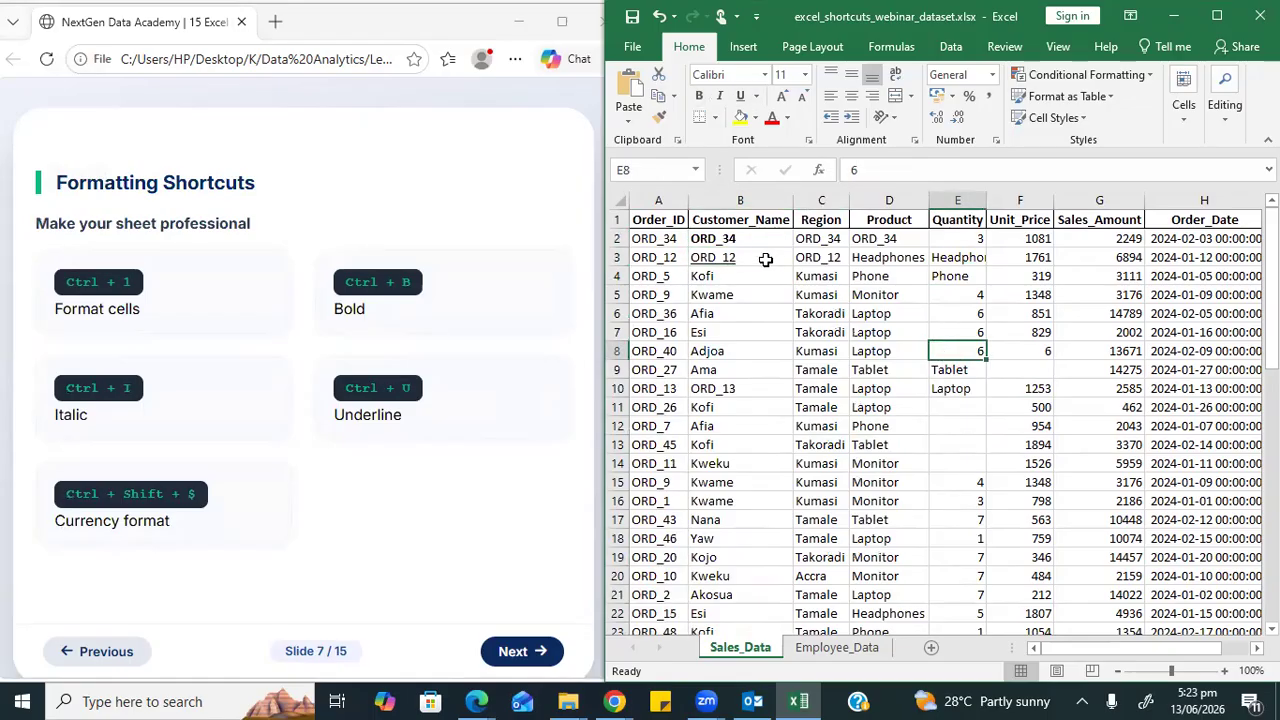
Bold the Customer_Name entries in B5:B12 and underline the entries in B13:B21
left_click_drag(712, 294, 718, 424)
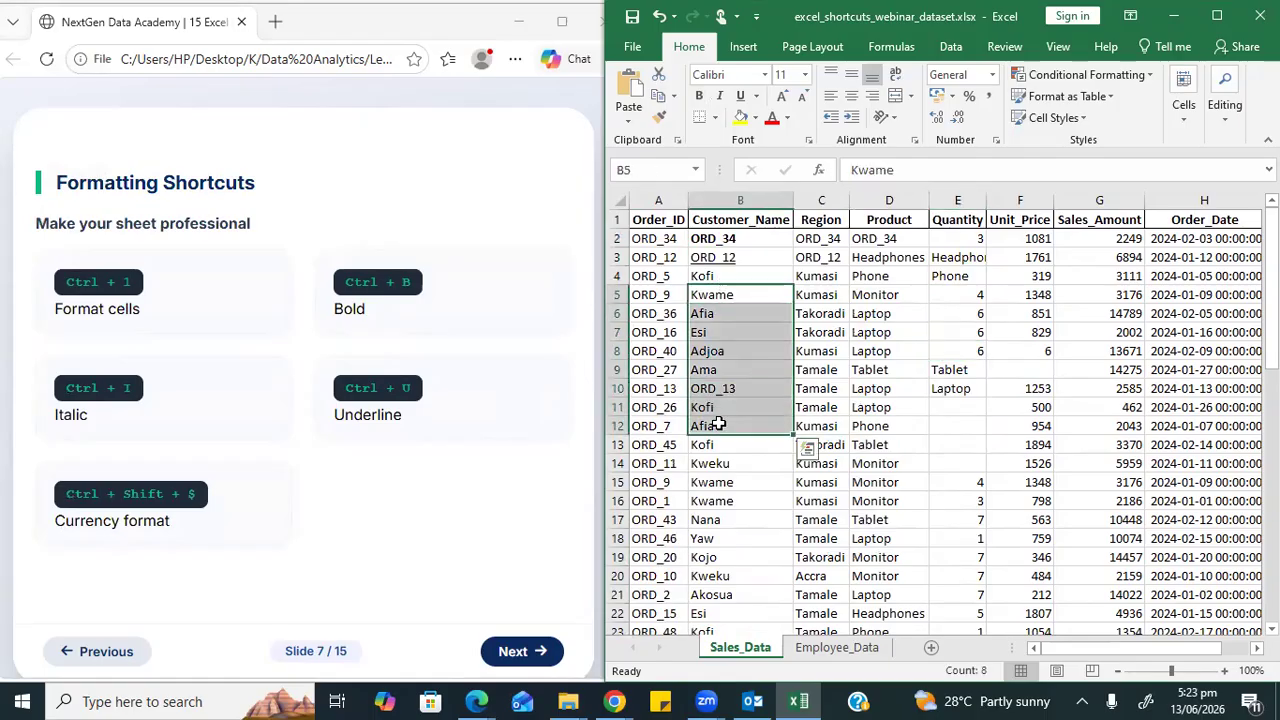
key("ctrl+b")
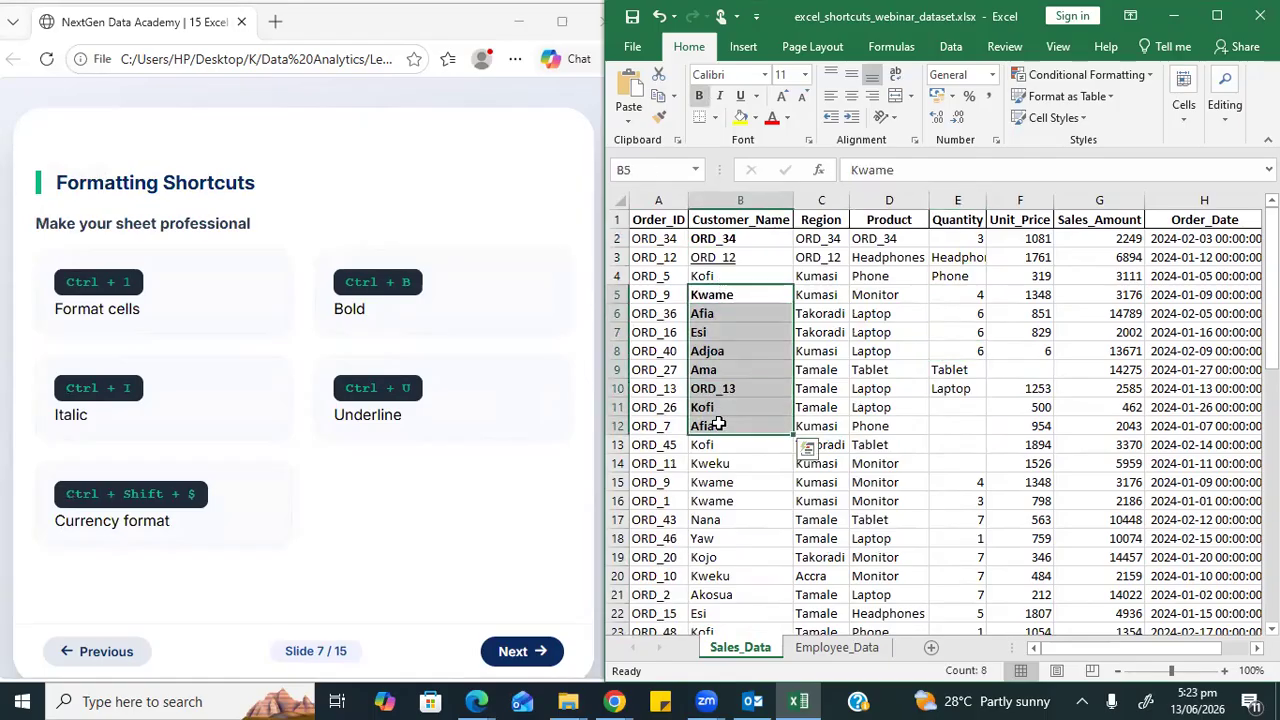
scroll(977, 371, "down", 1)
scroll(981, 373, "down", 1)
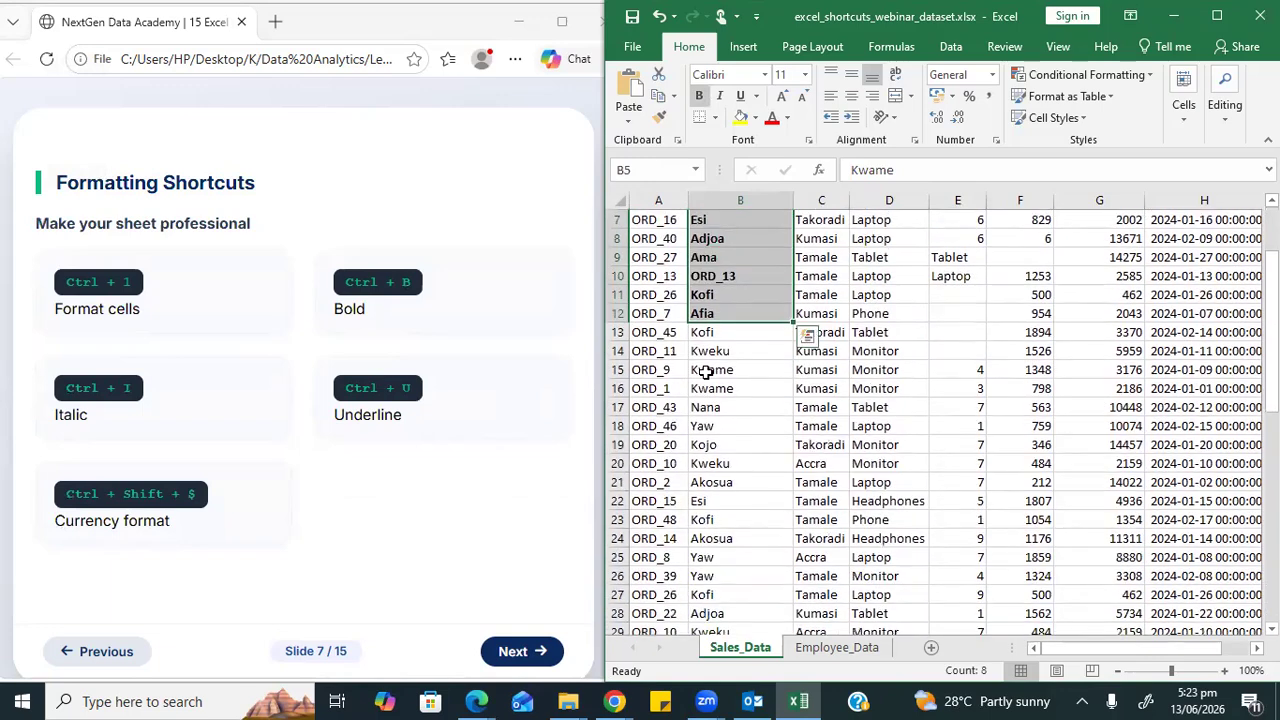
left_click_drag(750, 334, 733, 474)
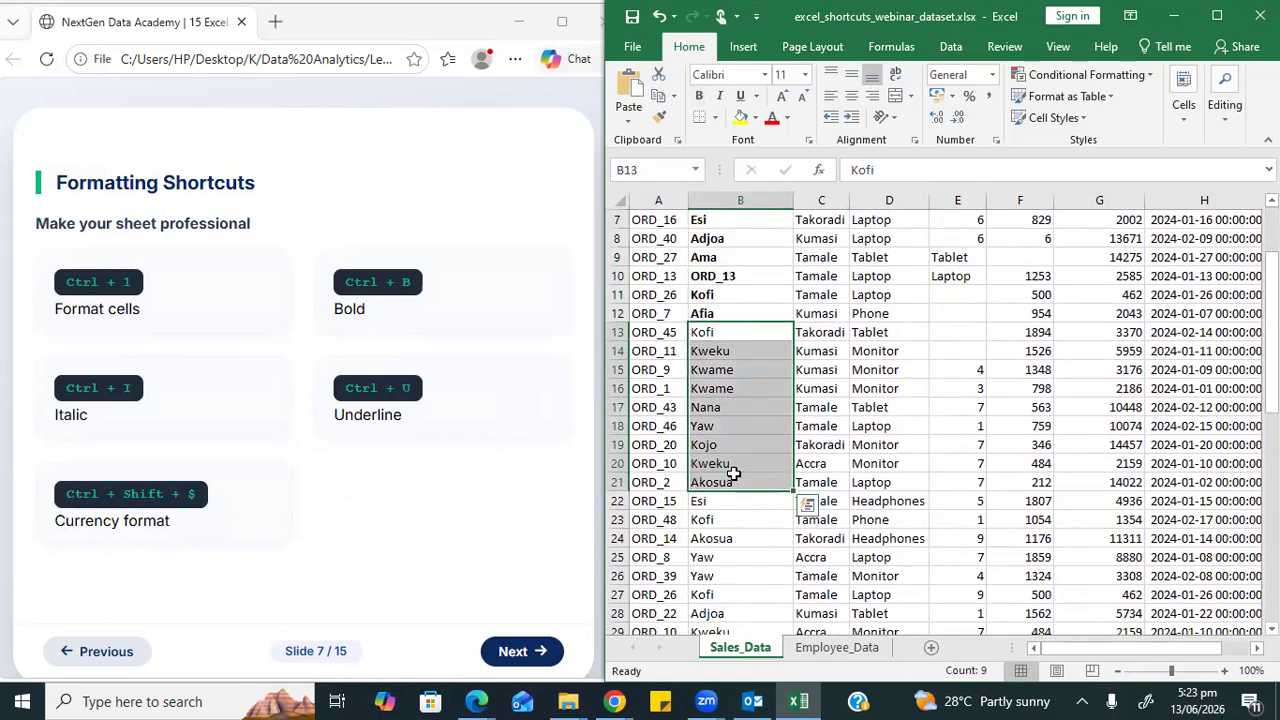
key("ctrl+u")
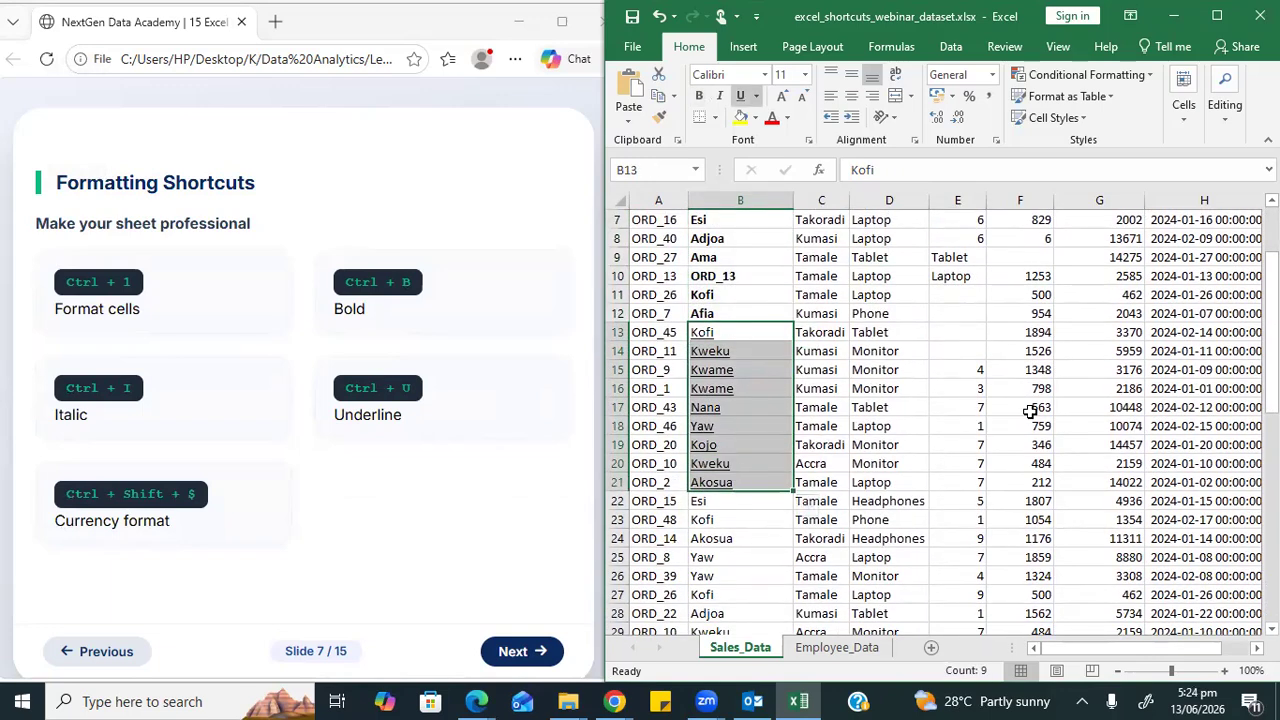
Italicize the Region entries in cells C11:C21
left_click(1030, 410)
left_click_drag(826, 297, 831, 477)
key("ctrl+i")
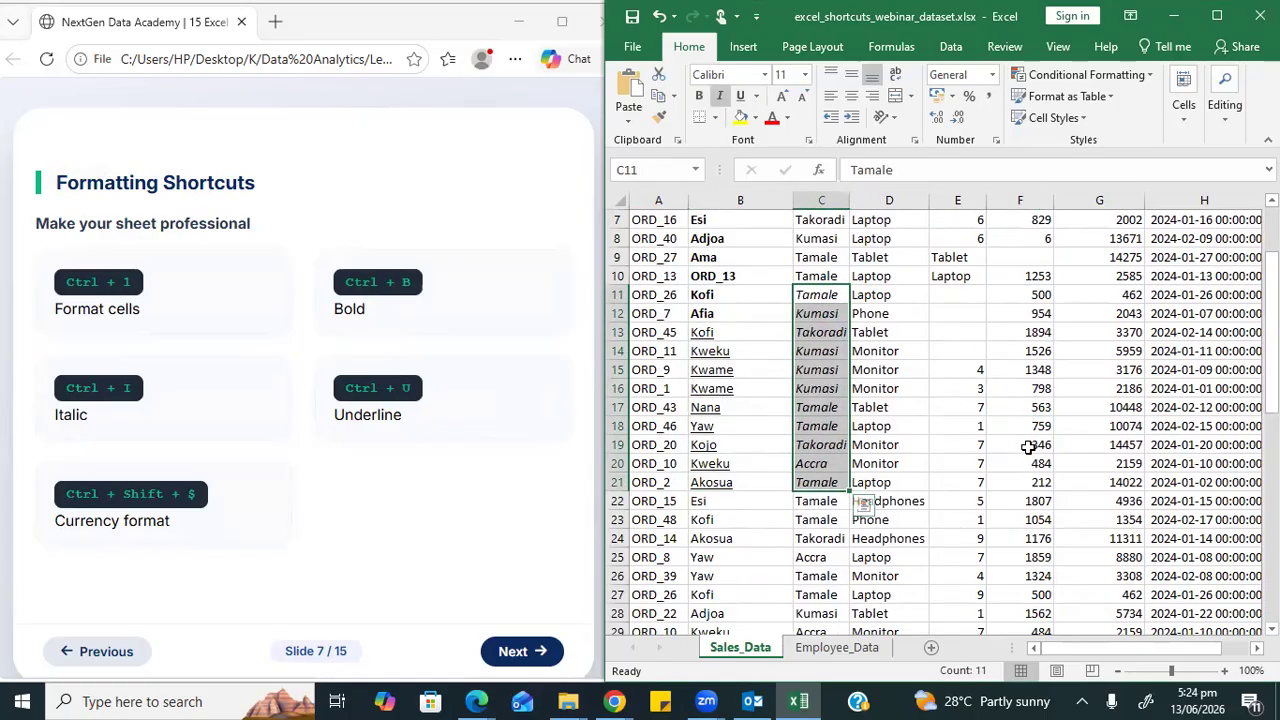
scroll(1014, 489, "down", 1)
scroll(1014, 490, "up", 3)
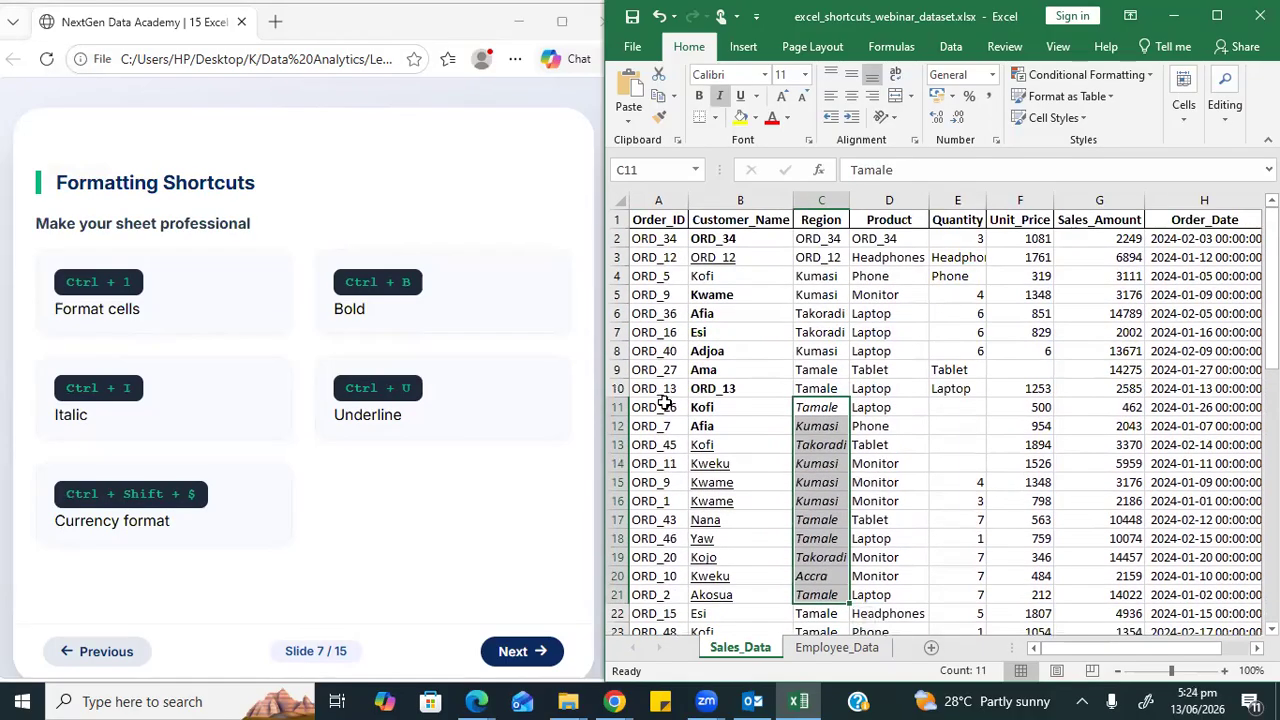
View the Format Cells options for Product cell D4 and close them without applying a change
left_click(887, 281)
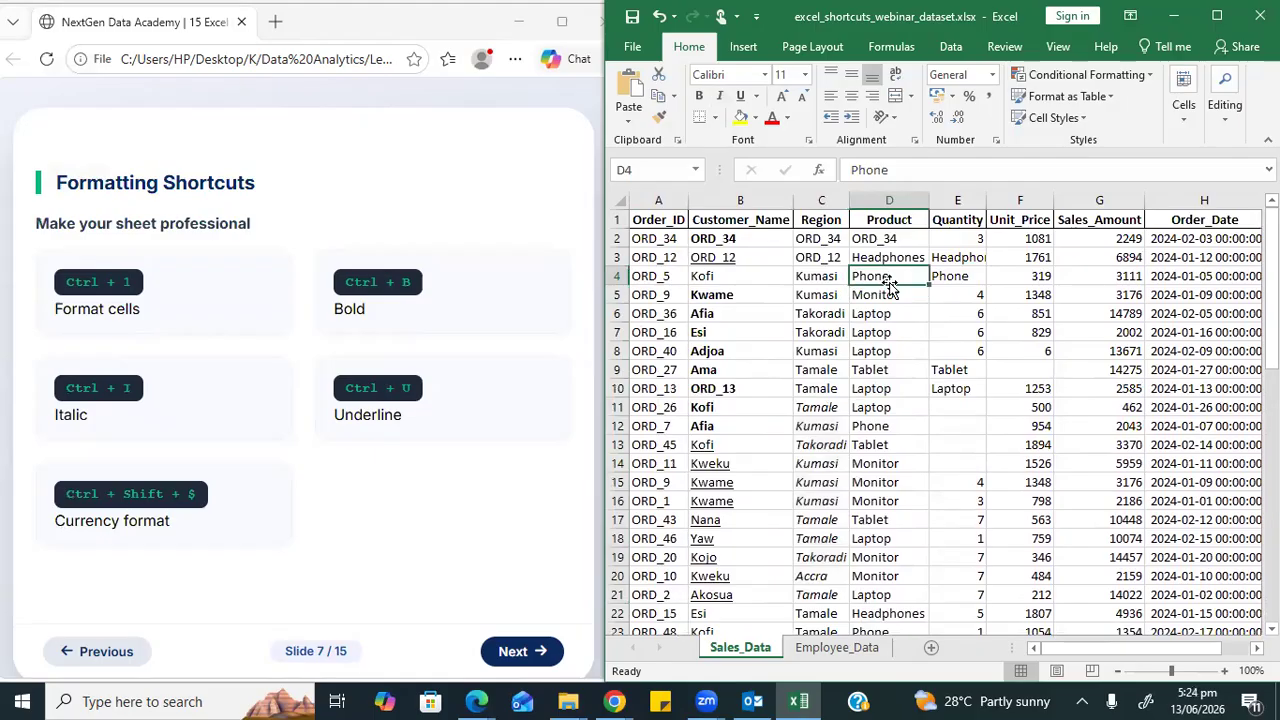
key("ctrl+1")
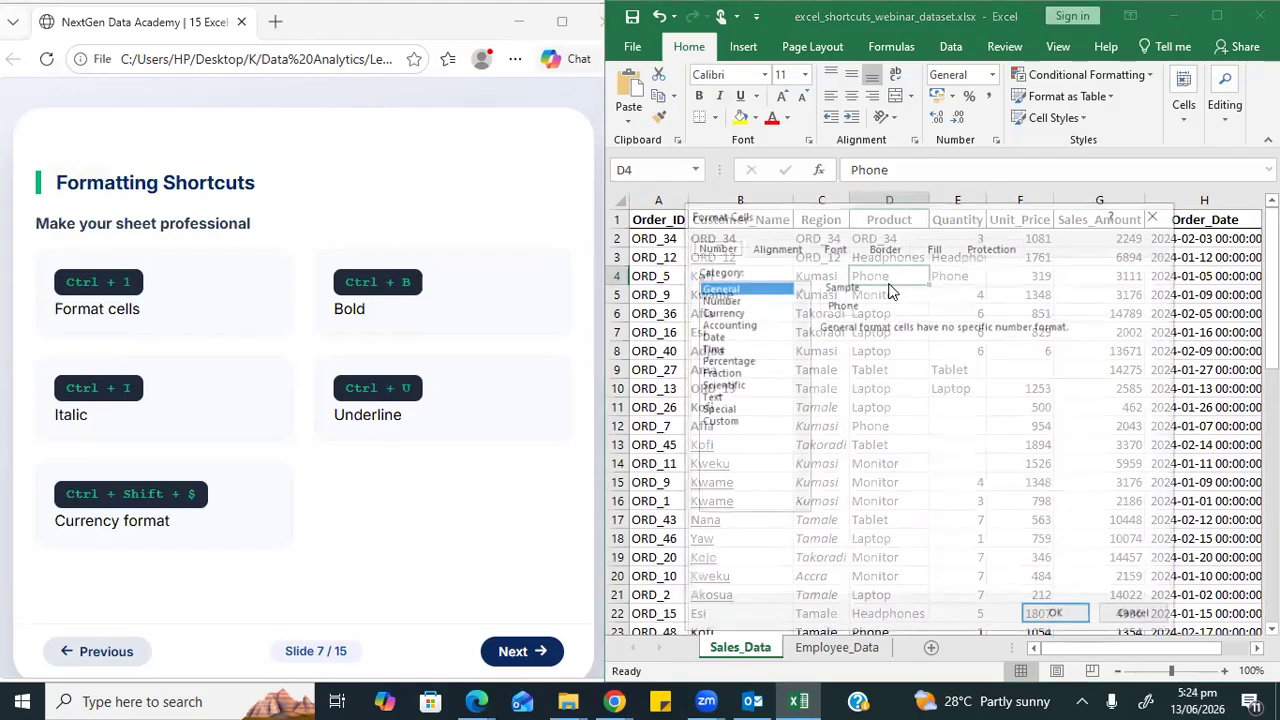
left_click(1157, 216)
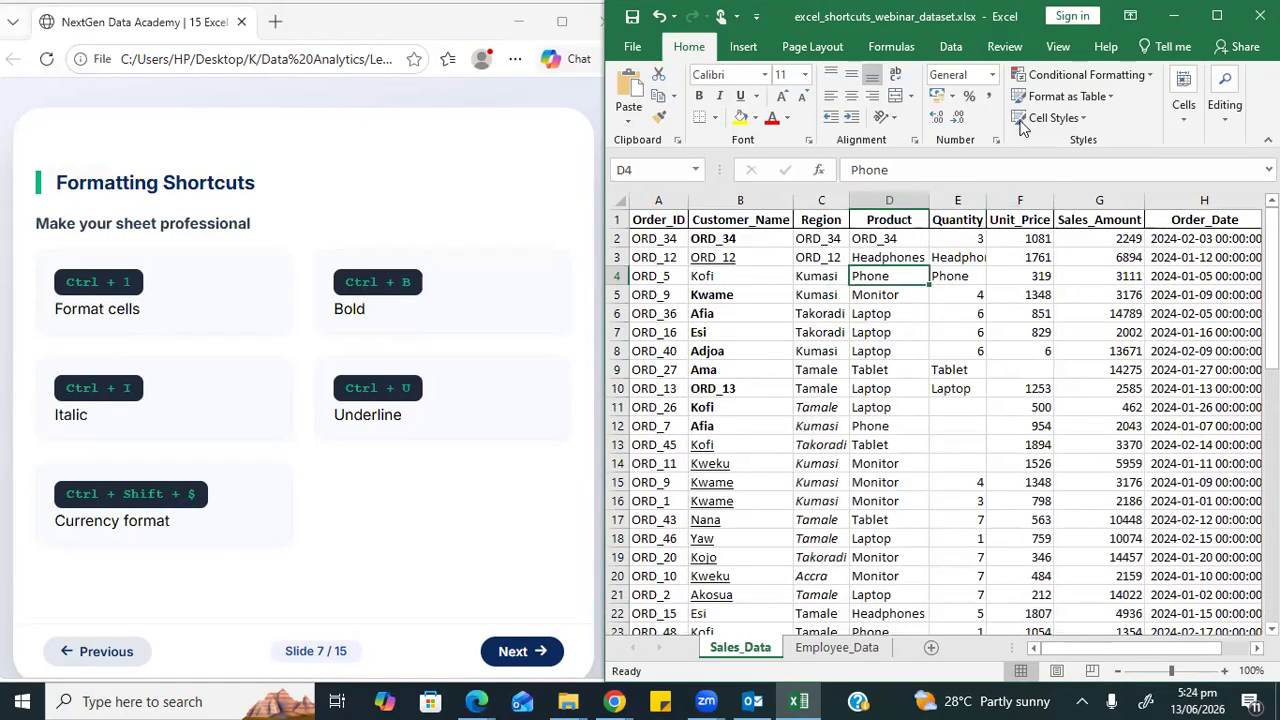
Browse the number format categories for Region cell C3 and apply Currency with the GH₵ symbol and 2 decimal places
left_click(819, 258)
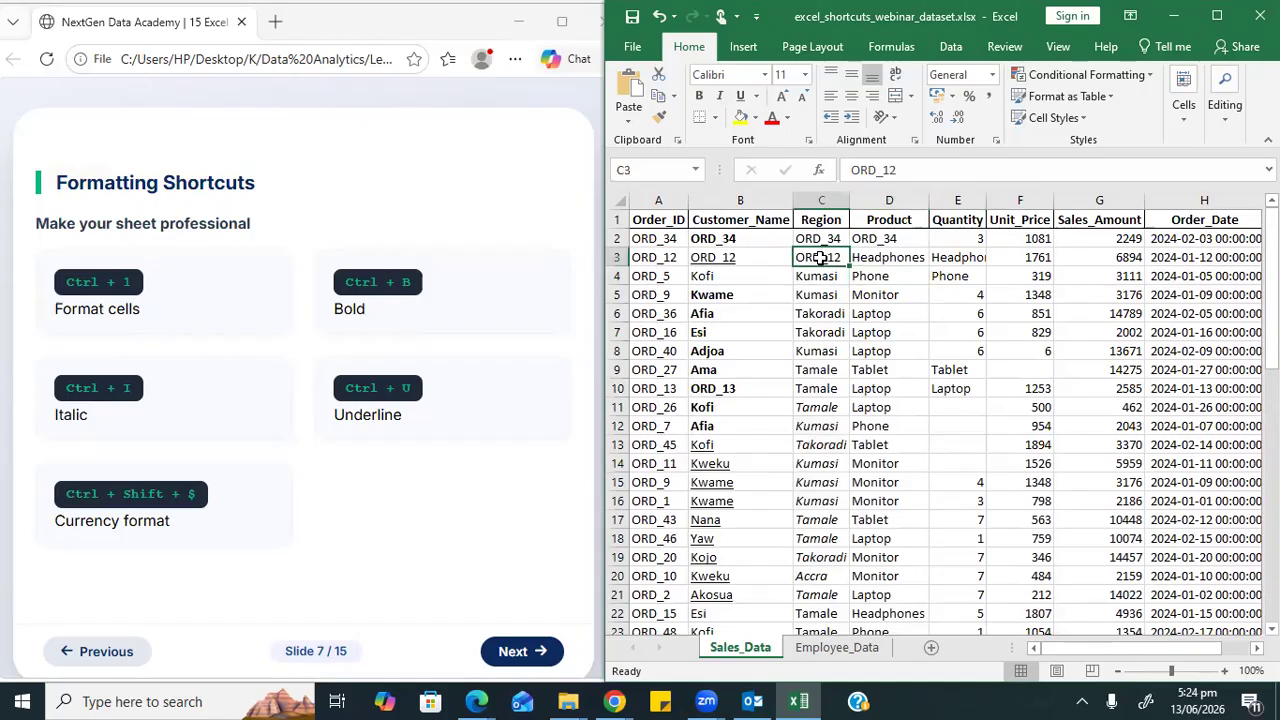
key("ctrl+1")
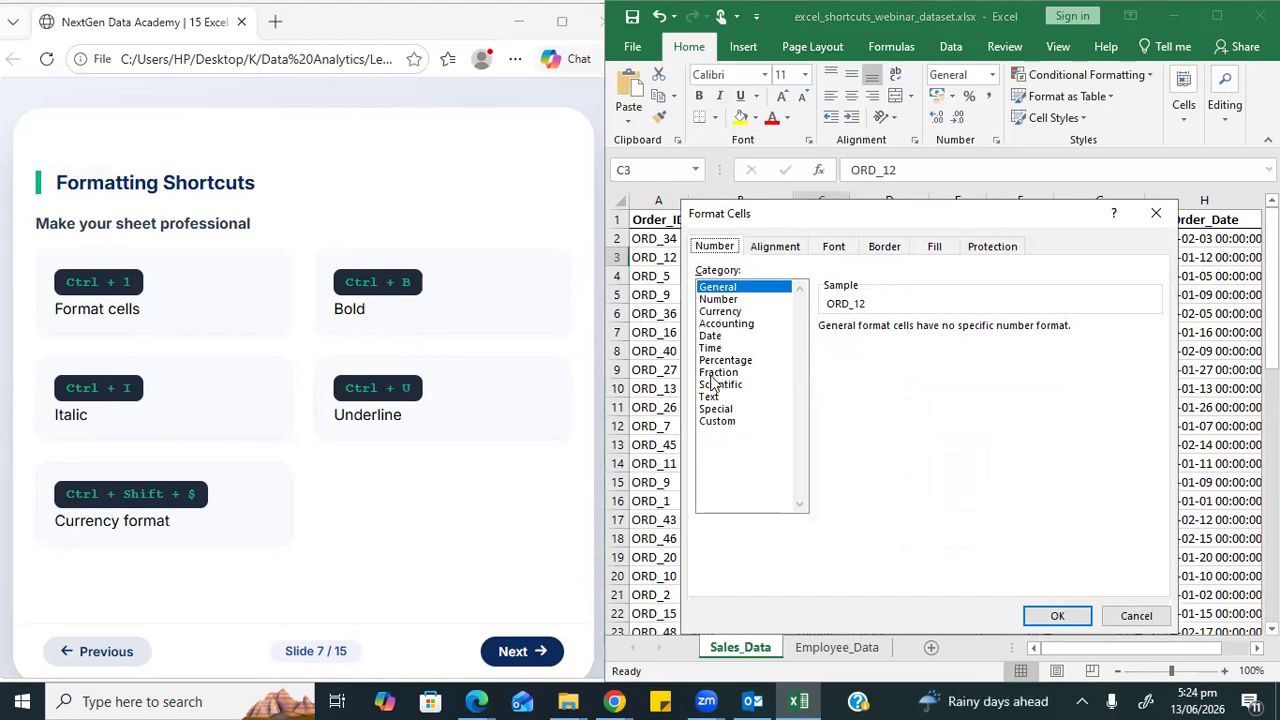
left_click(725, 300)
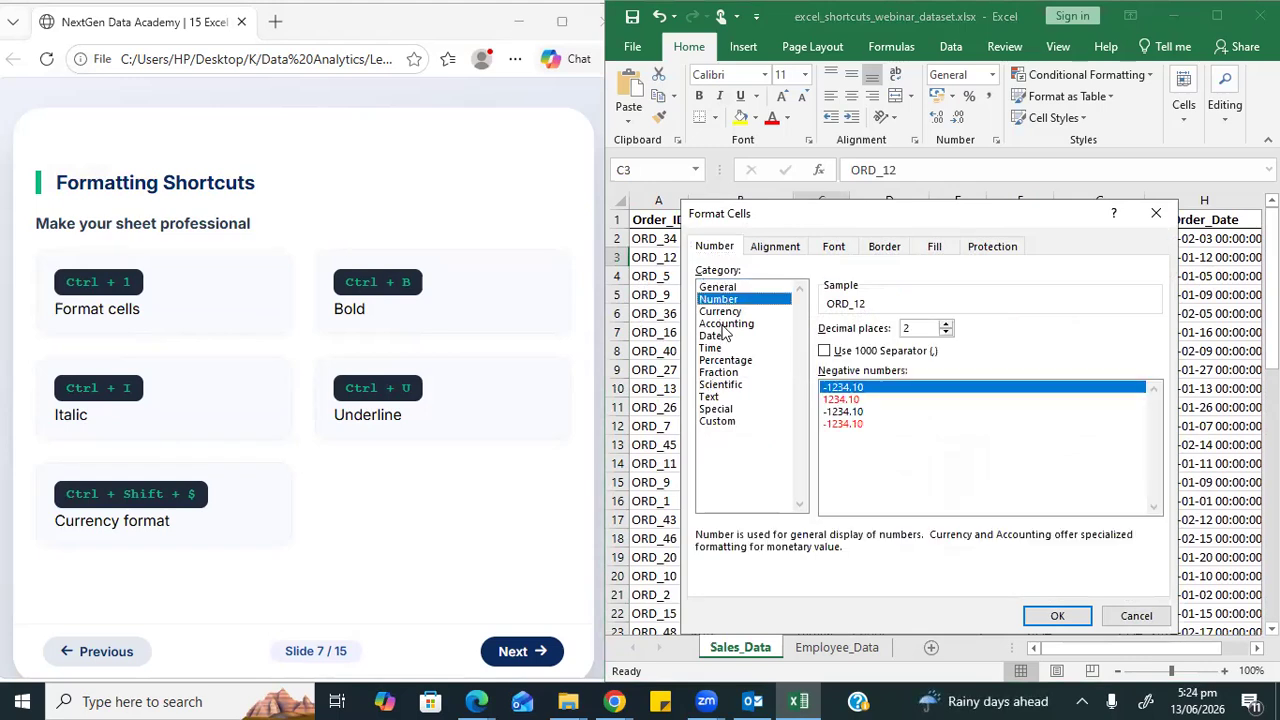
left_click(721, 337)
left_click(719, 362)
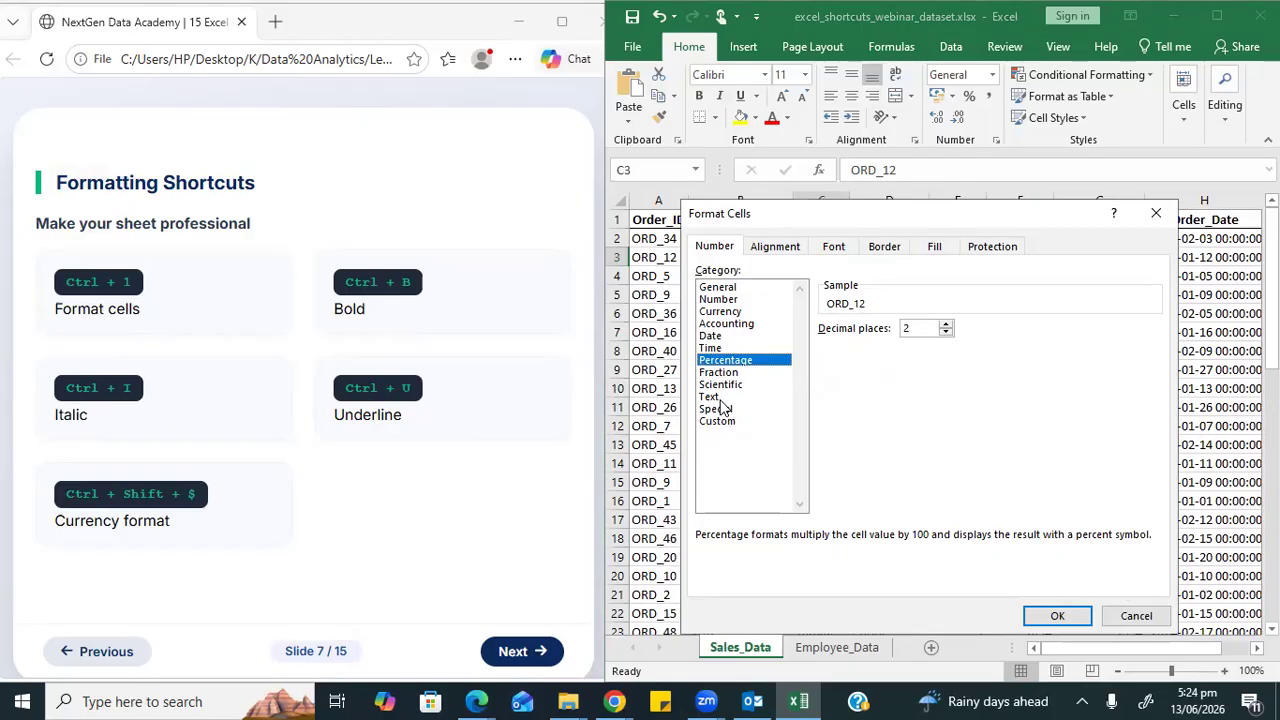
left_click(716, 408)
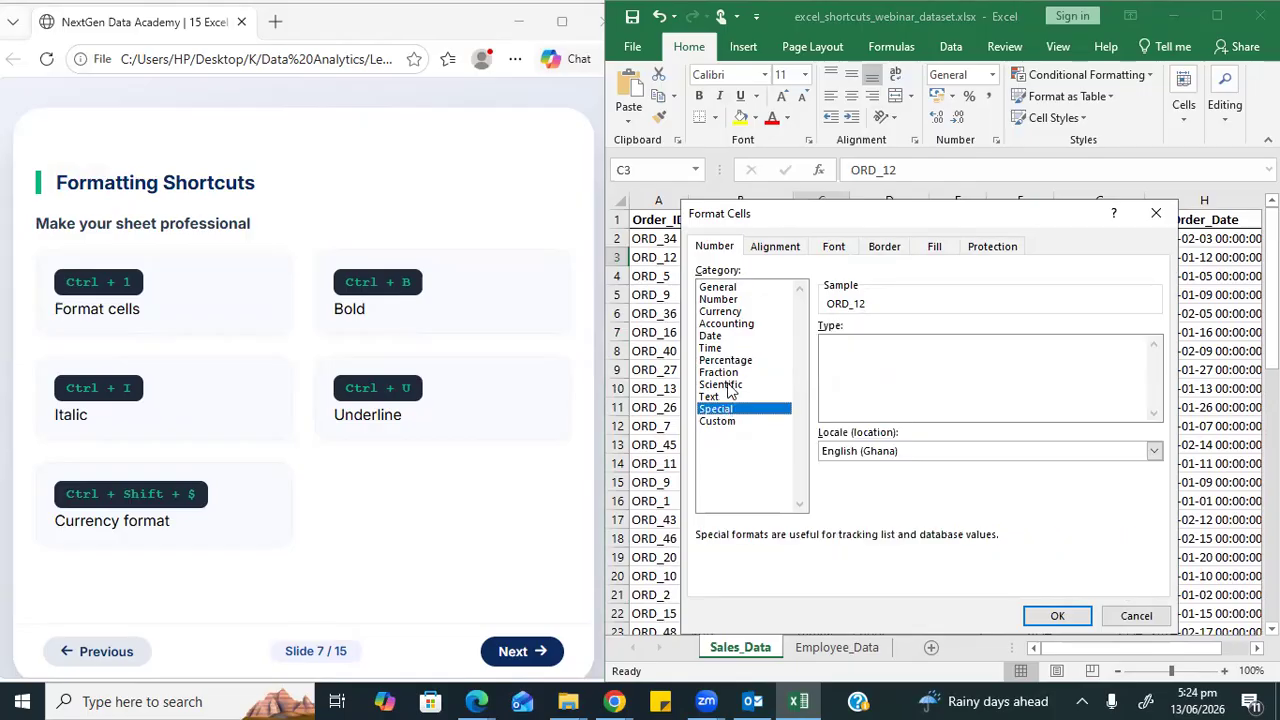
left_click(720, 311)
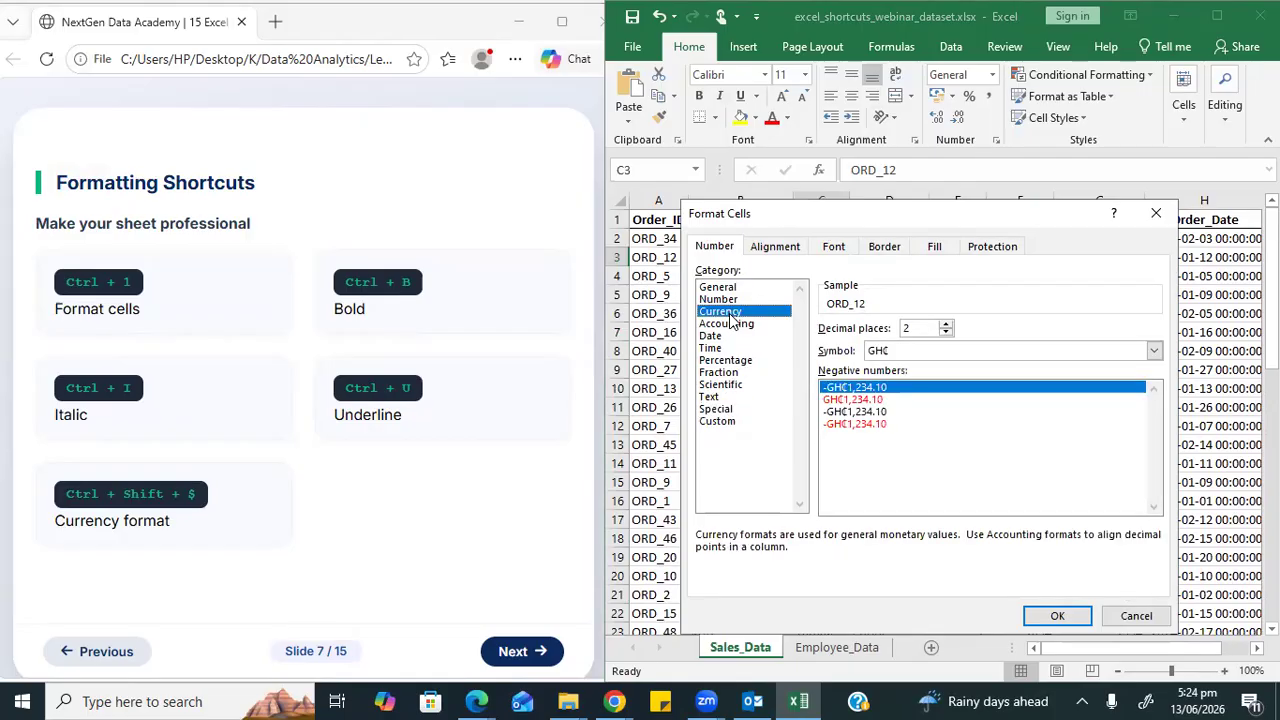
left_click(1046, 617)
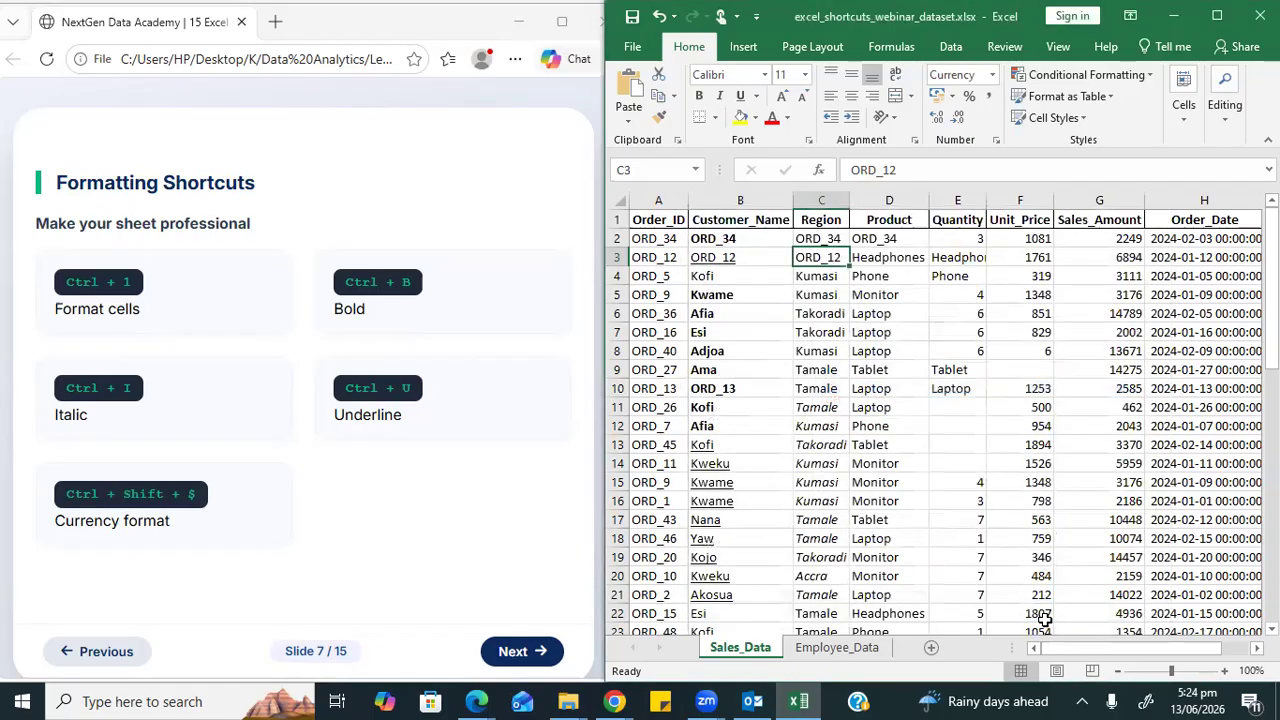
Format Unit_Price cell F2 as Currency
left_click(1038, 257)
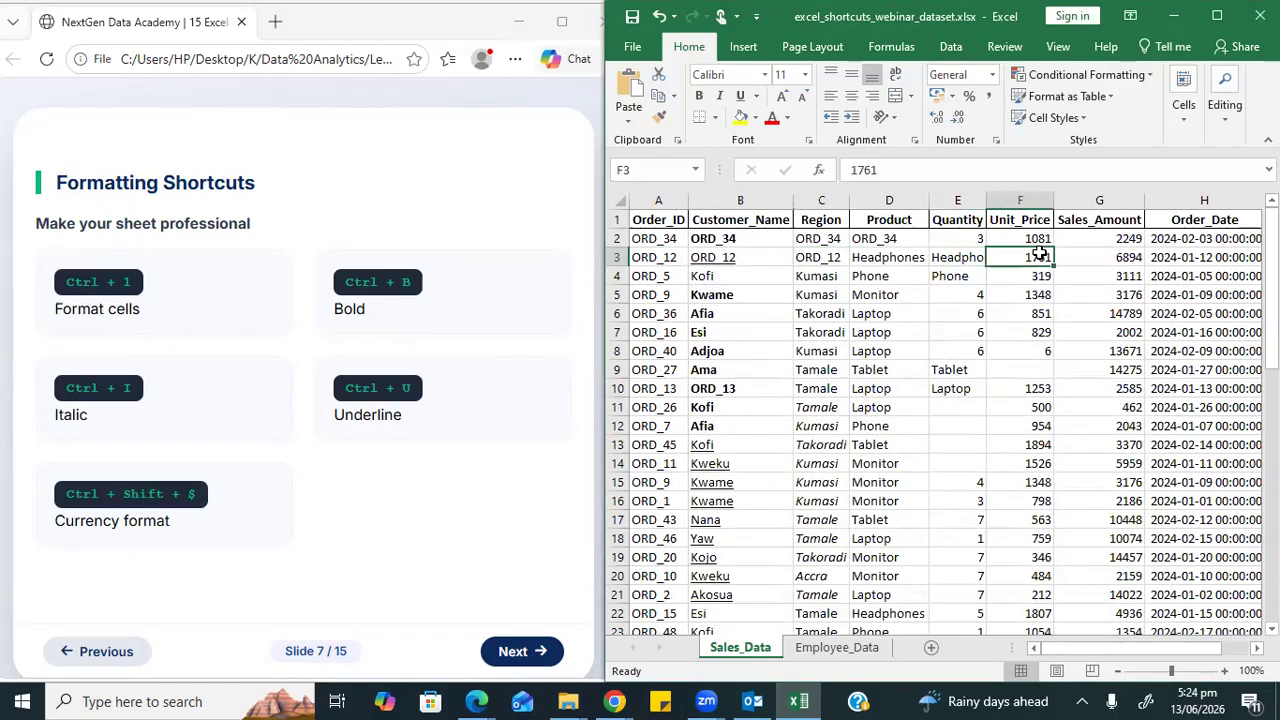
left_click(1032, 236)
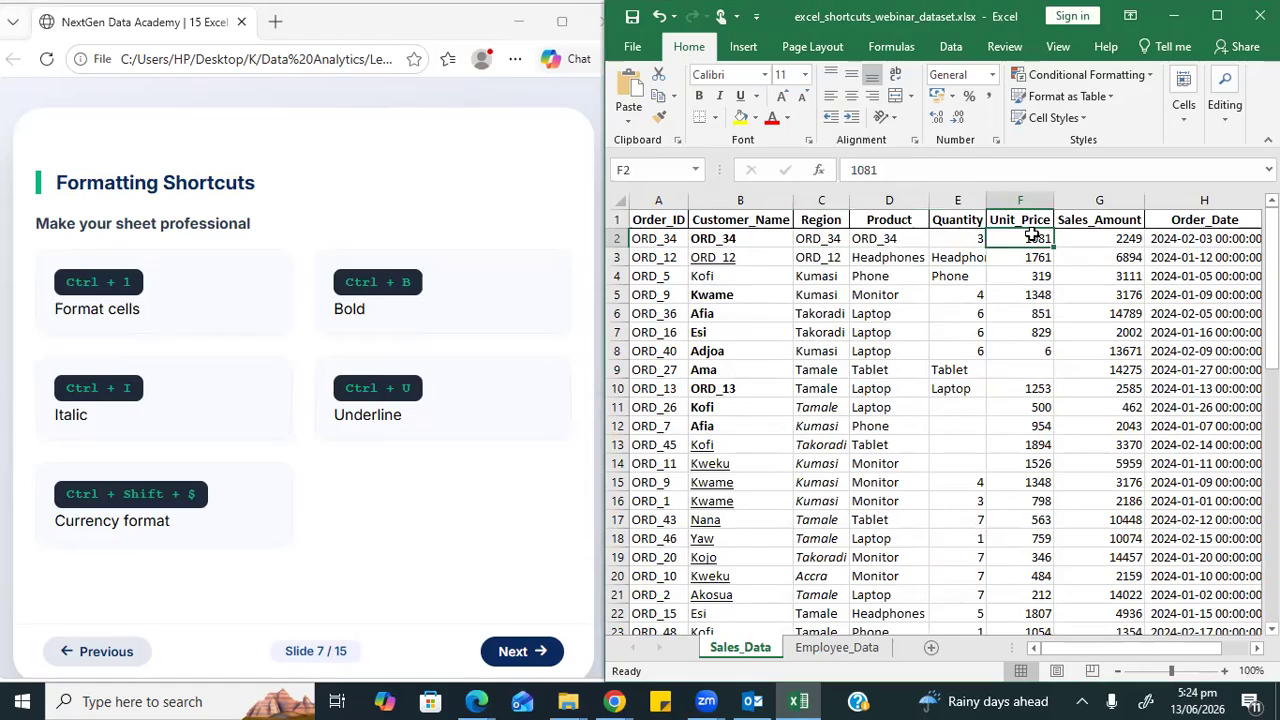
key("ctrl+1")
left_click(737, 313)
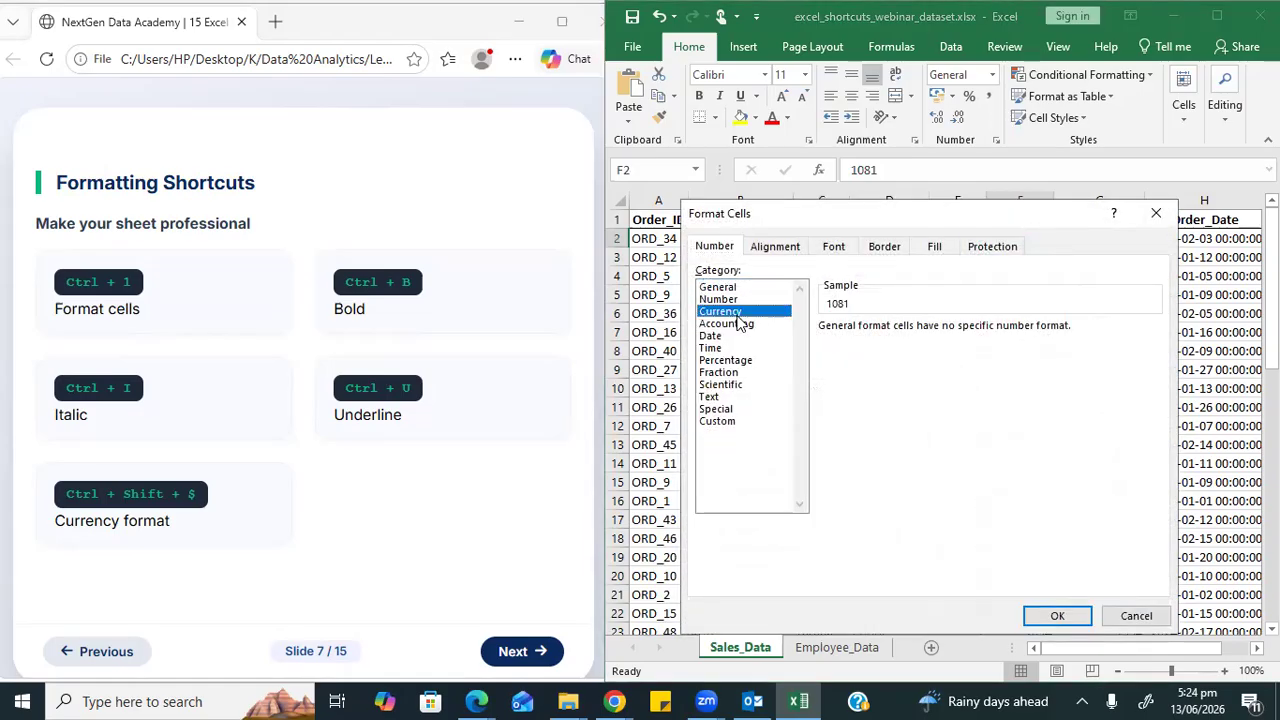
left_click(1058, 617)
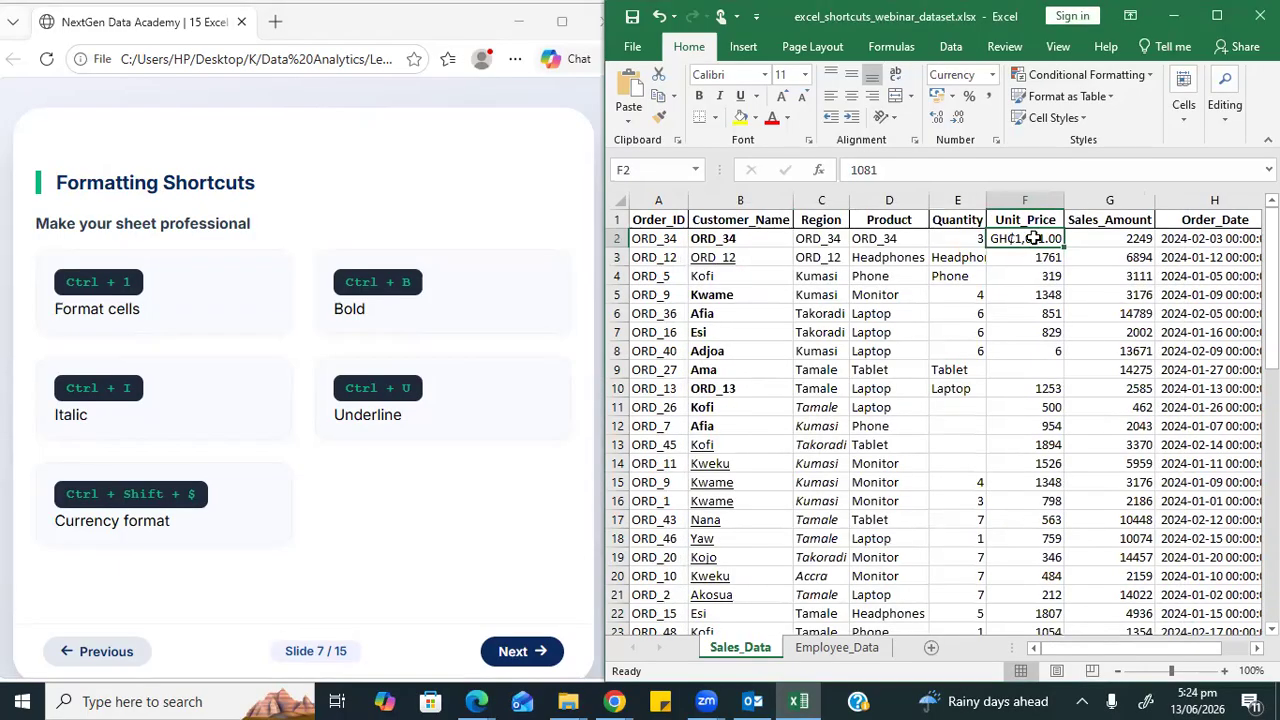
Look through the number format categories for Sales_Amount cell G2 and apply the Fraction format
left_click(1031, 255)
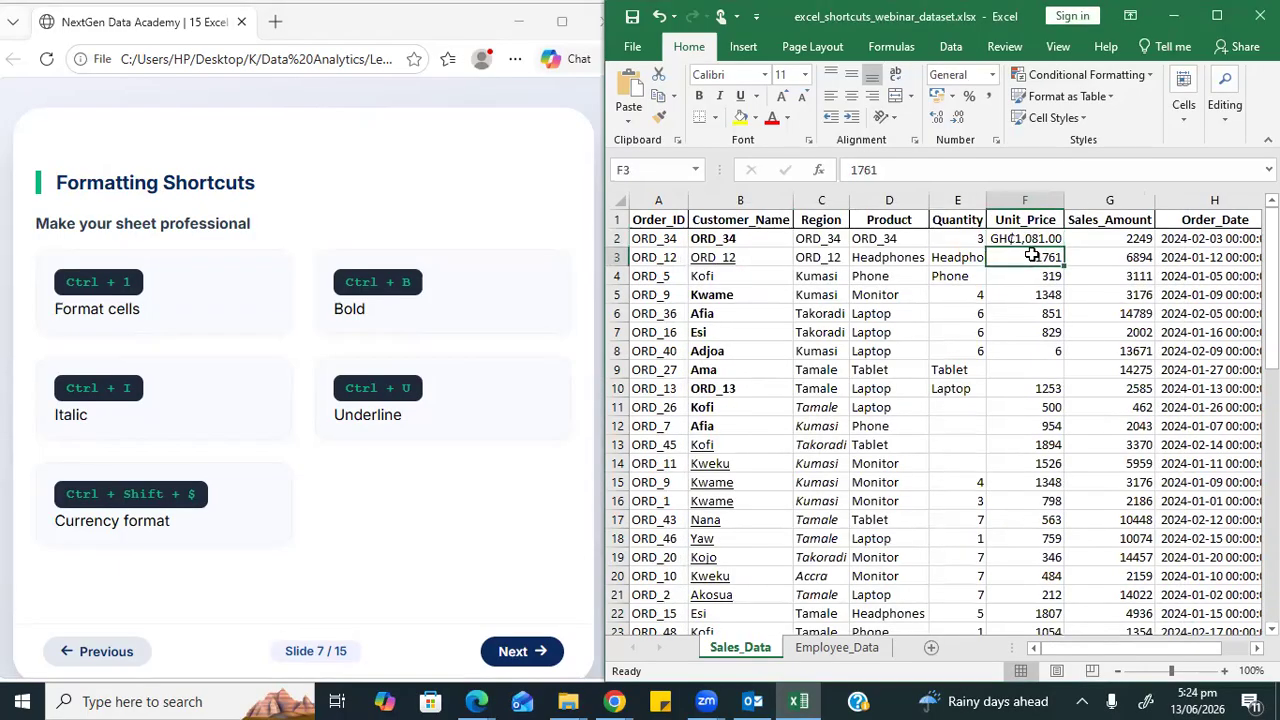
left_click(1103, 245)
scroll(1103, 250, "right", 1)
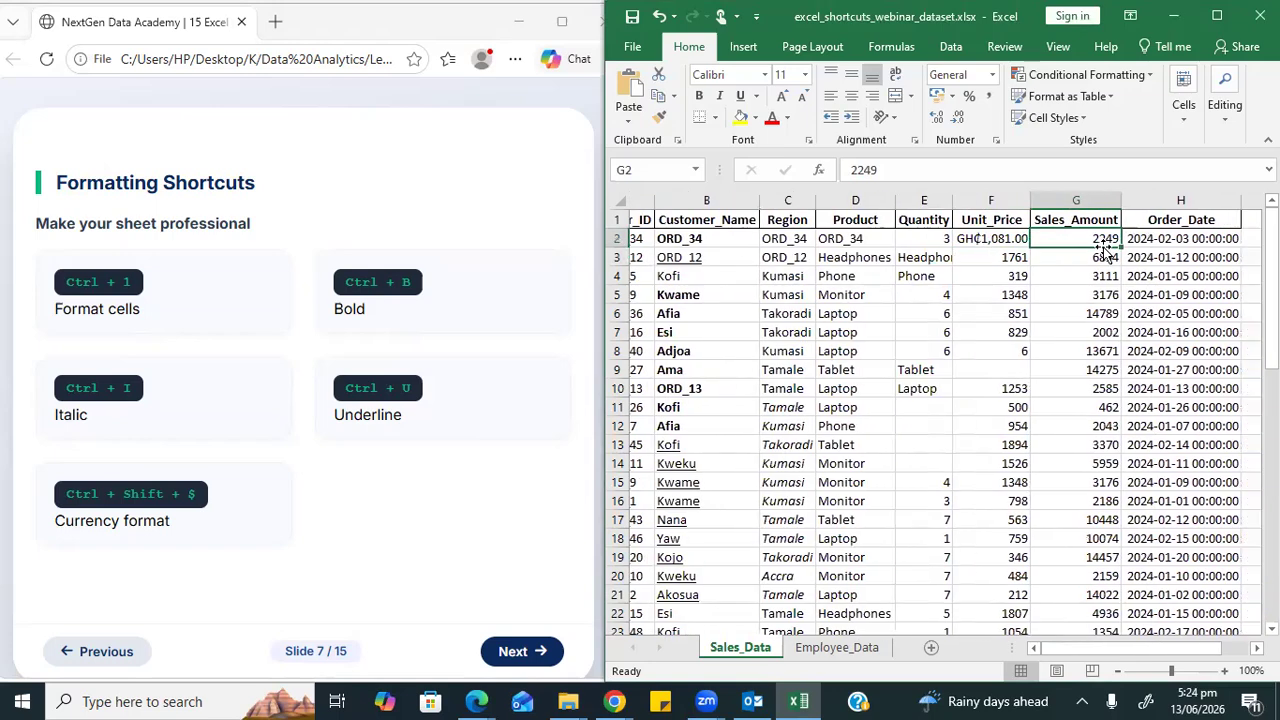
scroll(1103, 247, "right", 1)
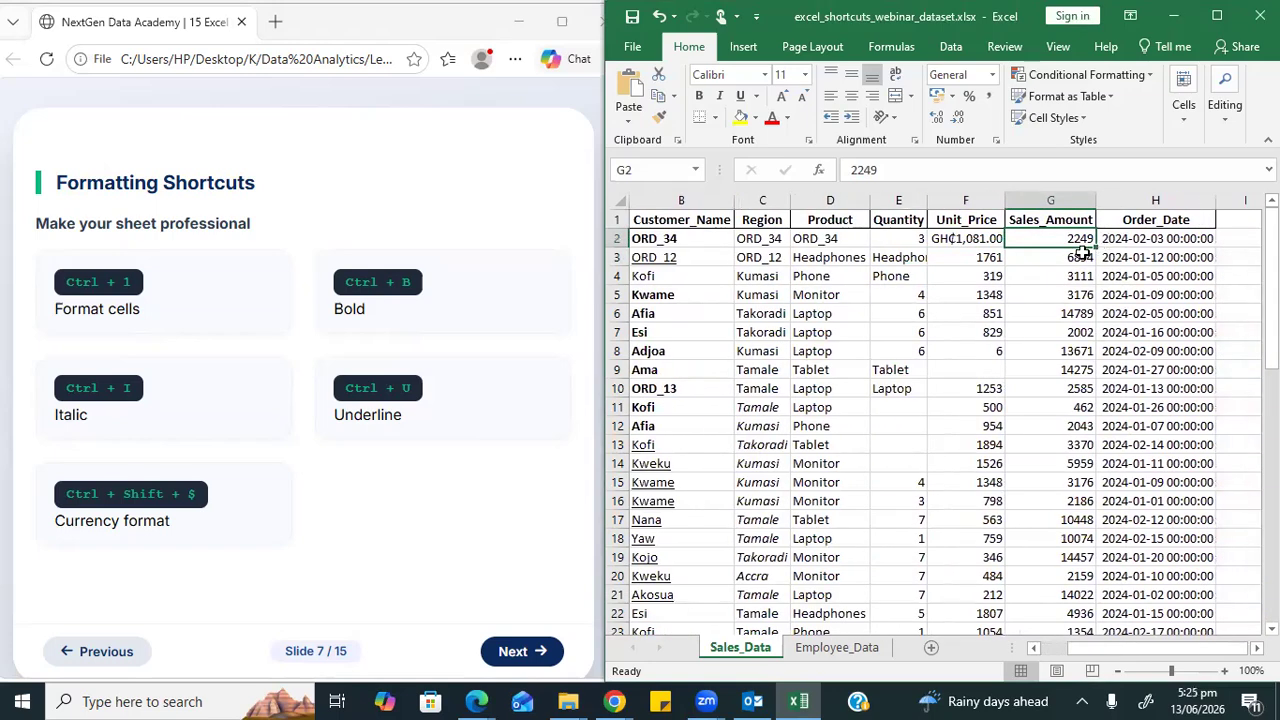
key("ctrl+1")
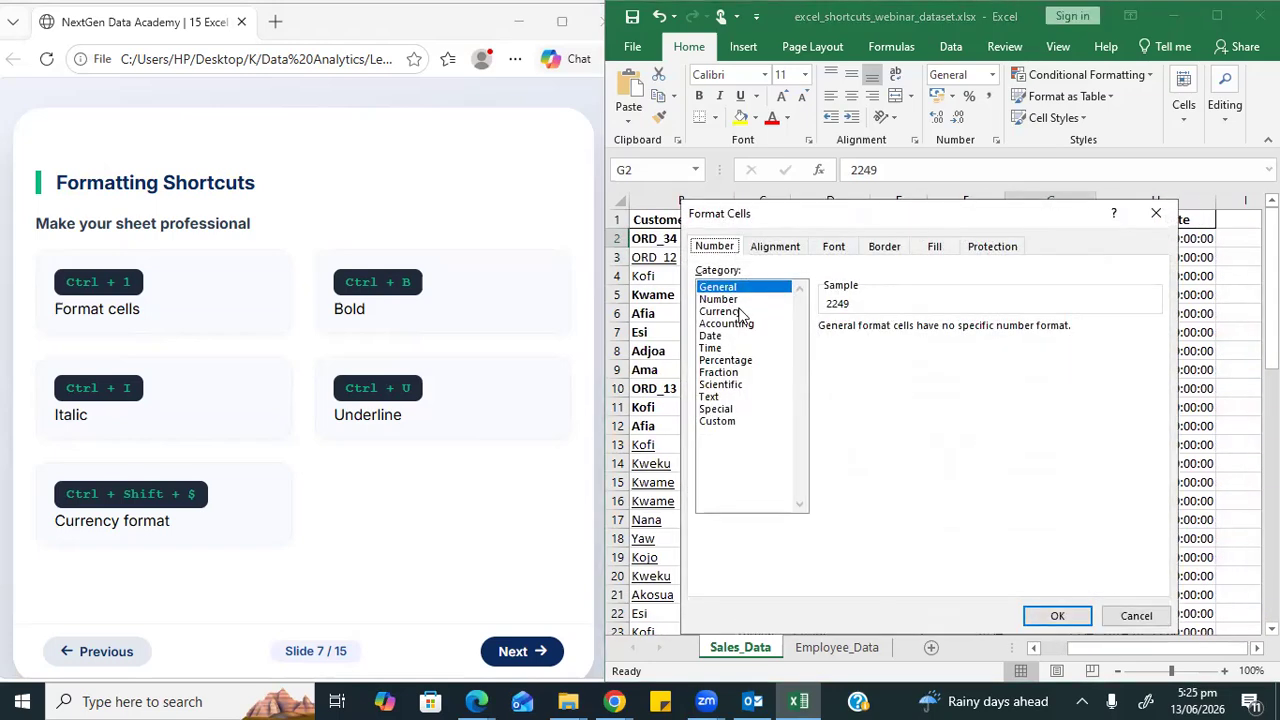
left_click(718, 337)
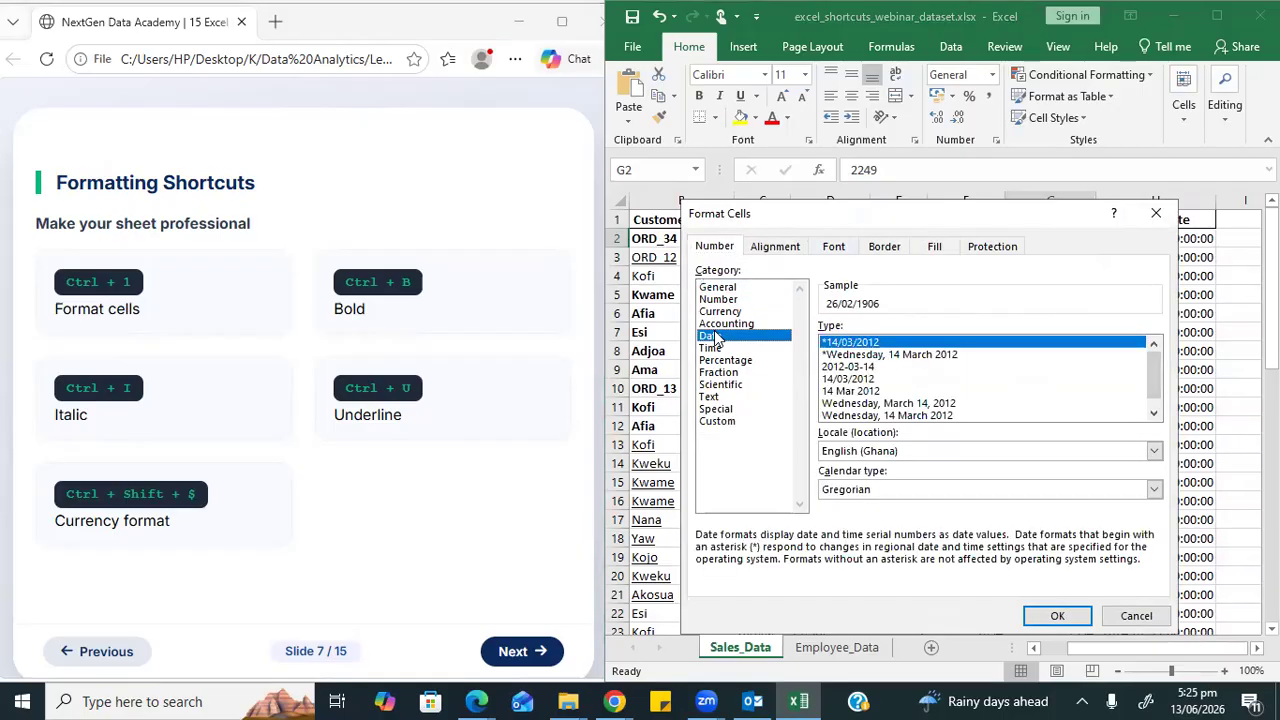
mouse_move(717, 286)
left_mouse_down()
mouse_move(716, 410)
mouse_move(718, 289)
left_mouse_up()
left_click(719, 299)
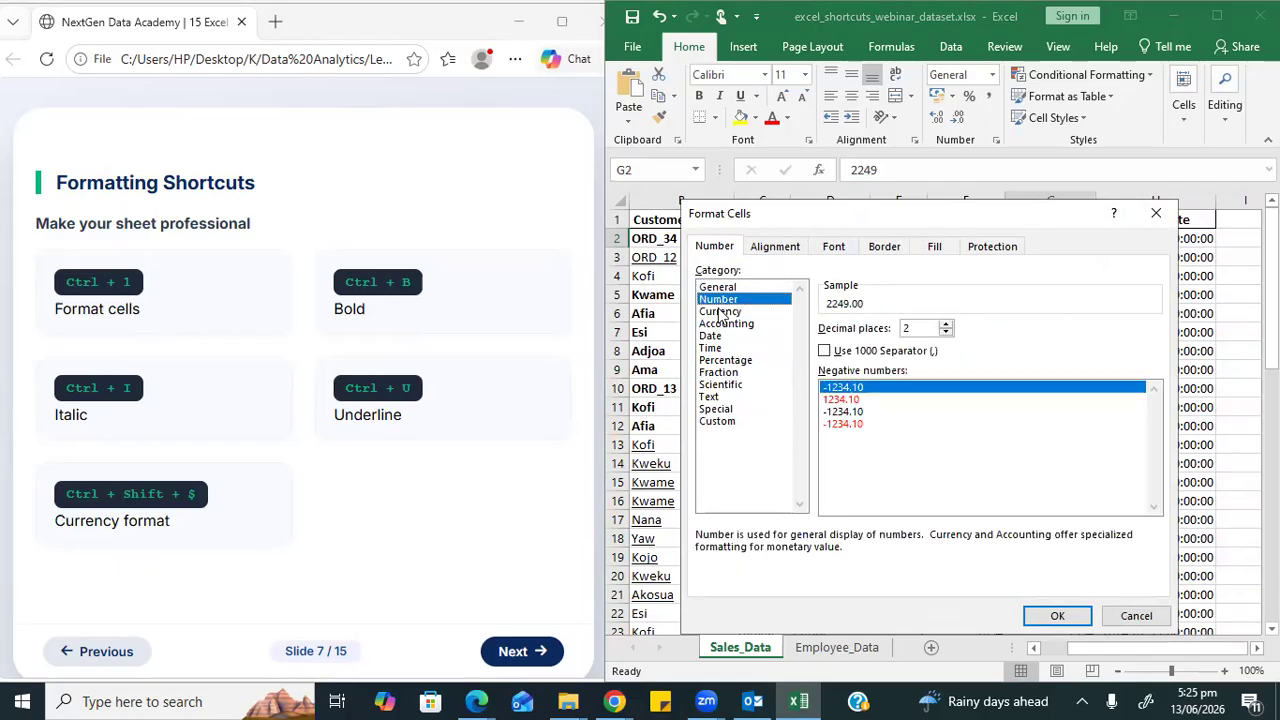
left_click(720, 311)
left_click_drag(717, 336, 717, 374)
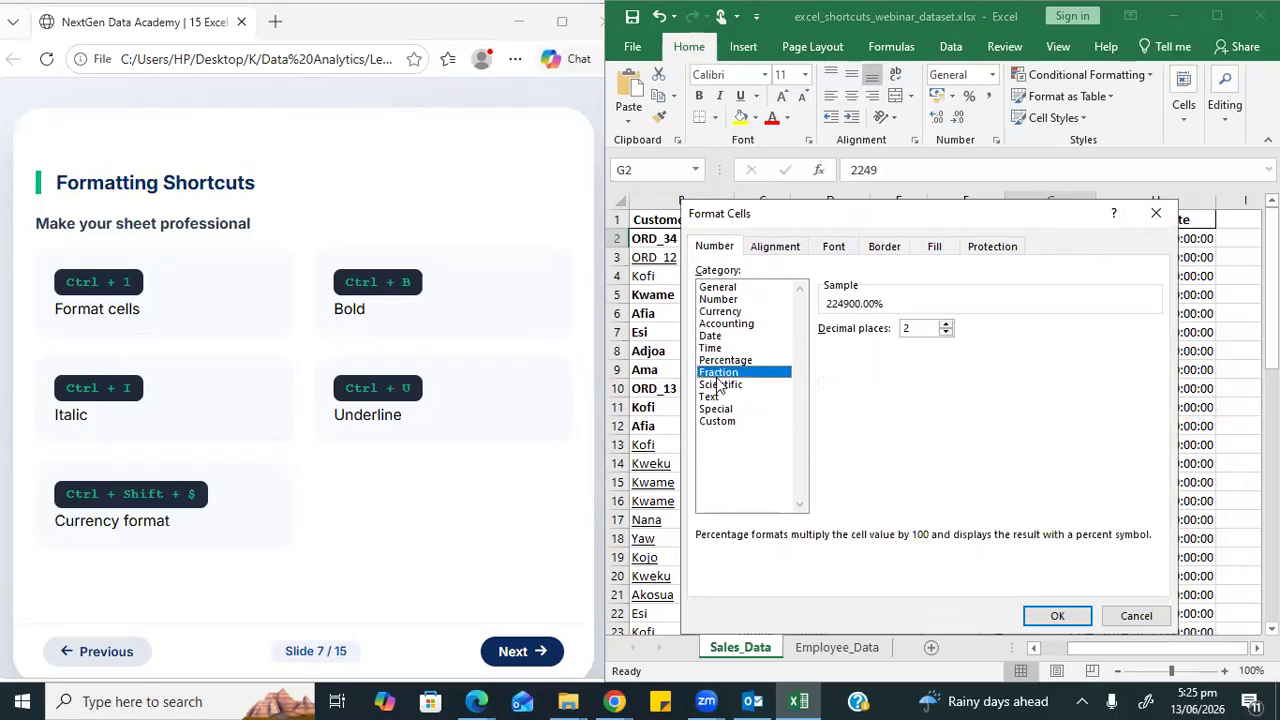
left_click(1078, 623)
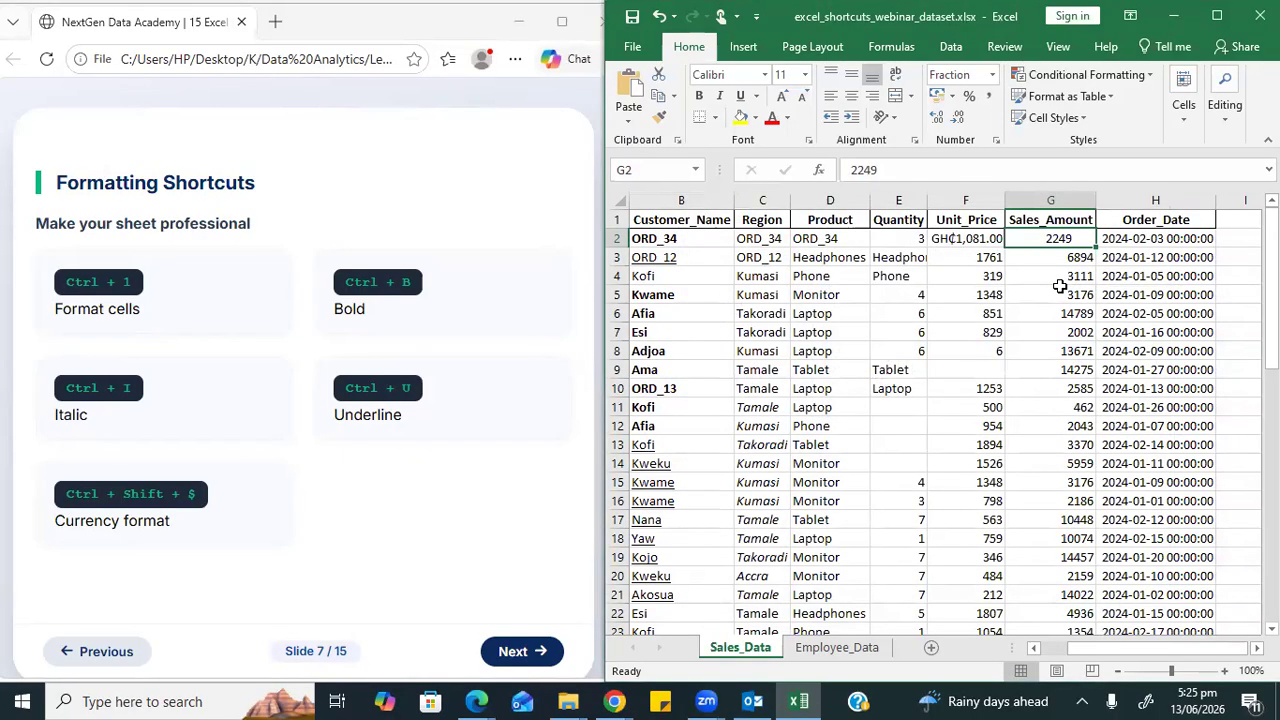
Format Unit_Price cell F3 as Percentage with 2 decimal places, and undo that format change
left_click(1000, 262)
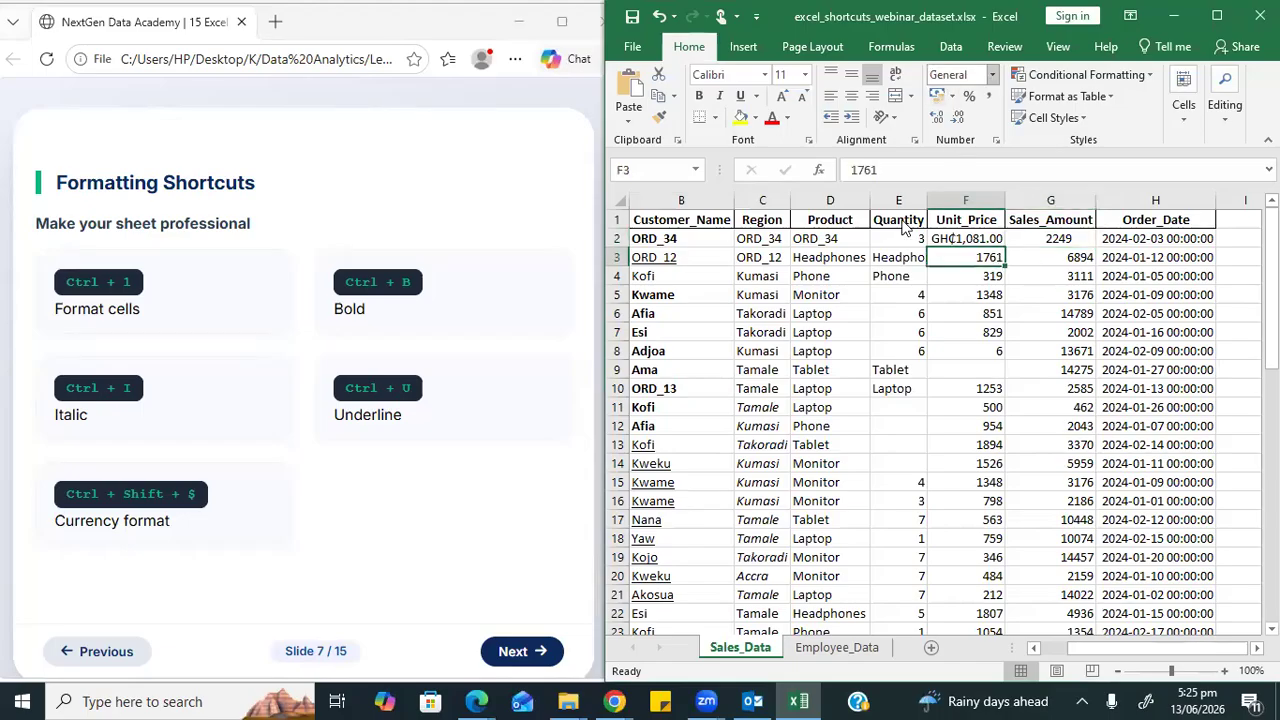
key("ctrl+1")
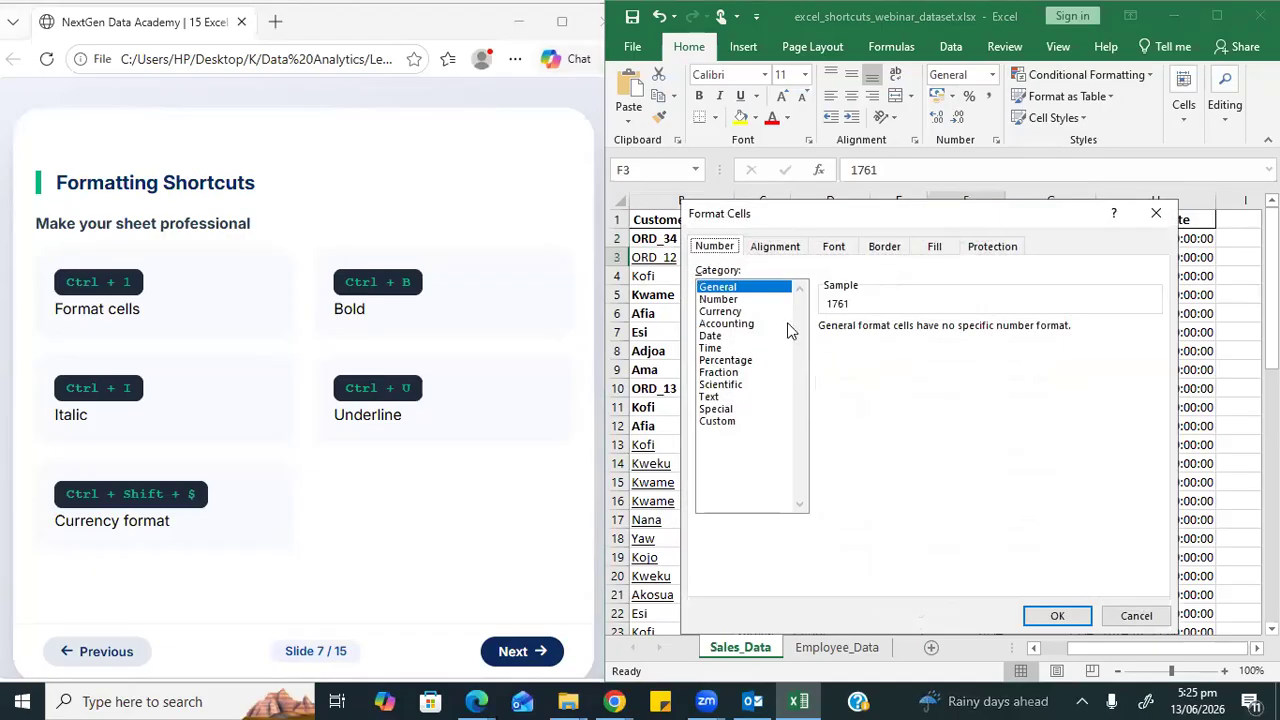
left_click(714, 361)
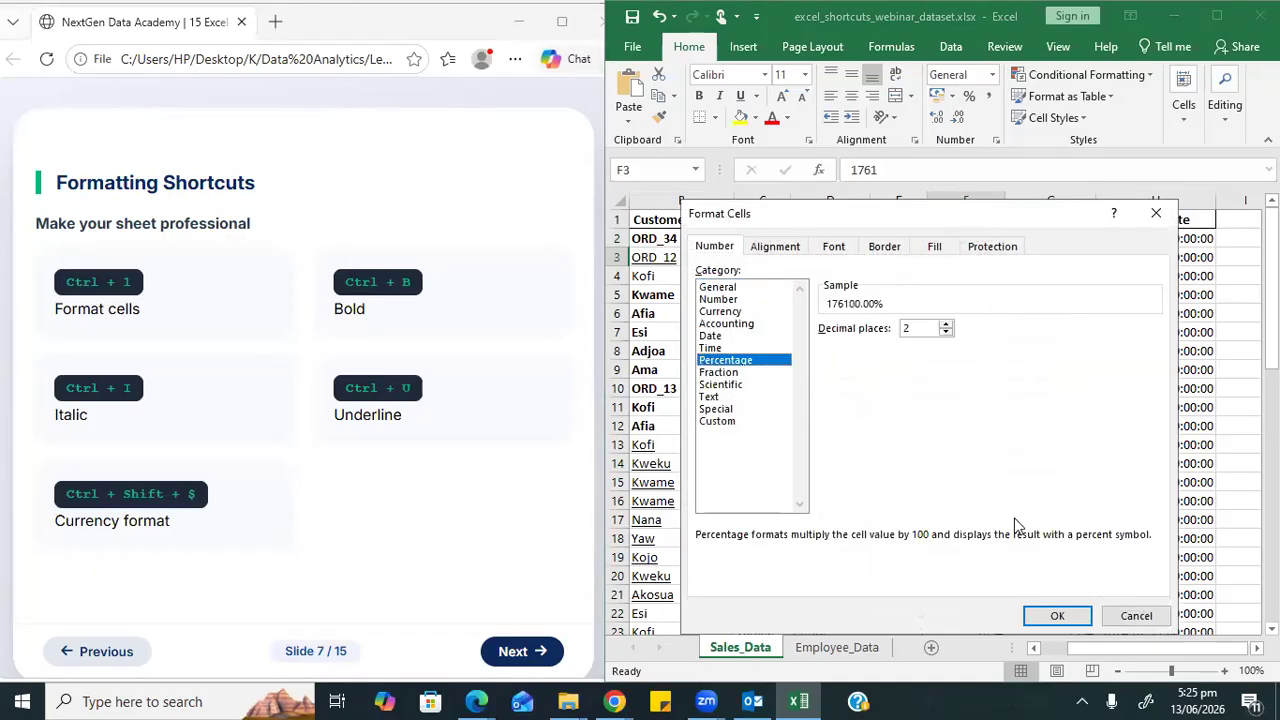
left_click(1055, 616)
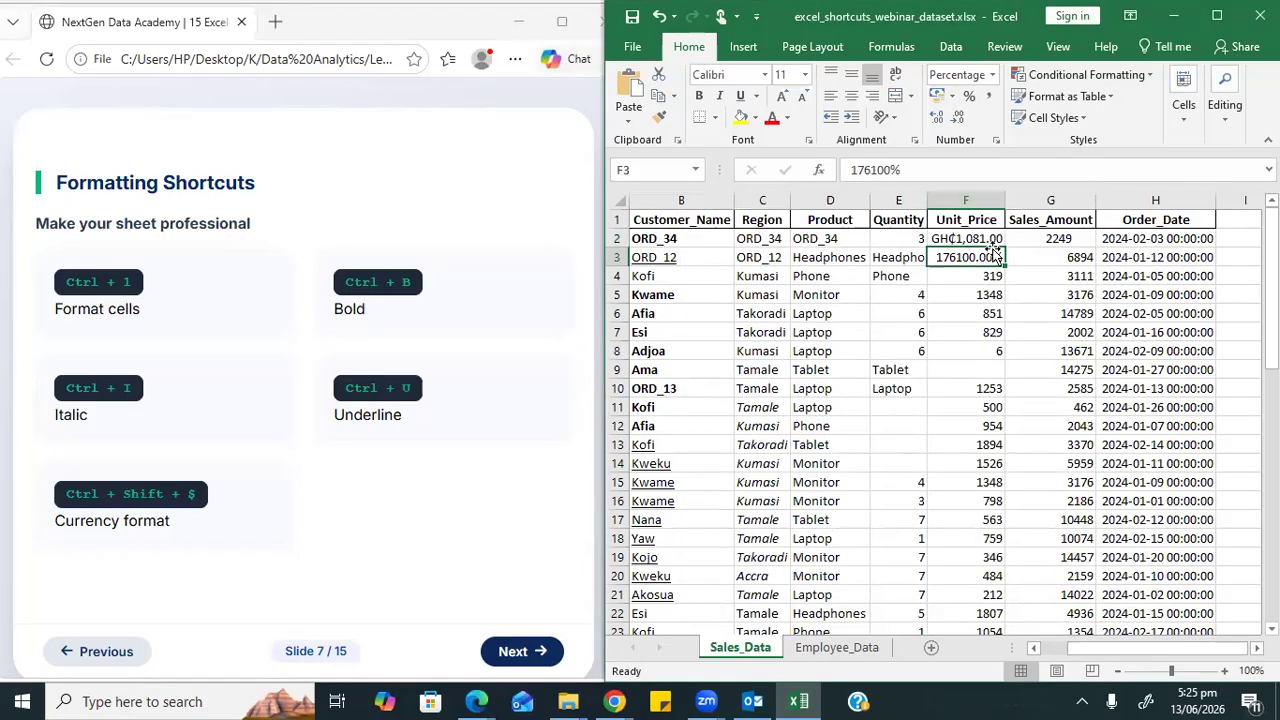
left_click(659, 16)
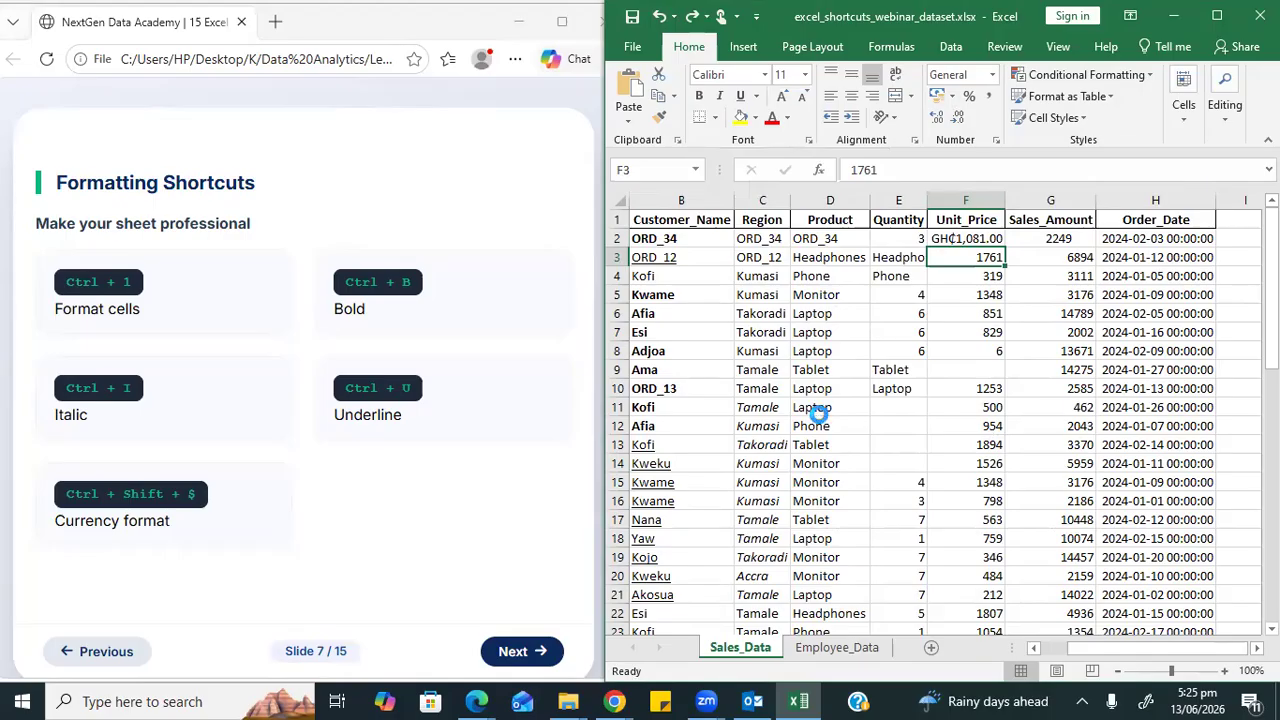
Underline Unit_Price cell F3 and apply the Currency format to cell F5
key("ctrl+u")
left_click(992, 298)
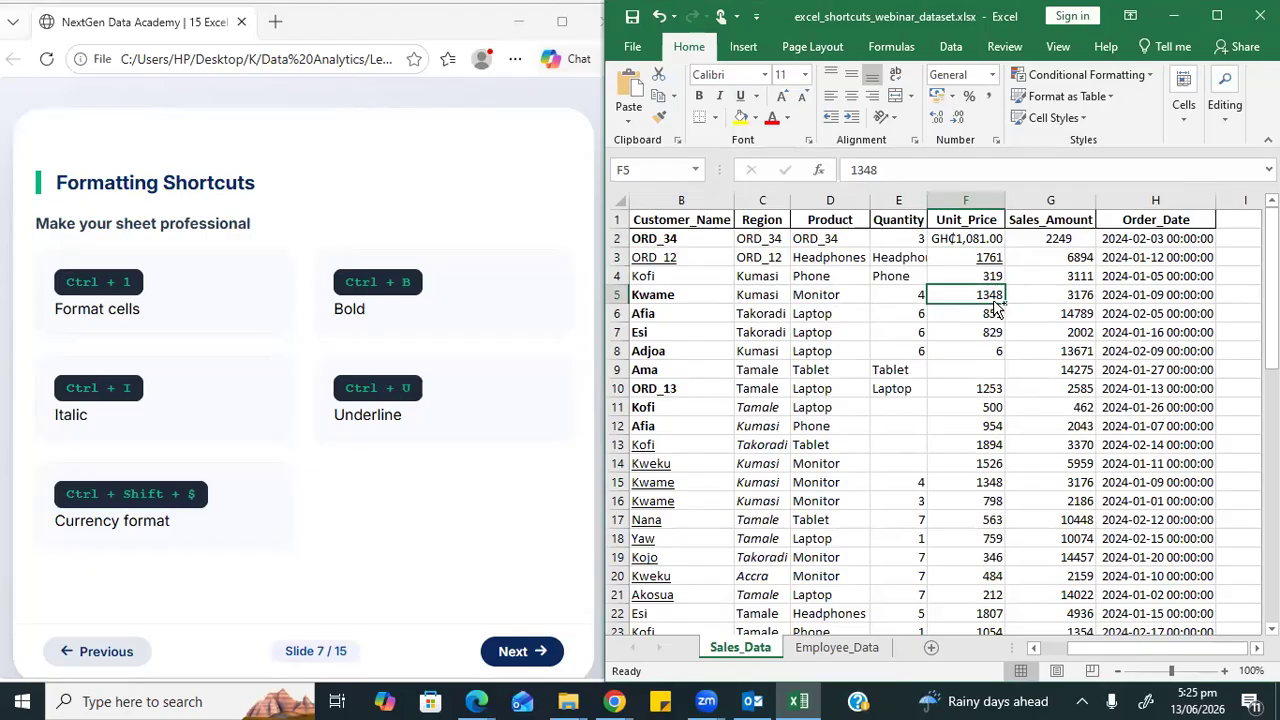
key("ctrl+shift+dollar")
left_click(161, 539)
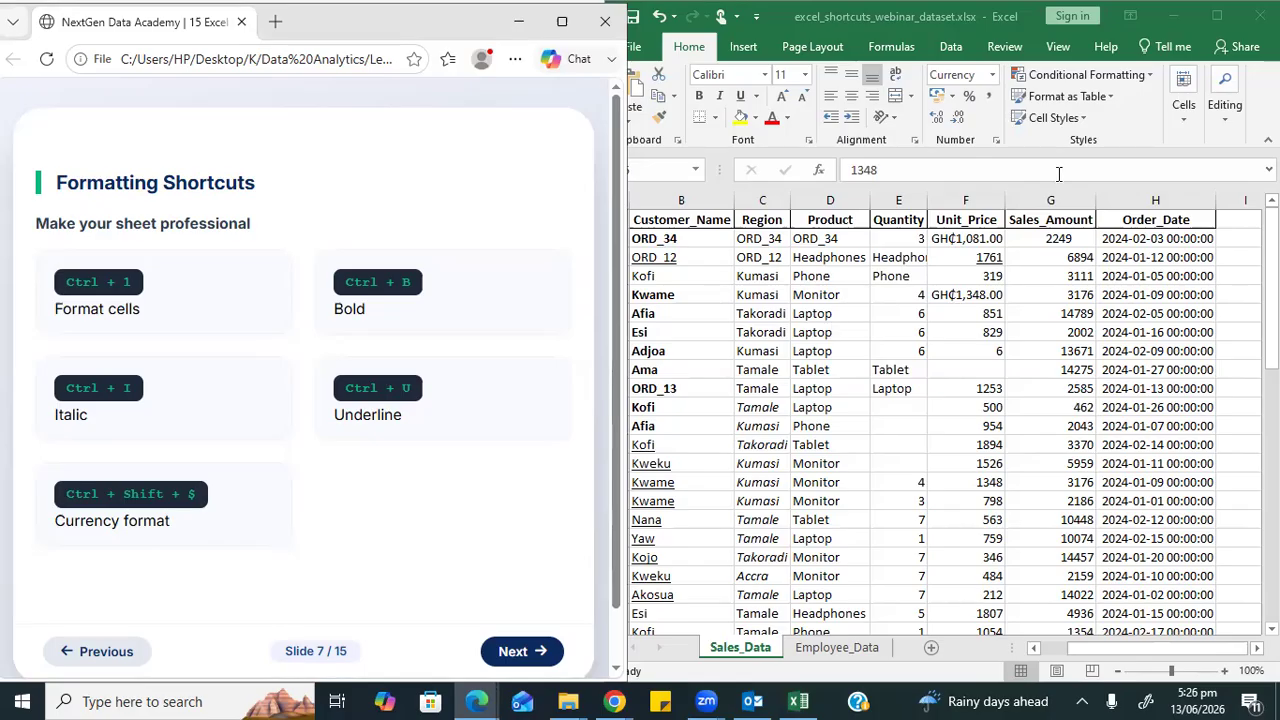
Format the whole Unit_Price column as Currency with 2 decimal places and no symbol
left_click(955, 203)
left_click(955, 203)
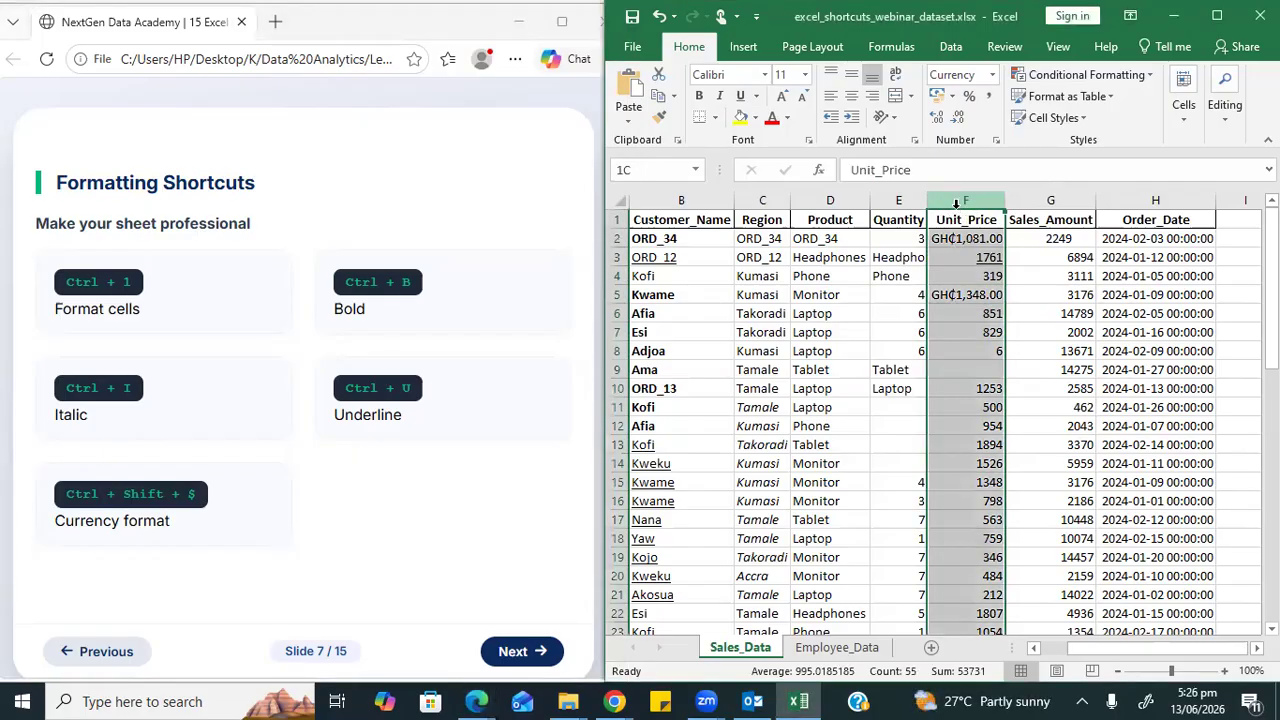
key("ctrl+1")
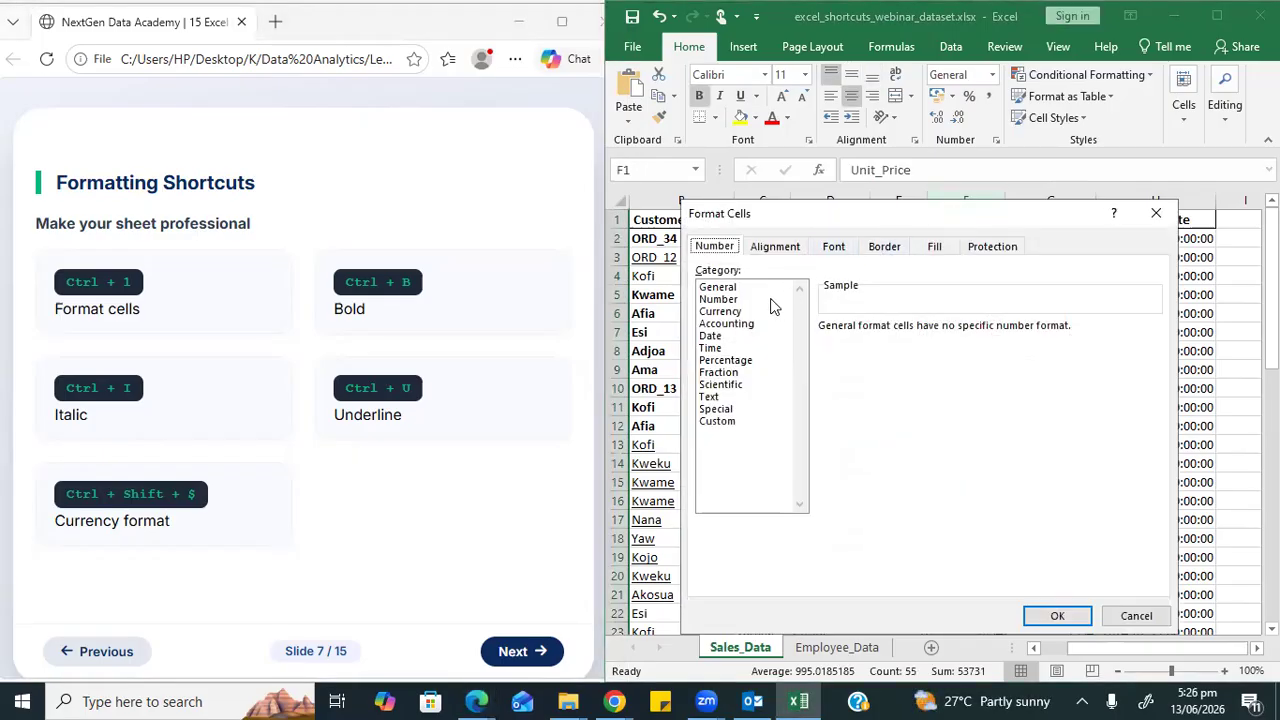
left_click(722, 311)
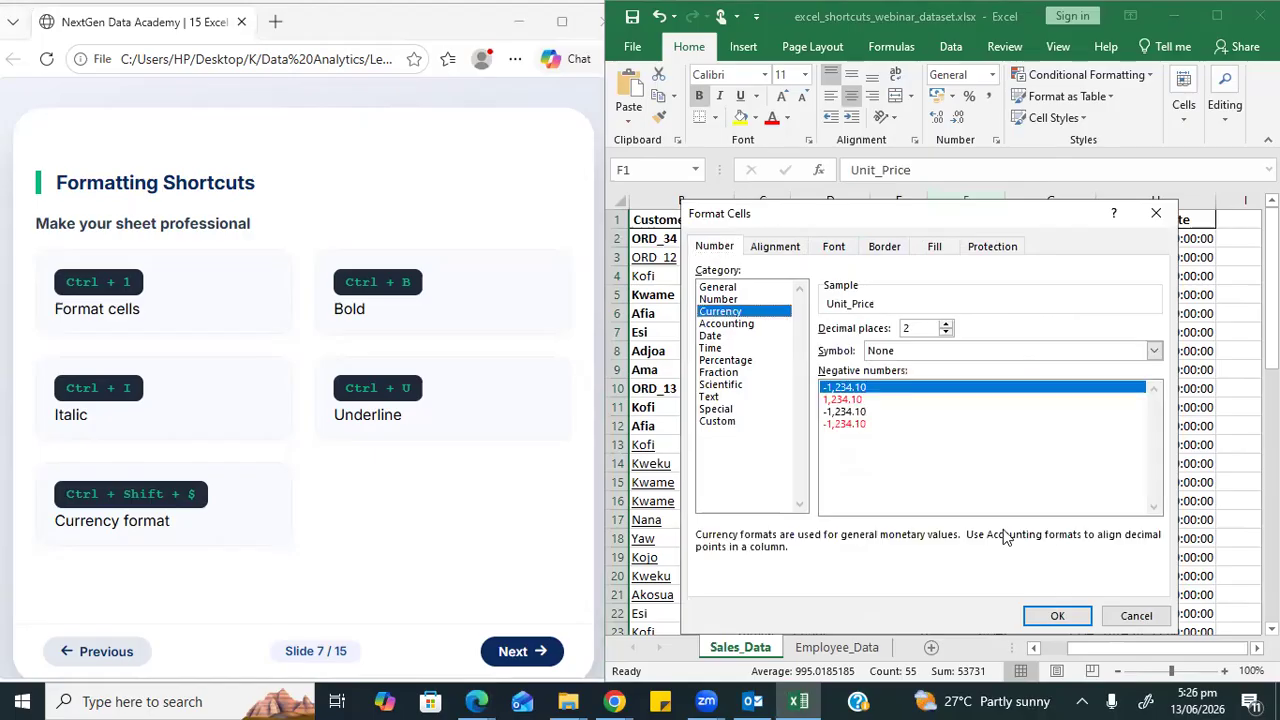
left_click(1055, 616)
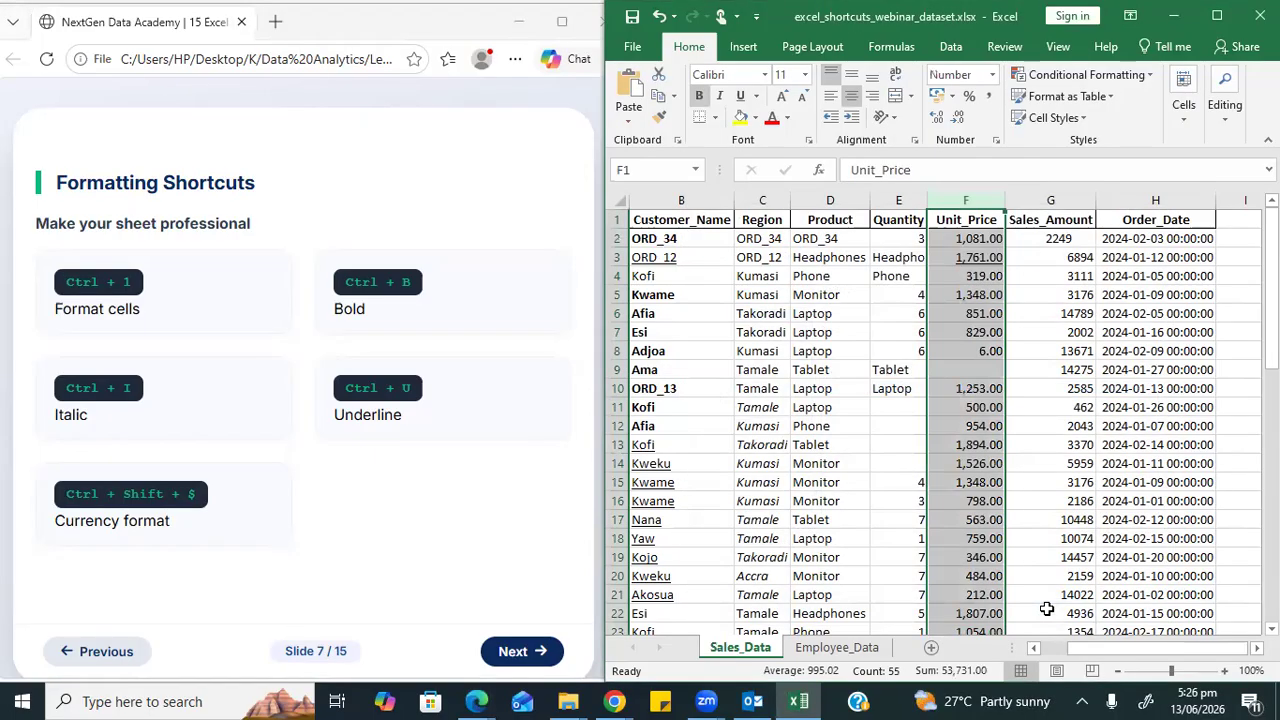
left_click(987, 390)
Format the whole Unit_Price column as Currency with the GH₵ symbol and 2 decimal places in the maximized workbook
left_click_drag(1082, 280, 965, 197)
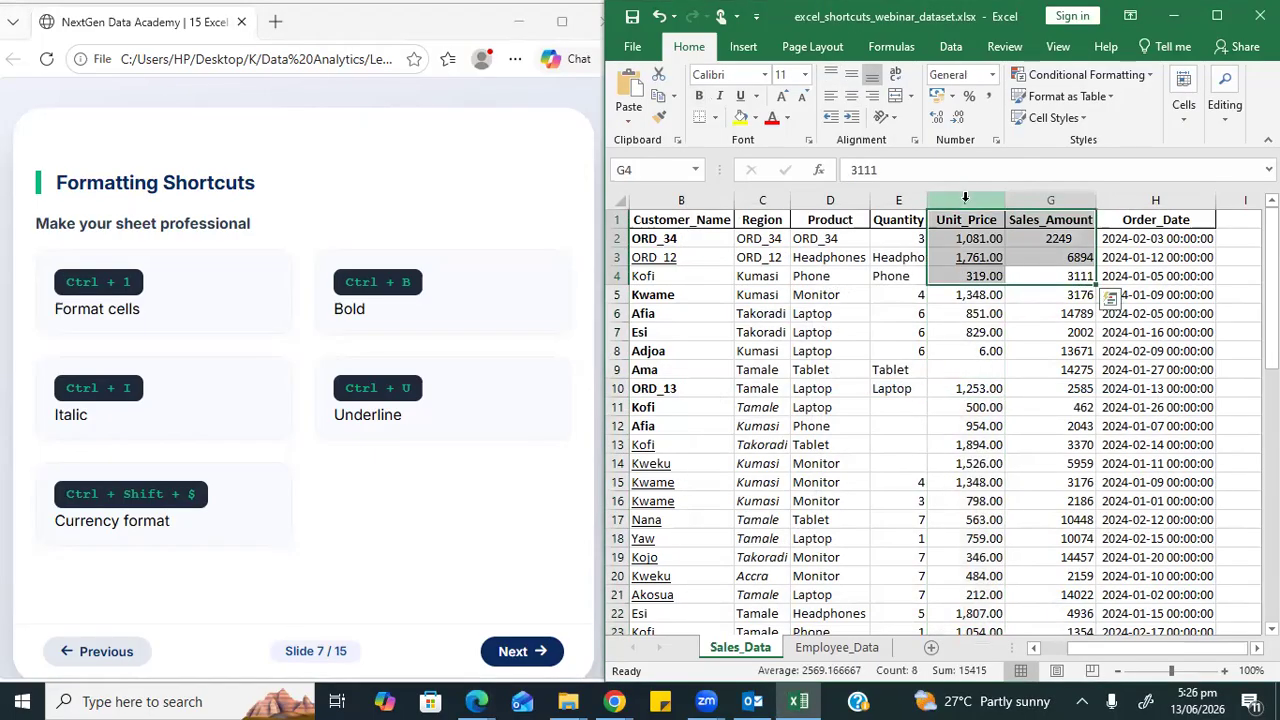
left_click(965, 197)
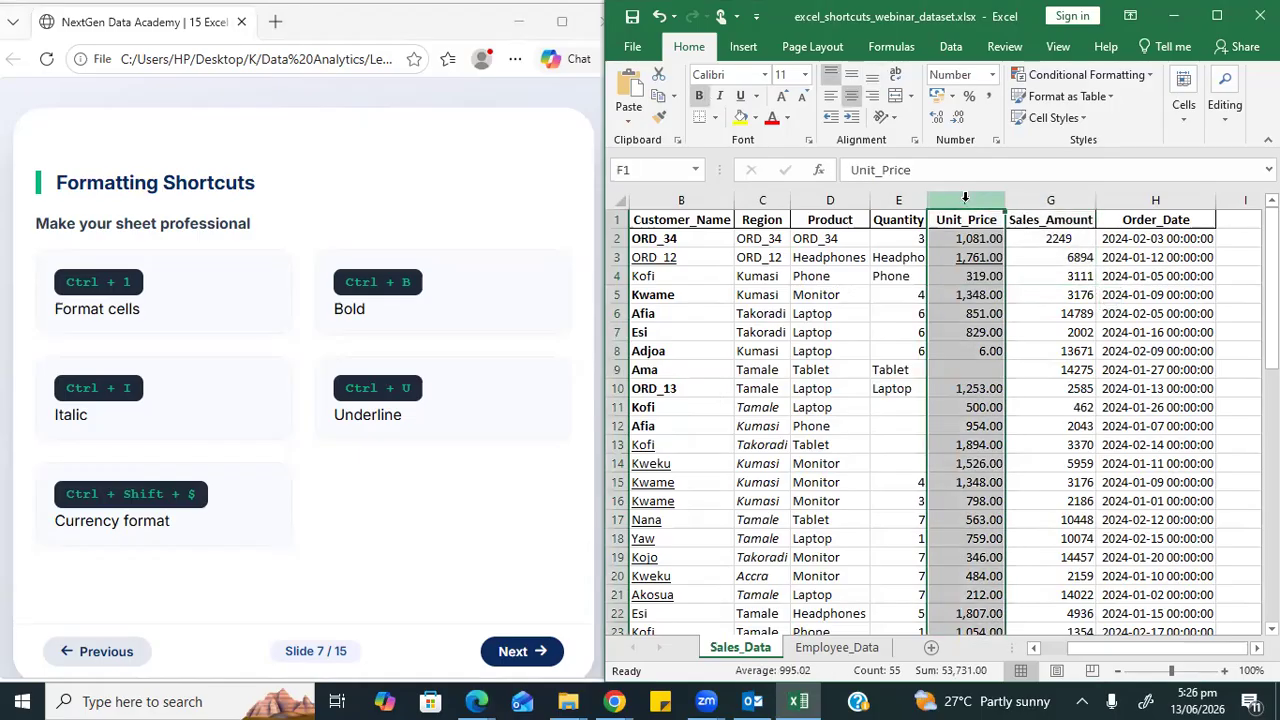
left_click(1216, 16)
key("ctrl+1")
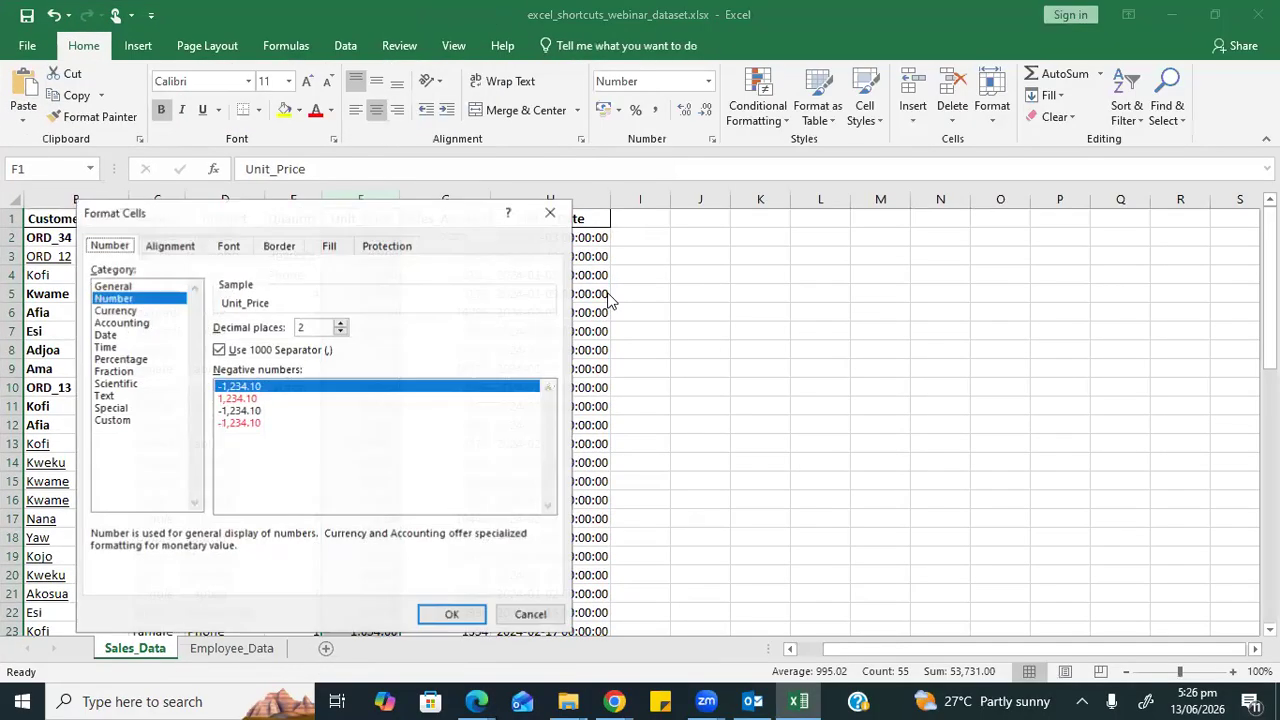
left_click(114, 310)
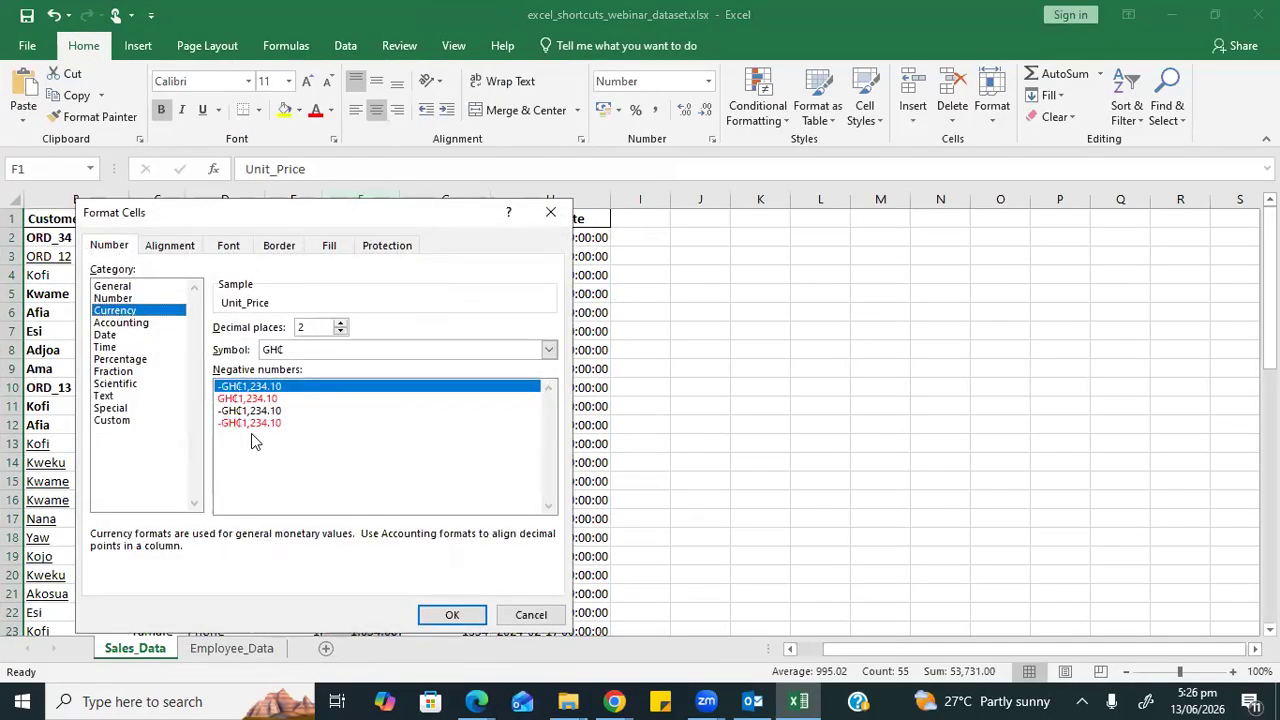
left_click(450, 613)
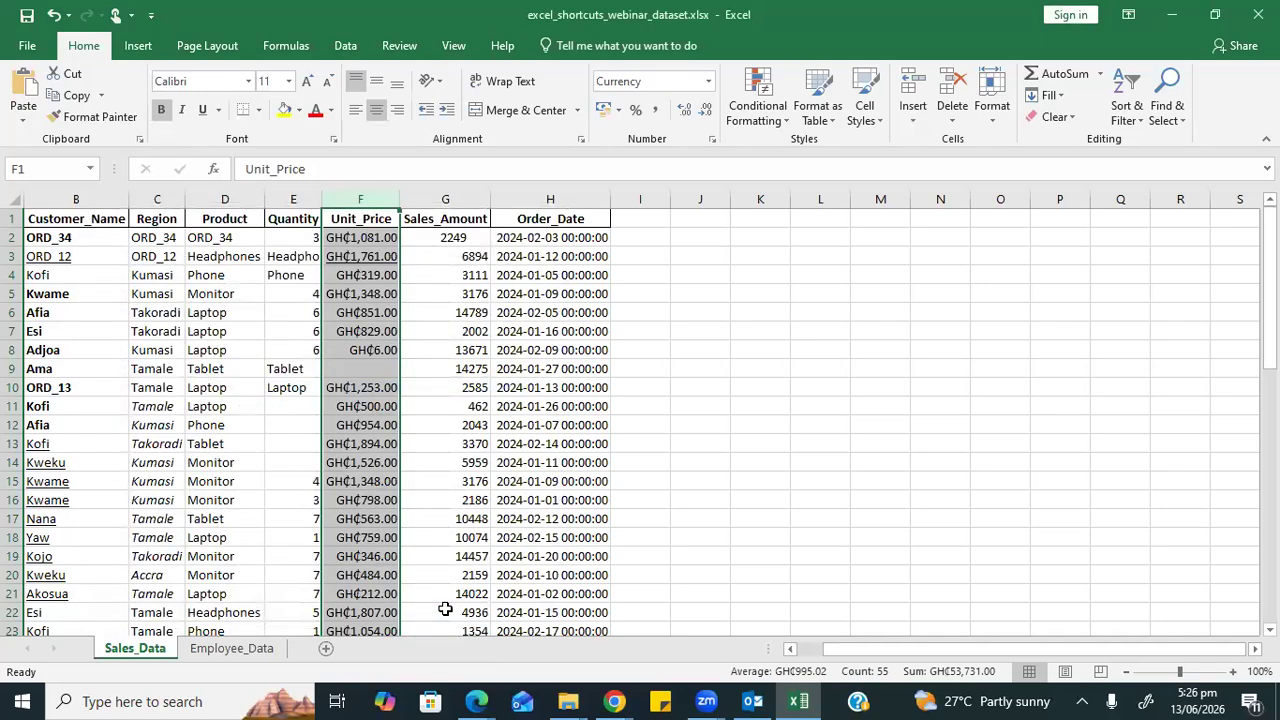
left_click(460, 390)
left_click(381, 205)
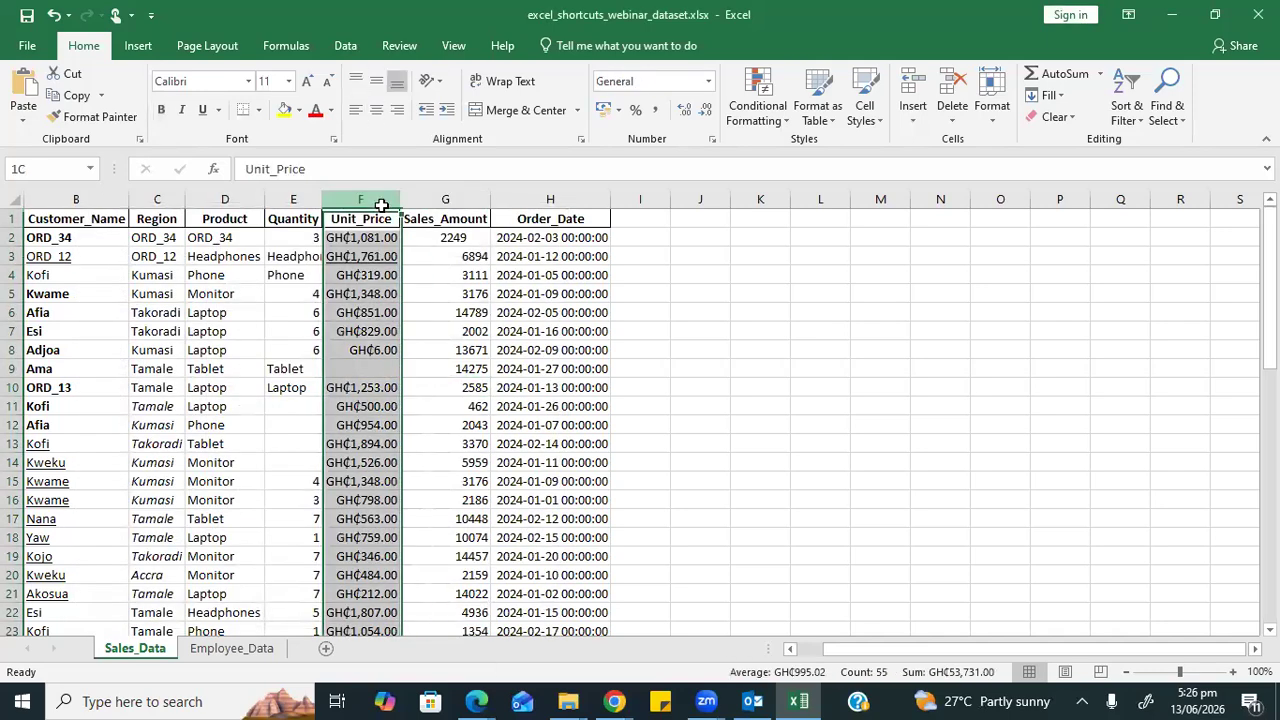
Restore the workbook window beside the slide deck and select Customer_Name cell B7
left_click(1225, 8)
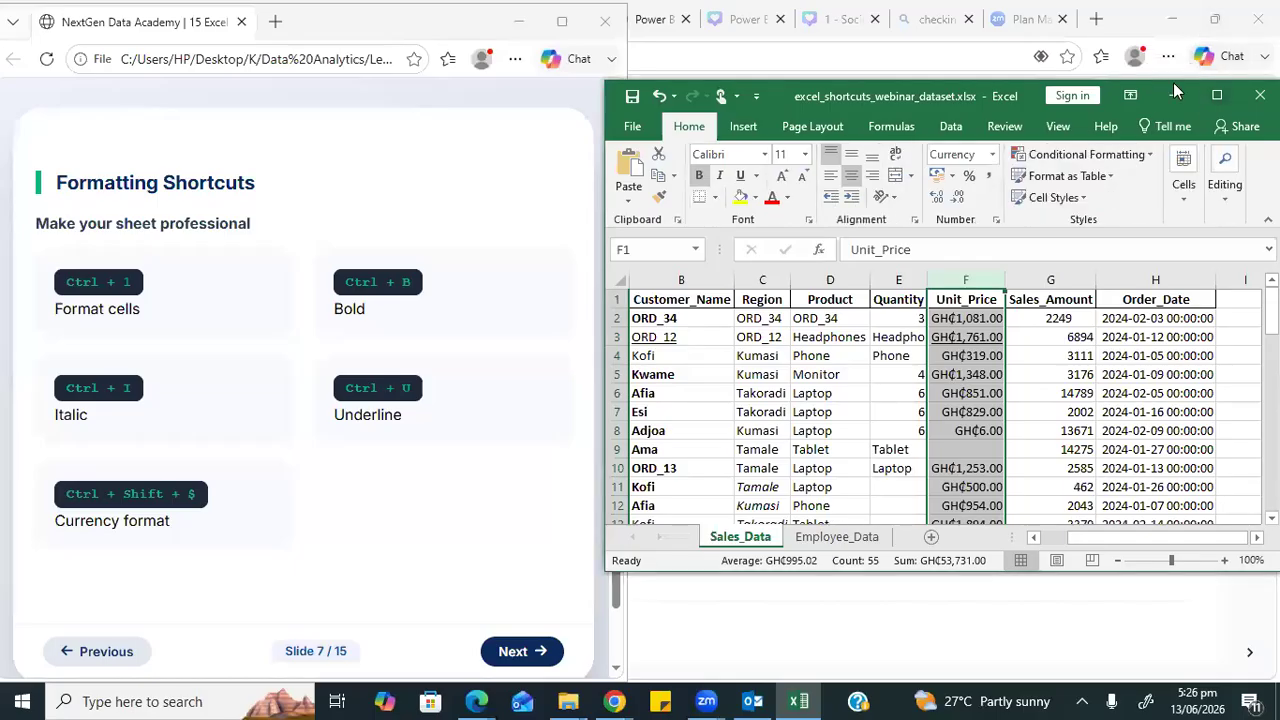
double_click(1013, 76)
left_click(1060, 333)
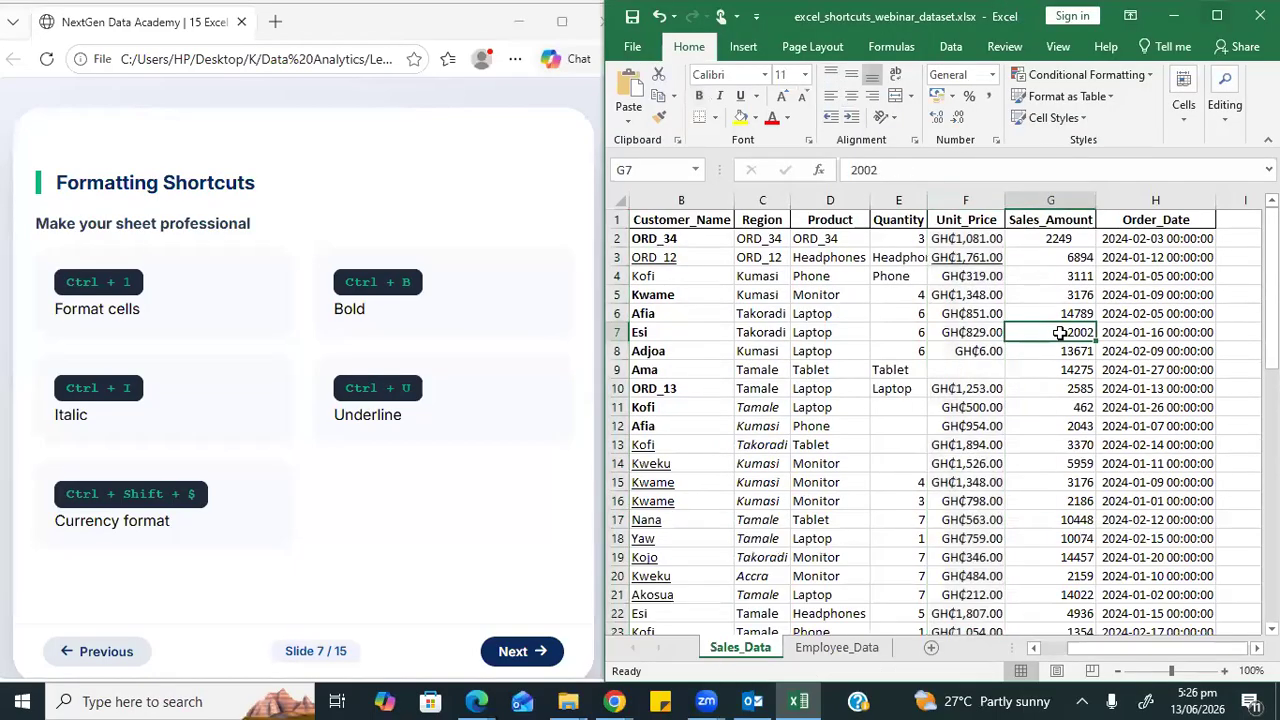
scroll(1059, 333, "left", 3)
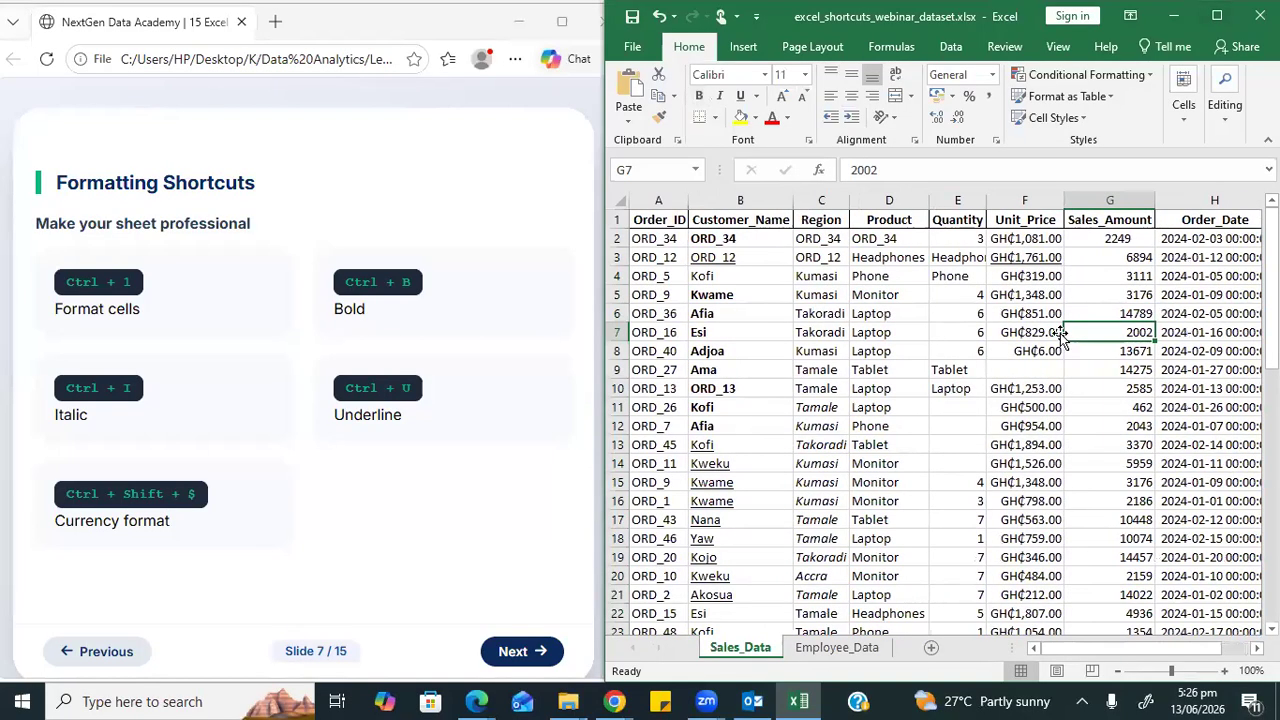
left_click(972, 371)
left_click(745, 333)
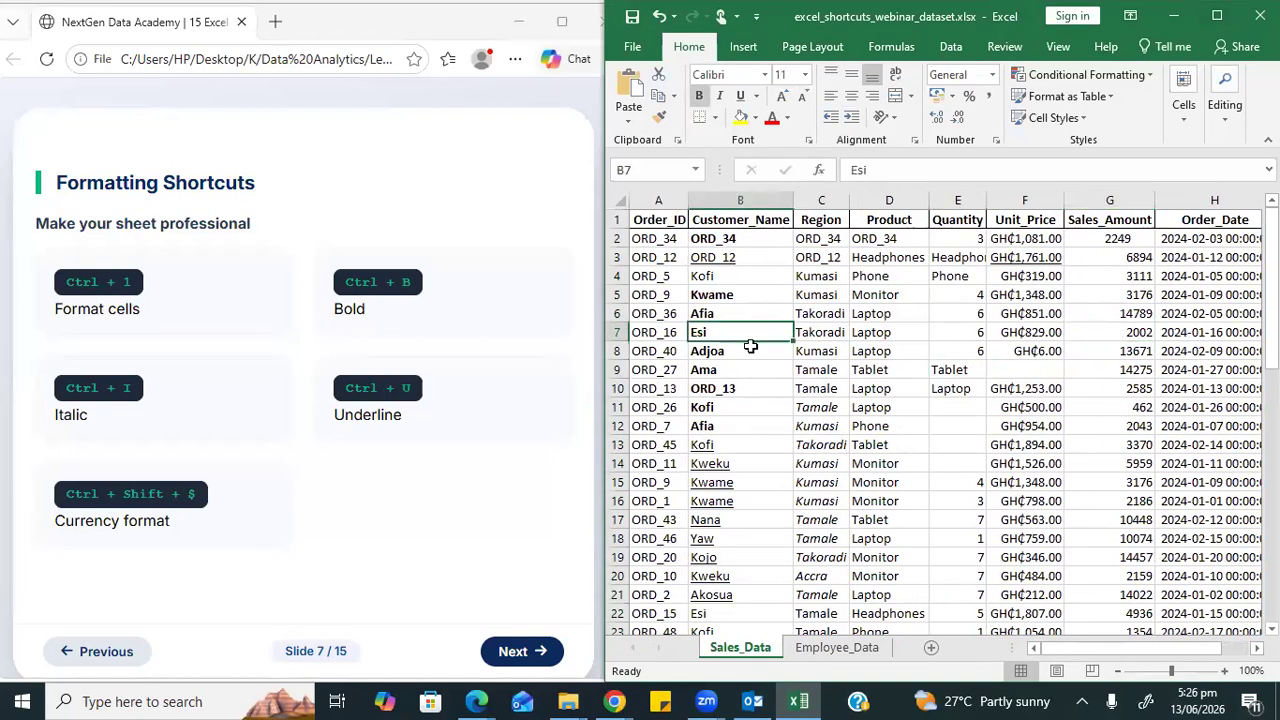
Highlight the Ctrl + Shift + $ shortcut on the formatting slide and advance the deck to Data Management Shortcuts
left_click(555, 407)
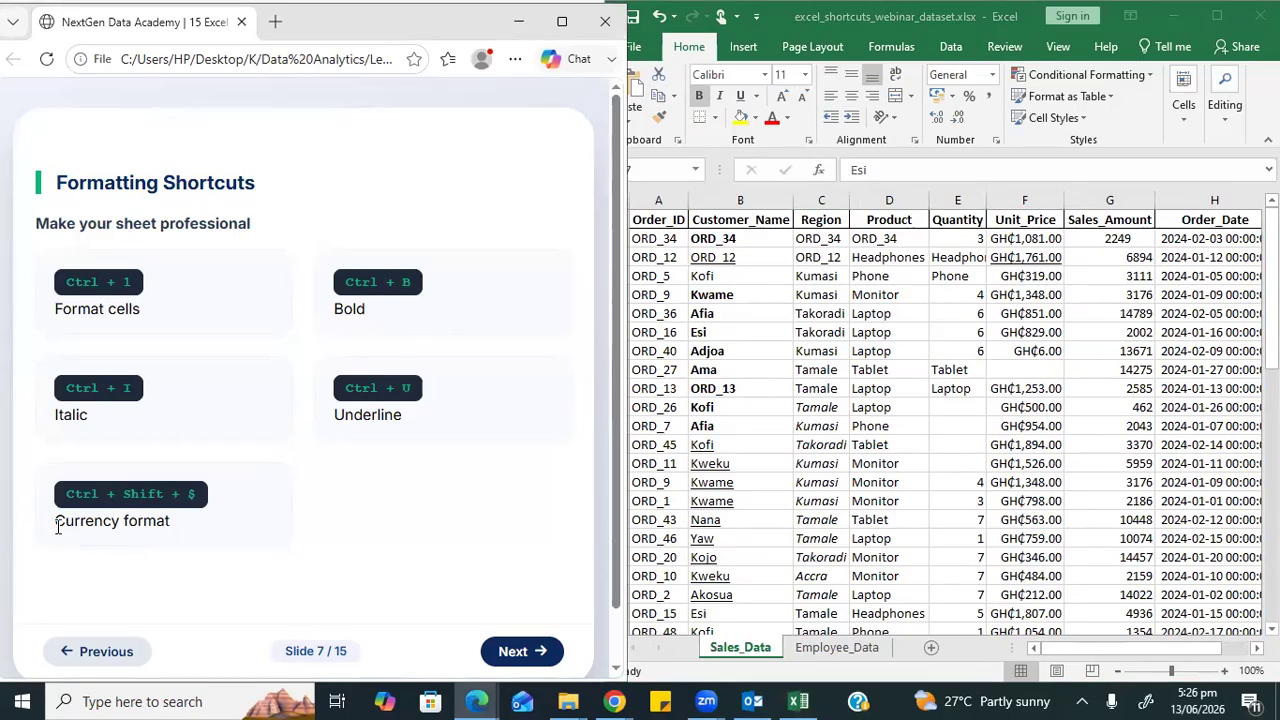
left_click_drag(60, 495, 237, 507)
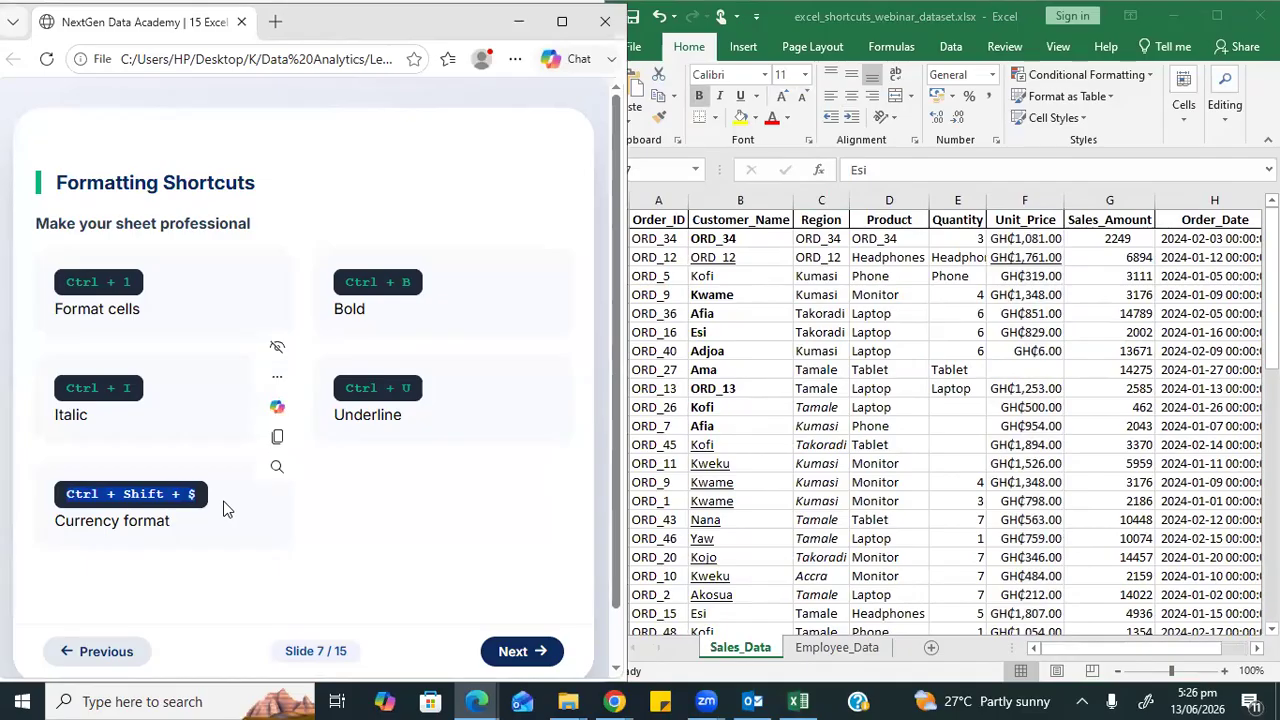
left_click(224, 510)
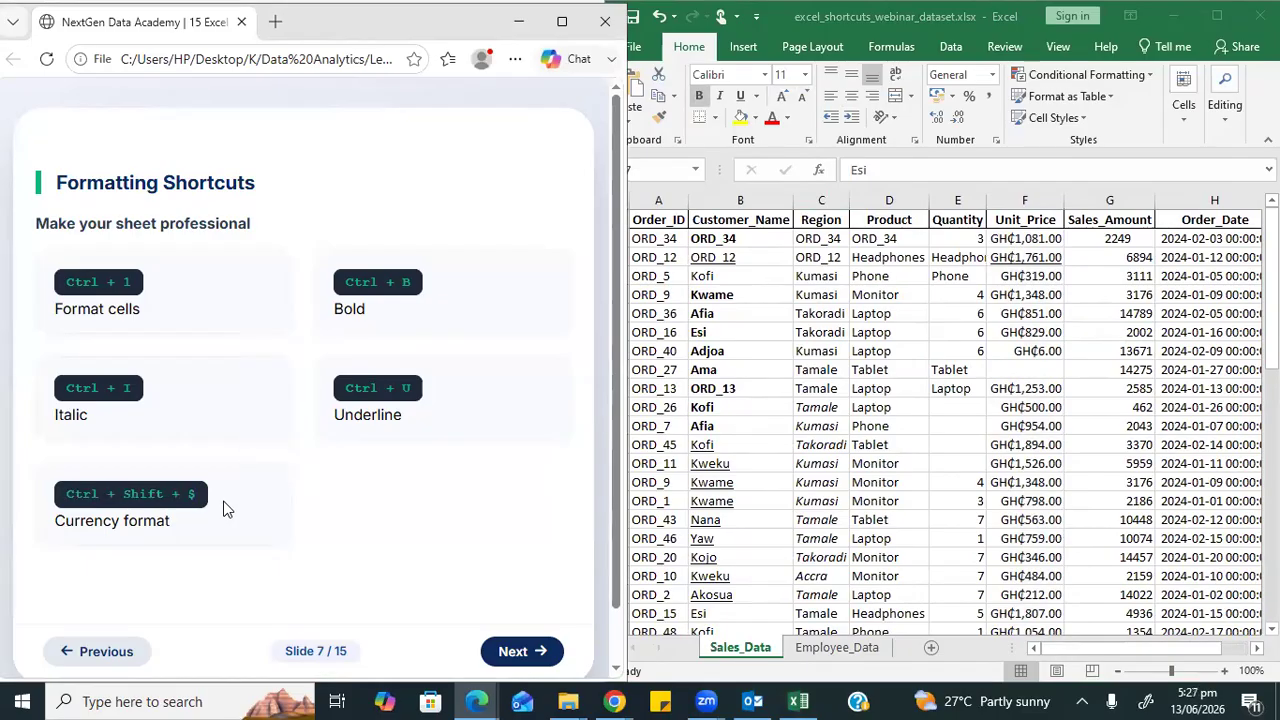
left_click(516, 656)
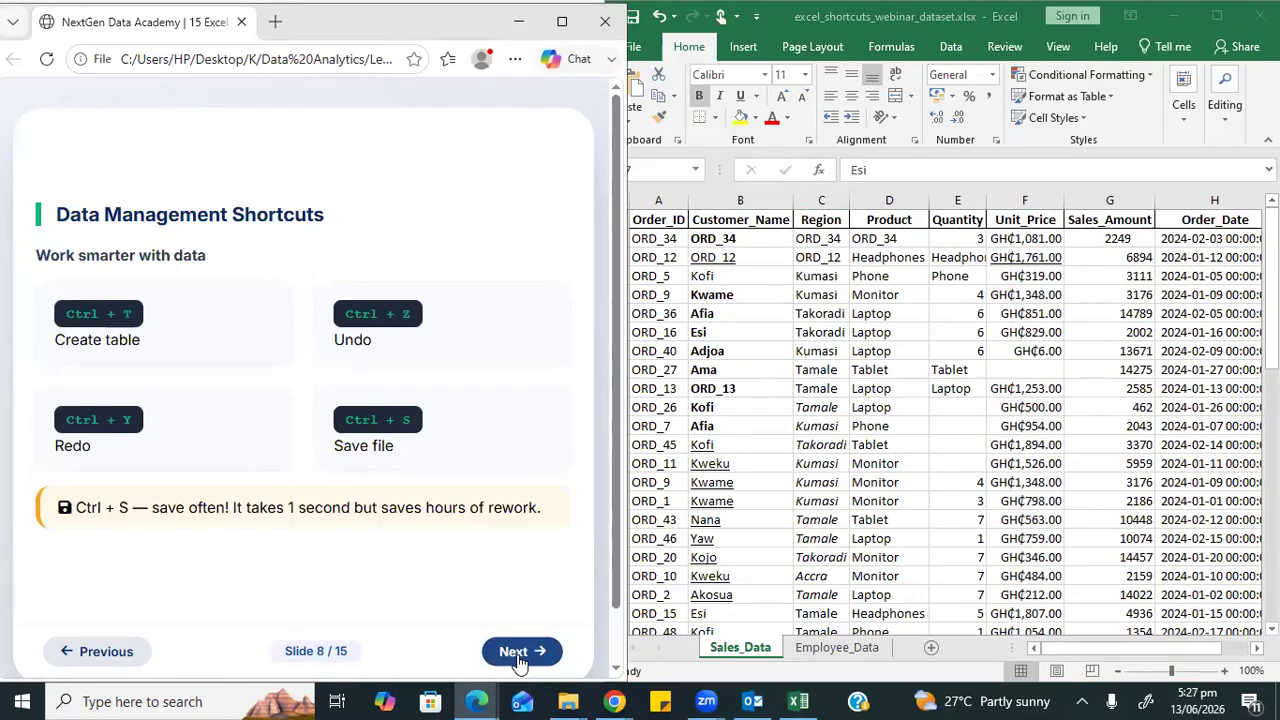
Switch back to the Excel workbook and select Product cell D5 on the Sales_Data sheet
key("alt+Tab")
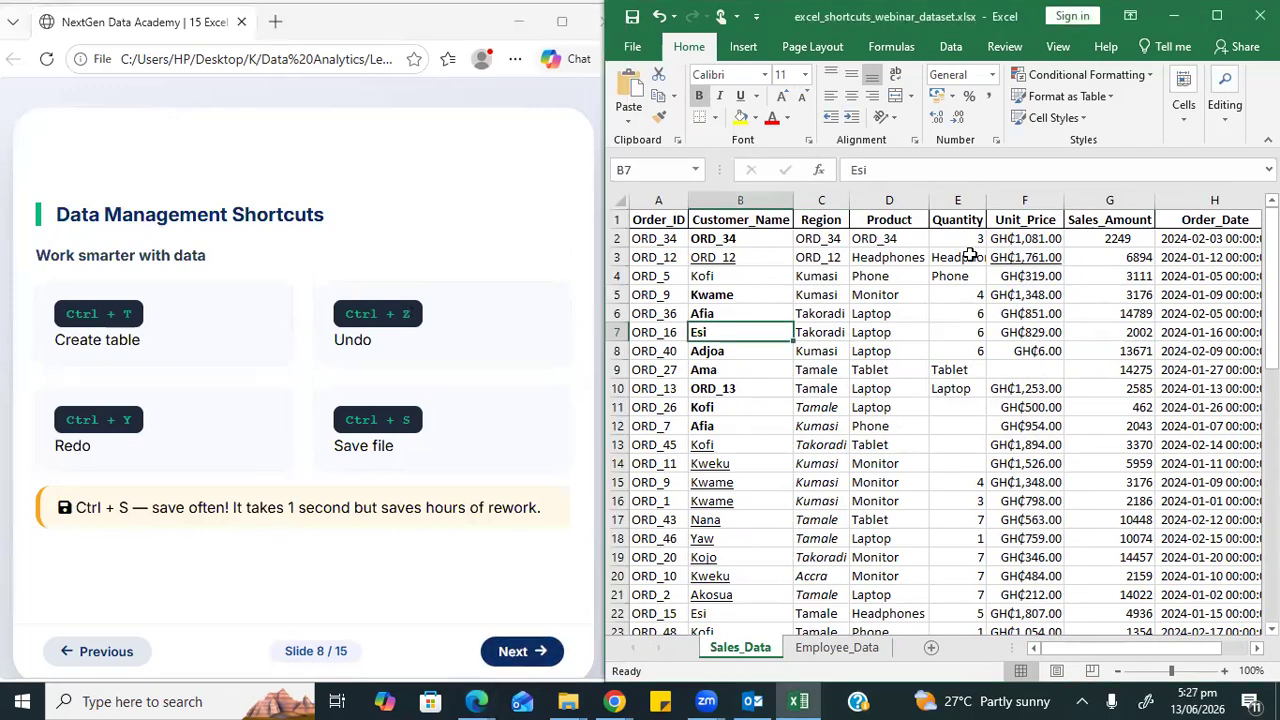
left_click(795, 248)
left_click(662, 218)
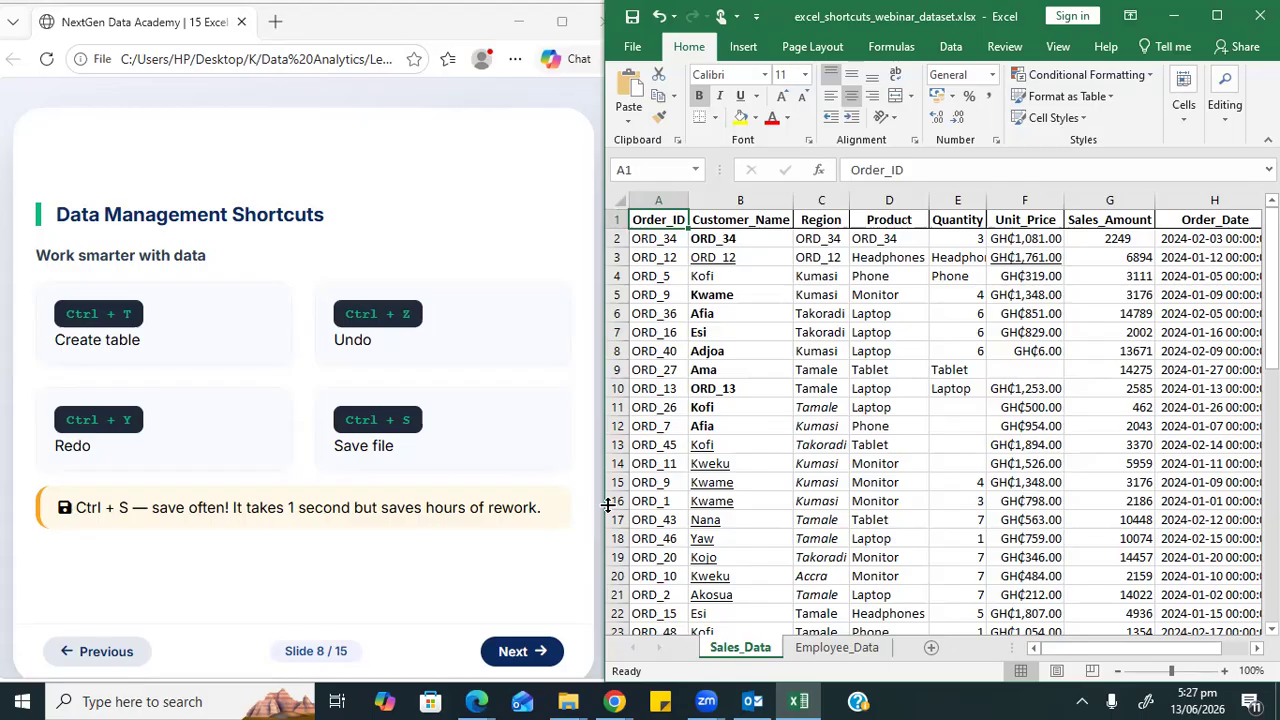
left_click(882, 294)
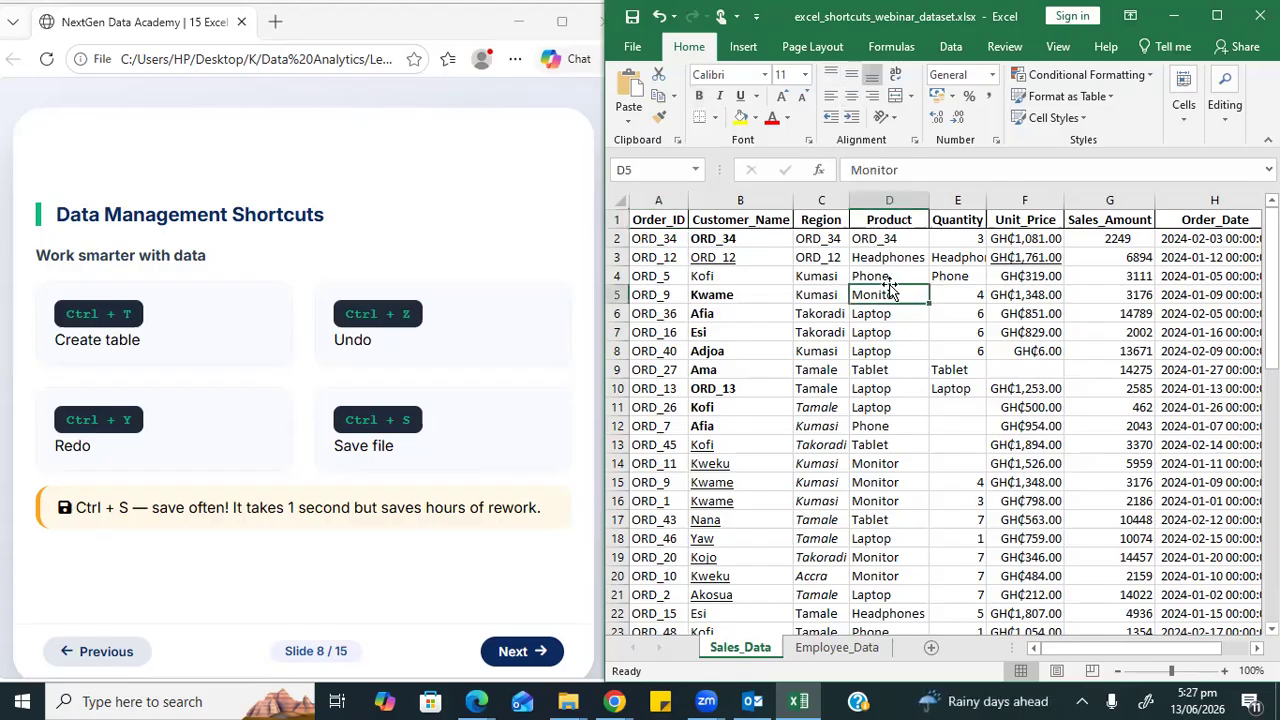
Maximize the workbook and examine the accounting symbols, Format Cells categories and number format list for cell D5 without applying any
left_click(1222, 14)
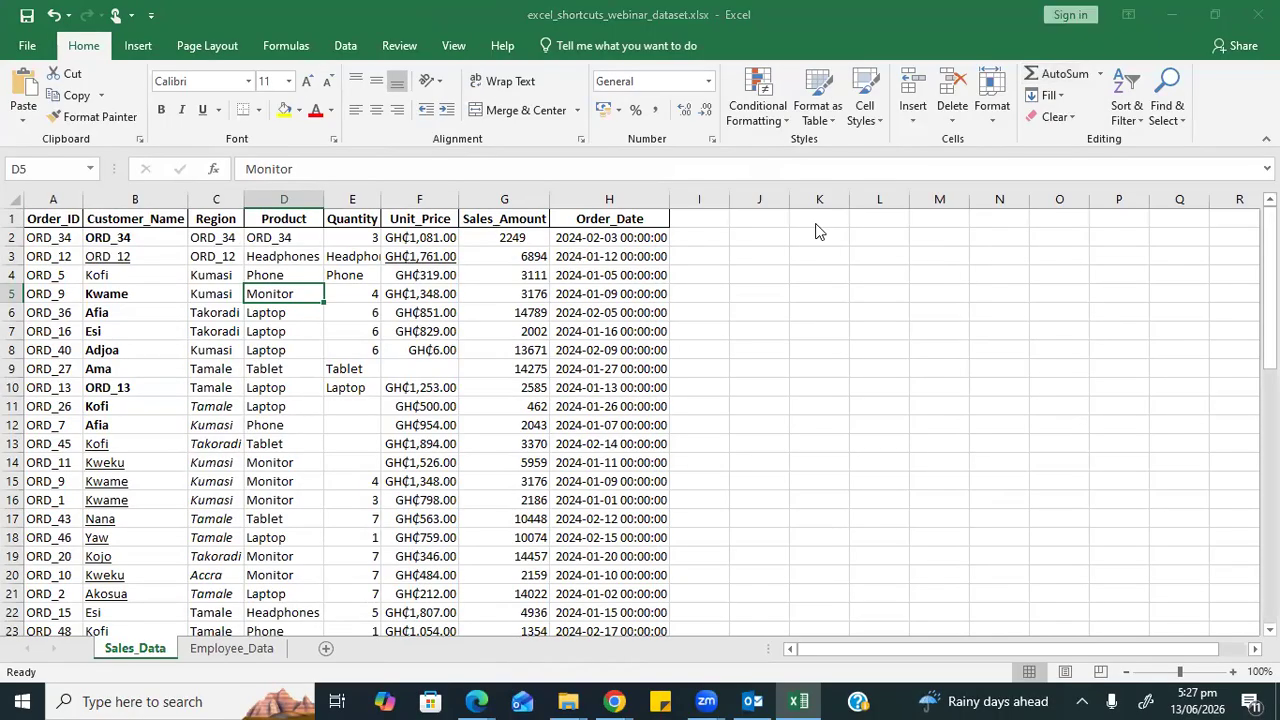
left_click(619, 113)
left_click(540, 293)
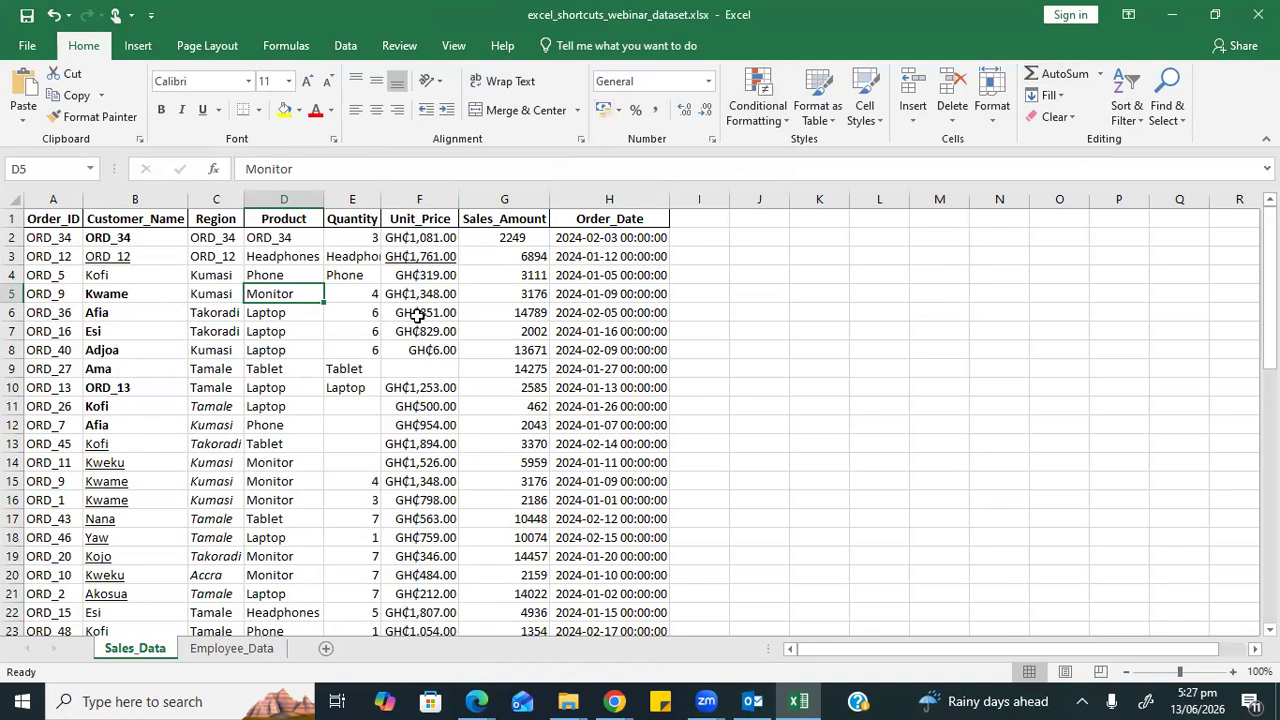
left_click(711, 144)
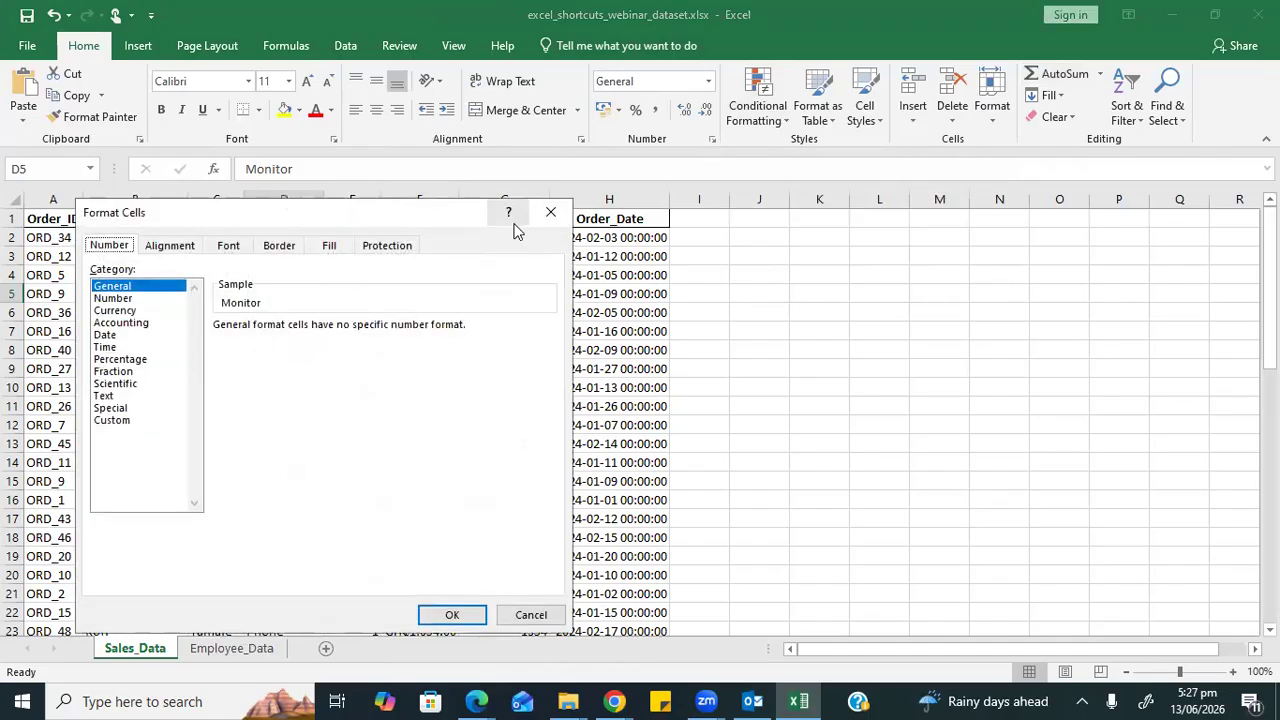
left_click(550, 213)
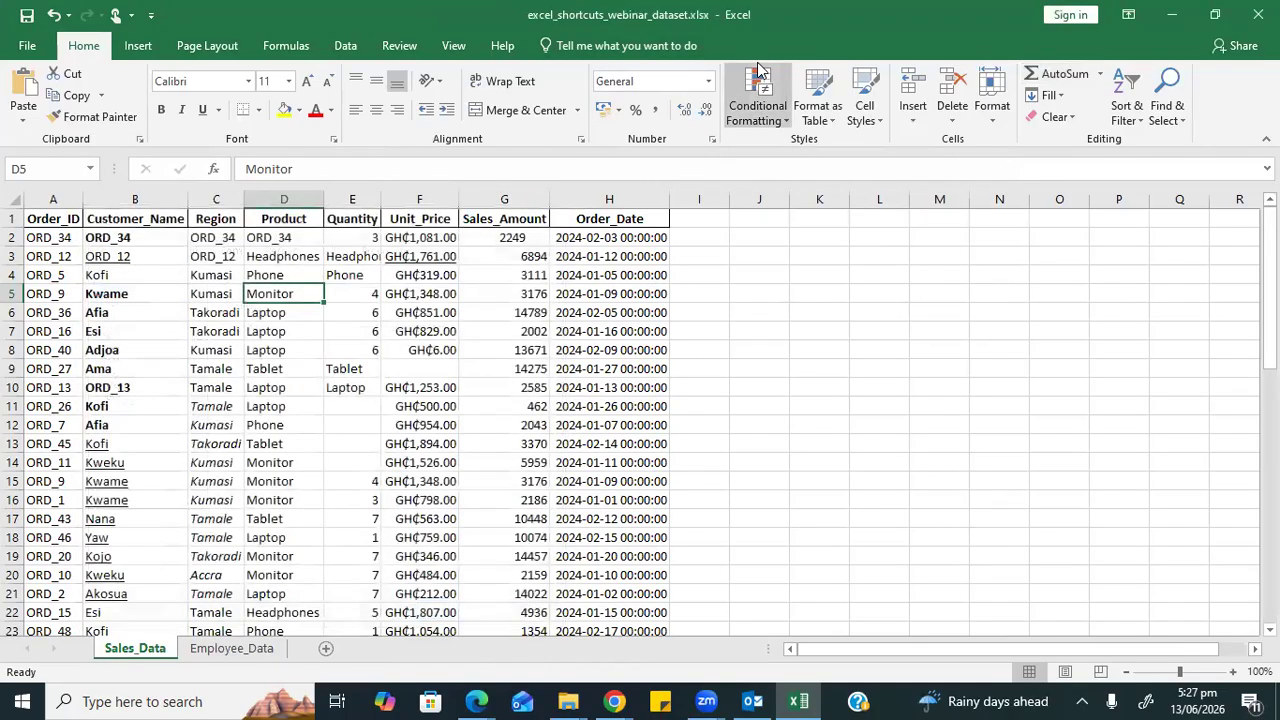
left_click(708, 81)
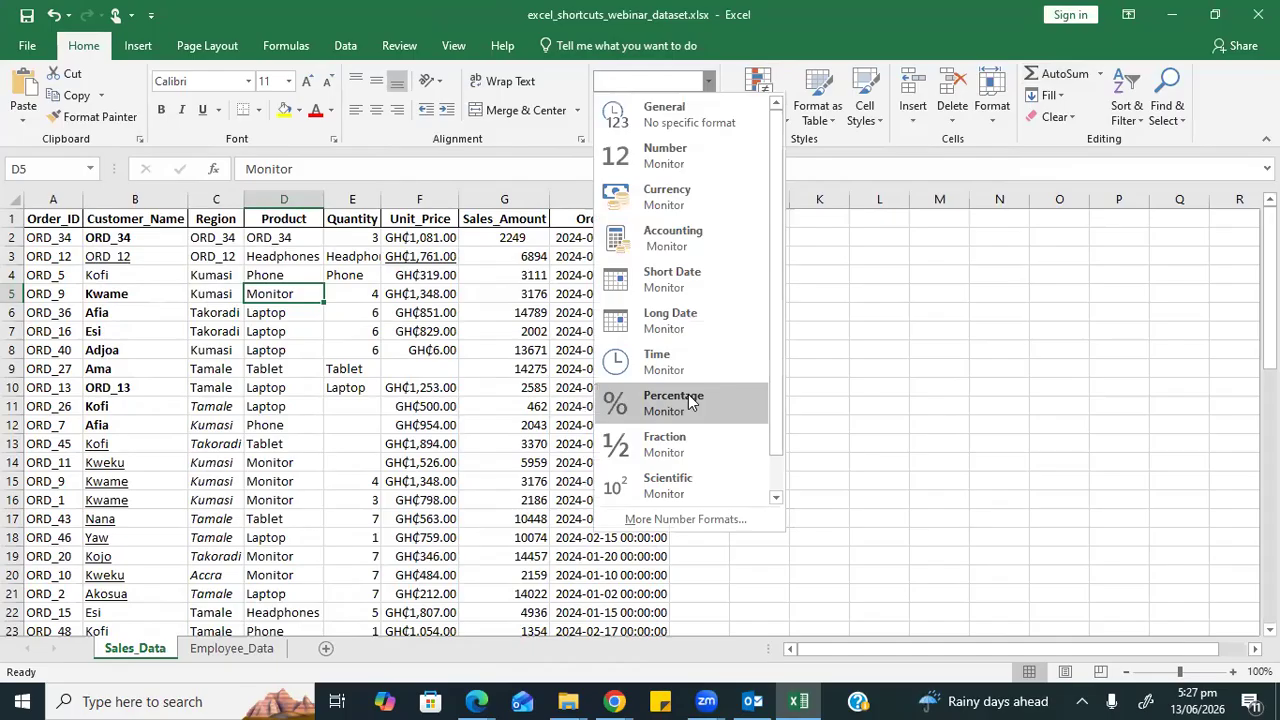
left_click(940, 277)
left_click(619, 112)
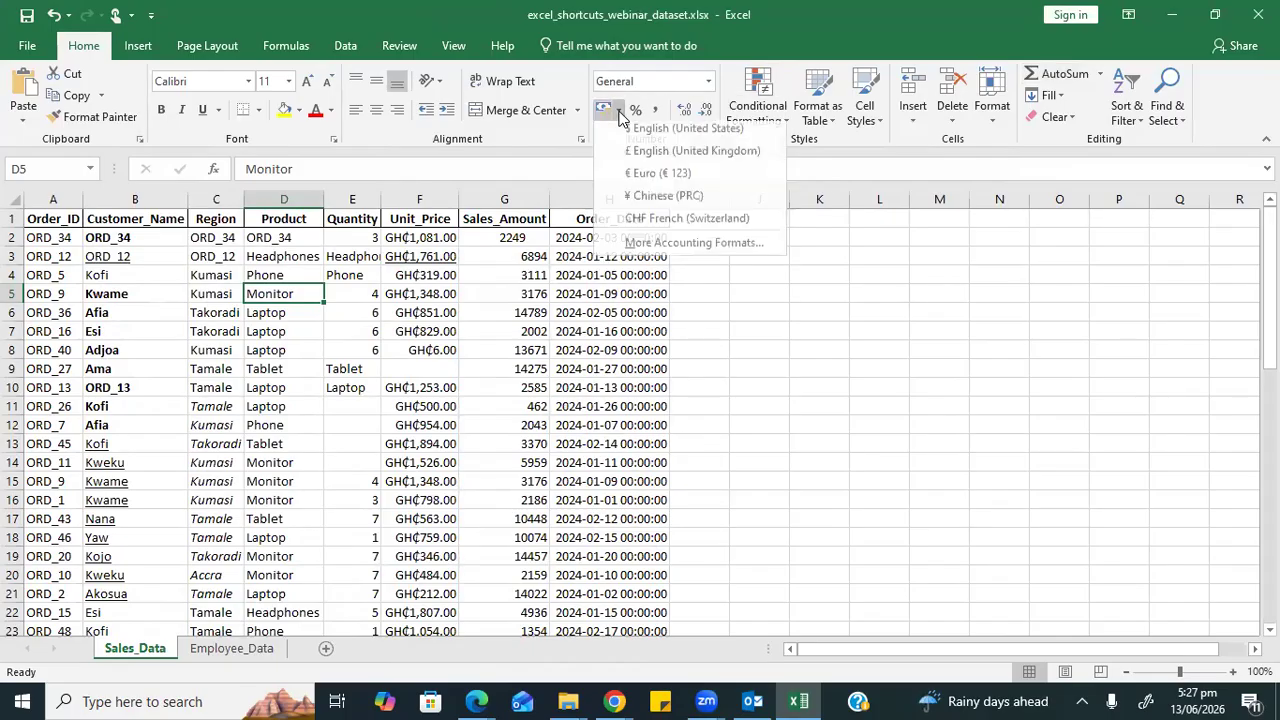
left_click(619, 112)
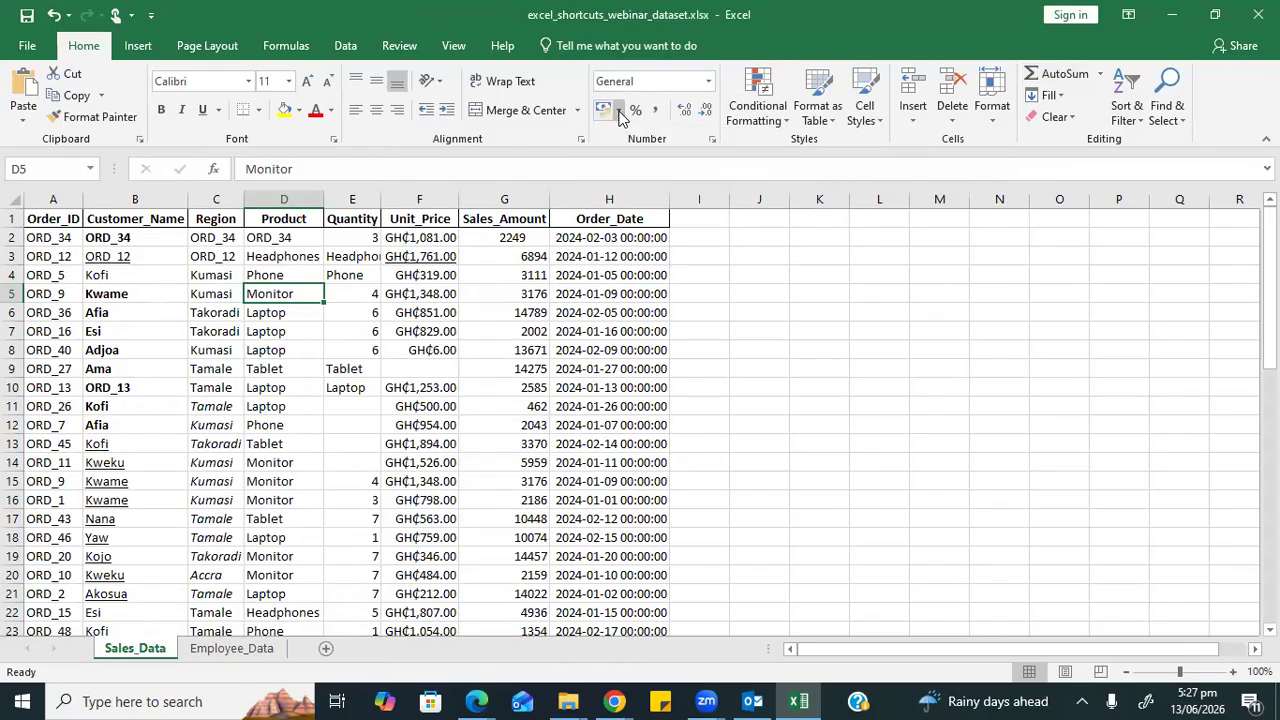
Examine the accounting currency symbols available for cell D5 without applying one, and select empty cell I5
left_click(619, 112)
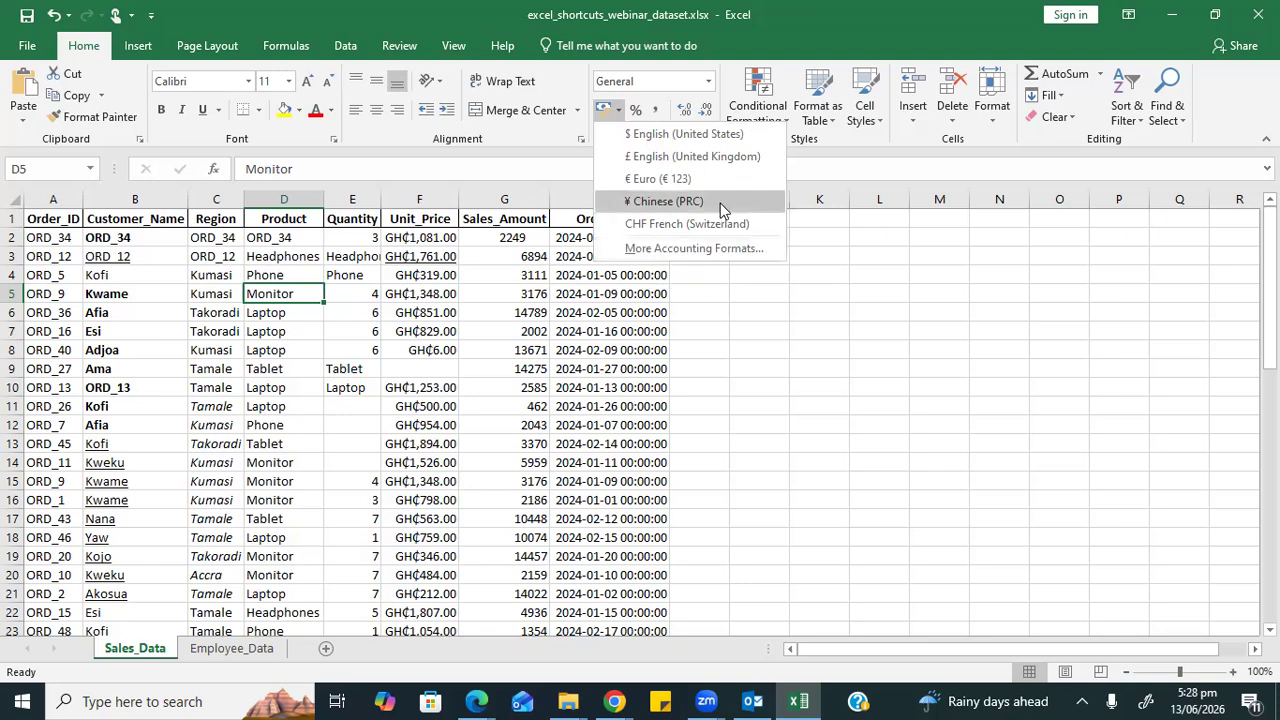
left_click(966, 258)
left_click(545, 336)
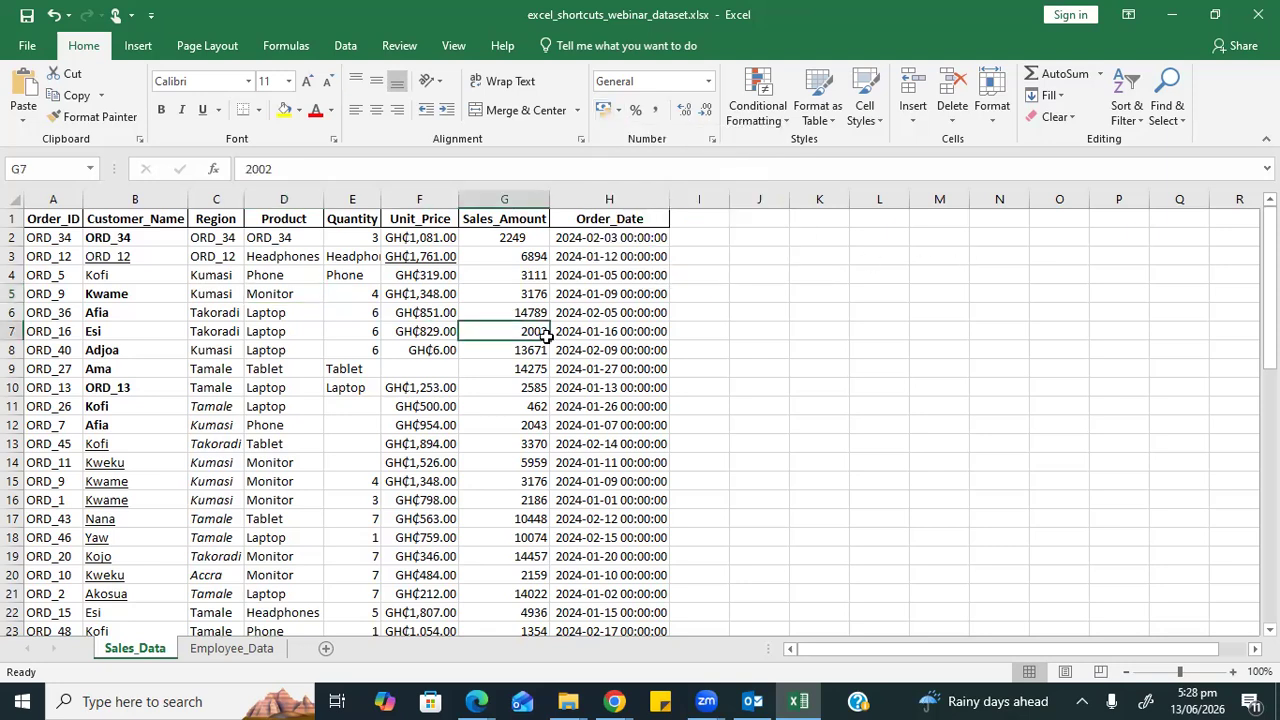
left_click(711, 300)
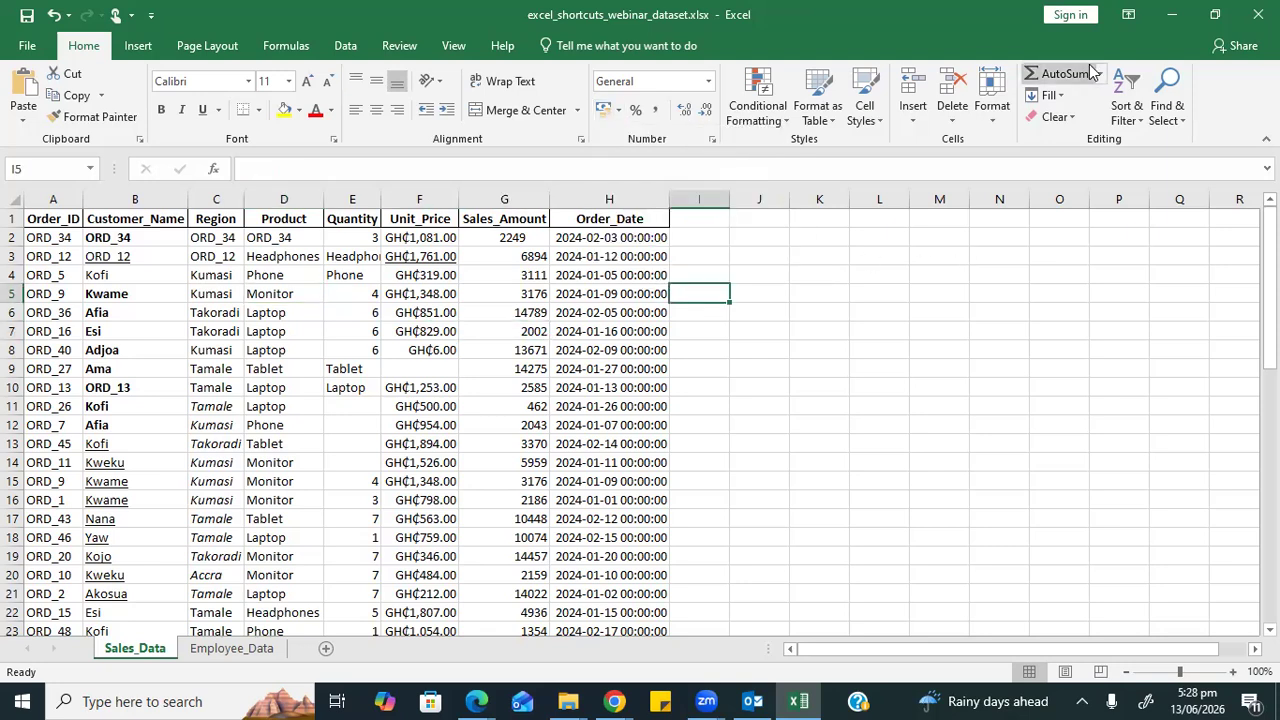
Restore the workbook window beside the slide deck at full screen height and select Customer_Name cell B5
left_click(1214, 14)
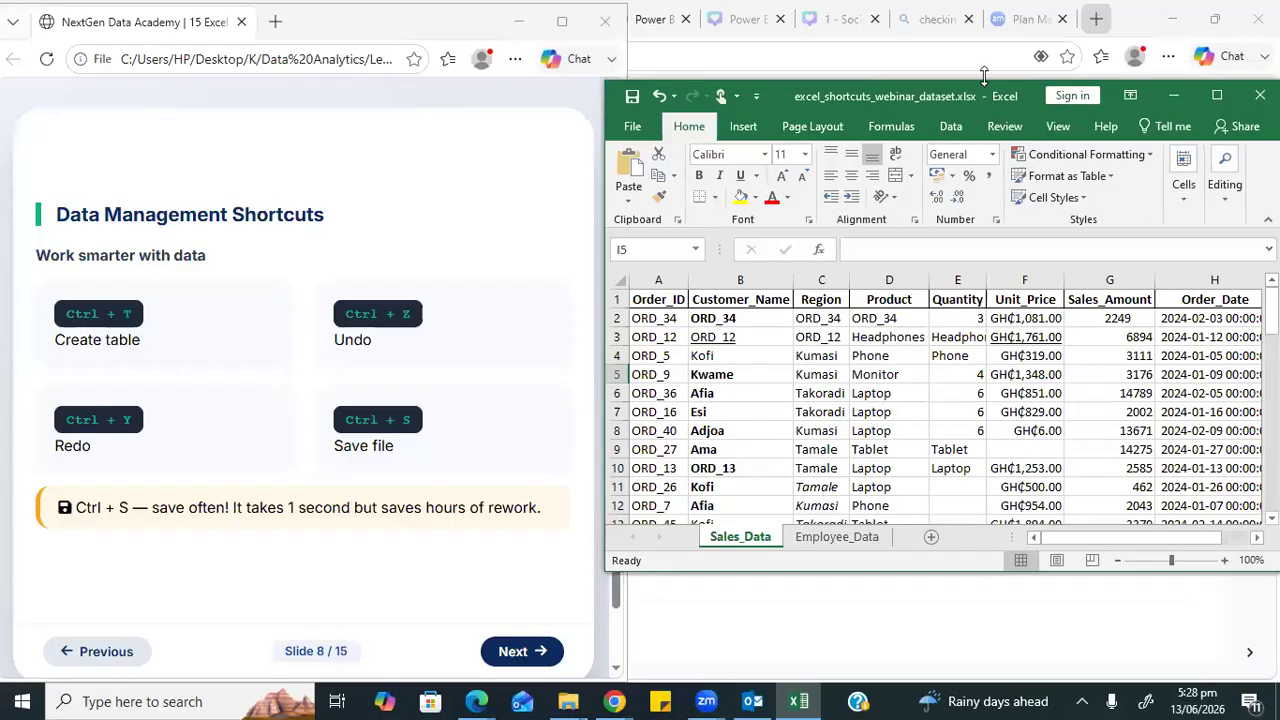
double_click(984, 75)
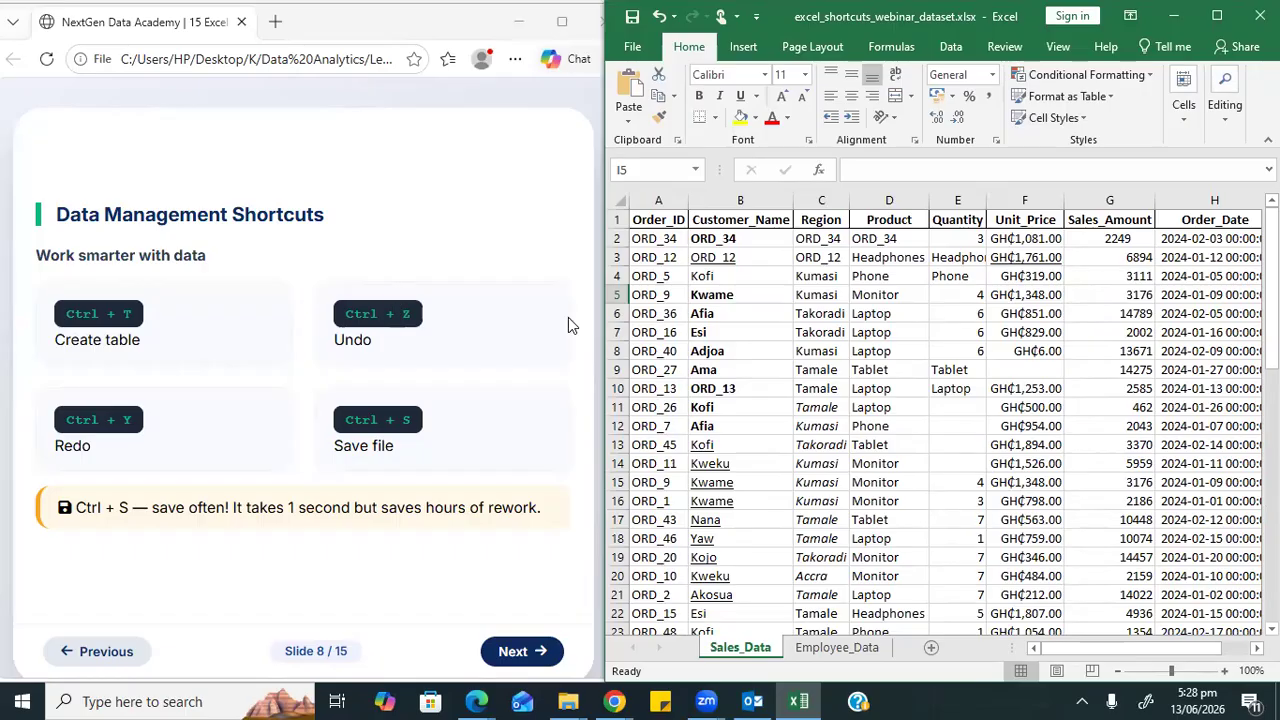
left_click(752, 290)
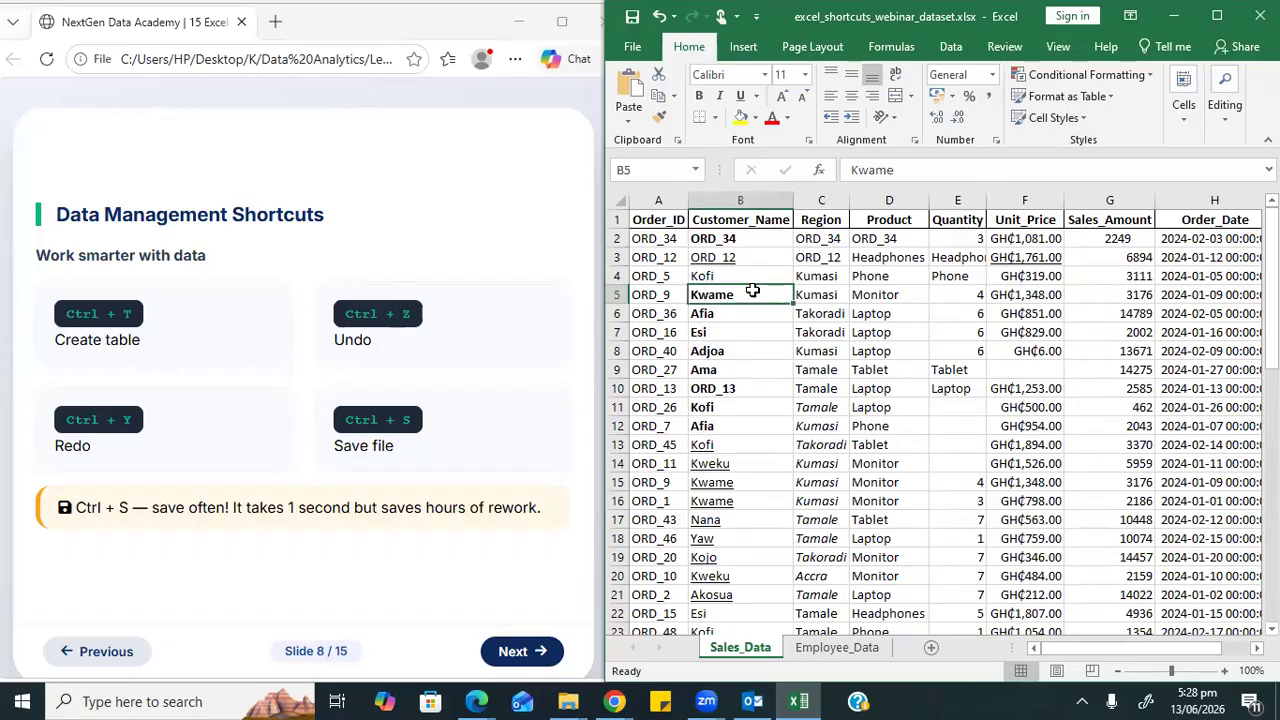
Undo the currency formatting on the Unit_Price column and select Product cell D8
left_click(657, 18)
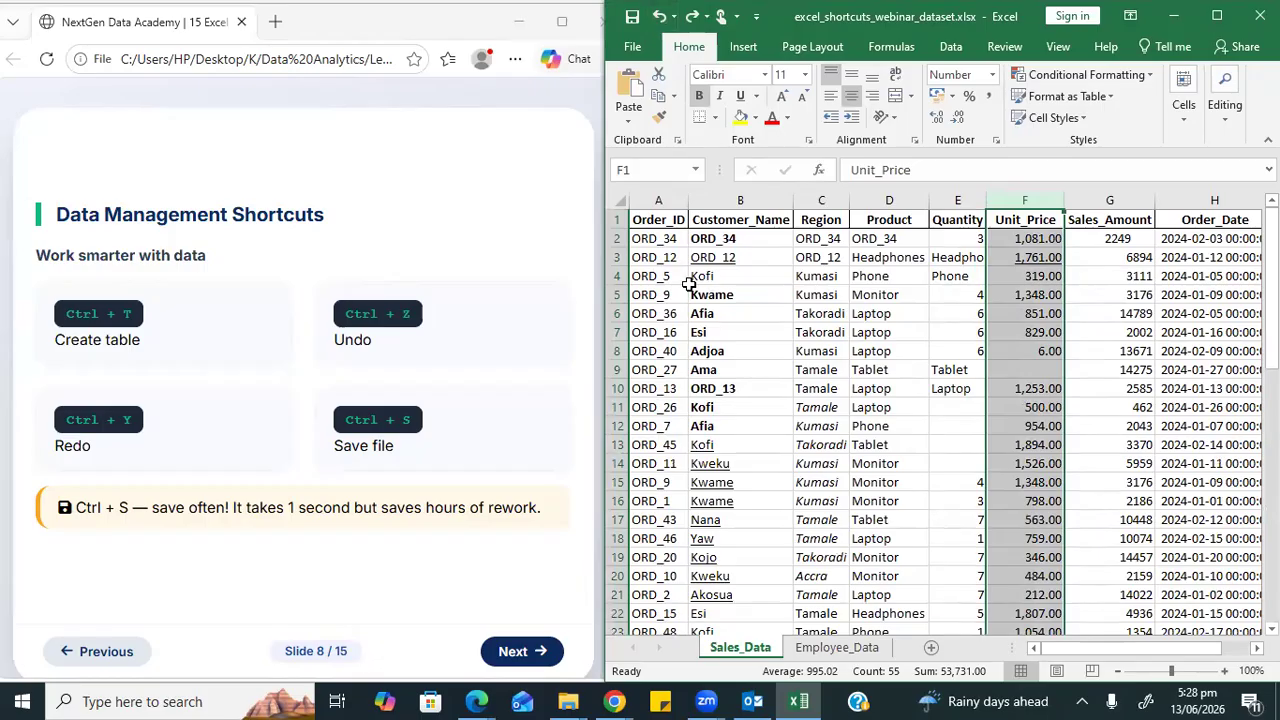
left_click(795, 343)
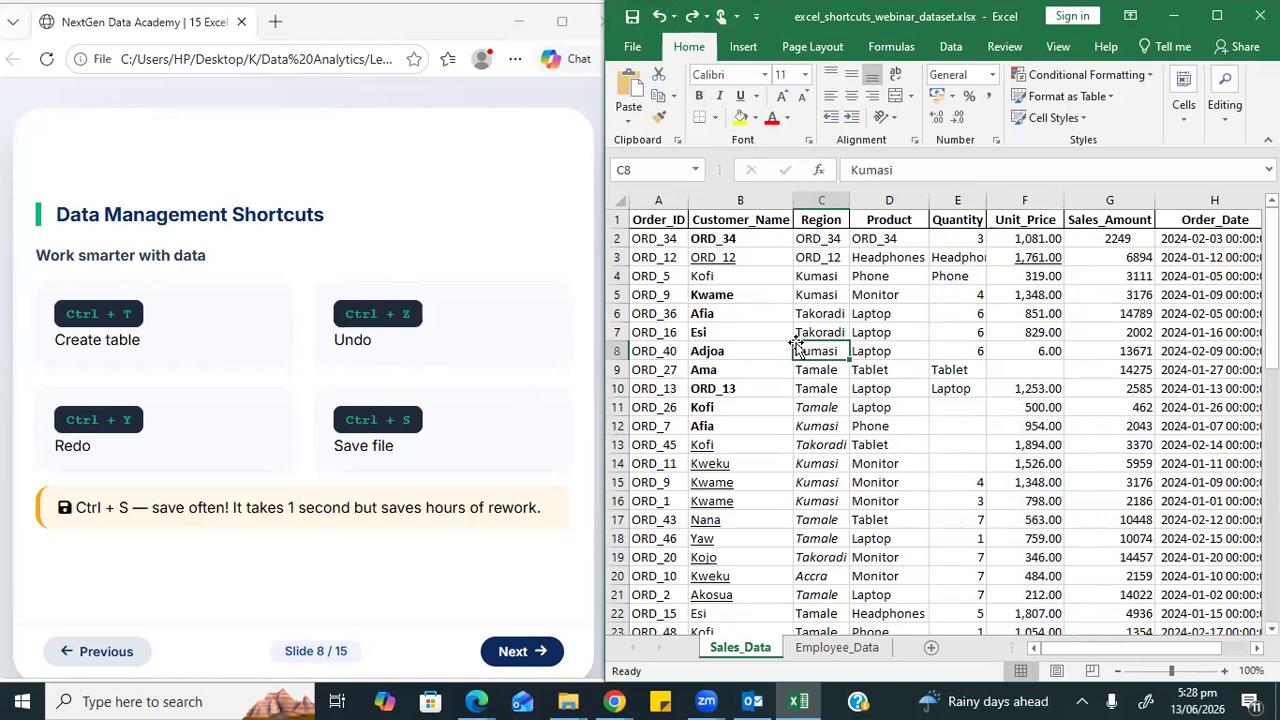
left_click(820, 316)
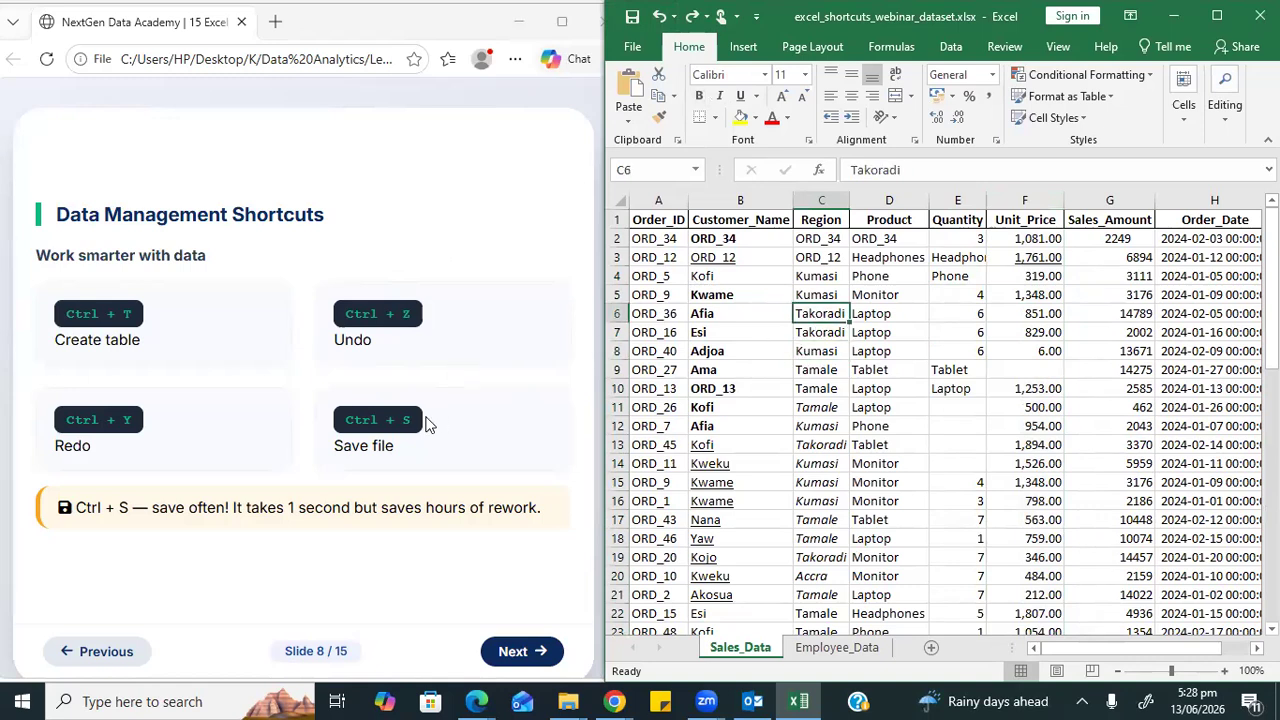
left_click(872, 350)
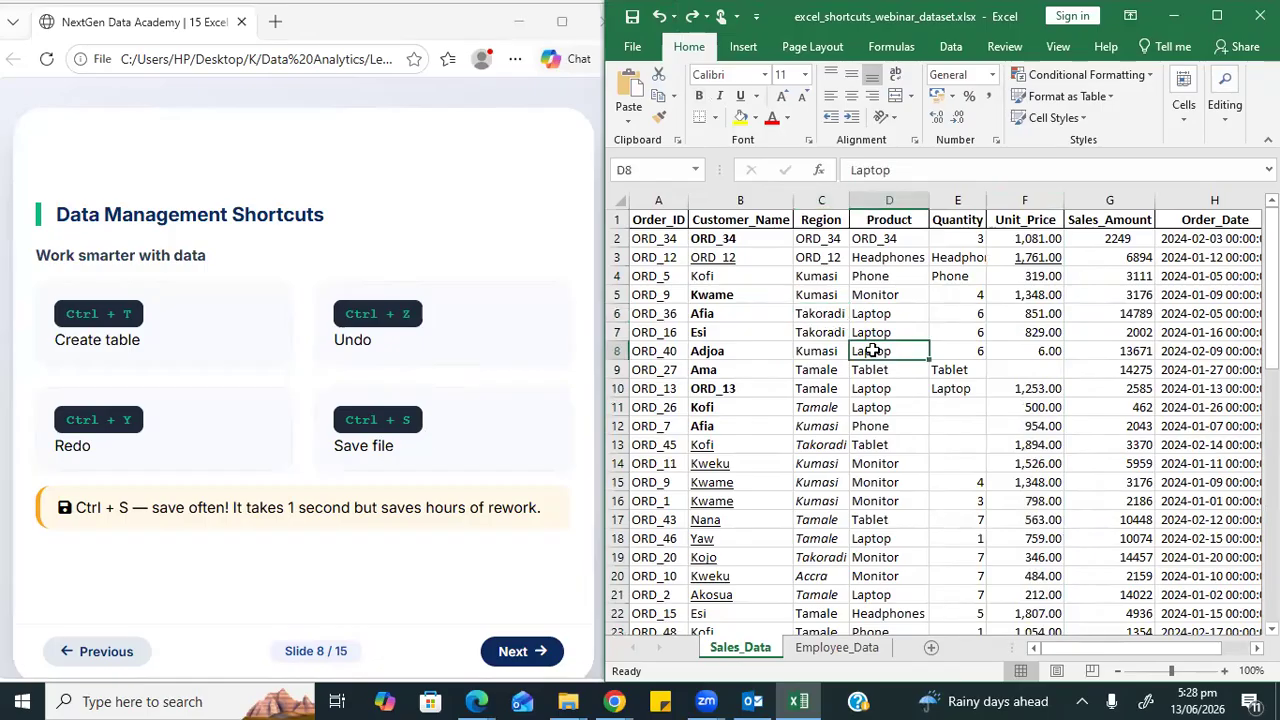
View Sales_Data in the maximized workbook with cell G6 selected, and restore the window beside the slide deck at full height
left_click(1218, 18)
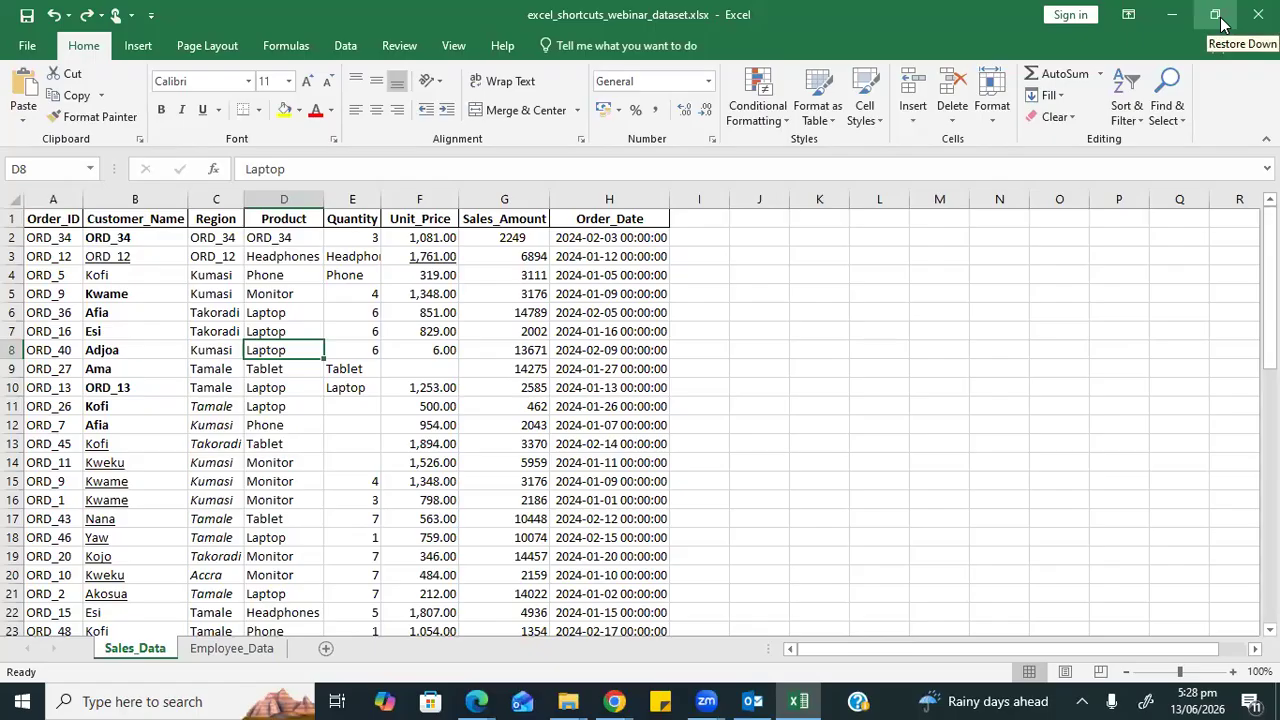
left_click(507, 313)
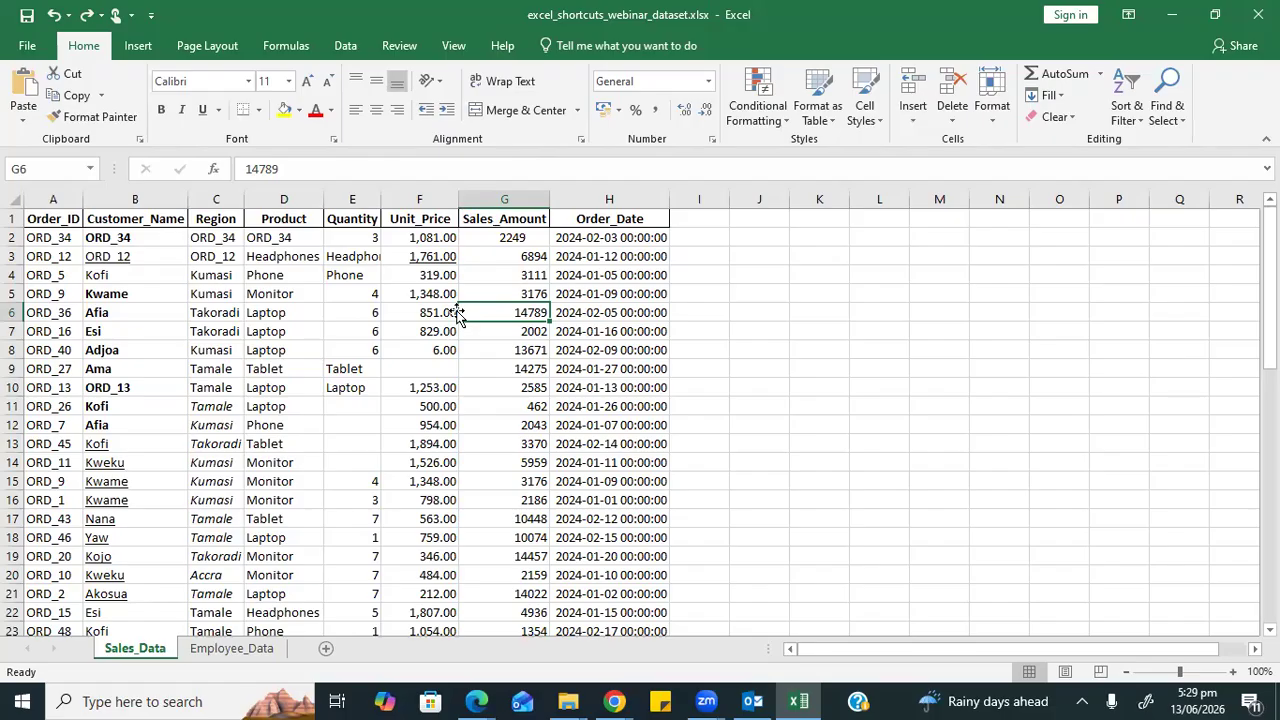
left_click(1205, 11)
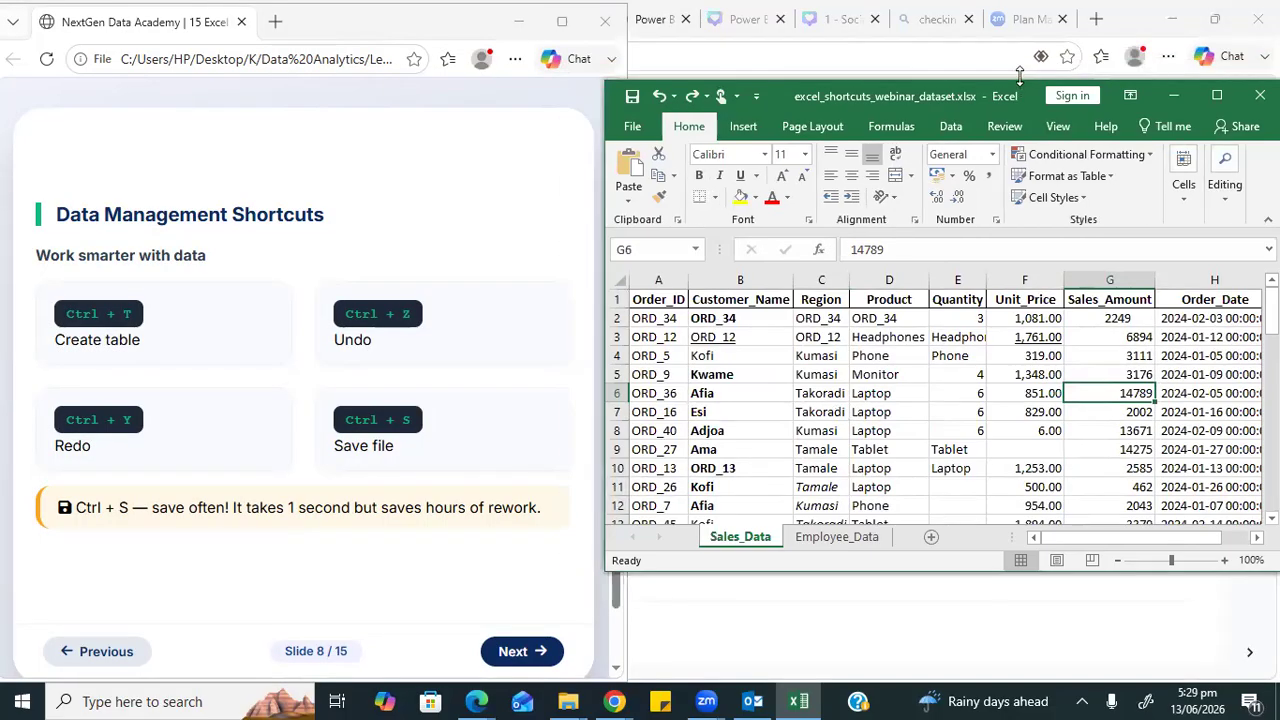
left_click_drag(1019, 76, 1019, 1)
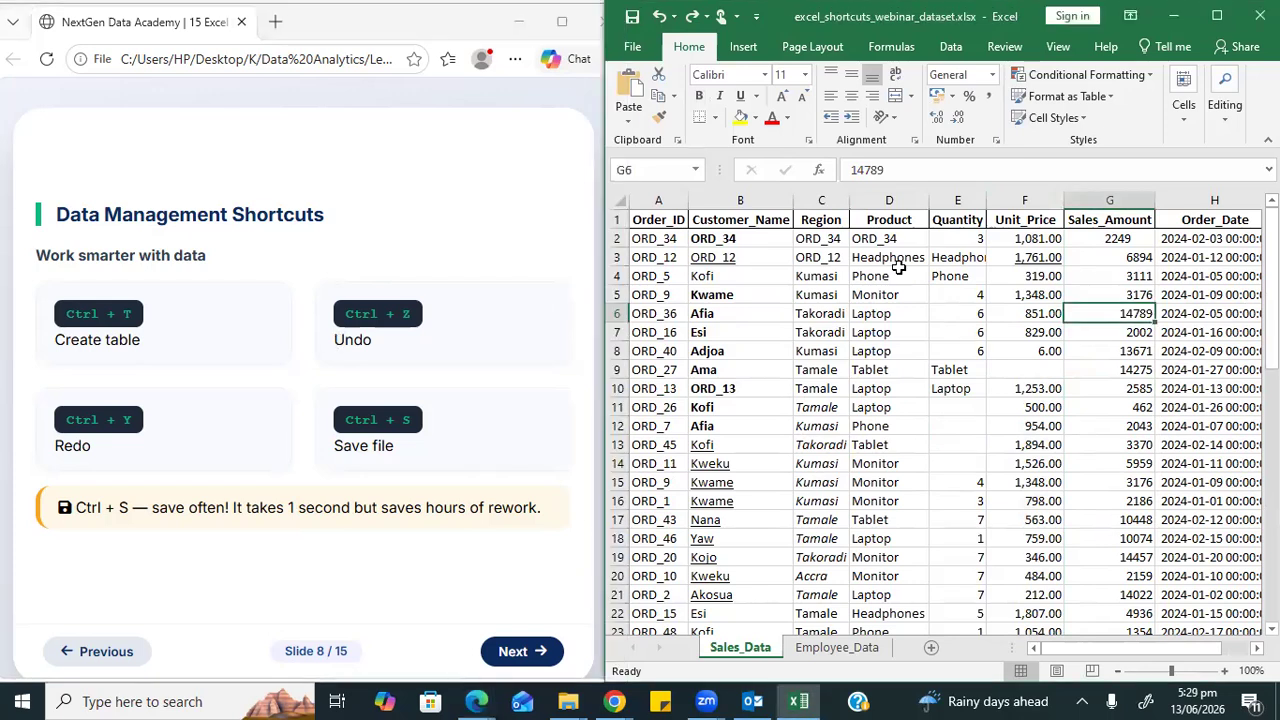
Create a table with headers from the Sales_Data range A1:H56
left_click(834, 276)
left_click_drag(648, 222, 1171, 480)
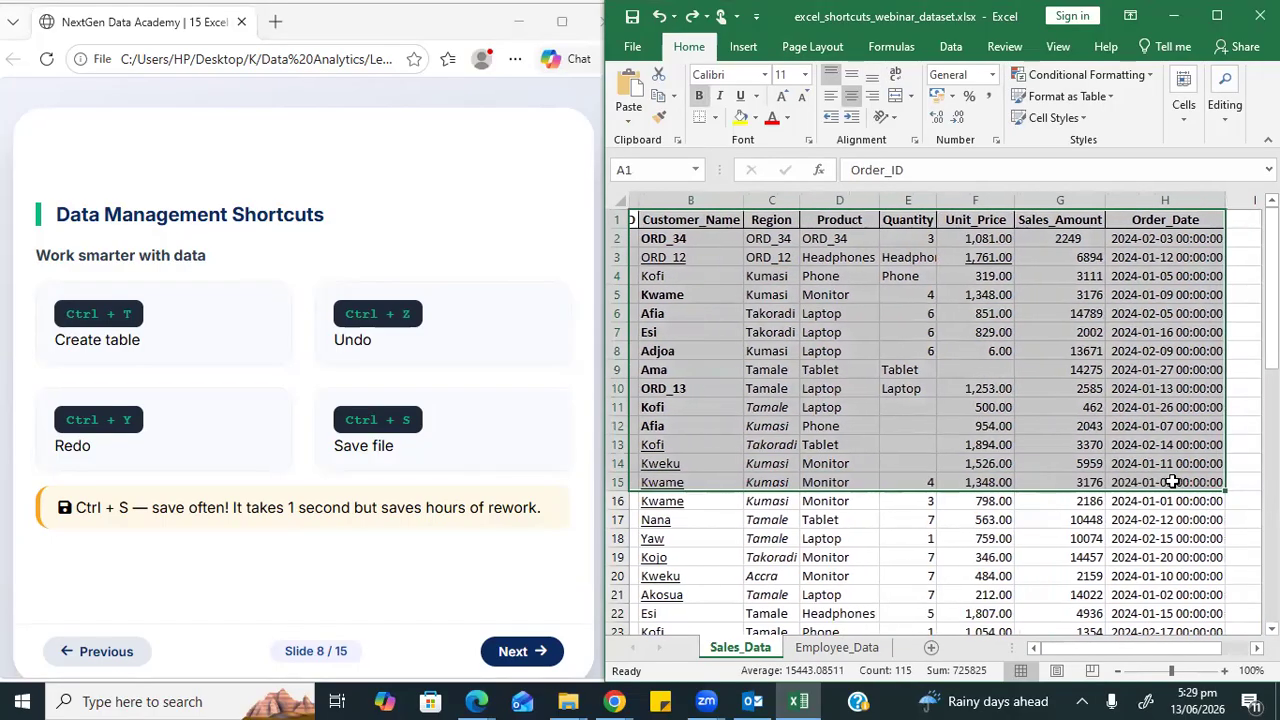
left_click(1015, 384)
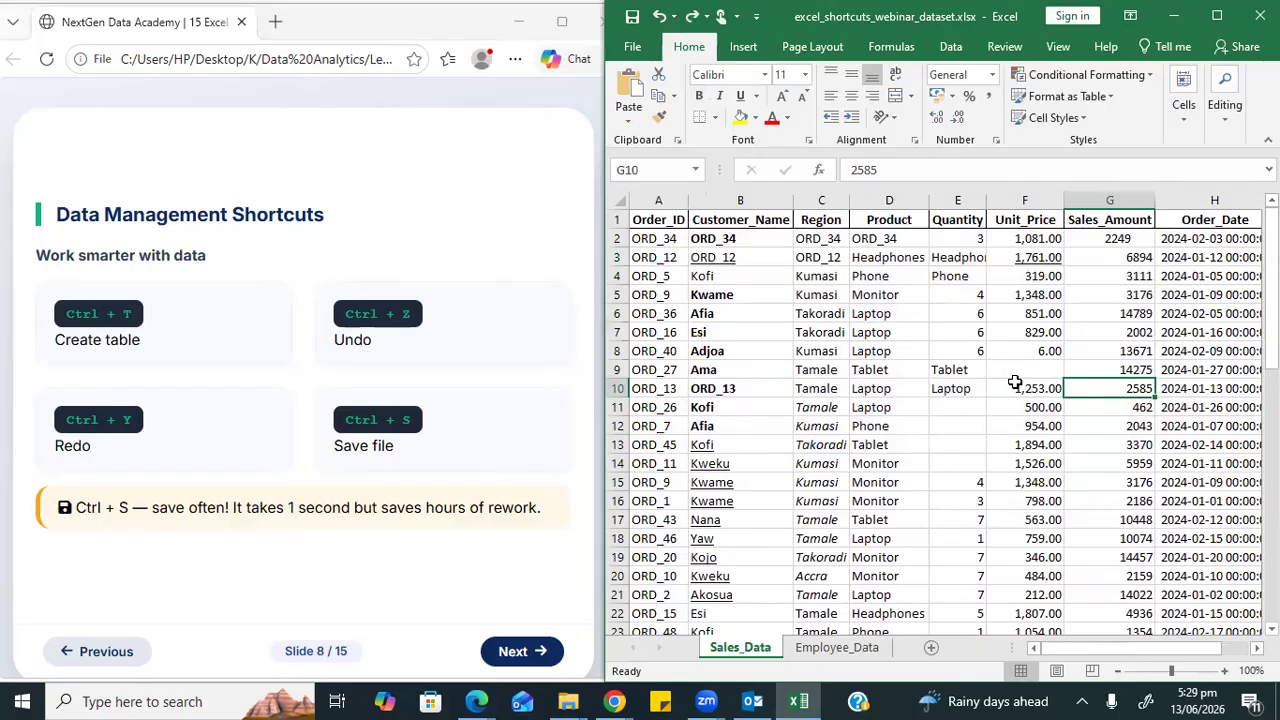
key("ctrl+t")
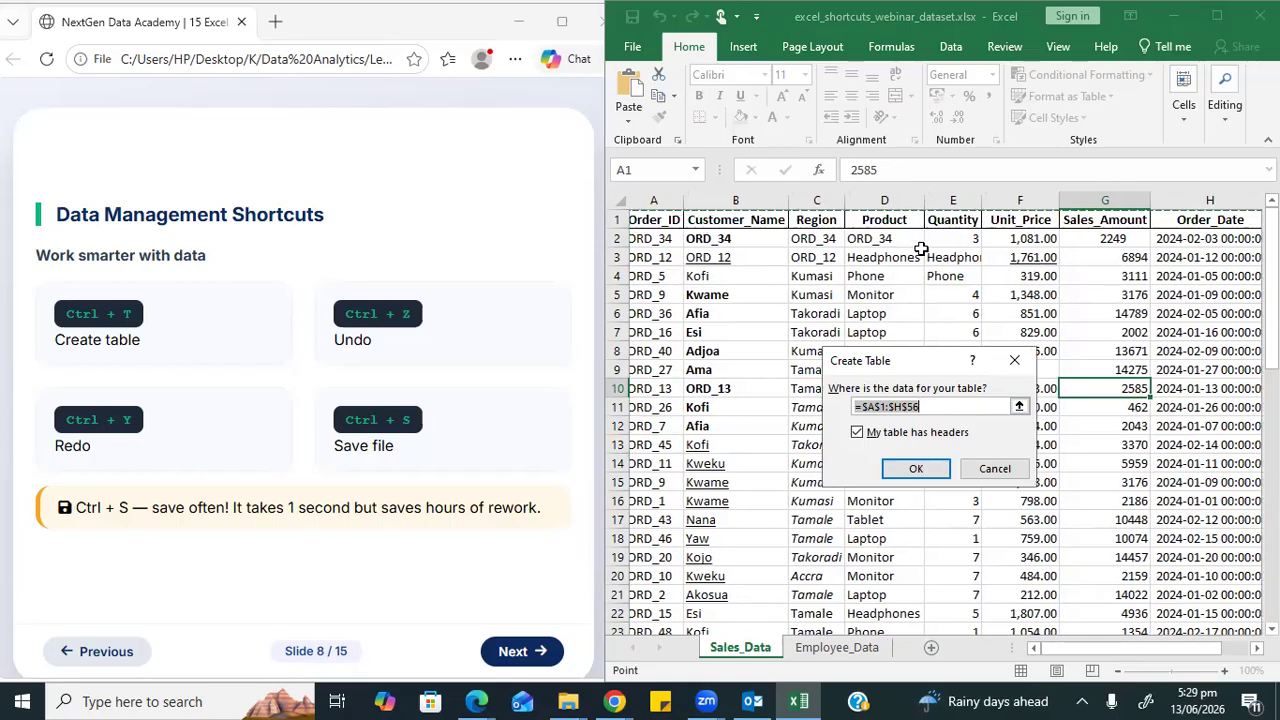
scroll(921, 251, "right", 5)
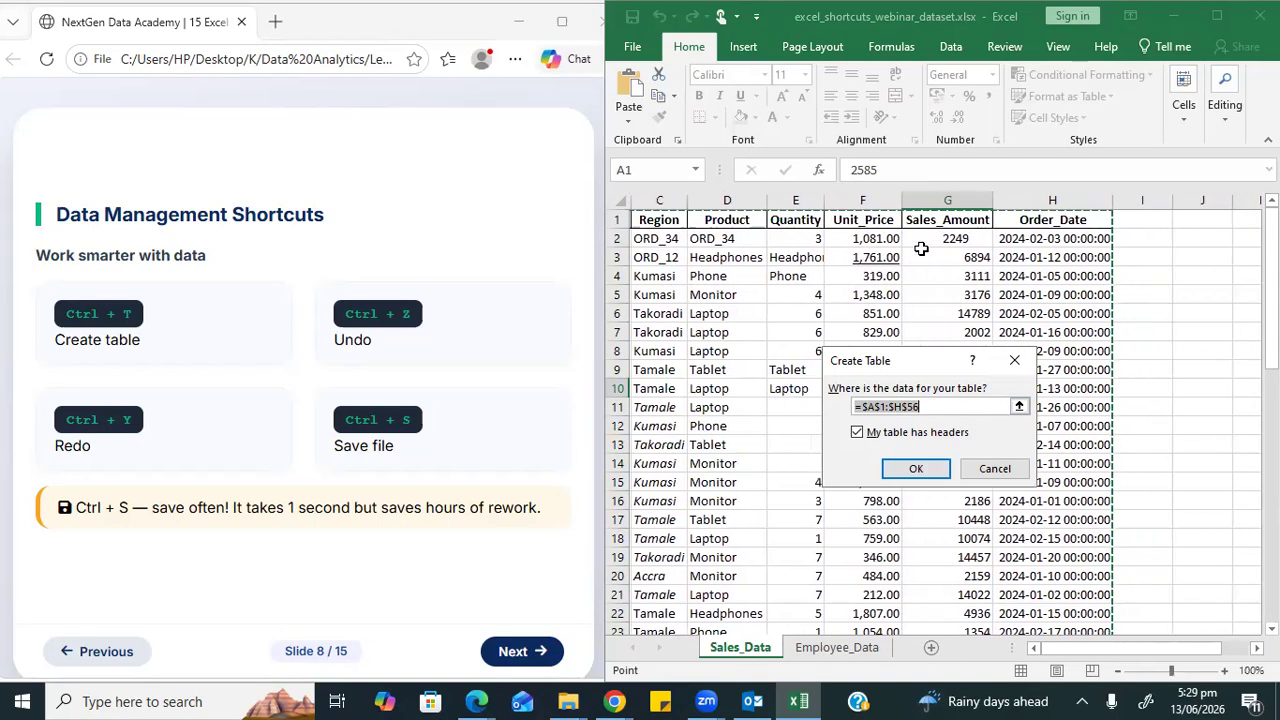
left_click(916, 468)
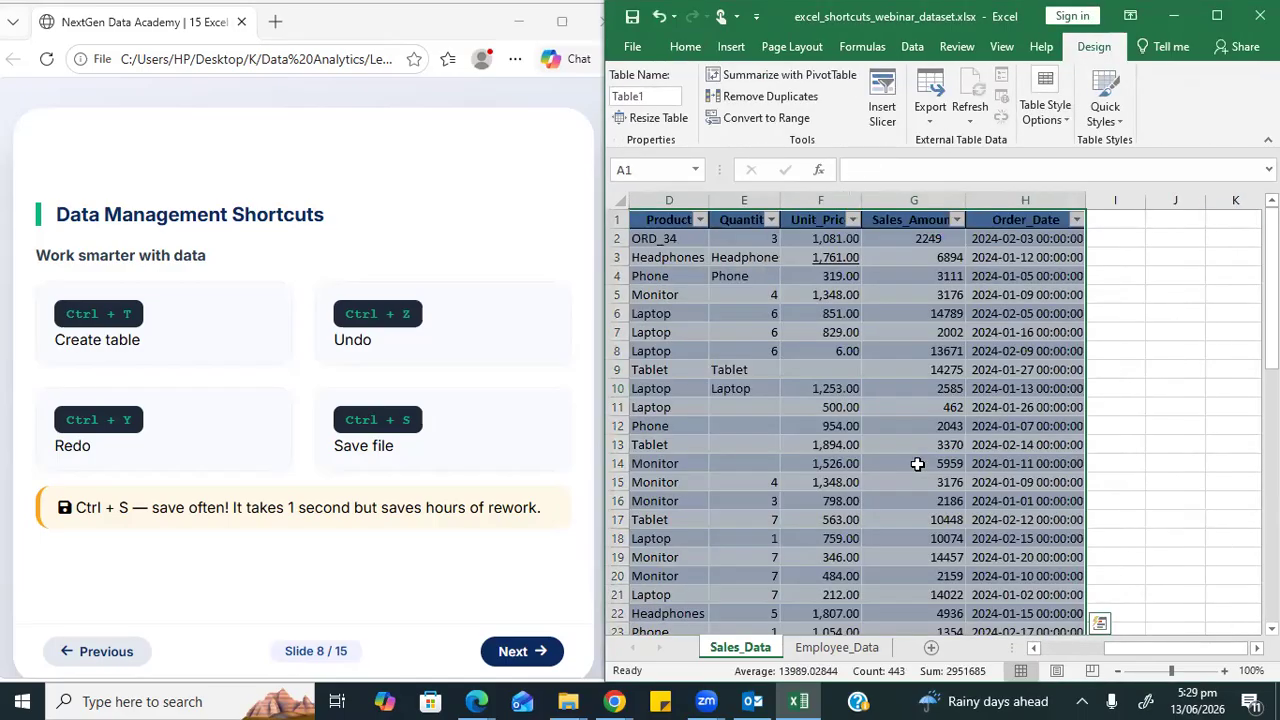
scroll(917, 464, "left", 5)
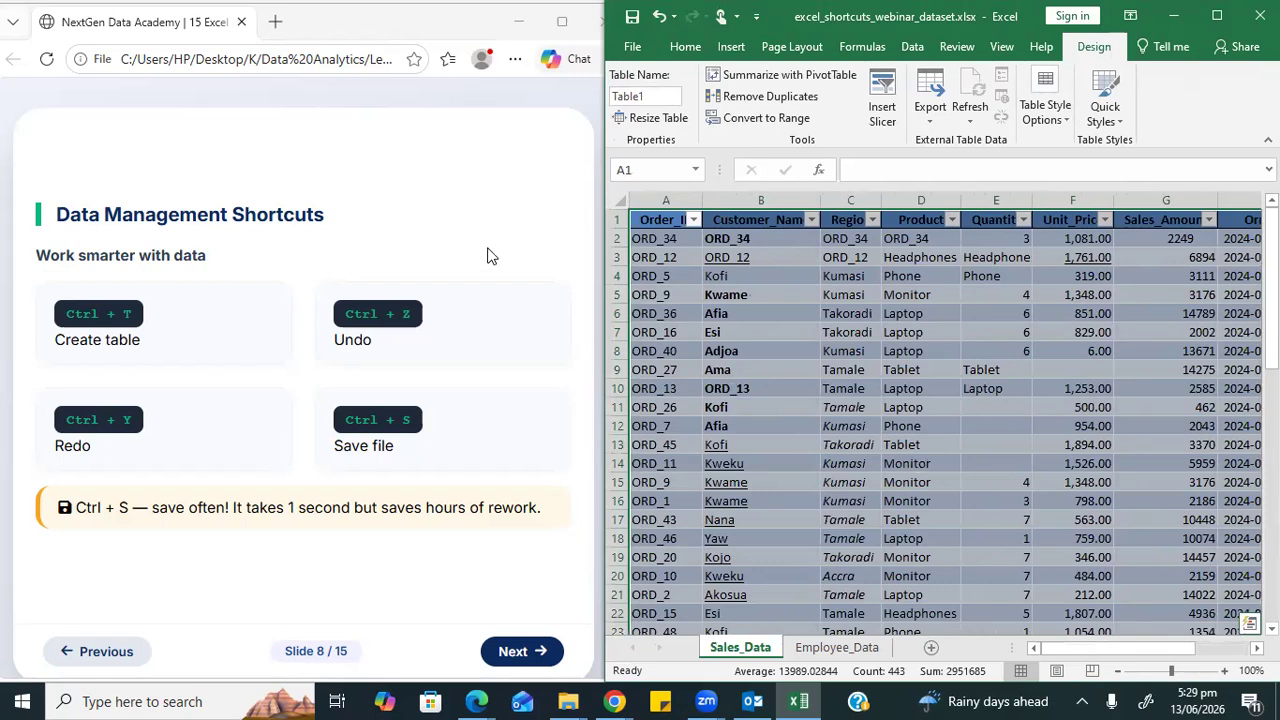
Advance the slide deck past Real-Life Example and Practical Session to the Common Mistakes to Avoid slide
left_click(519, 658)
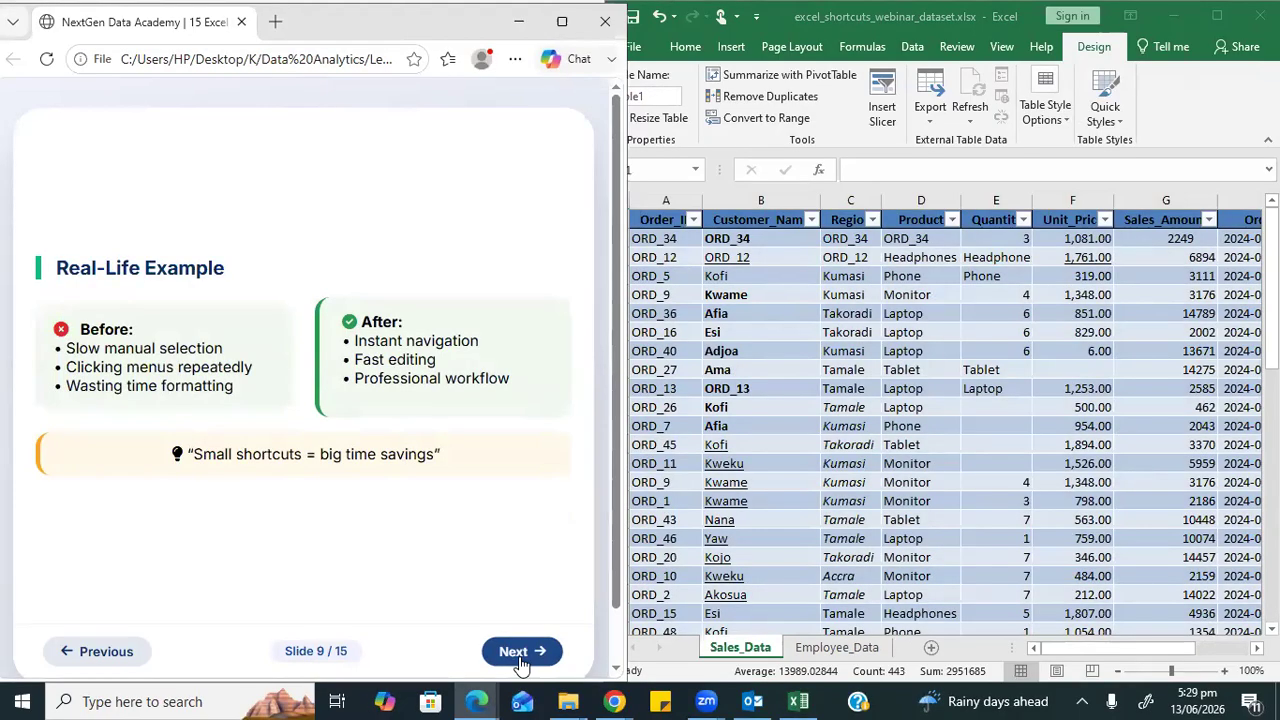
left_click(519, 658)
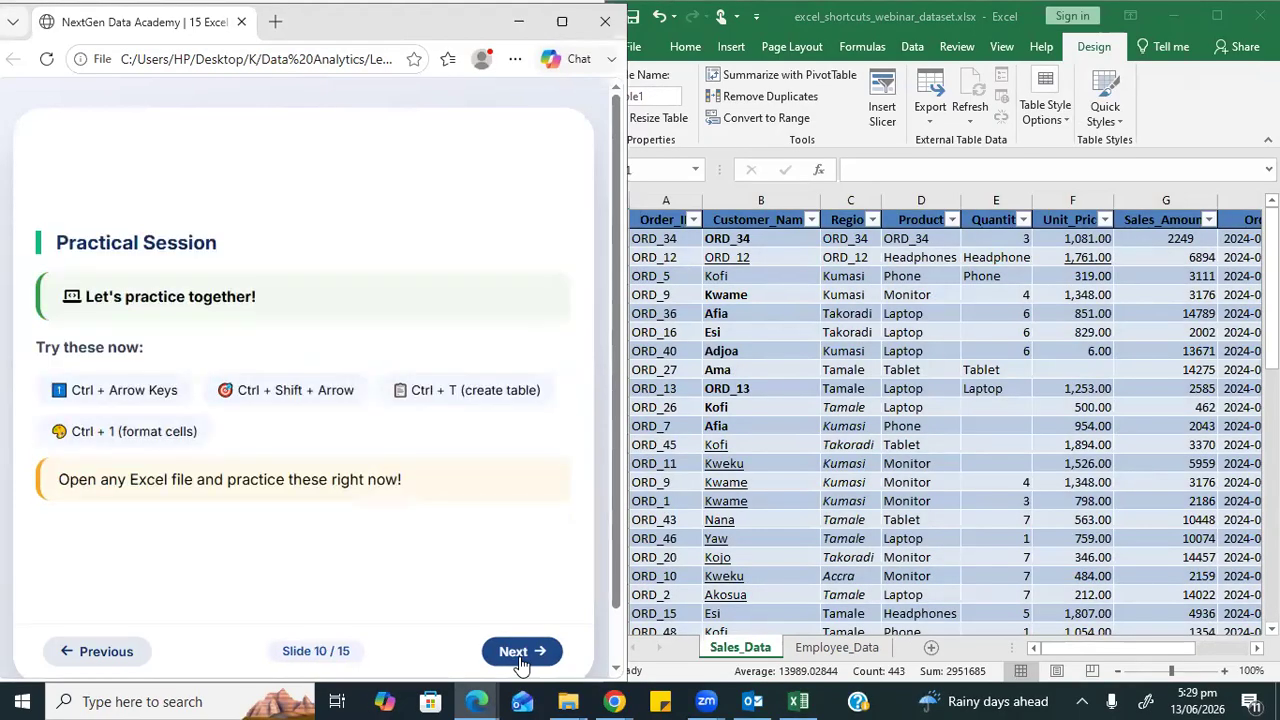
left_click(519, 658)
Return to the workbook, maximize it and select Order_Date cell H8 in the table
left_click(1036, 323)
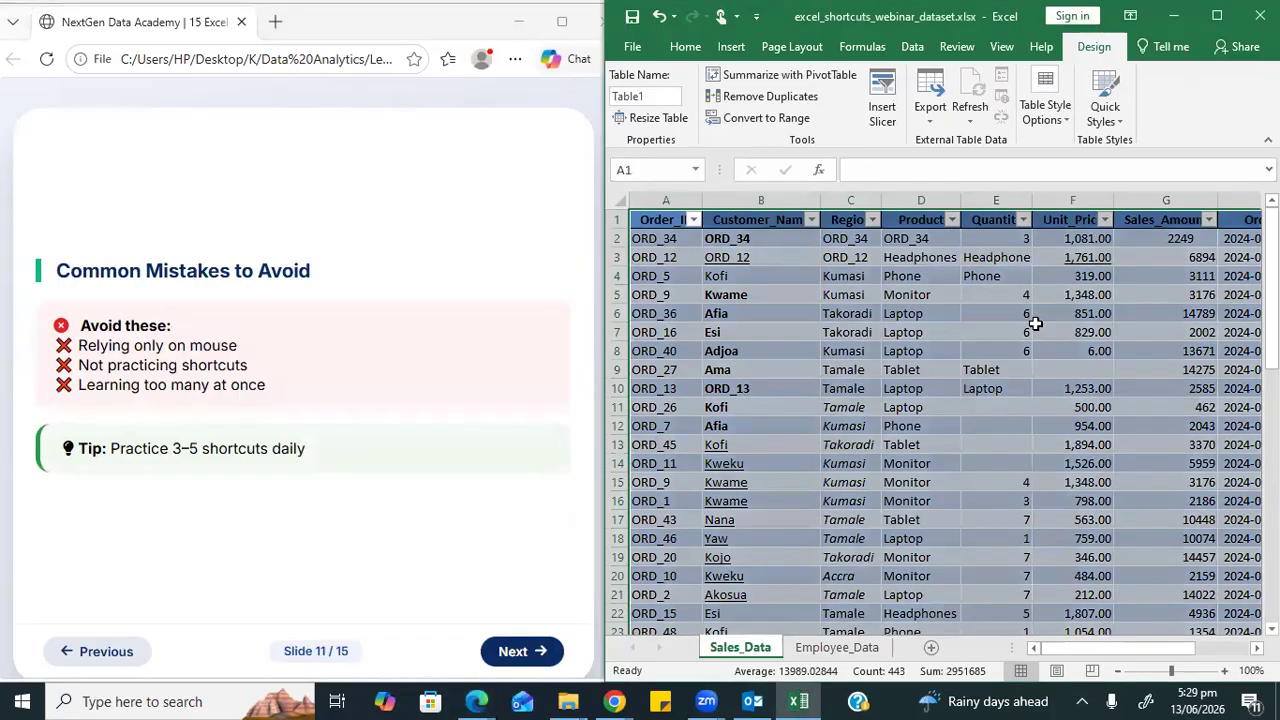
left_click(1229, 20)
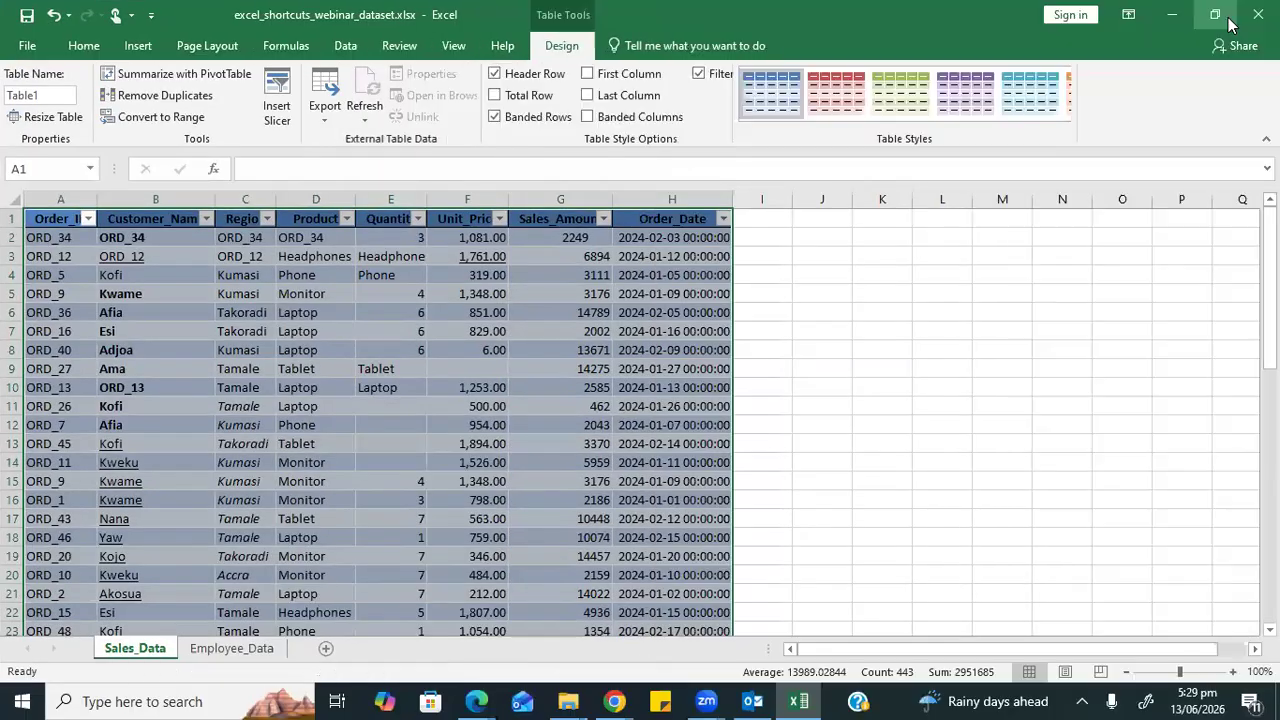
left_click(844, 341)
left_click(660, 370)
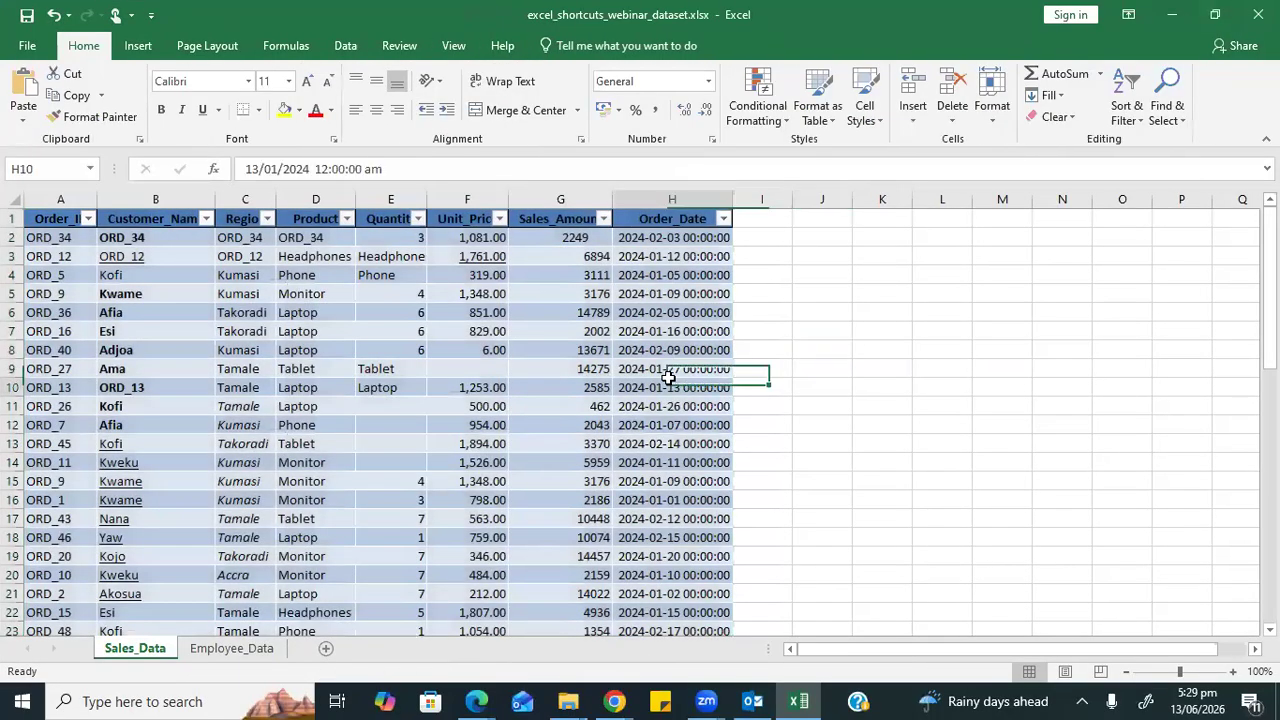
left_click(289, 330)
left_click(288, 428)
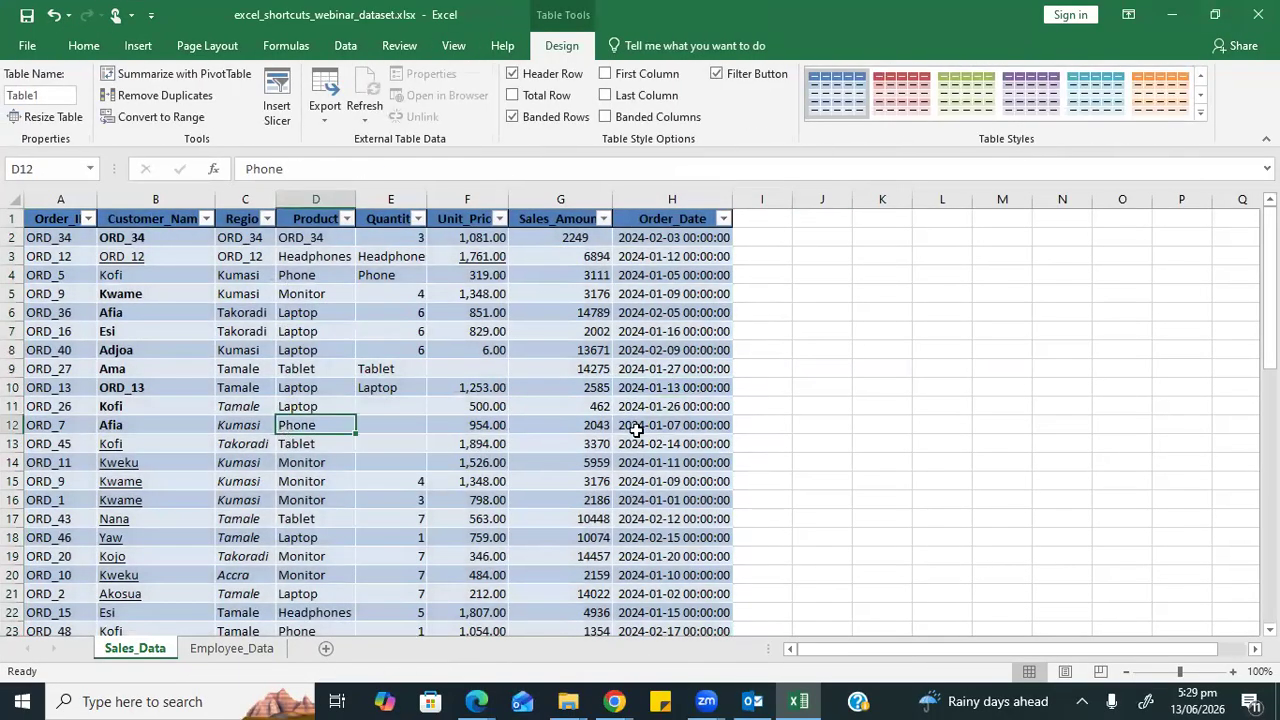
left_click(676, 422)
left_click(667, 353)
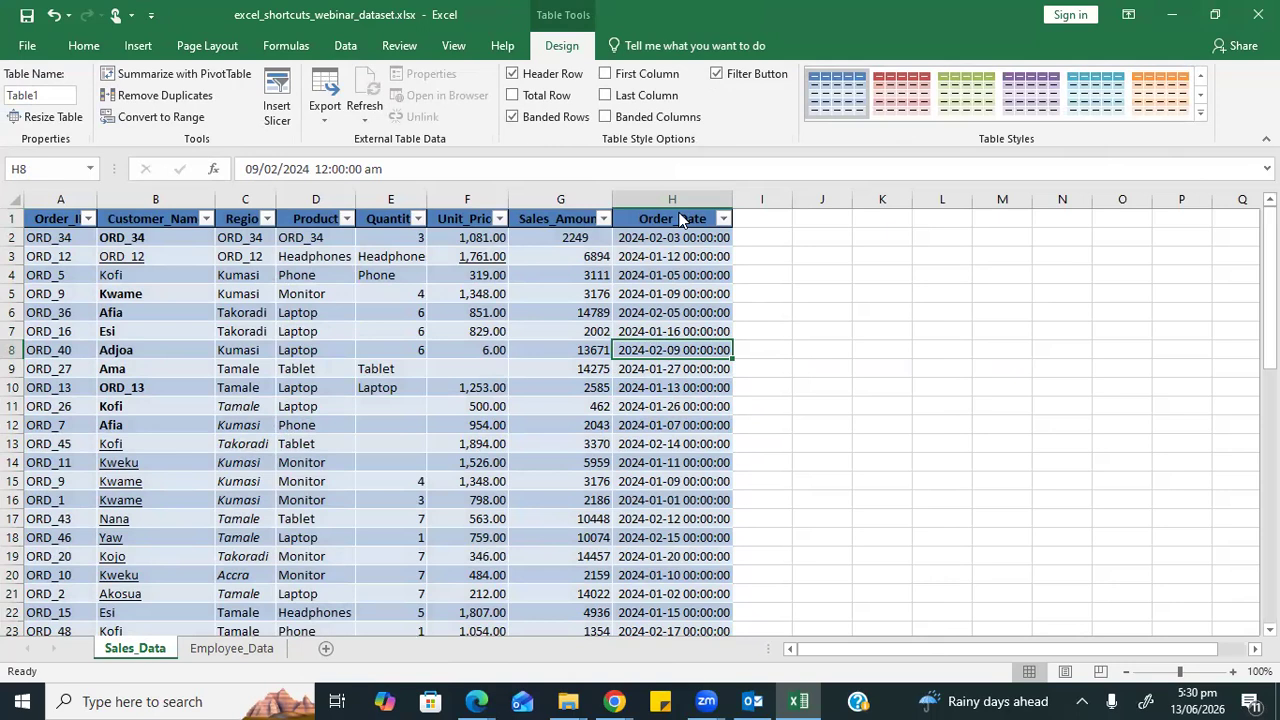
key("ctrl+n")
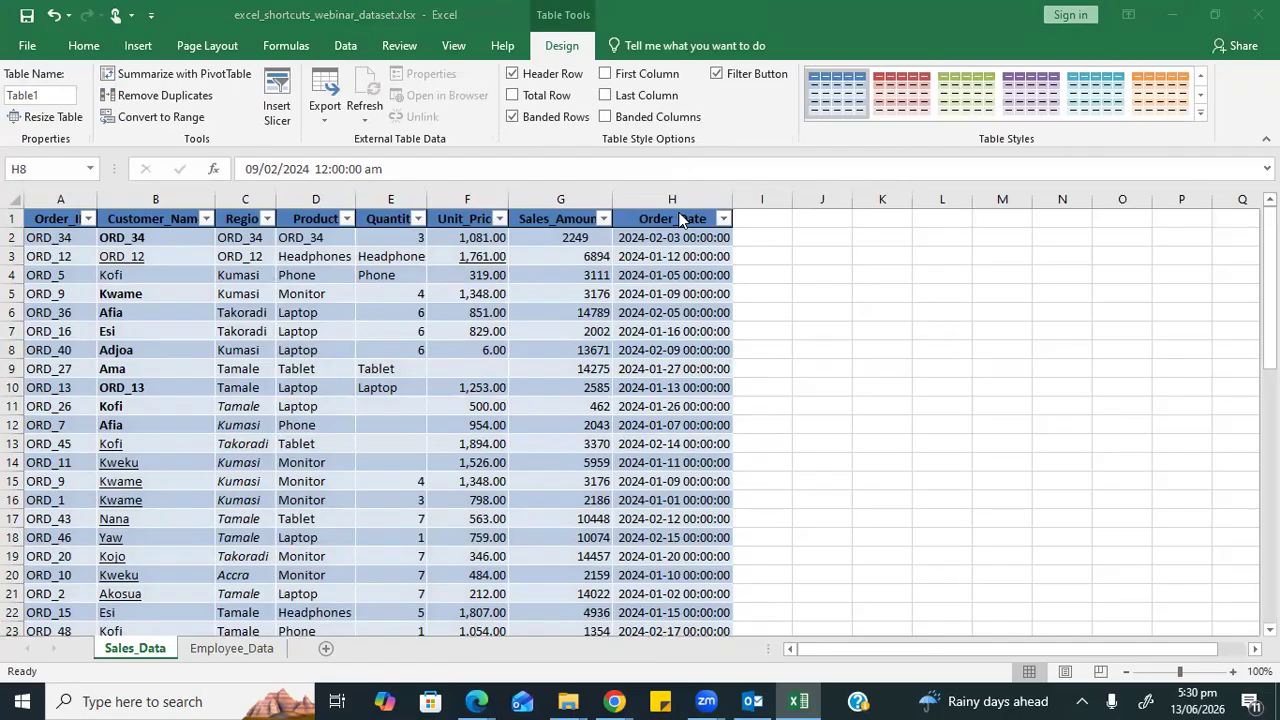
left_click(555, 222)
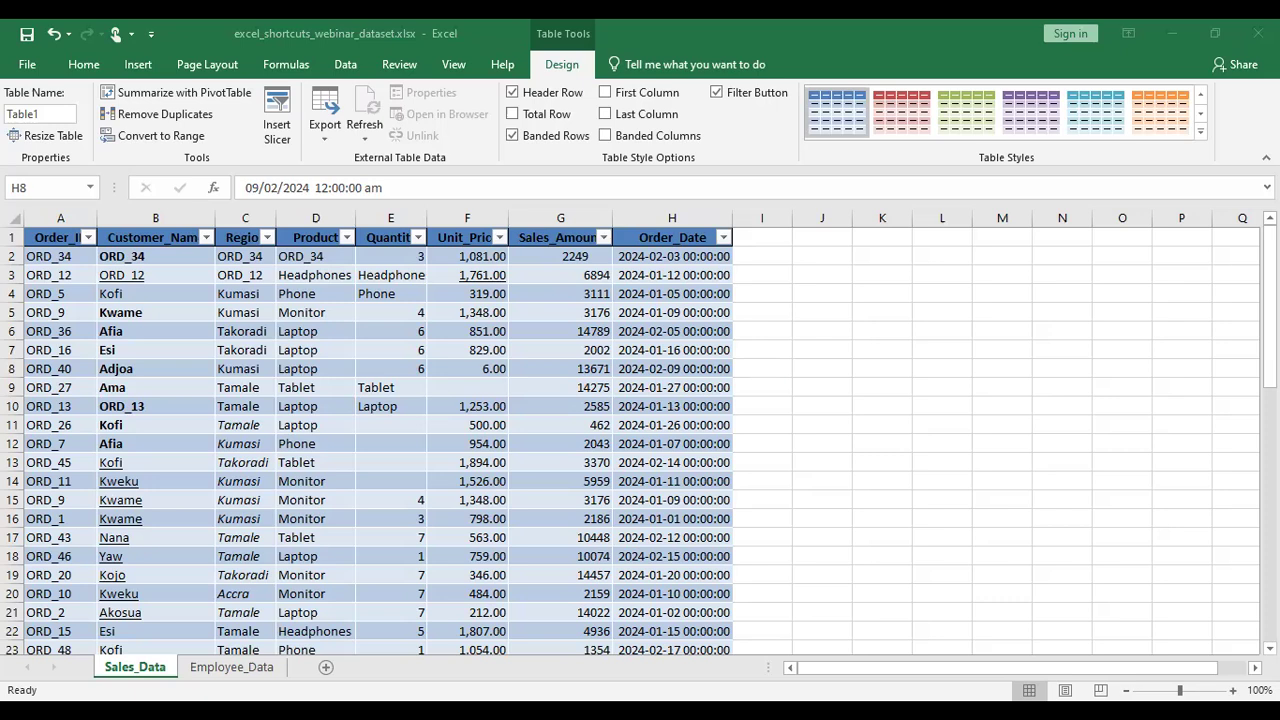
left_click(818, 386)
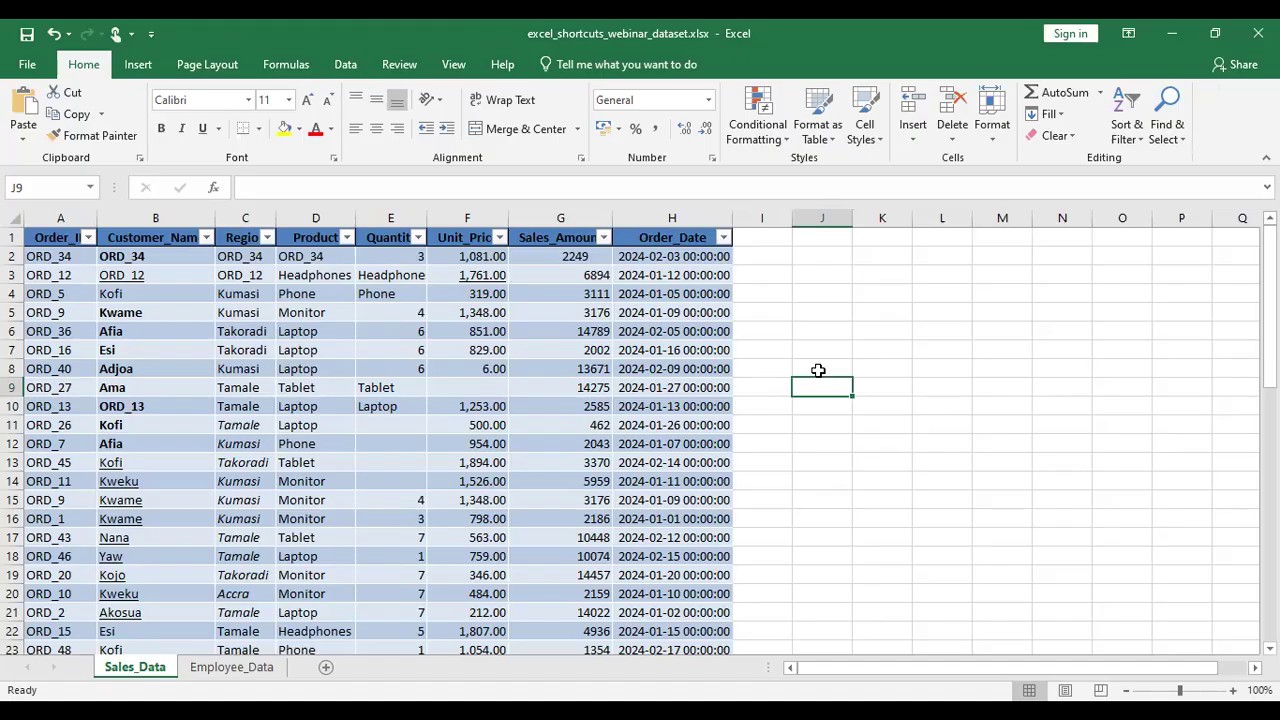
key("alt+Tab")
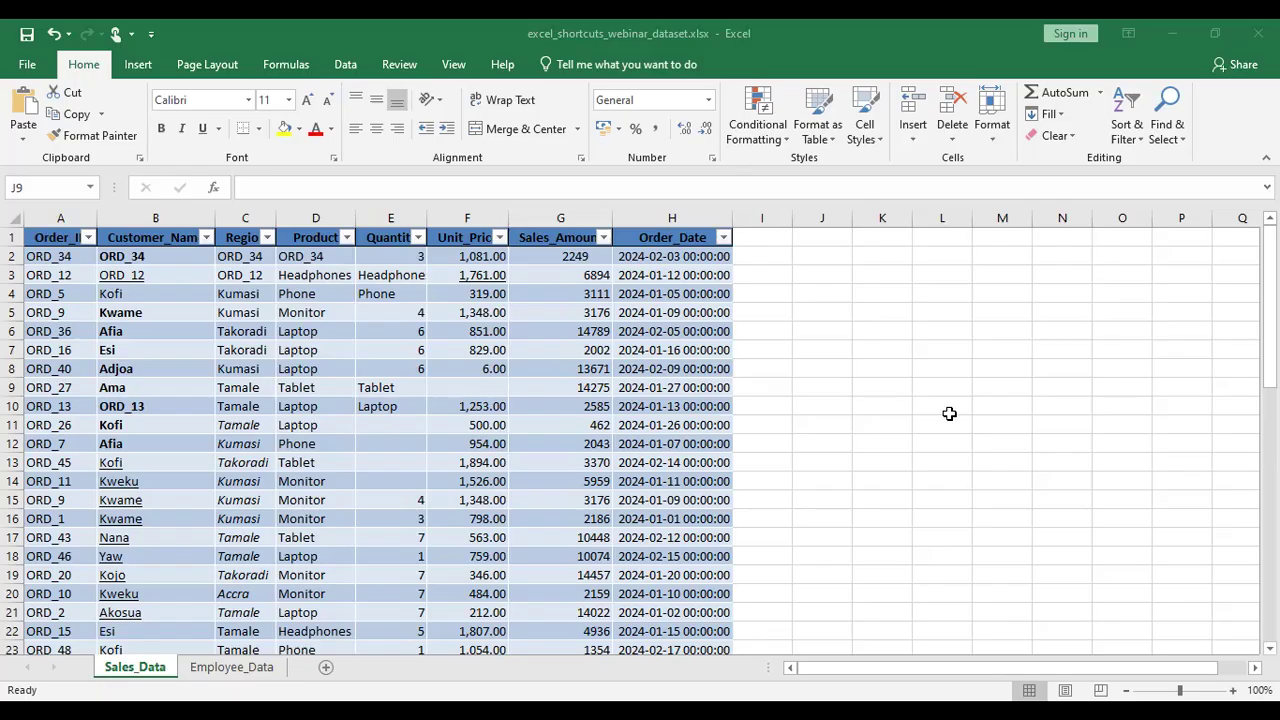
left_click(822, 350)
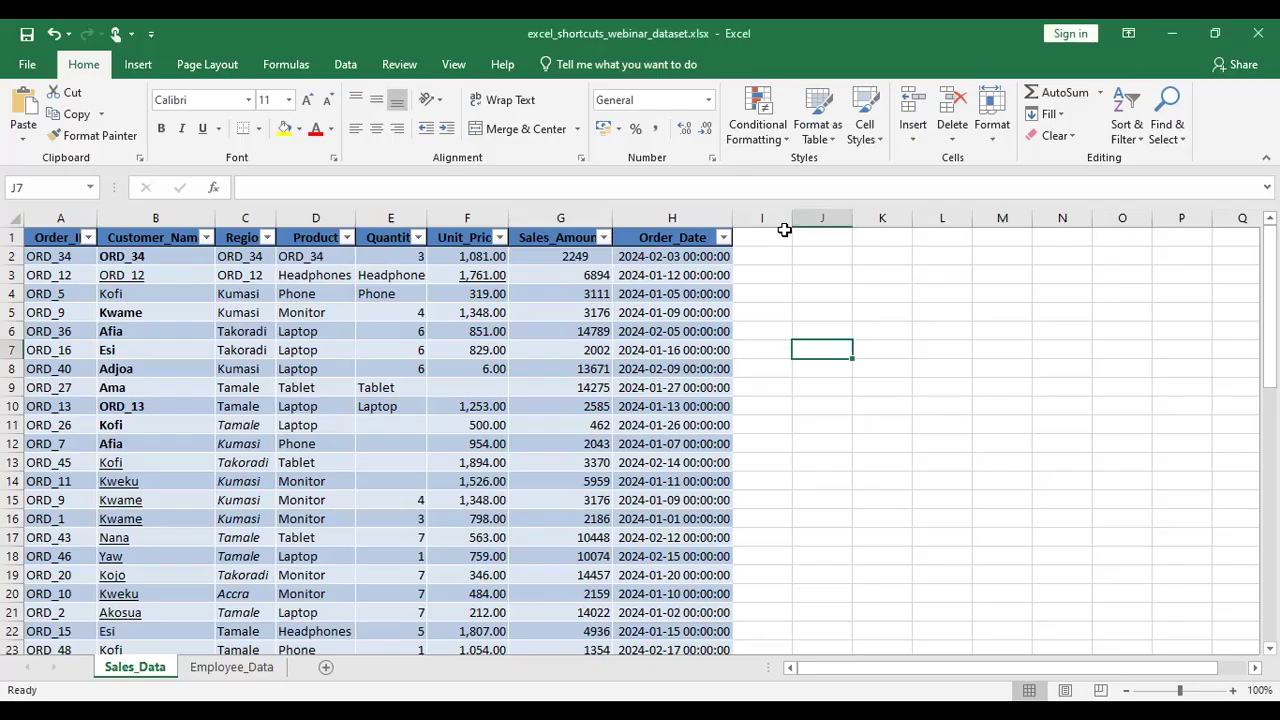
left_click(705, 275)
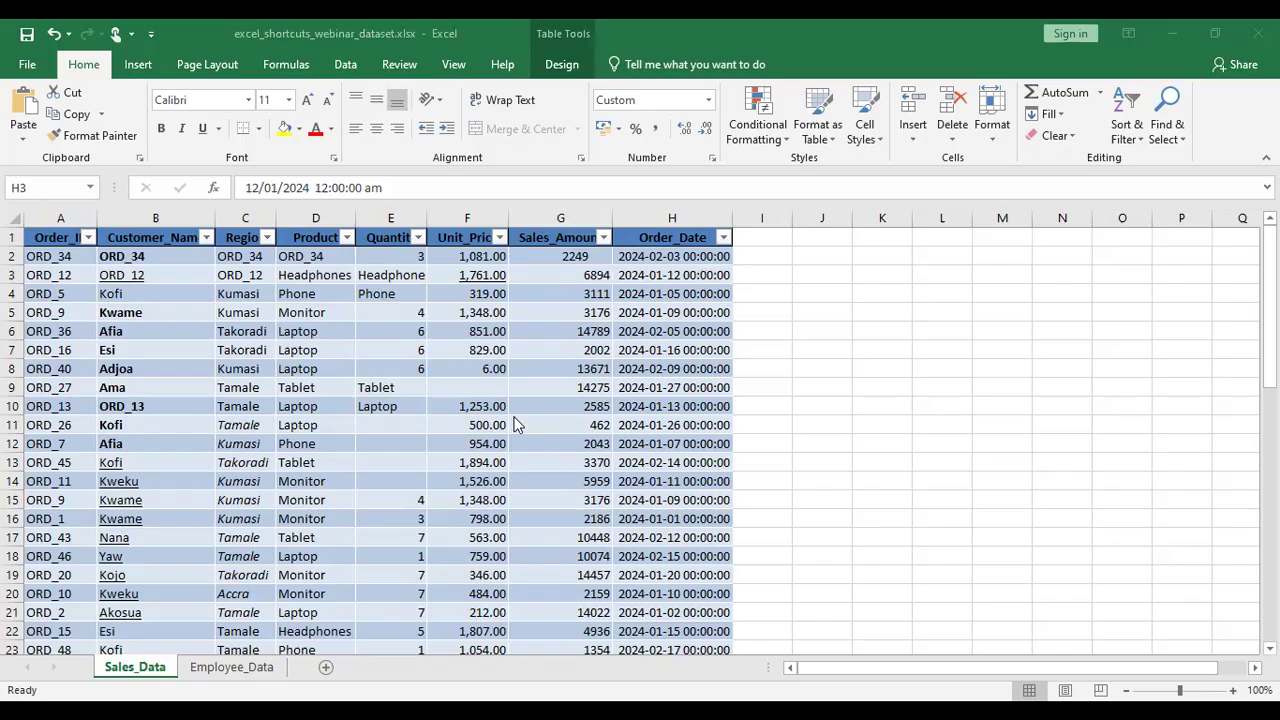
left_click(641, 687)
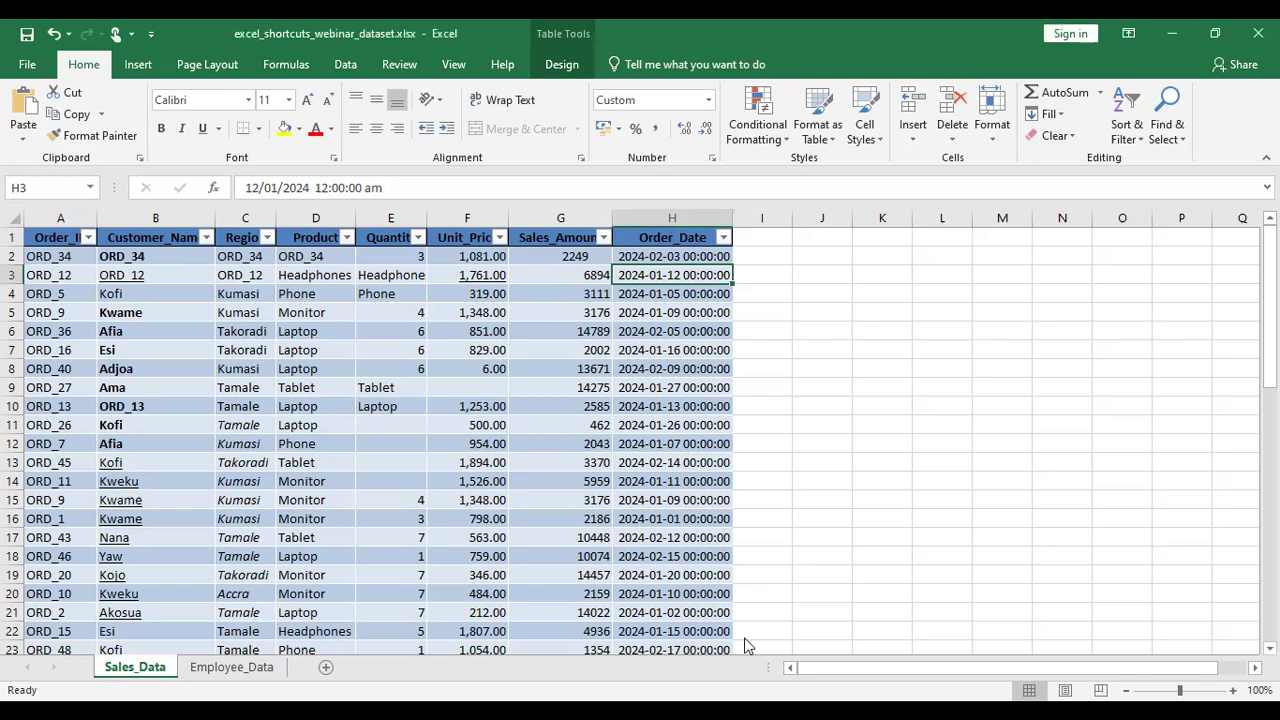
key("alt+Tab")
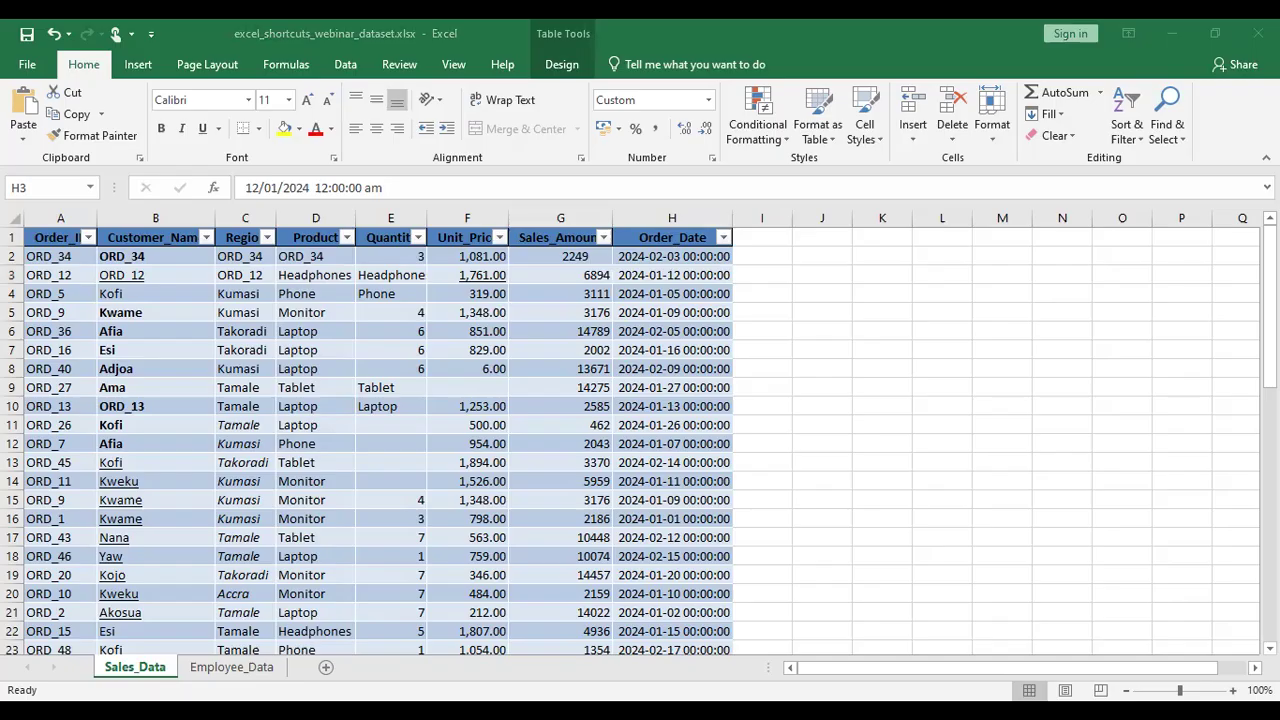
Select the Unit_Price and Sales_Amount range F1:G16, and deselect it by moving to empty cell I8
left_click(582, 348)
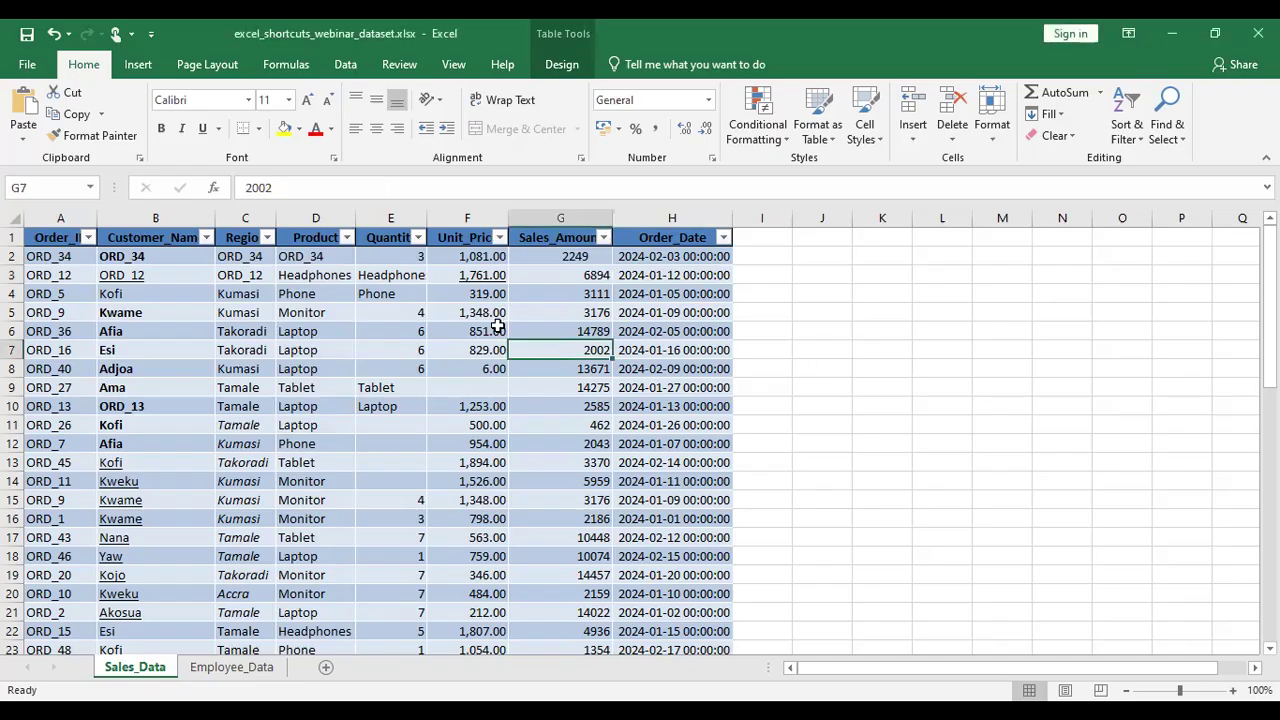
left_click_drag(470, 237, 594, 527)
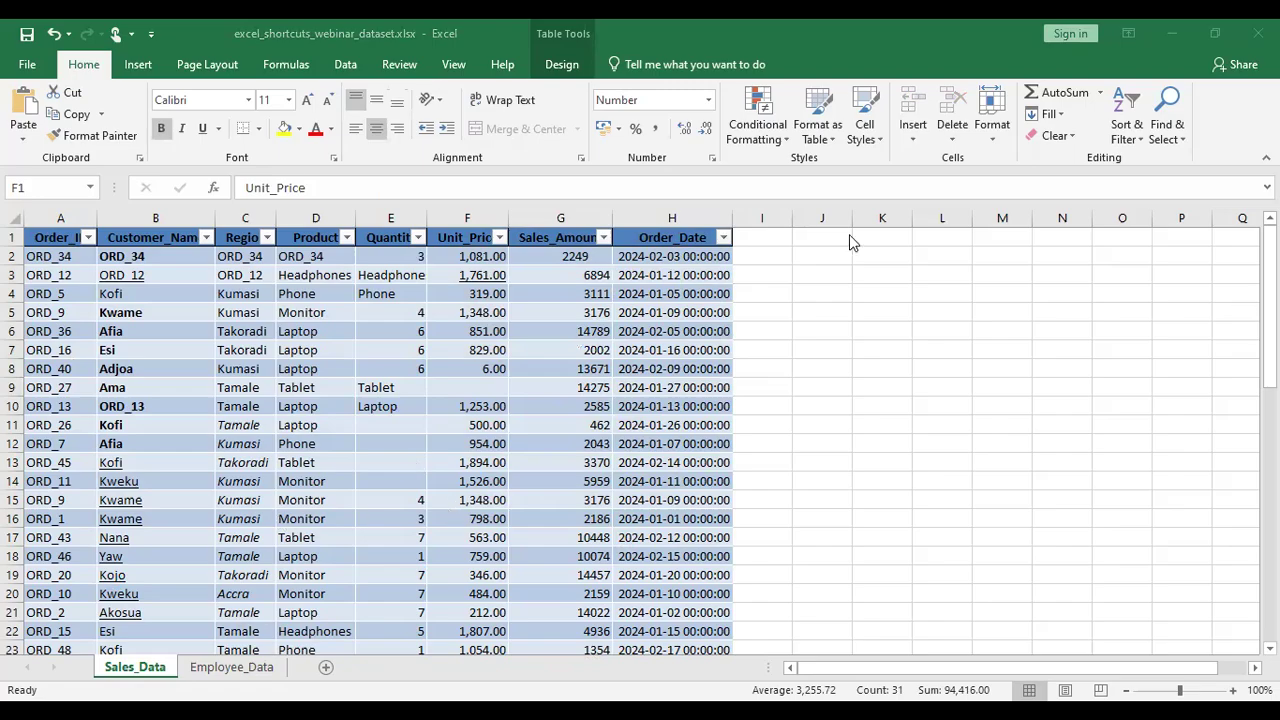
left_click(560, 387)
left_click(770, 367)
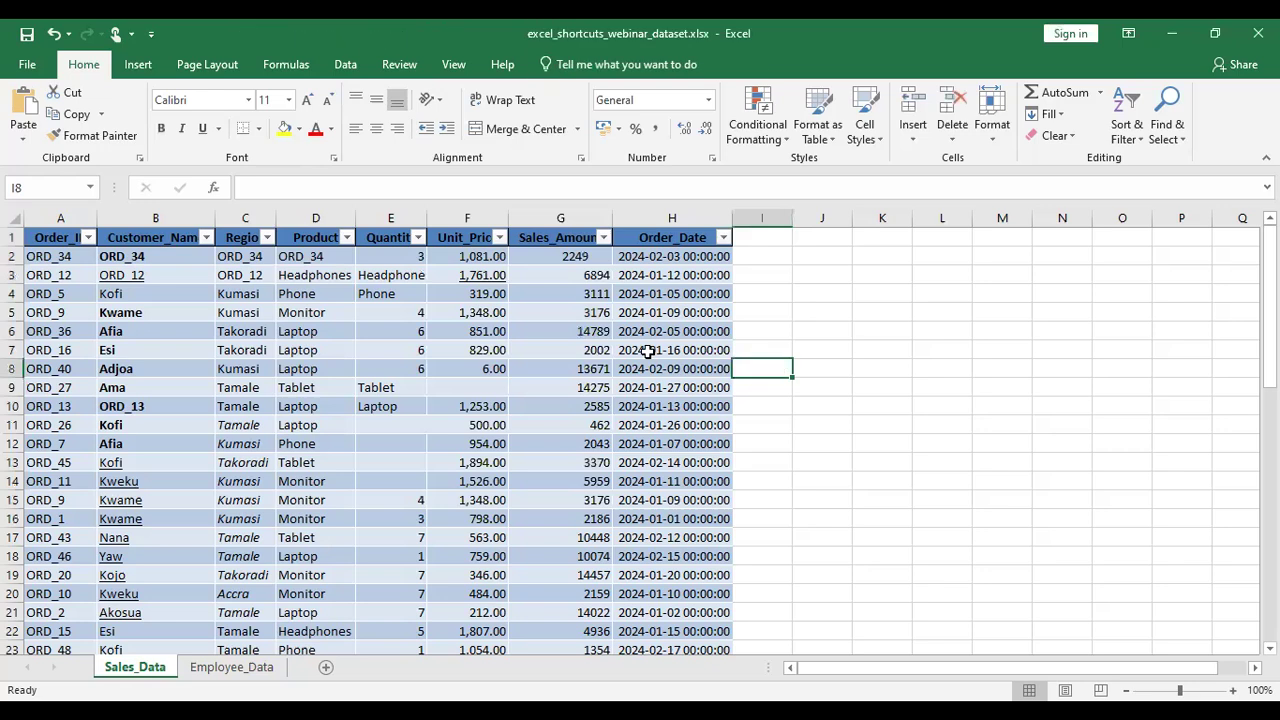
left_click(648, 351)
left_click(457, 336)
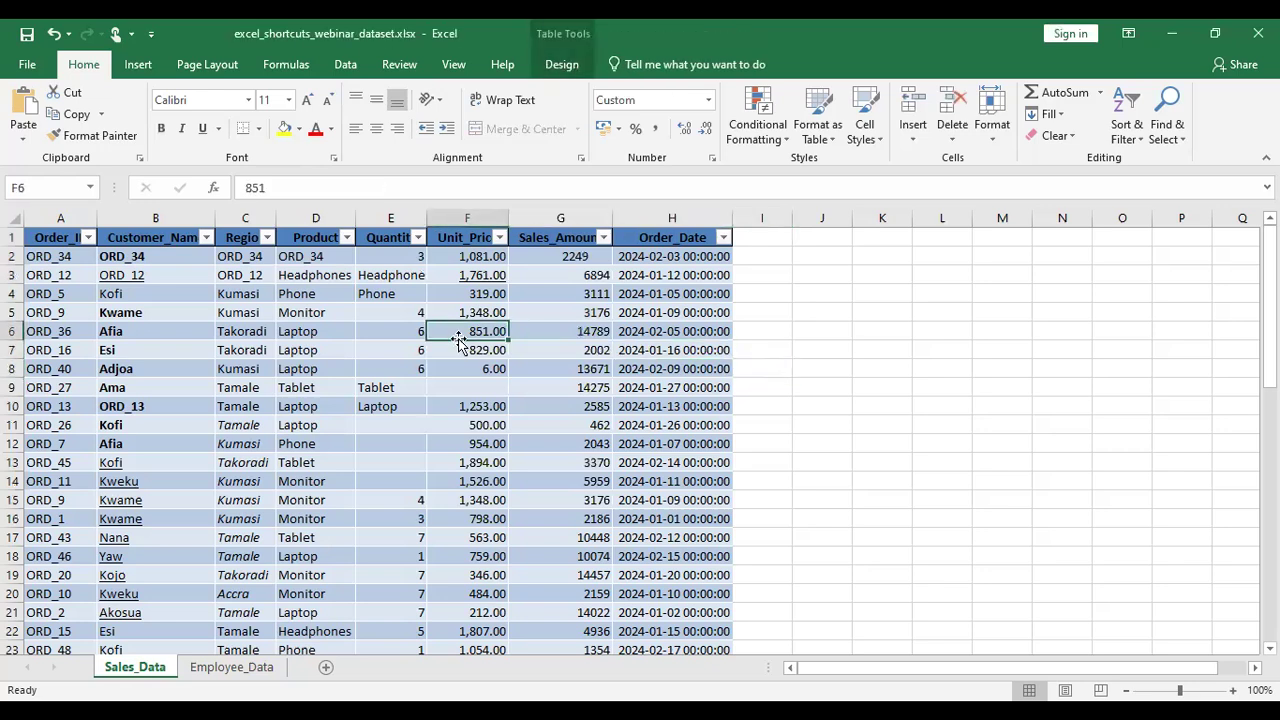
left_click(330, 447)
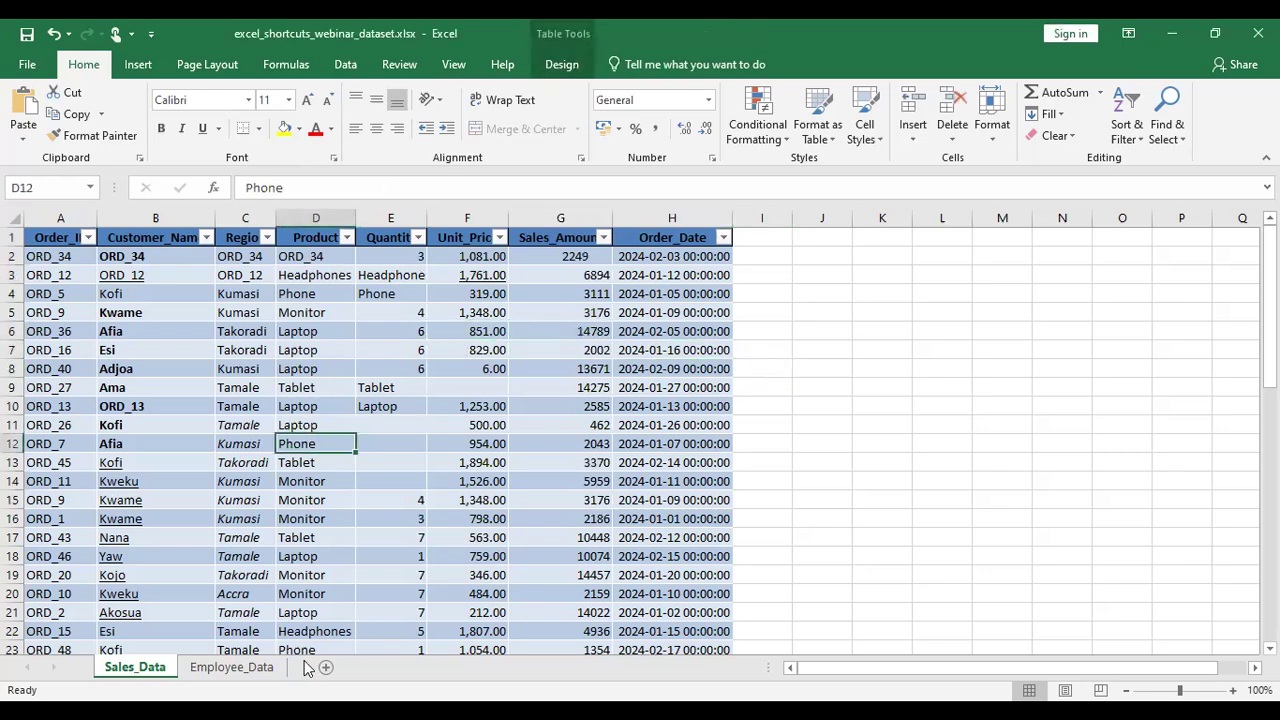
left_click(631, 406)
left_click(694, 352)
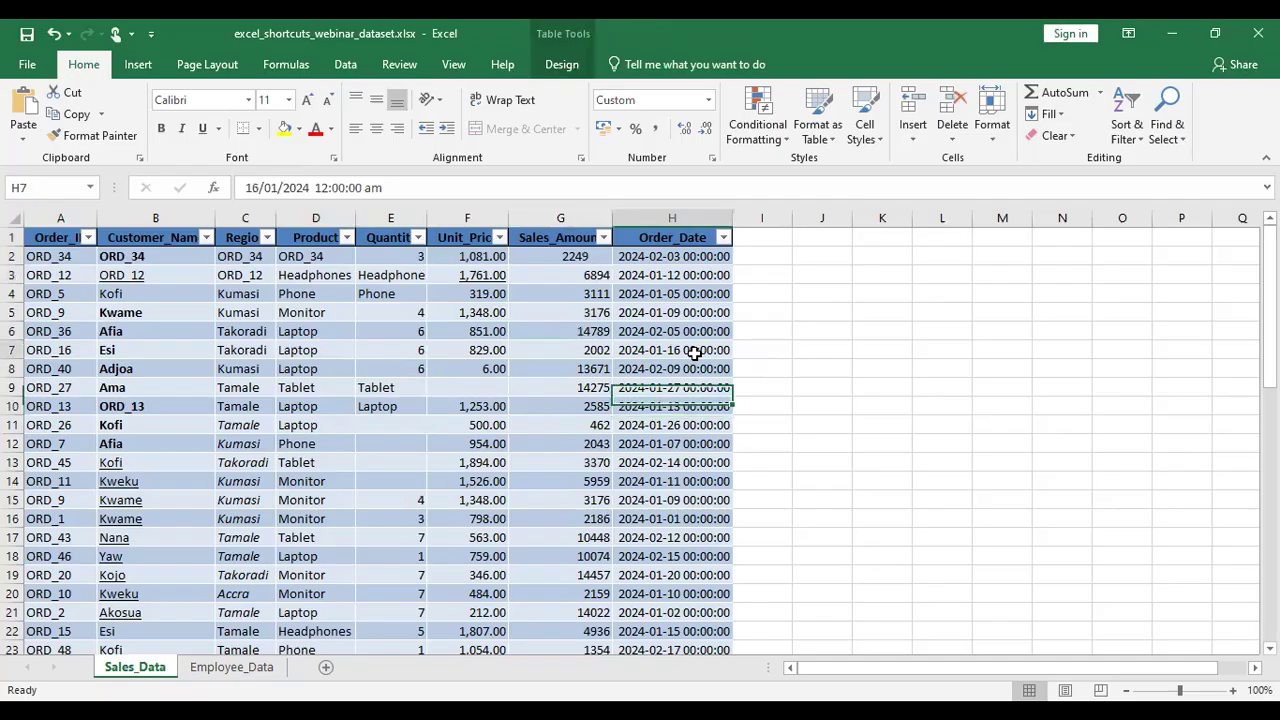
left_click(878, 314)
left_click(662, 310)
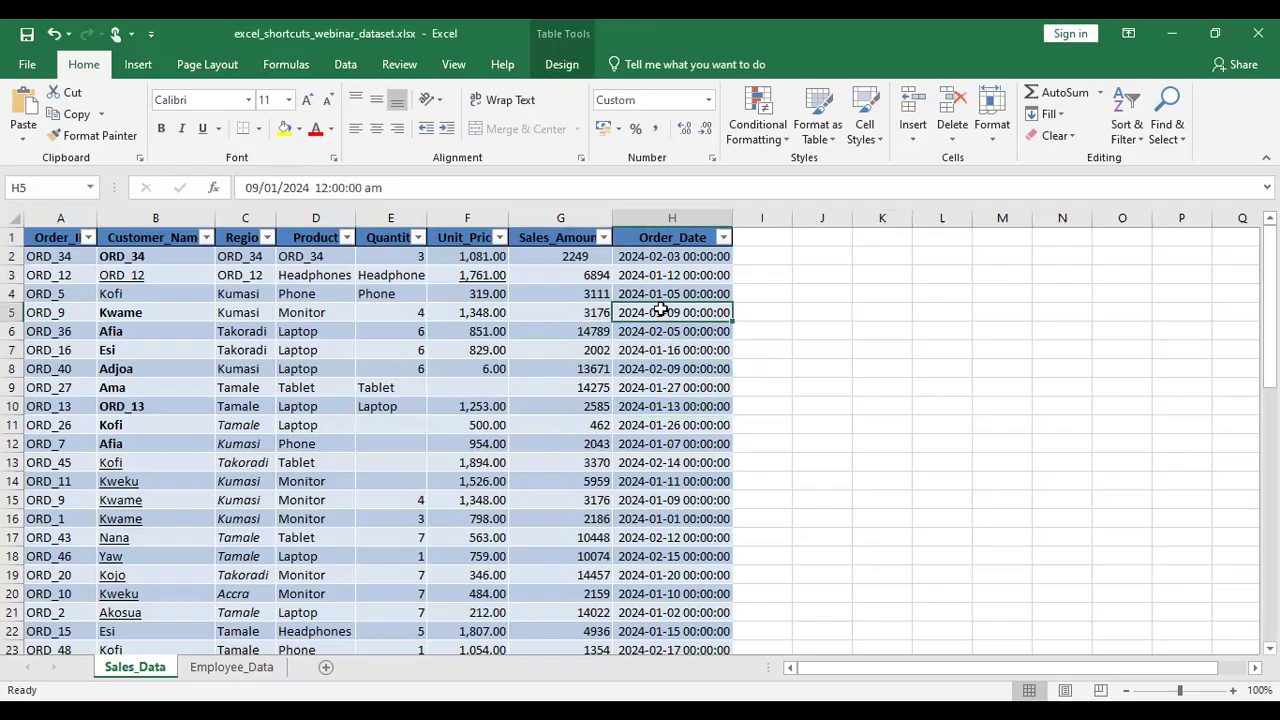
left_click(526, 306)
left_click(656, 294)
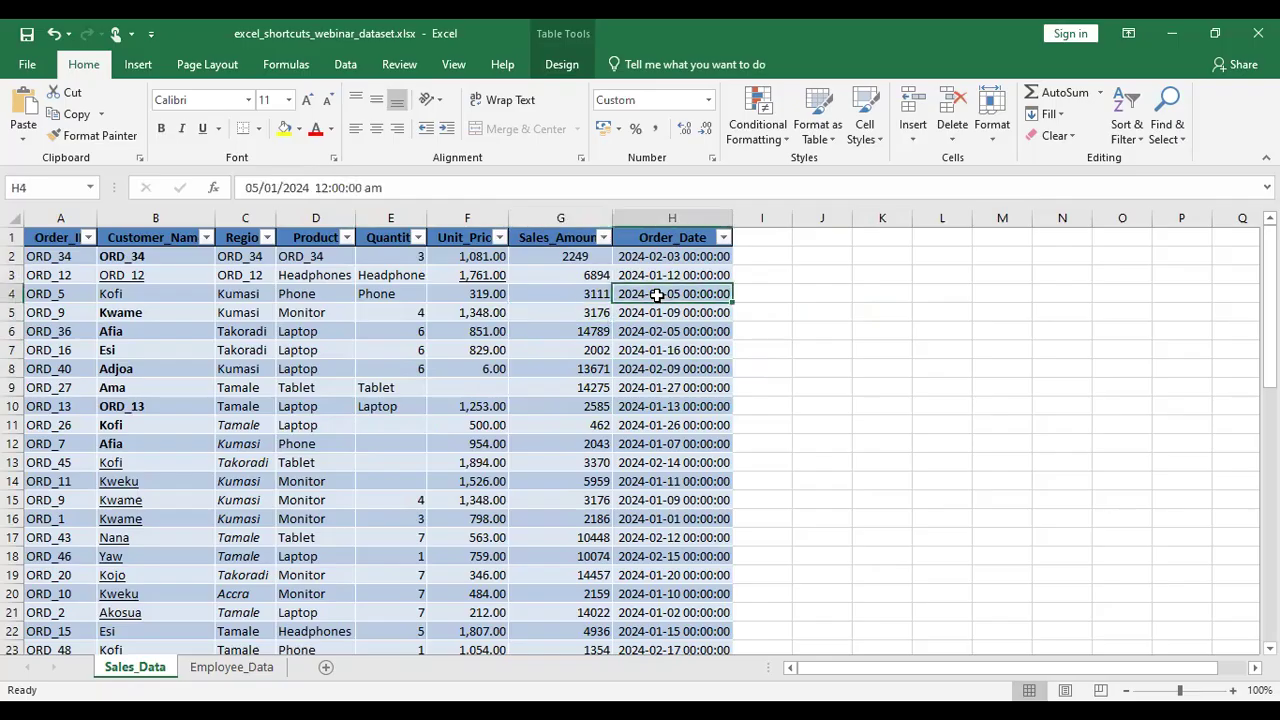
left_click(258, 270)
left_click(151, 251)
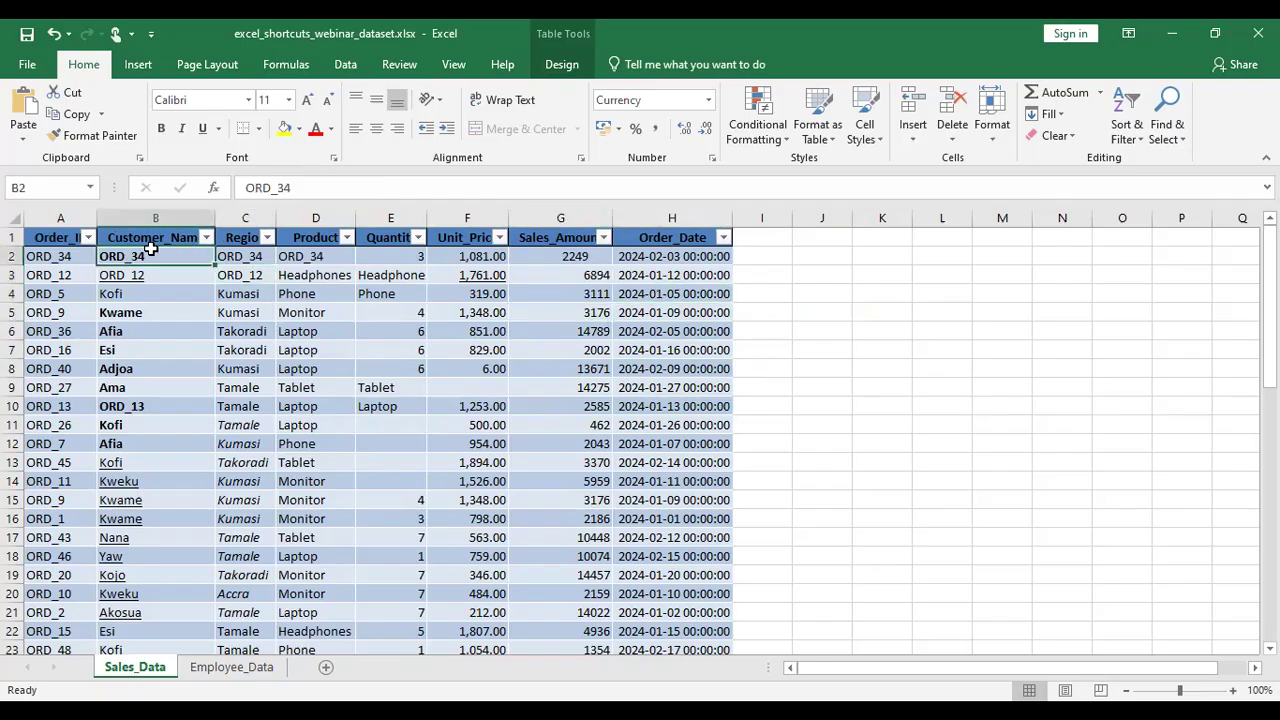
AutoFit the width of column A to its Order_ID header, and move the selection to Product cell D6
left_click(140, 238)
left_click(50, 237)
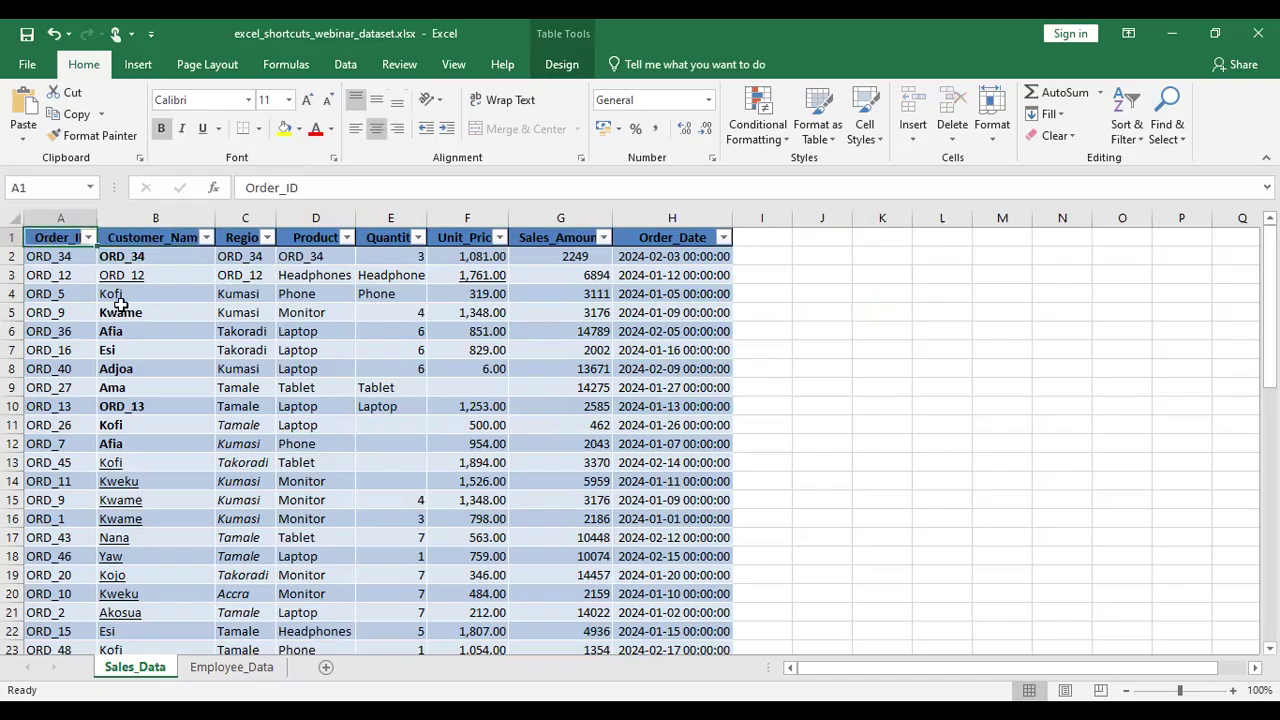
double_click(100, 219)
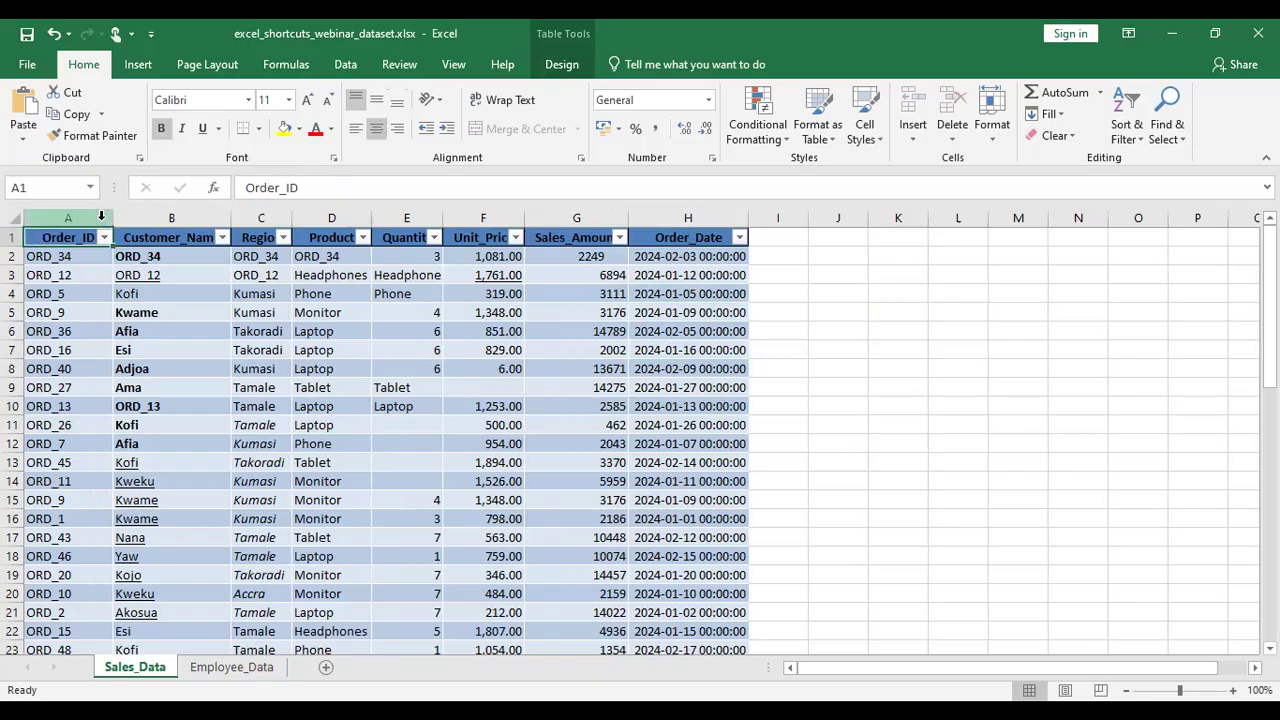
left_click(160, 312)
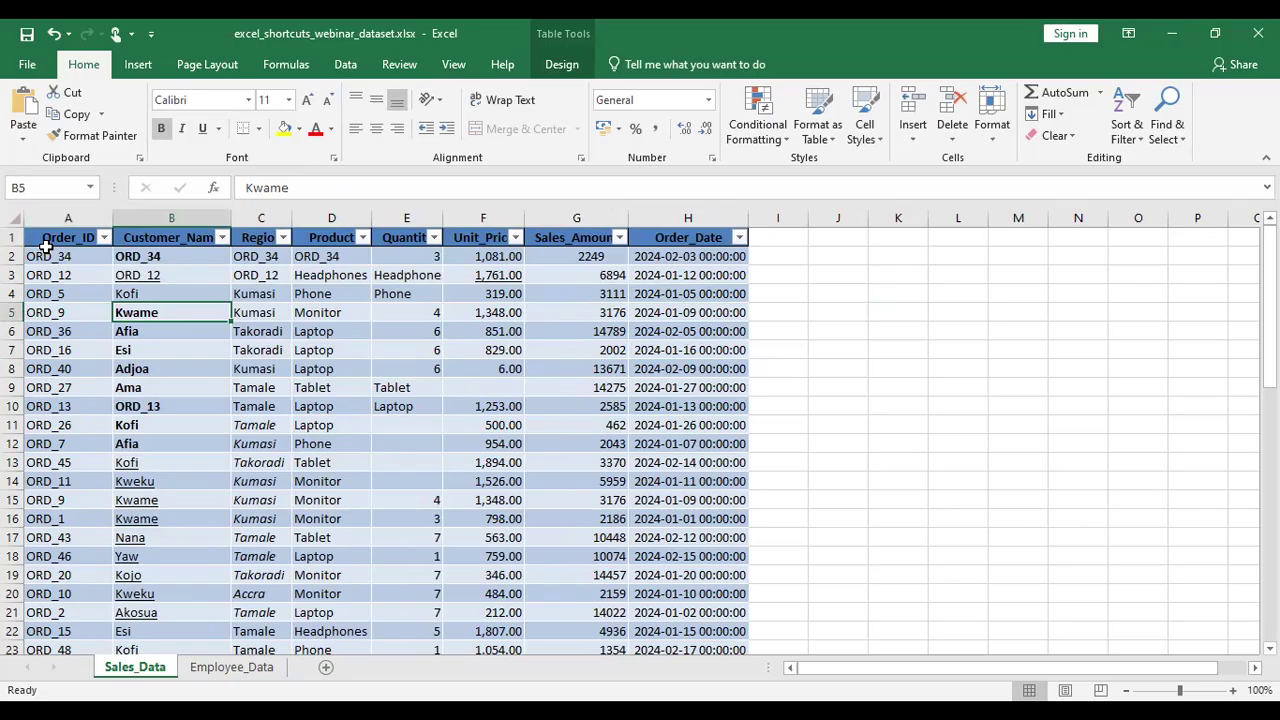
left_click(354, 331)
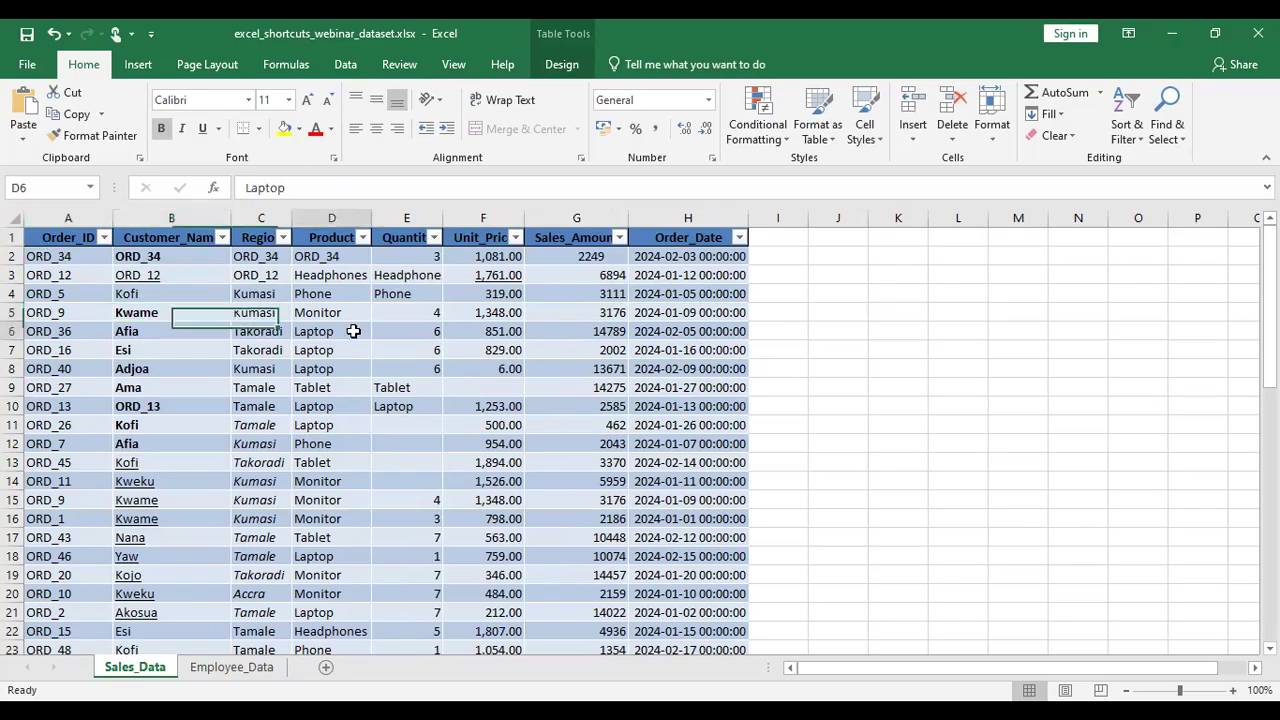